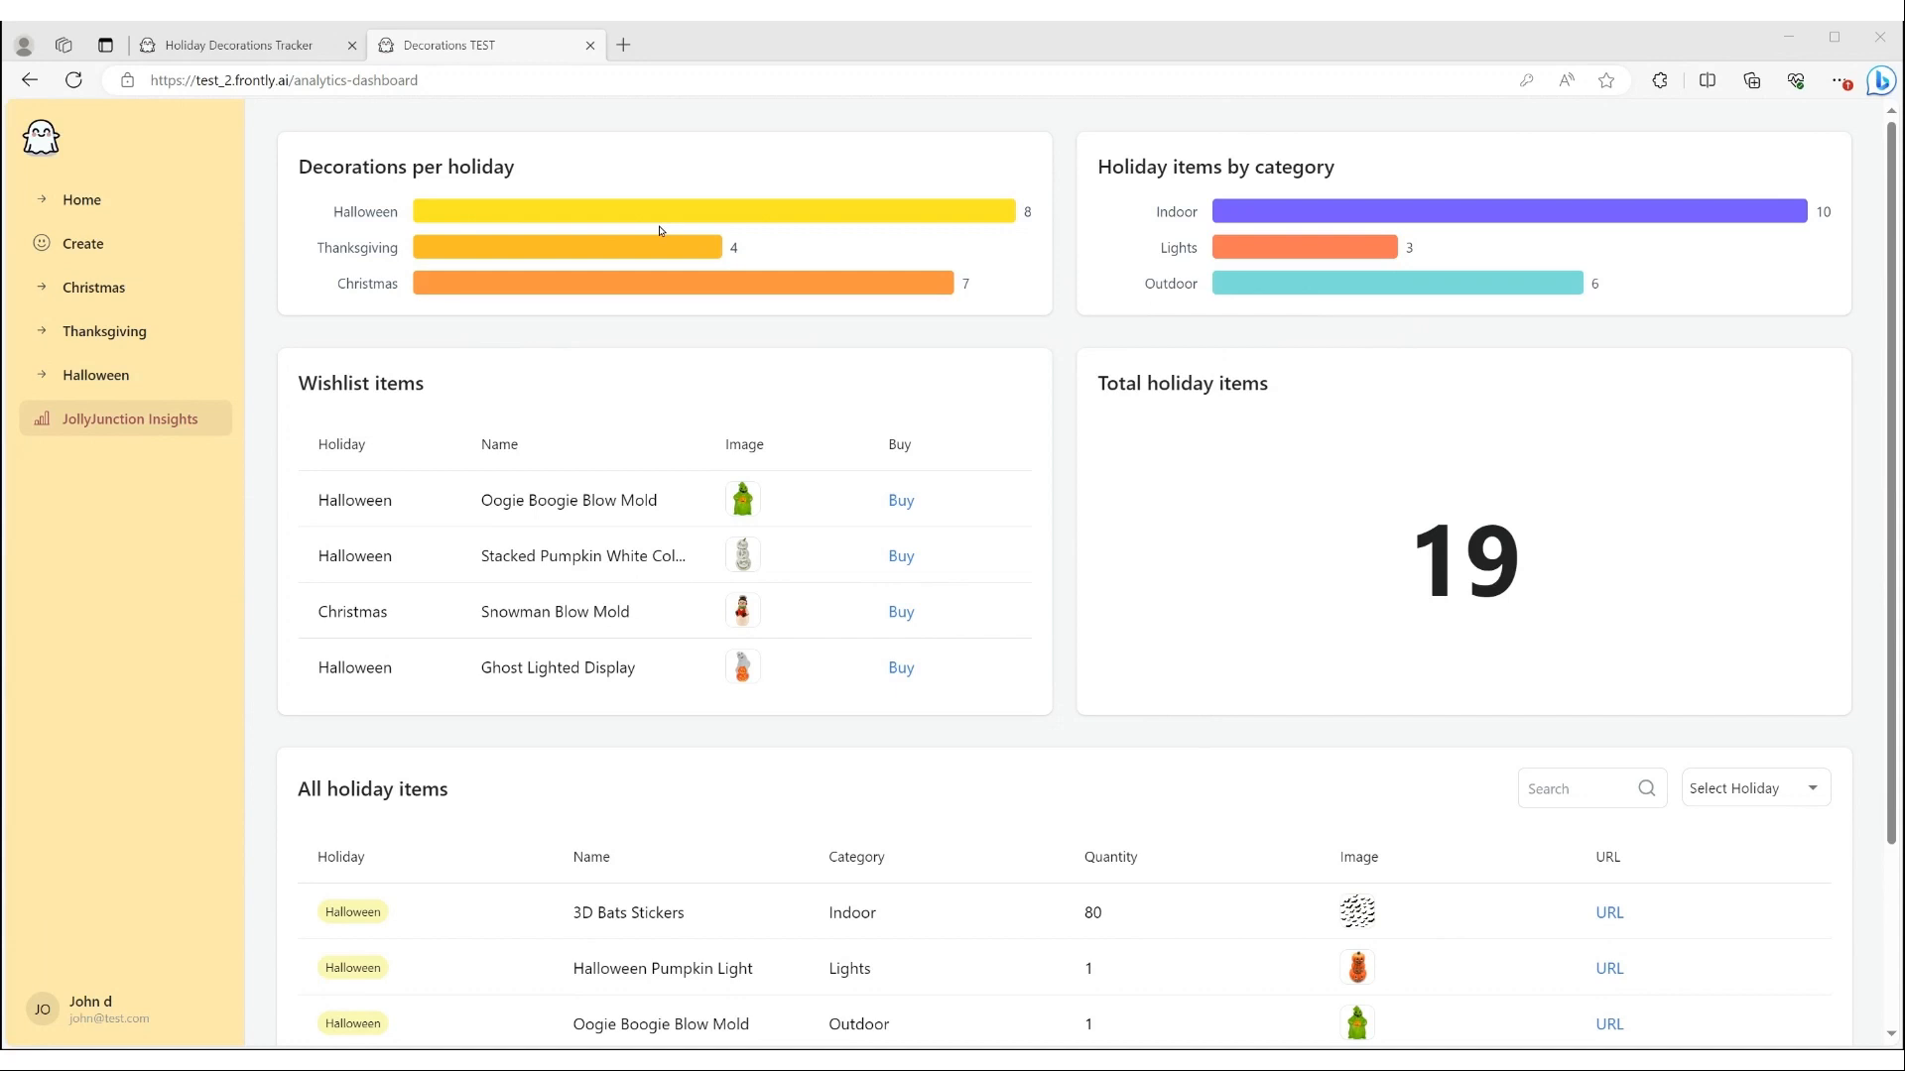
- Inspect the bars of both holiday charts, then check the Oogie Boogie Blow Mold's Buy link and close the store page
mouse_move(635, 241)
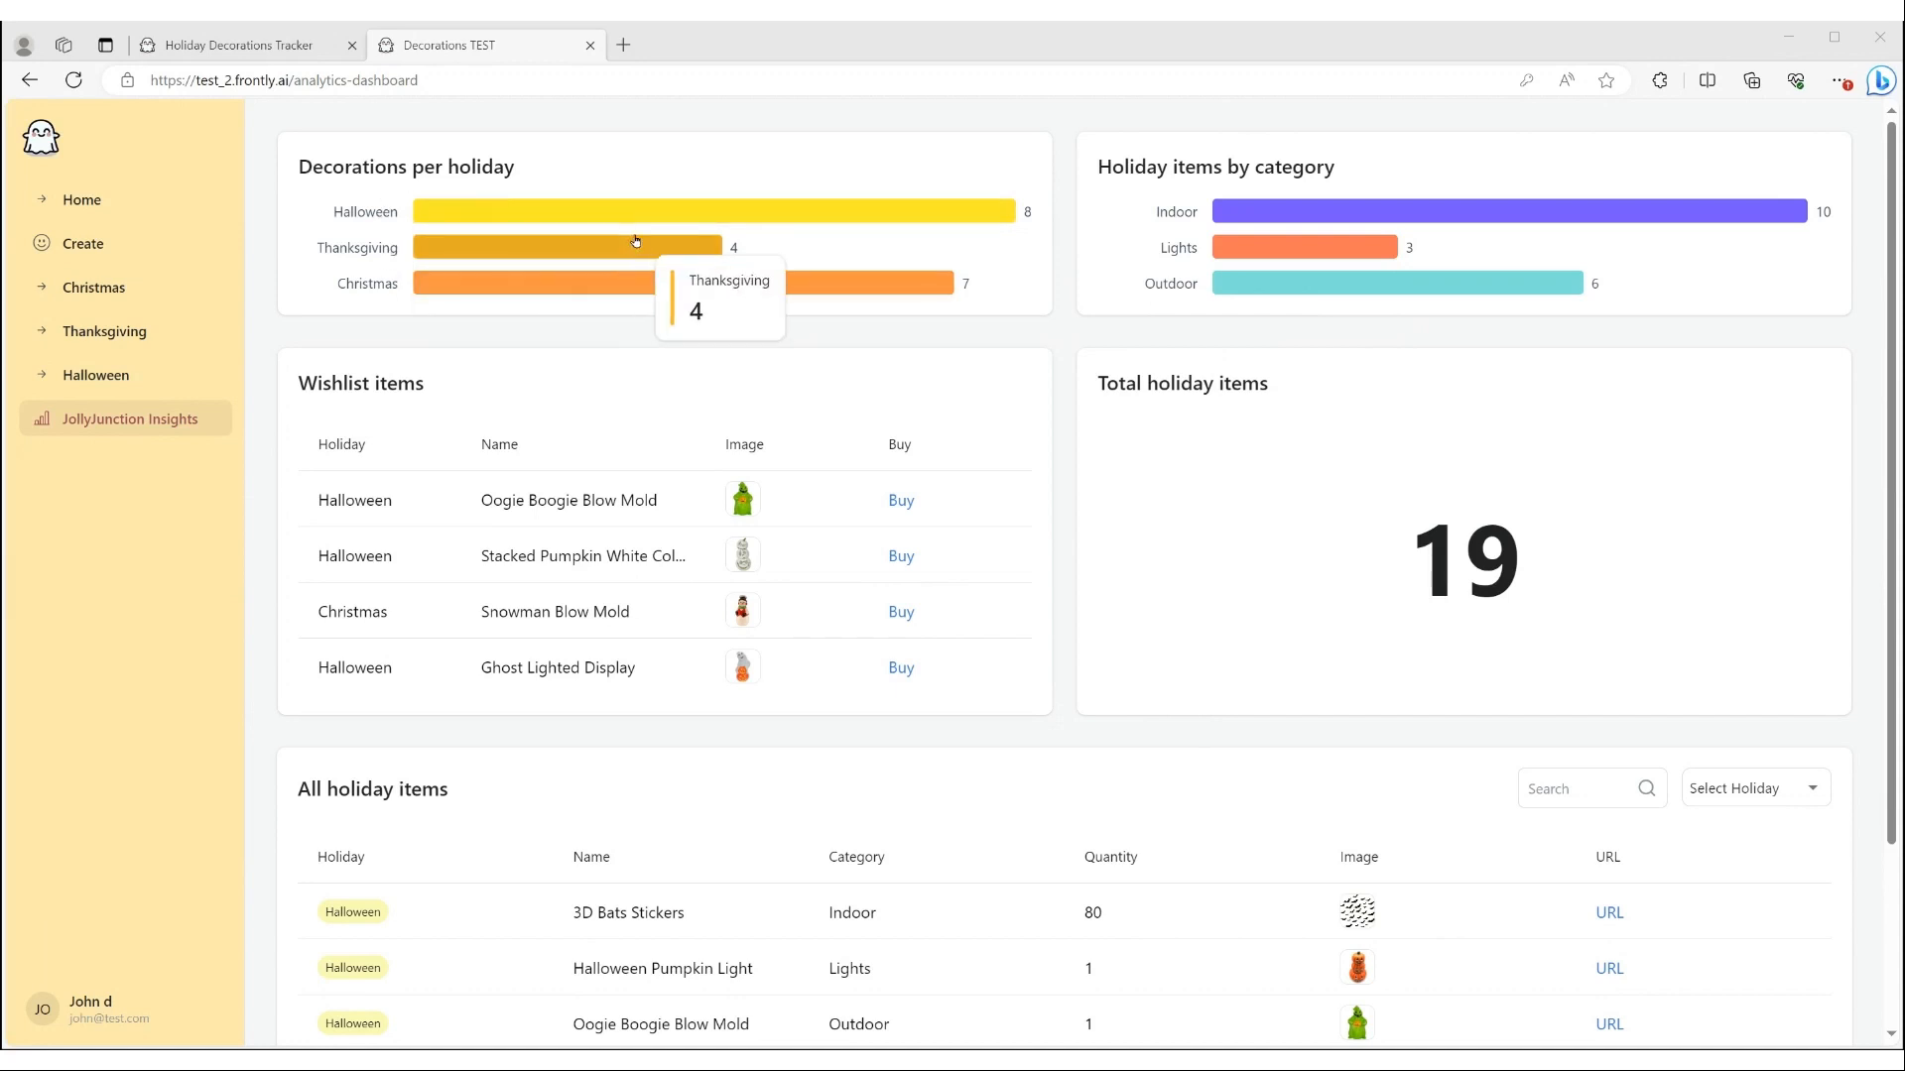
mouse_move(658, 291)
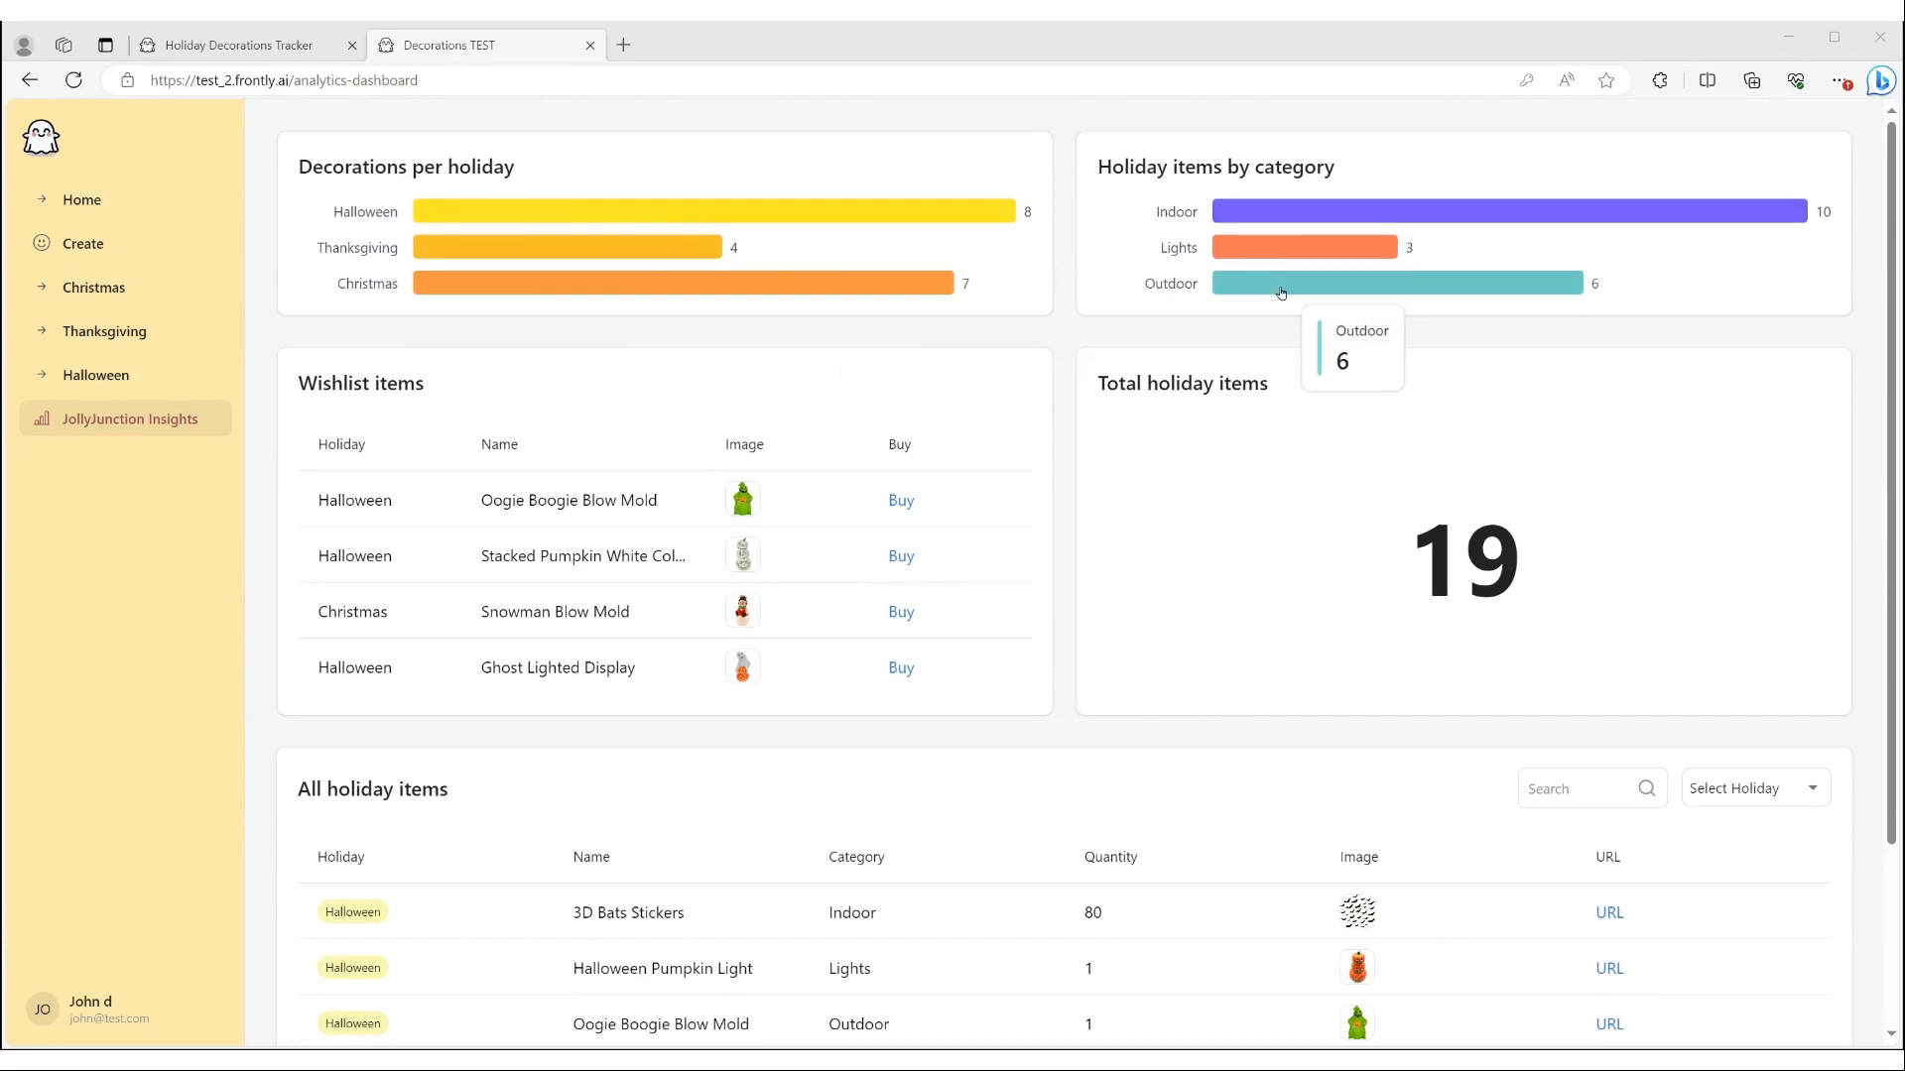
mouse_move(1302, 234)
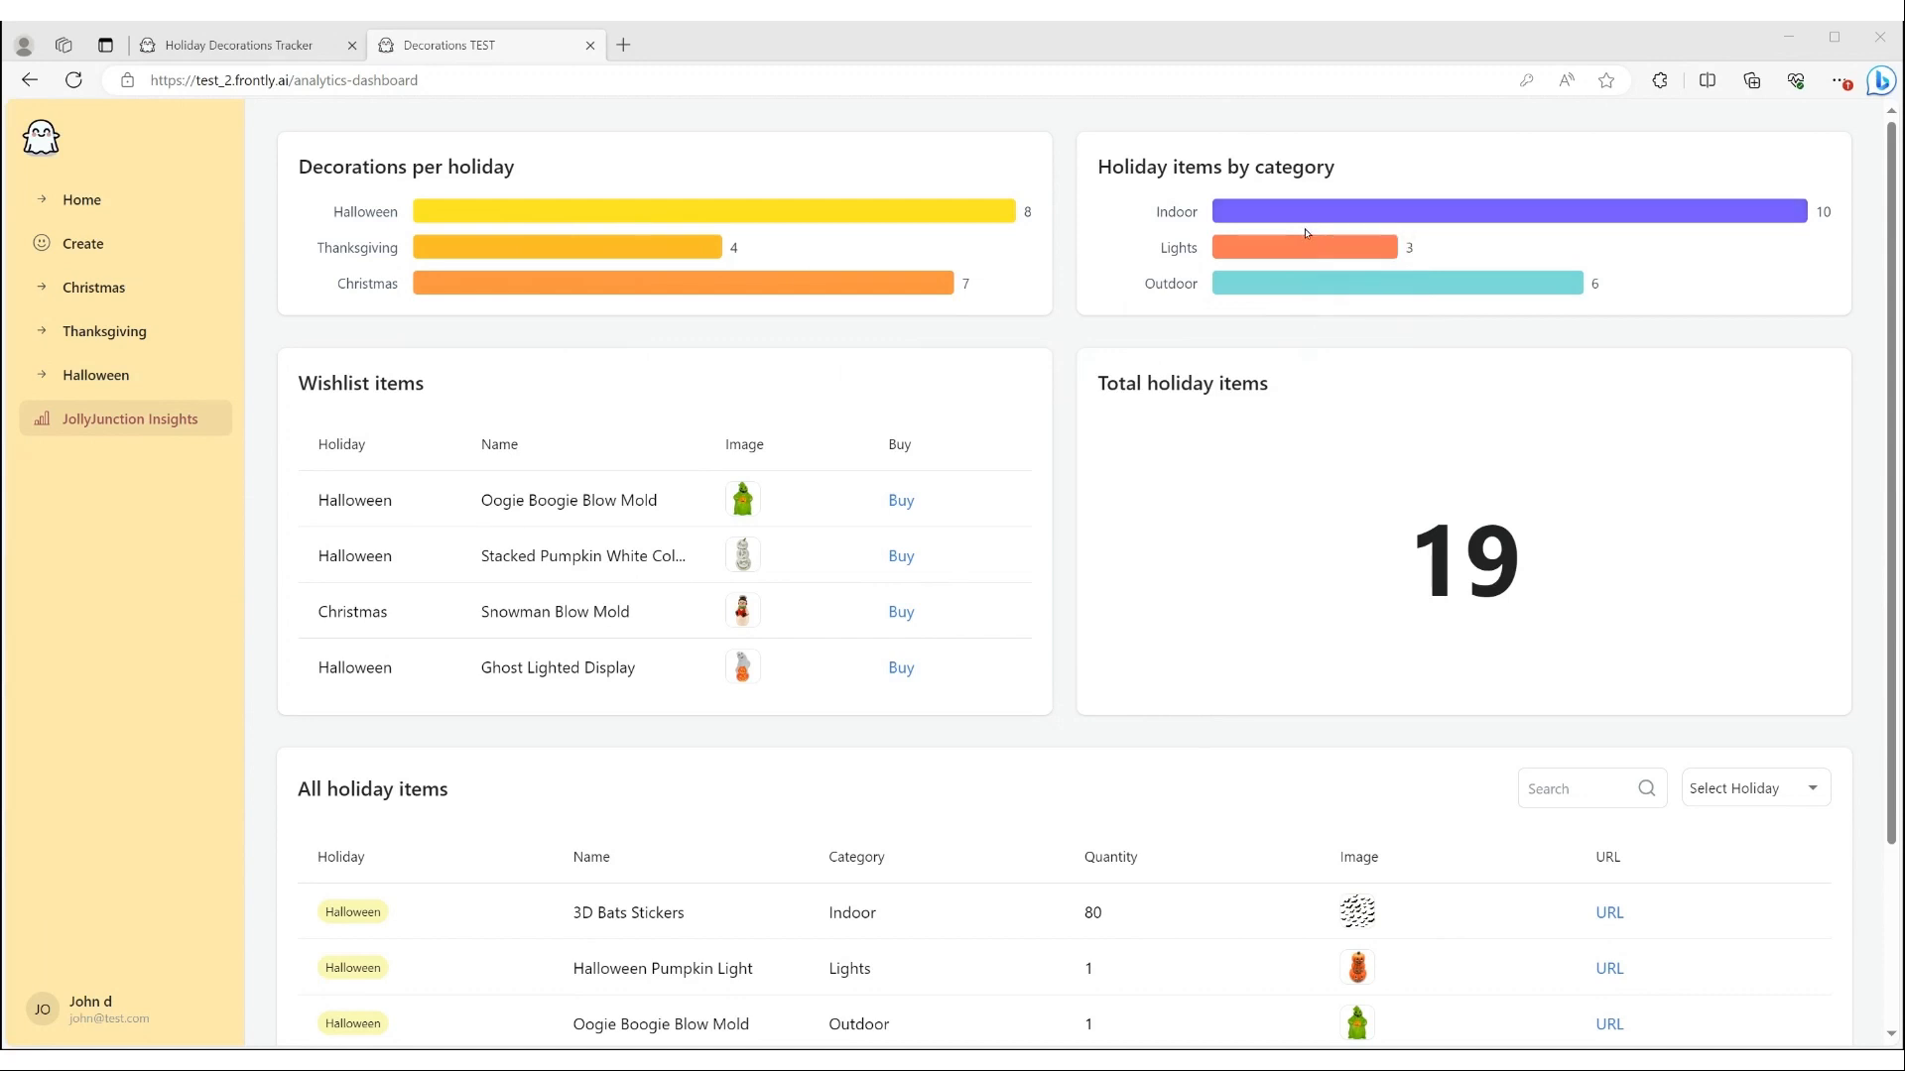
mouse_move(1298, 286)
click(902, 501)
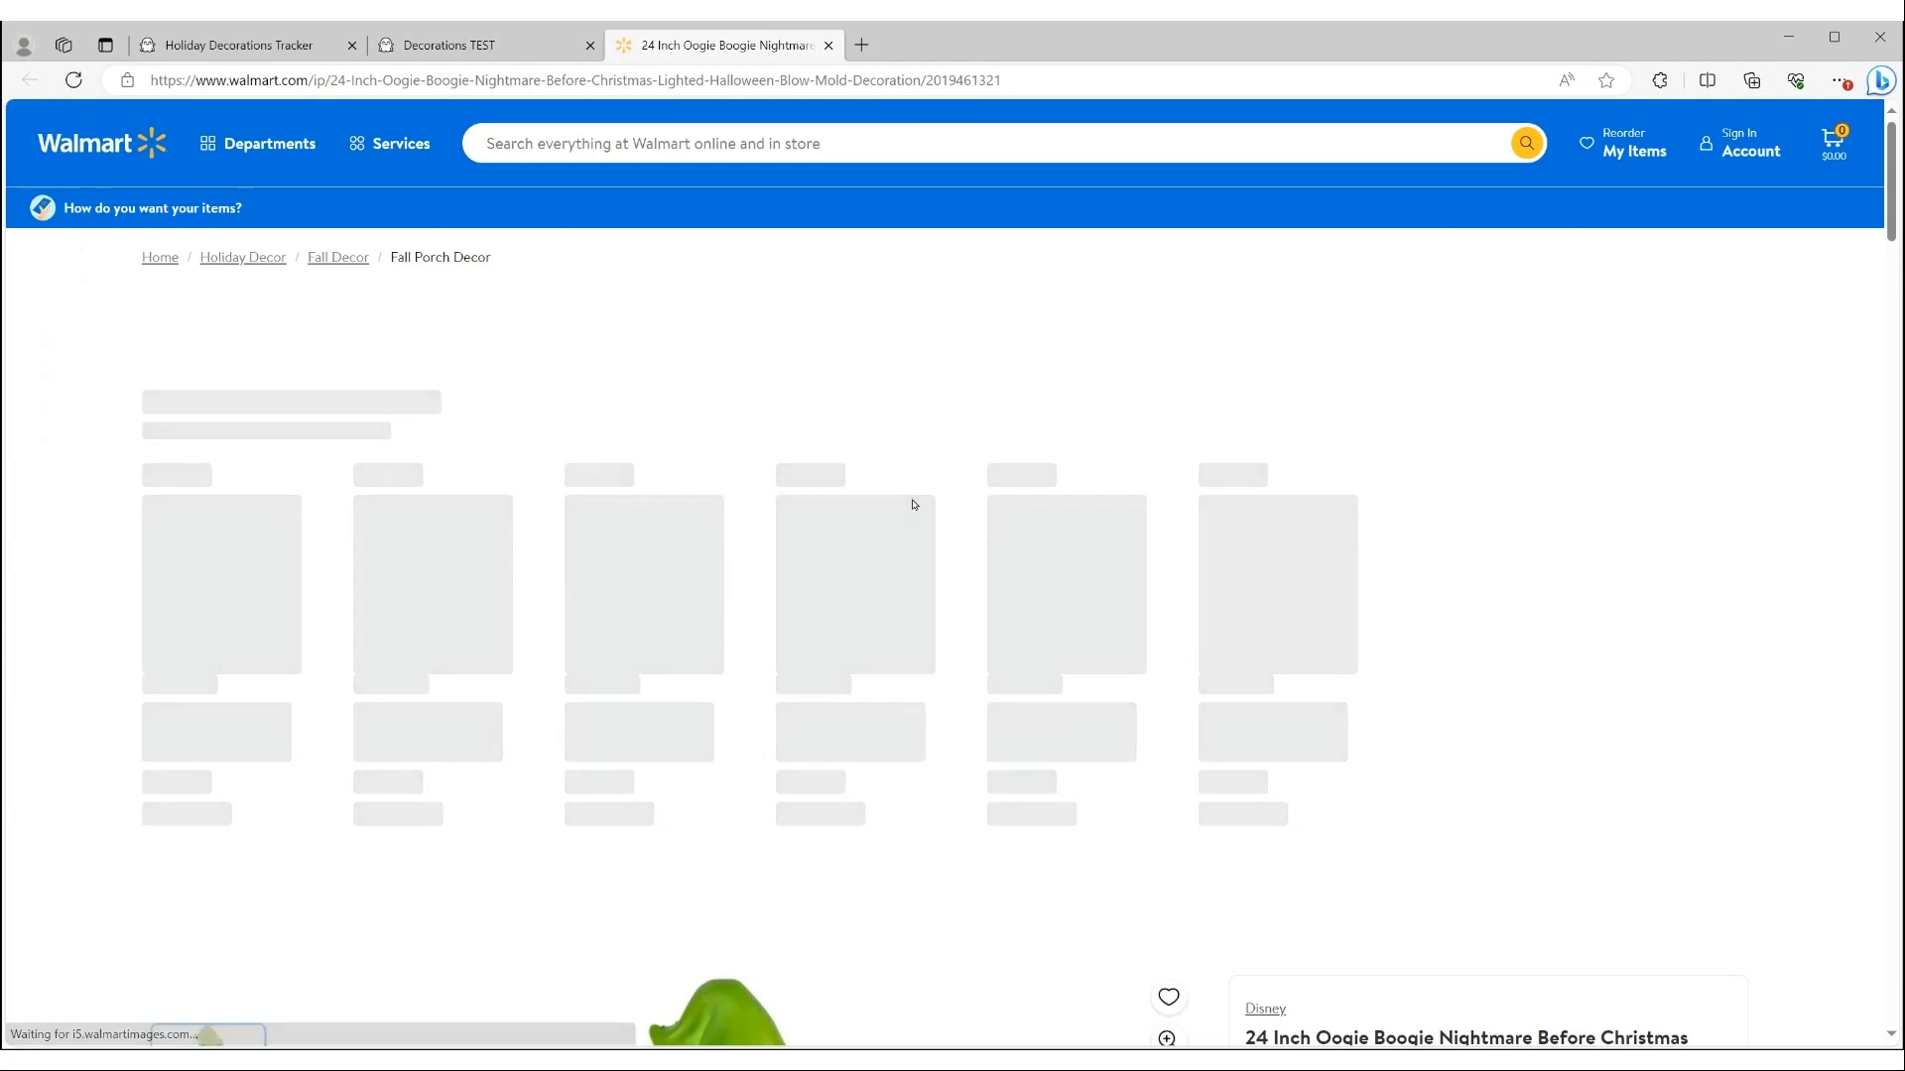
click(829, 45)
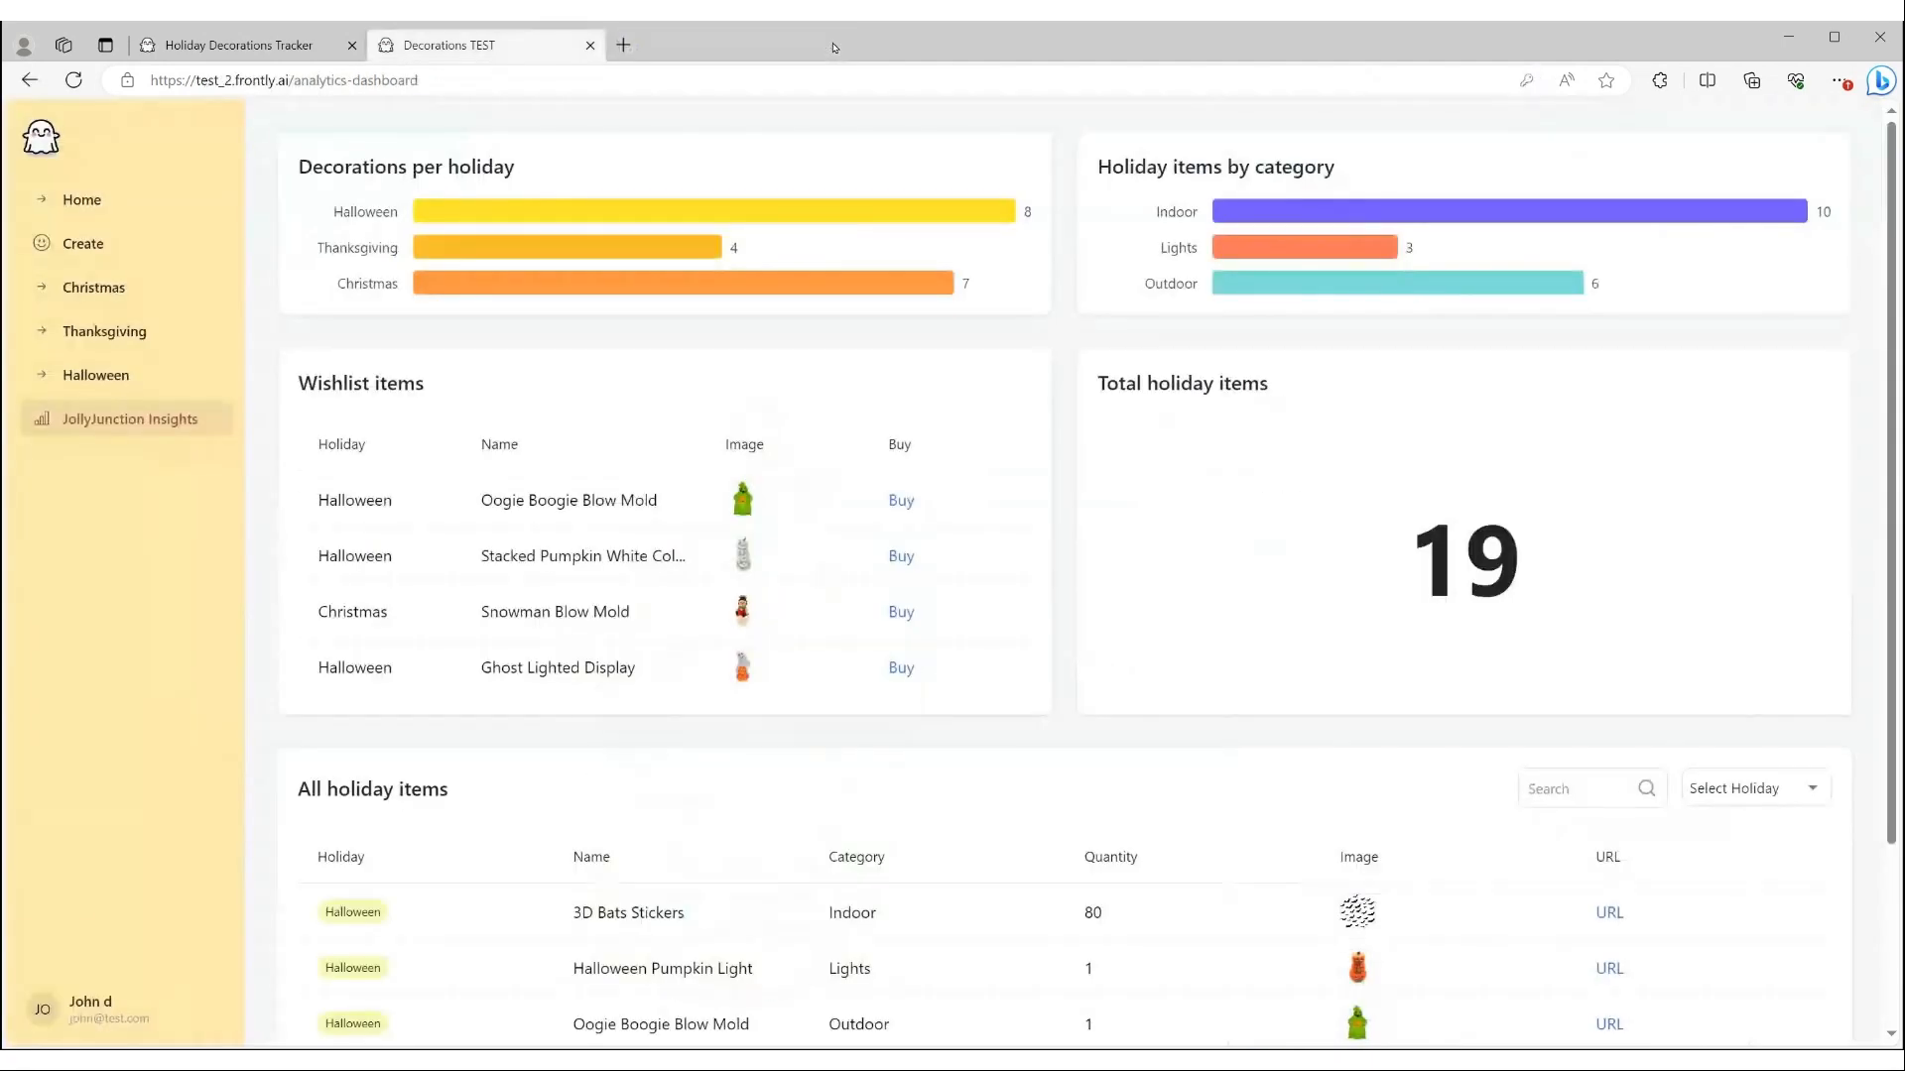
- Filter the All holiday items table by Halloween, then reset the holiday filter
scroll(910, 747, down, 3)
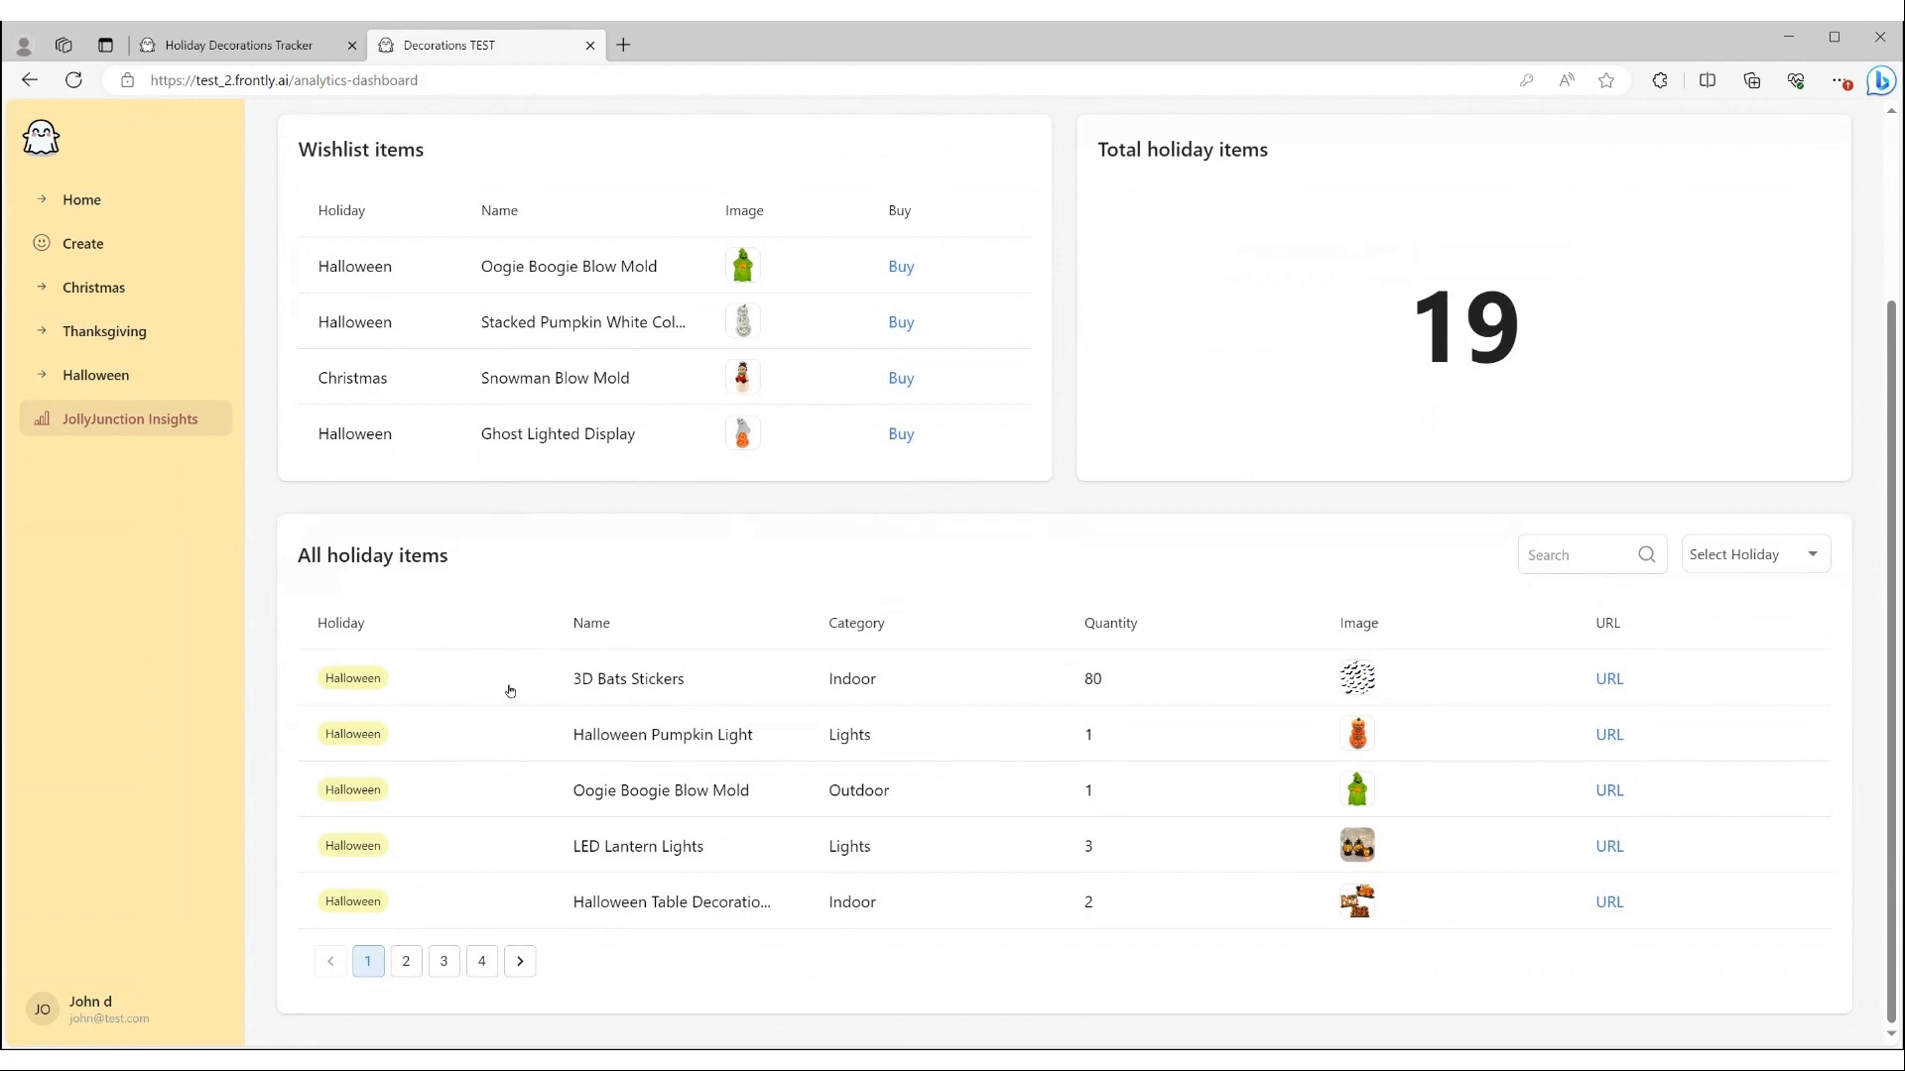
click(1765, 567)
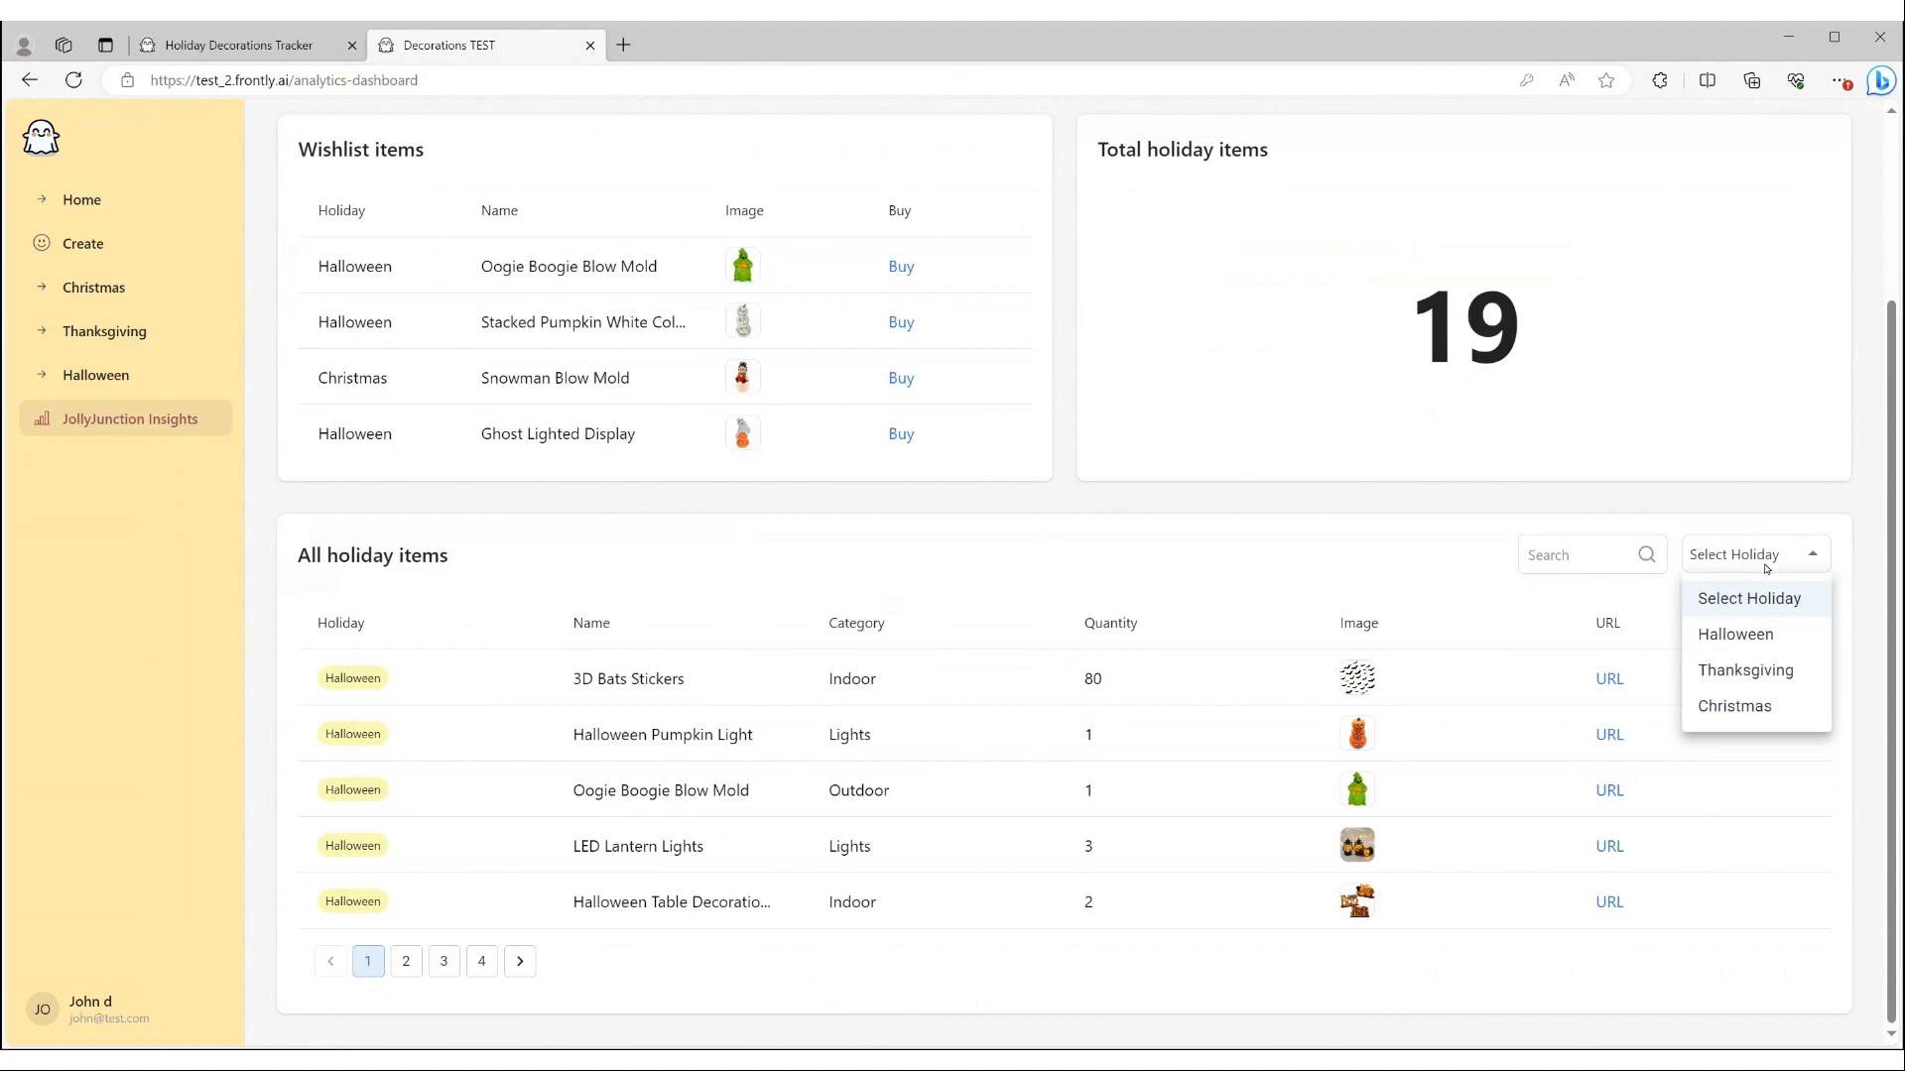
click(1757, 645)
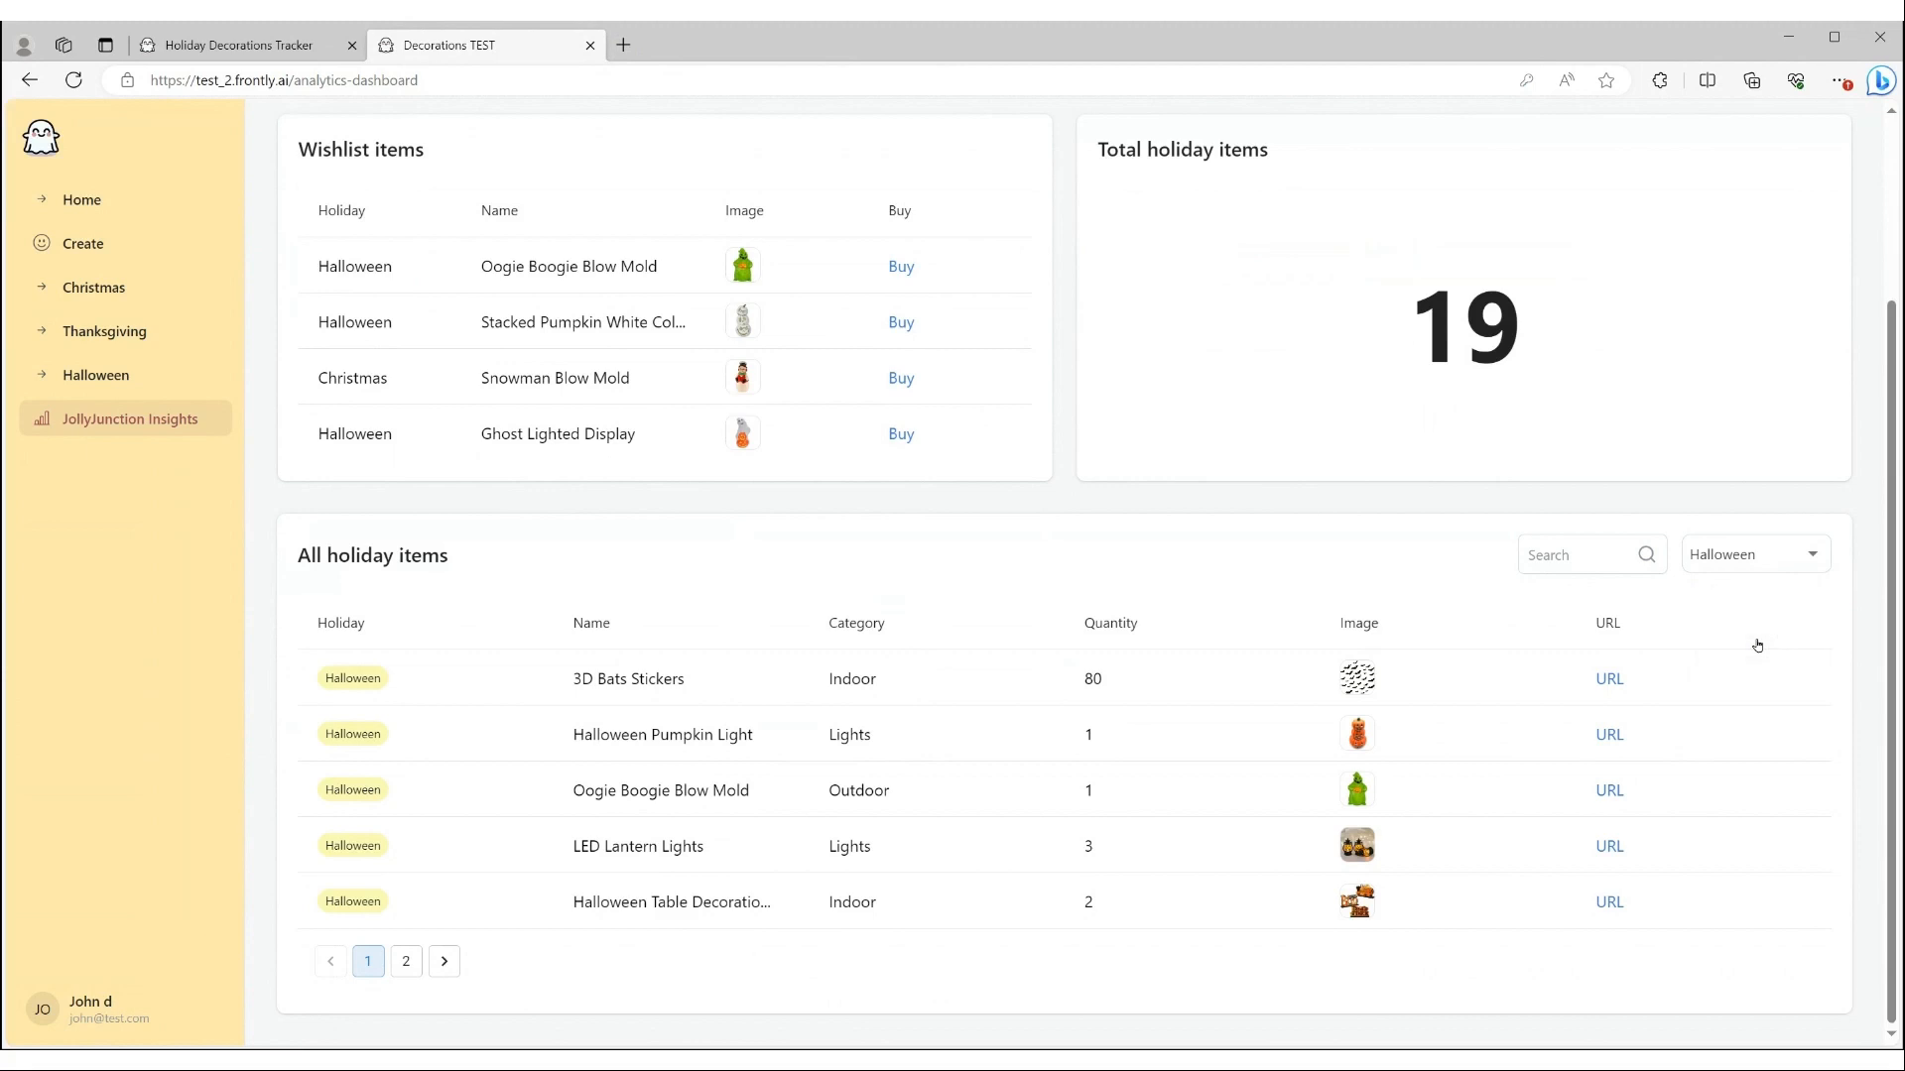
click(1732, 556)
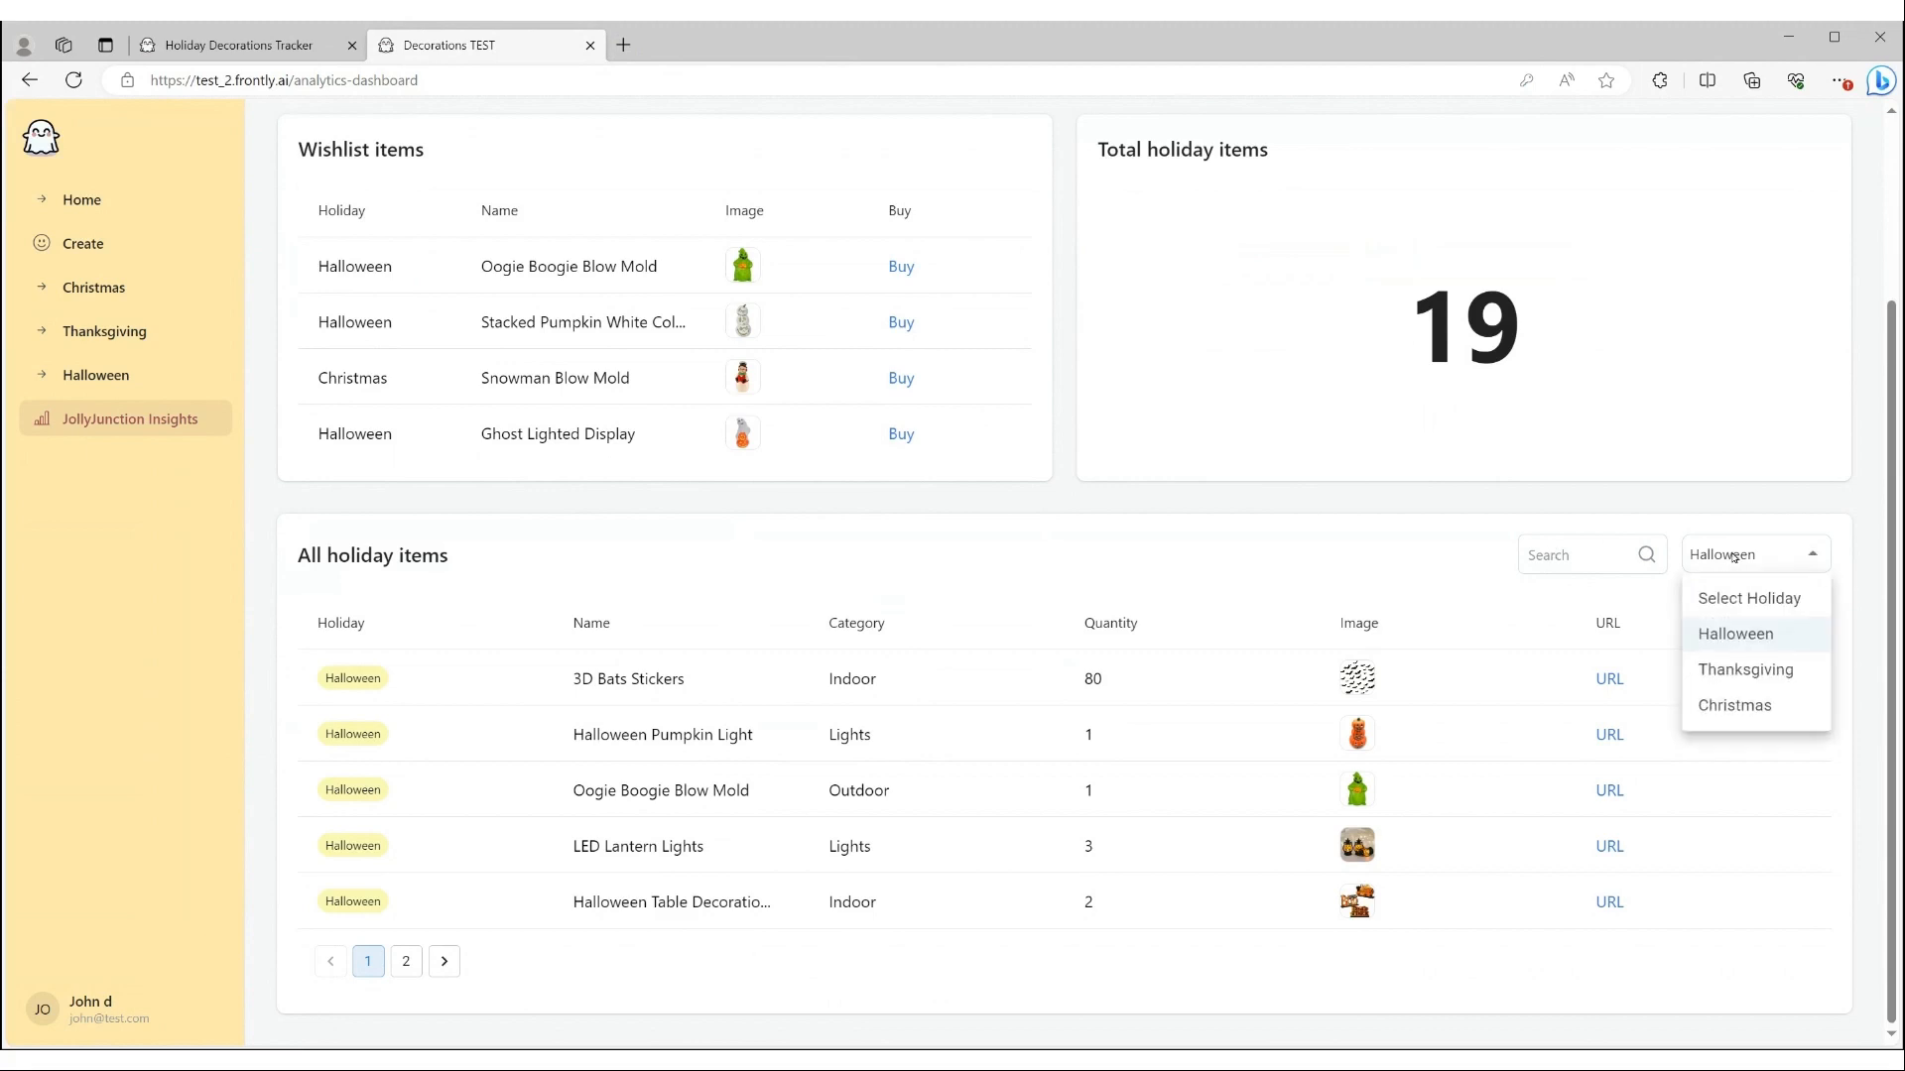
click(1733, 597)
- Browse pages 2, 3 and 4 of the All holiday items table and return to page 1
click(406, 963)
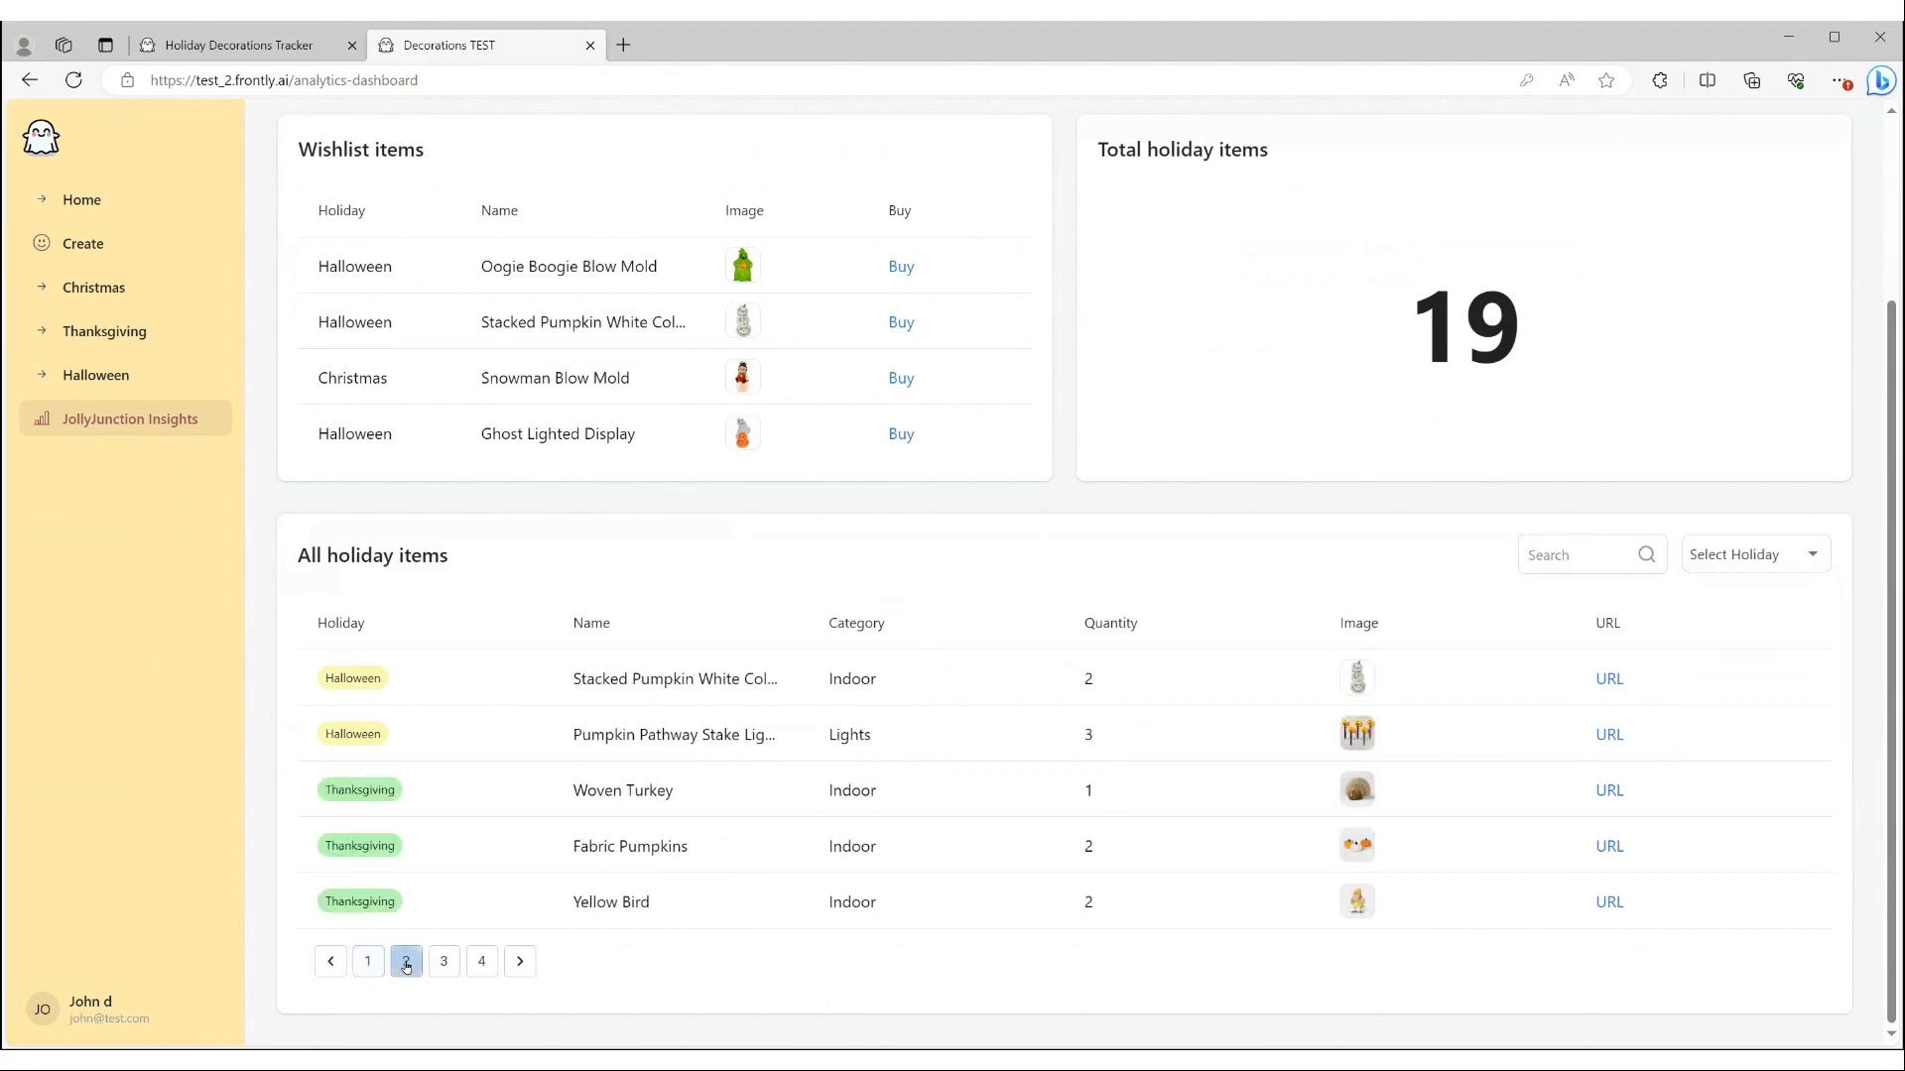
click(443, 961)
click(481, 962)
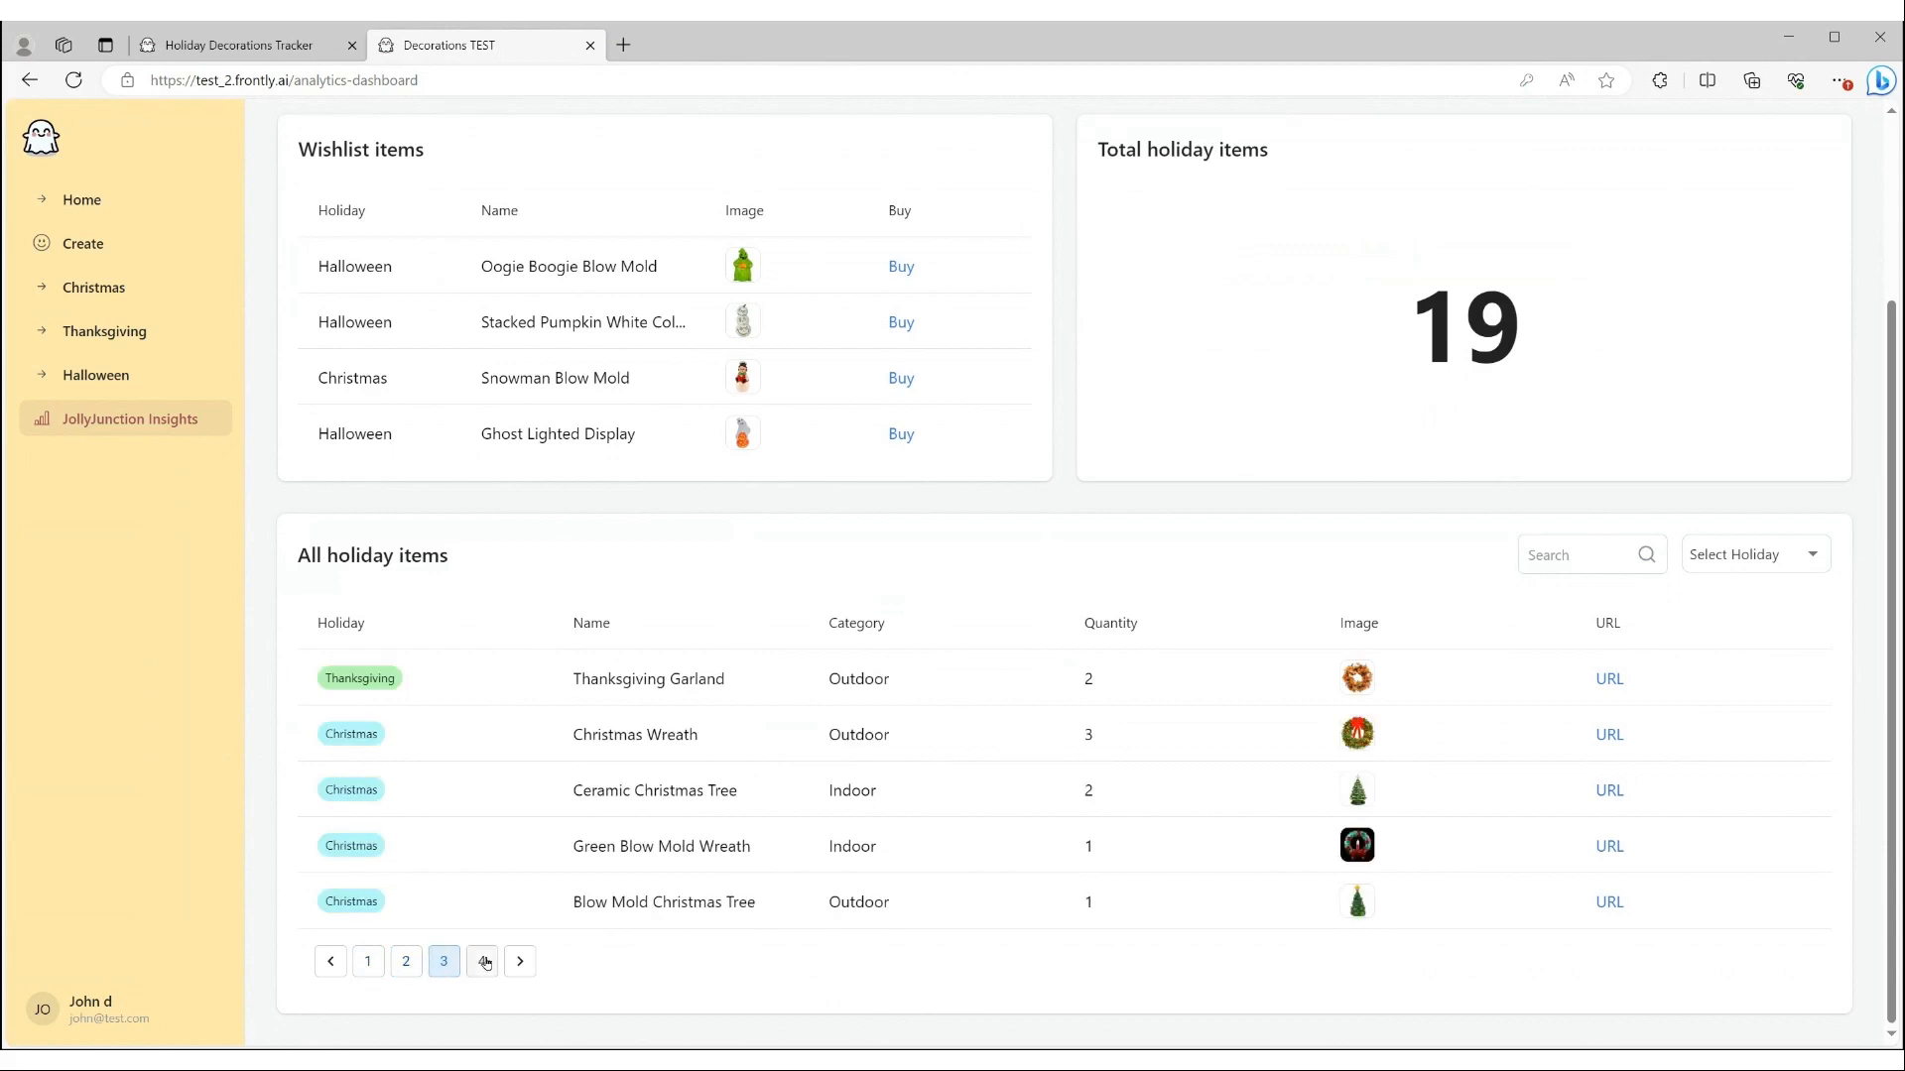
click(369, 962)
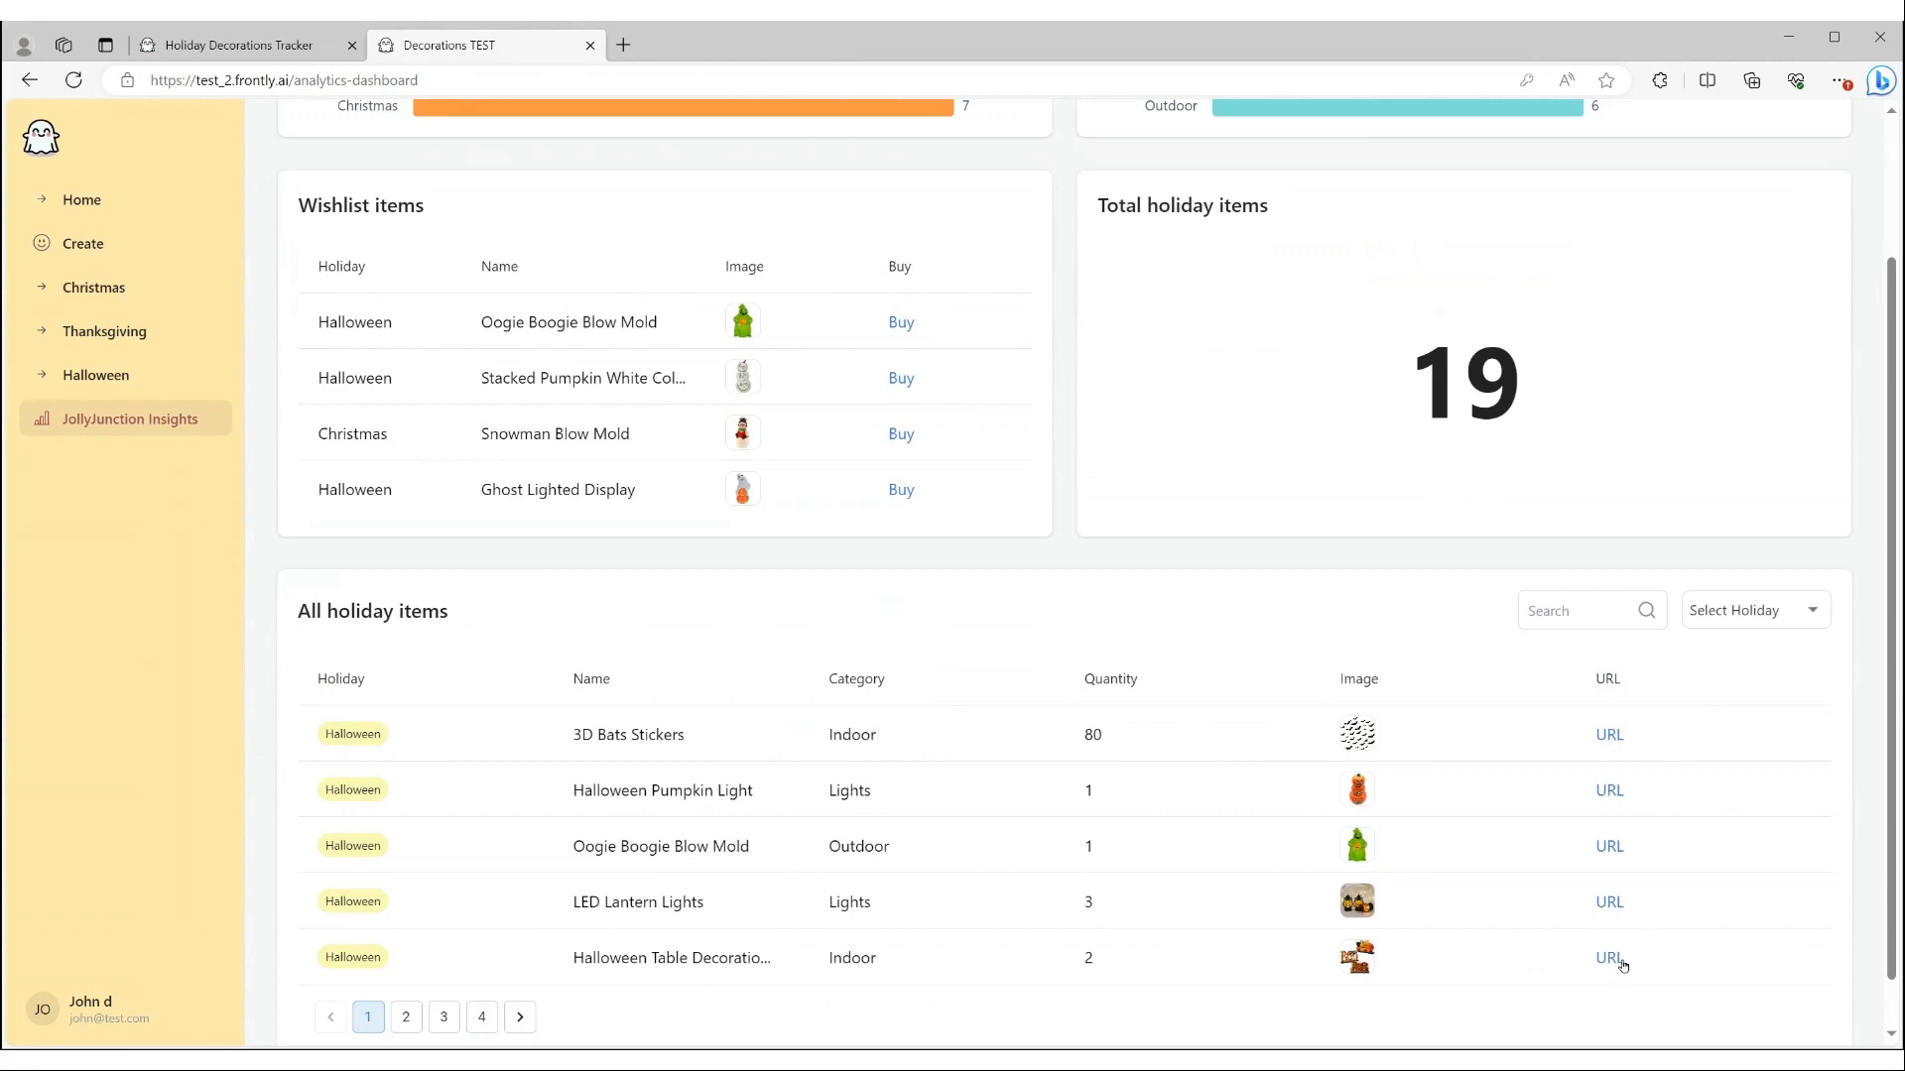
- Check the Christmas Wreath's product URL on page 3 of the All holiday items table and close the store page
click(443, 1020)
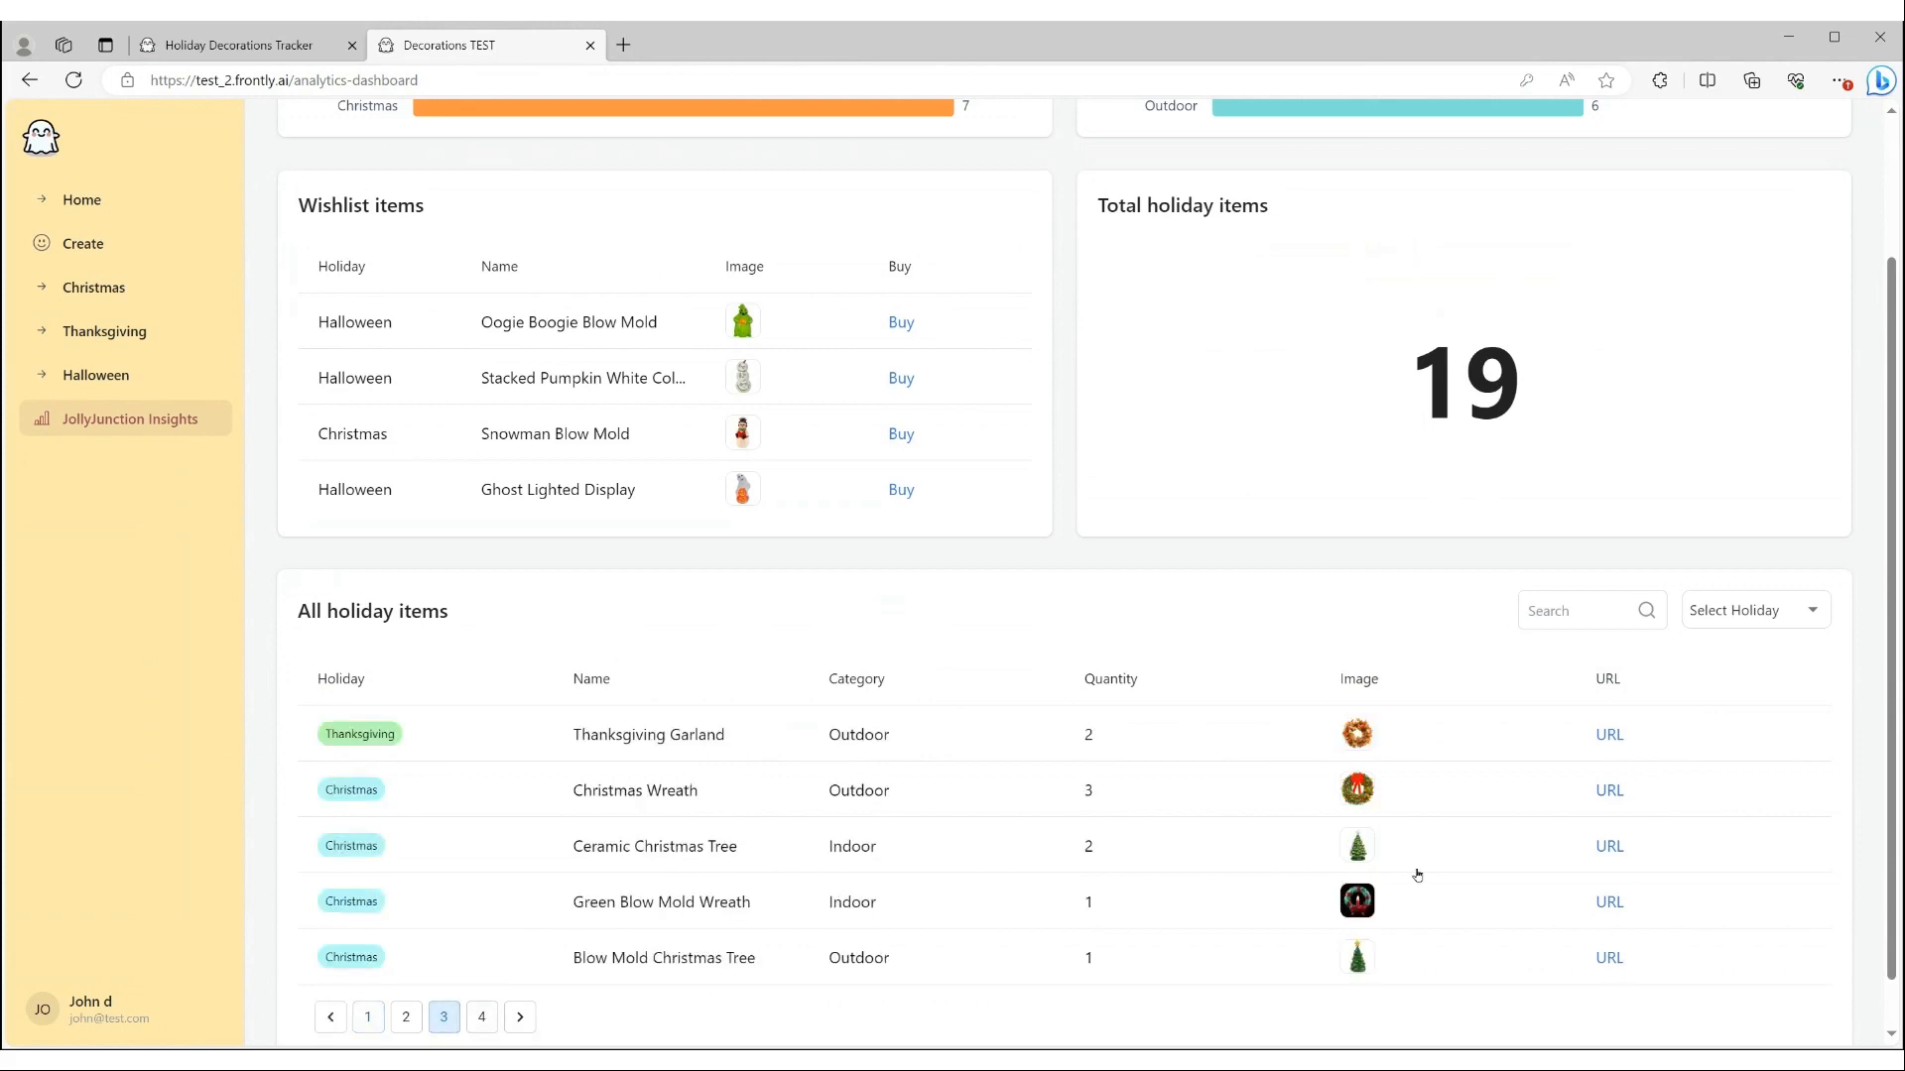
click(1609, 791)
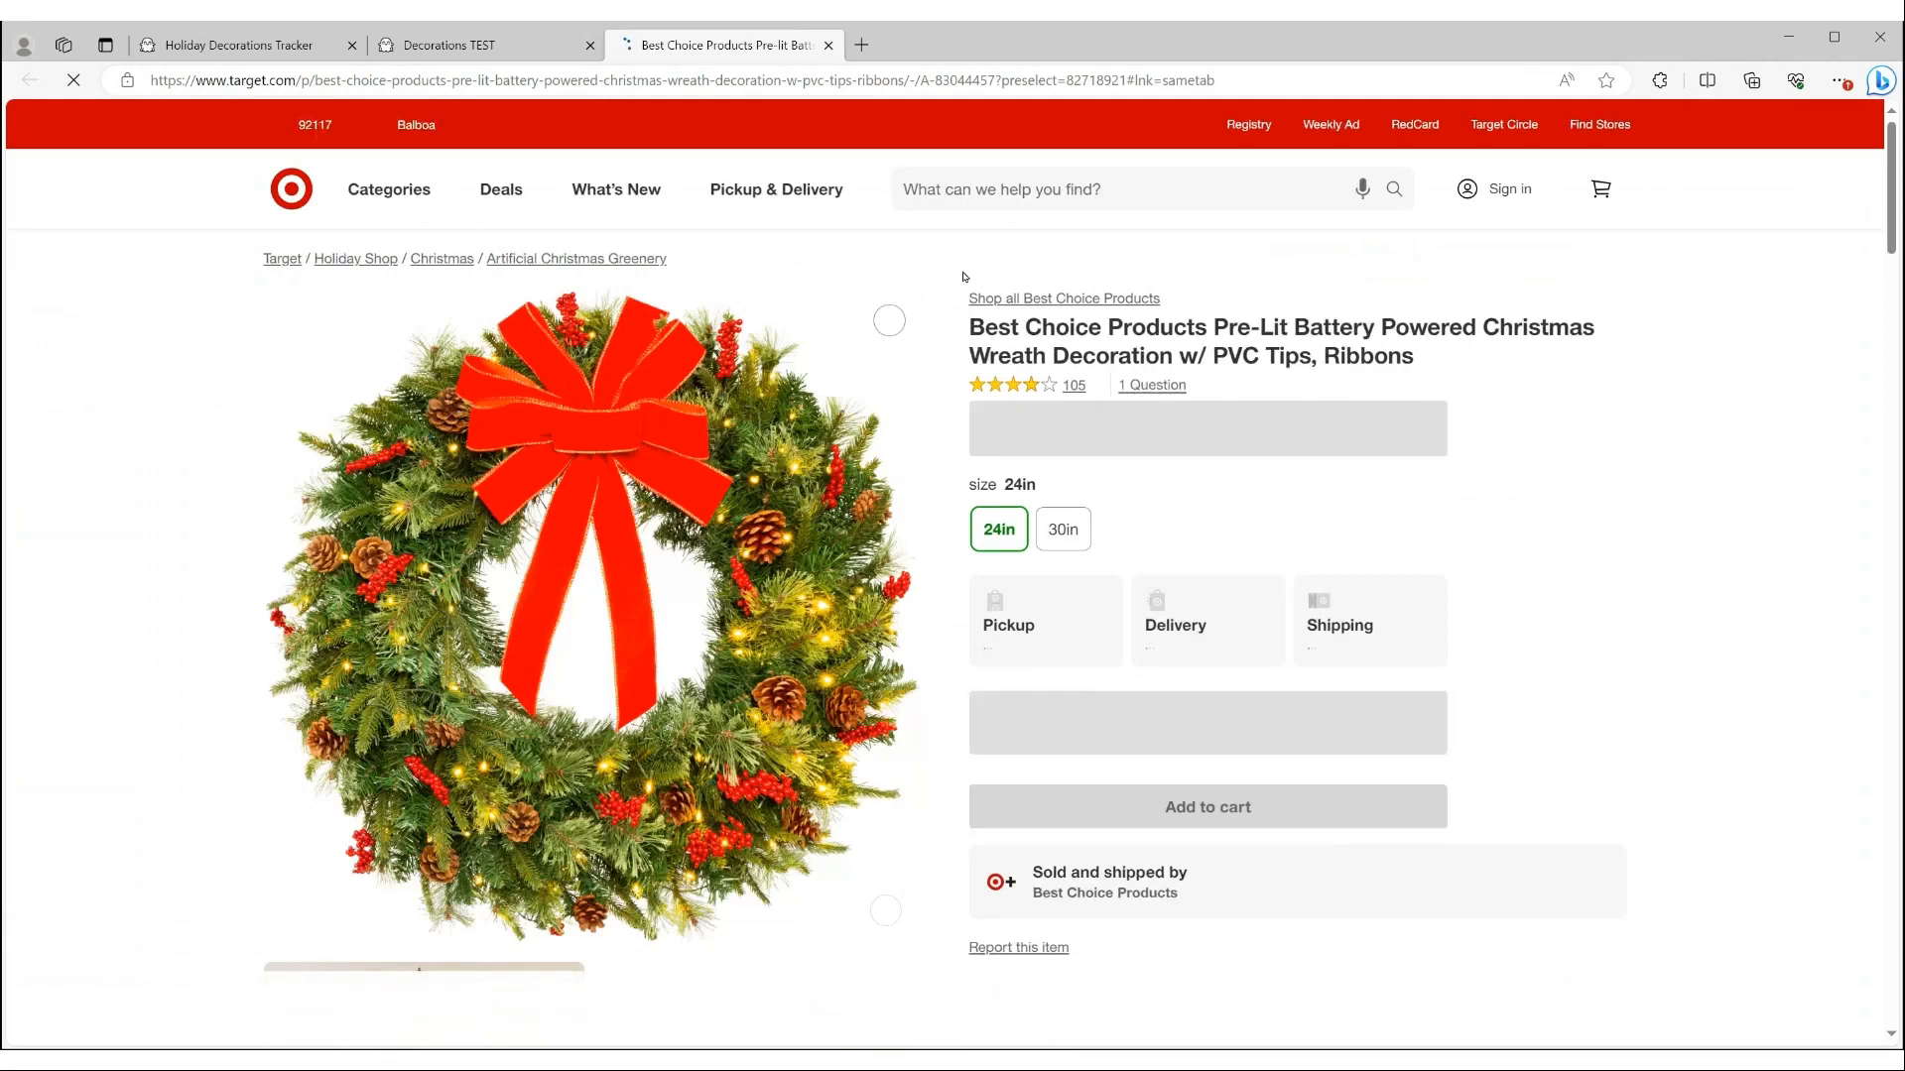
key(ctrl+w)
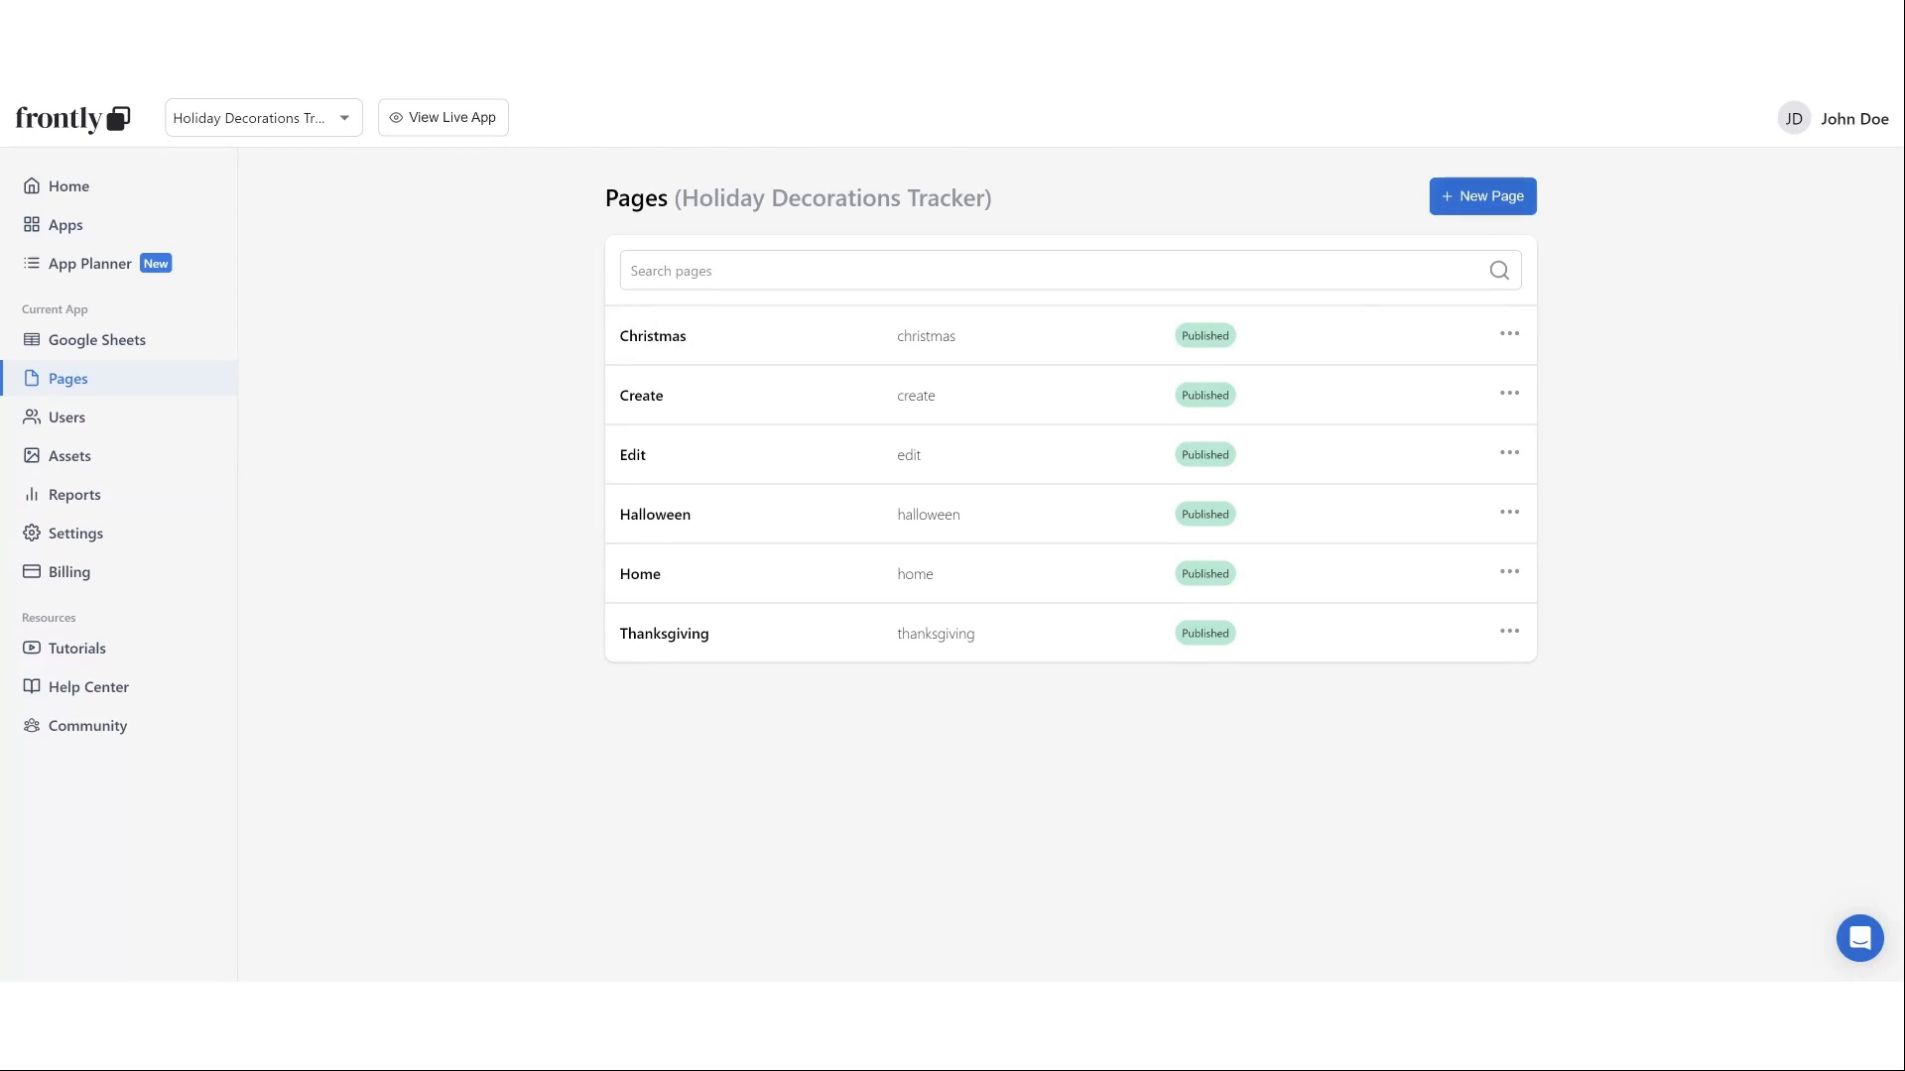
- Create a new page named JollyJunction Insights in the Holiday Decorations Tracker app
click(1509, 198)
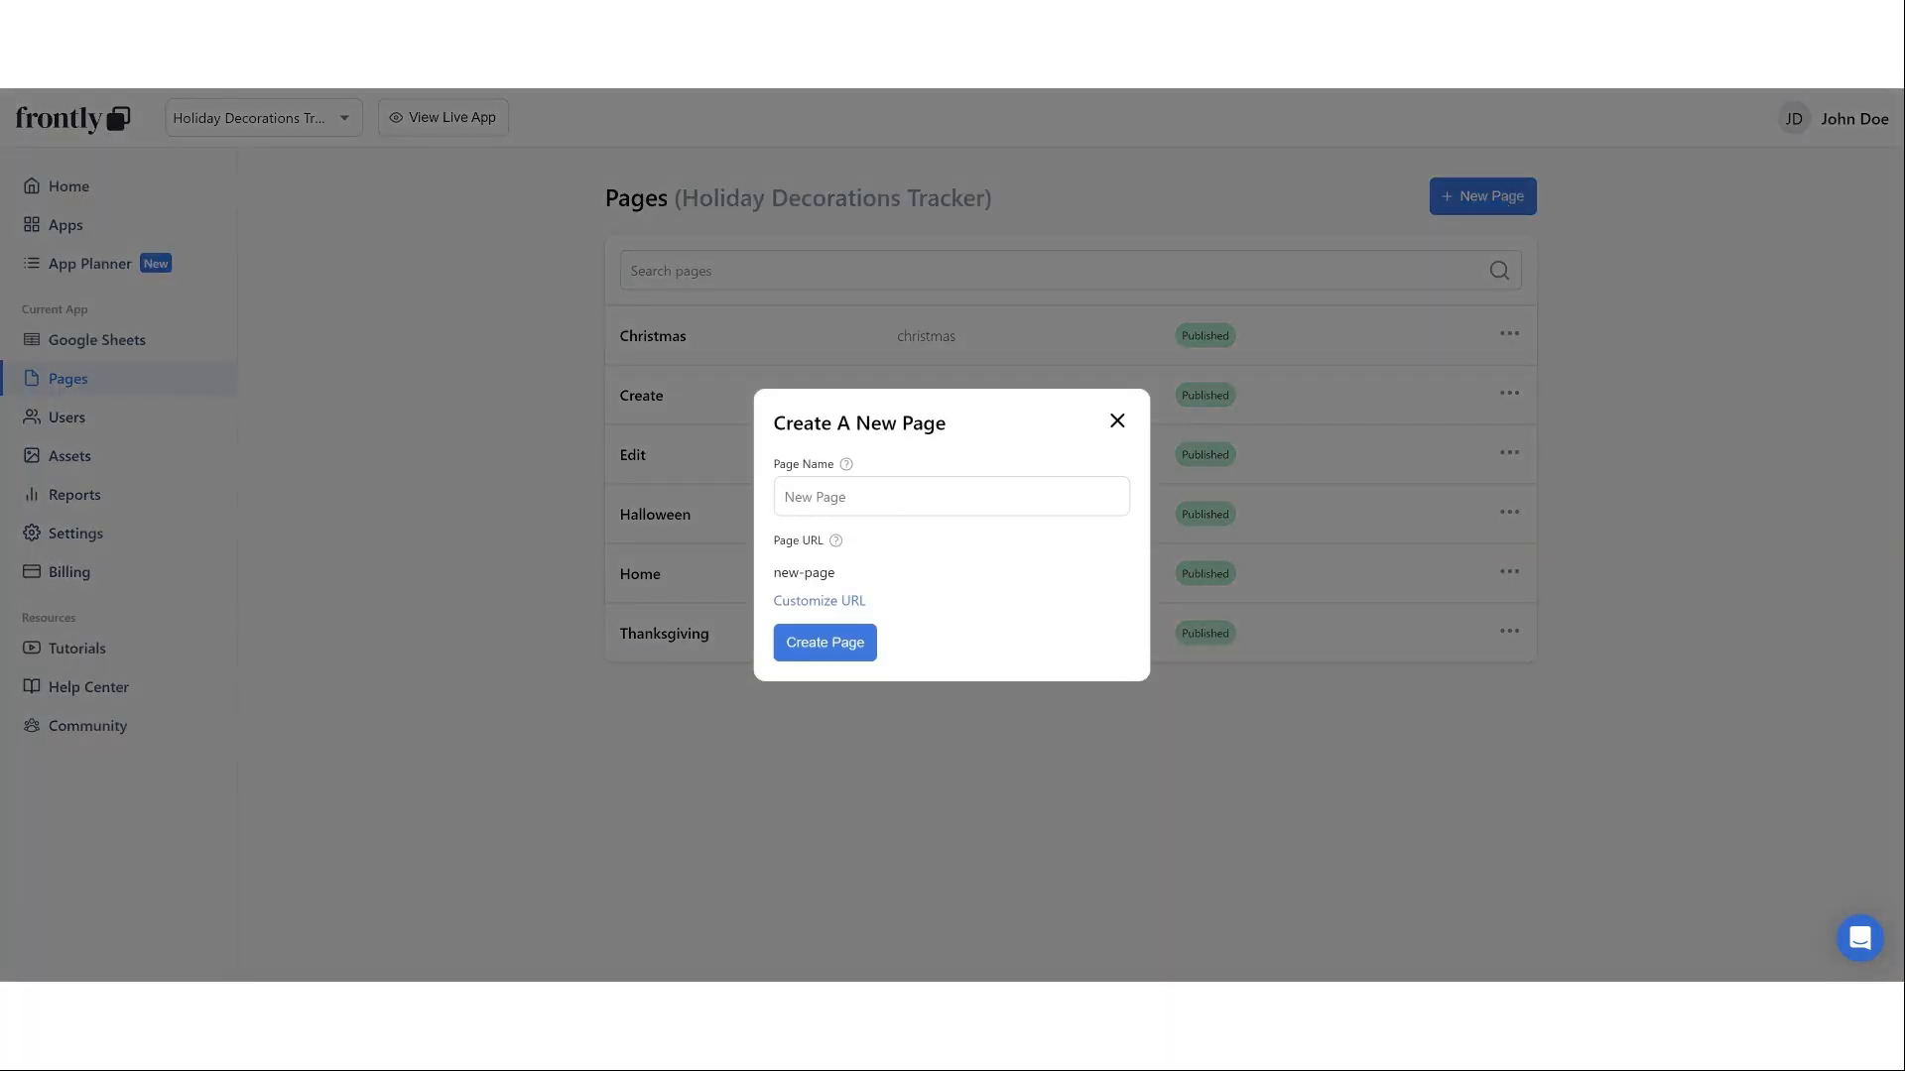
click(842, 489)
text(JollyJunction Insights)
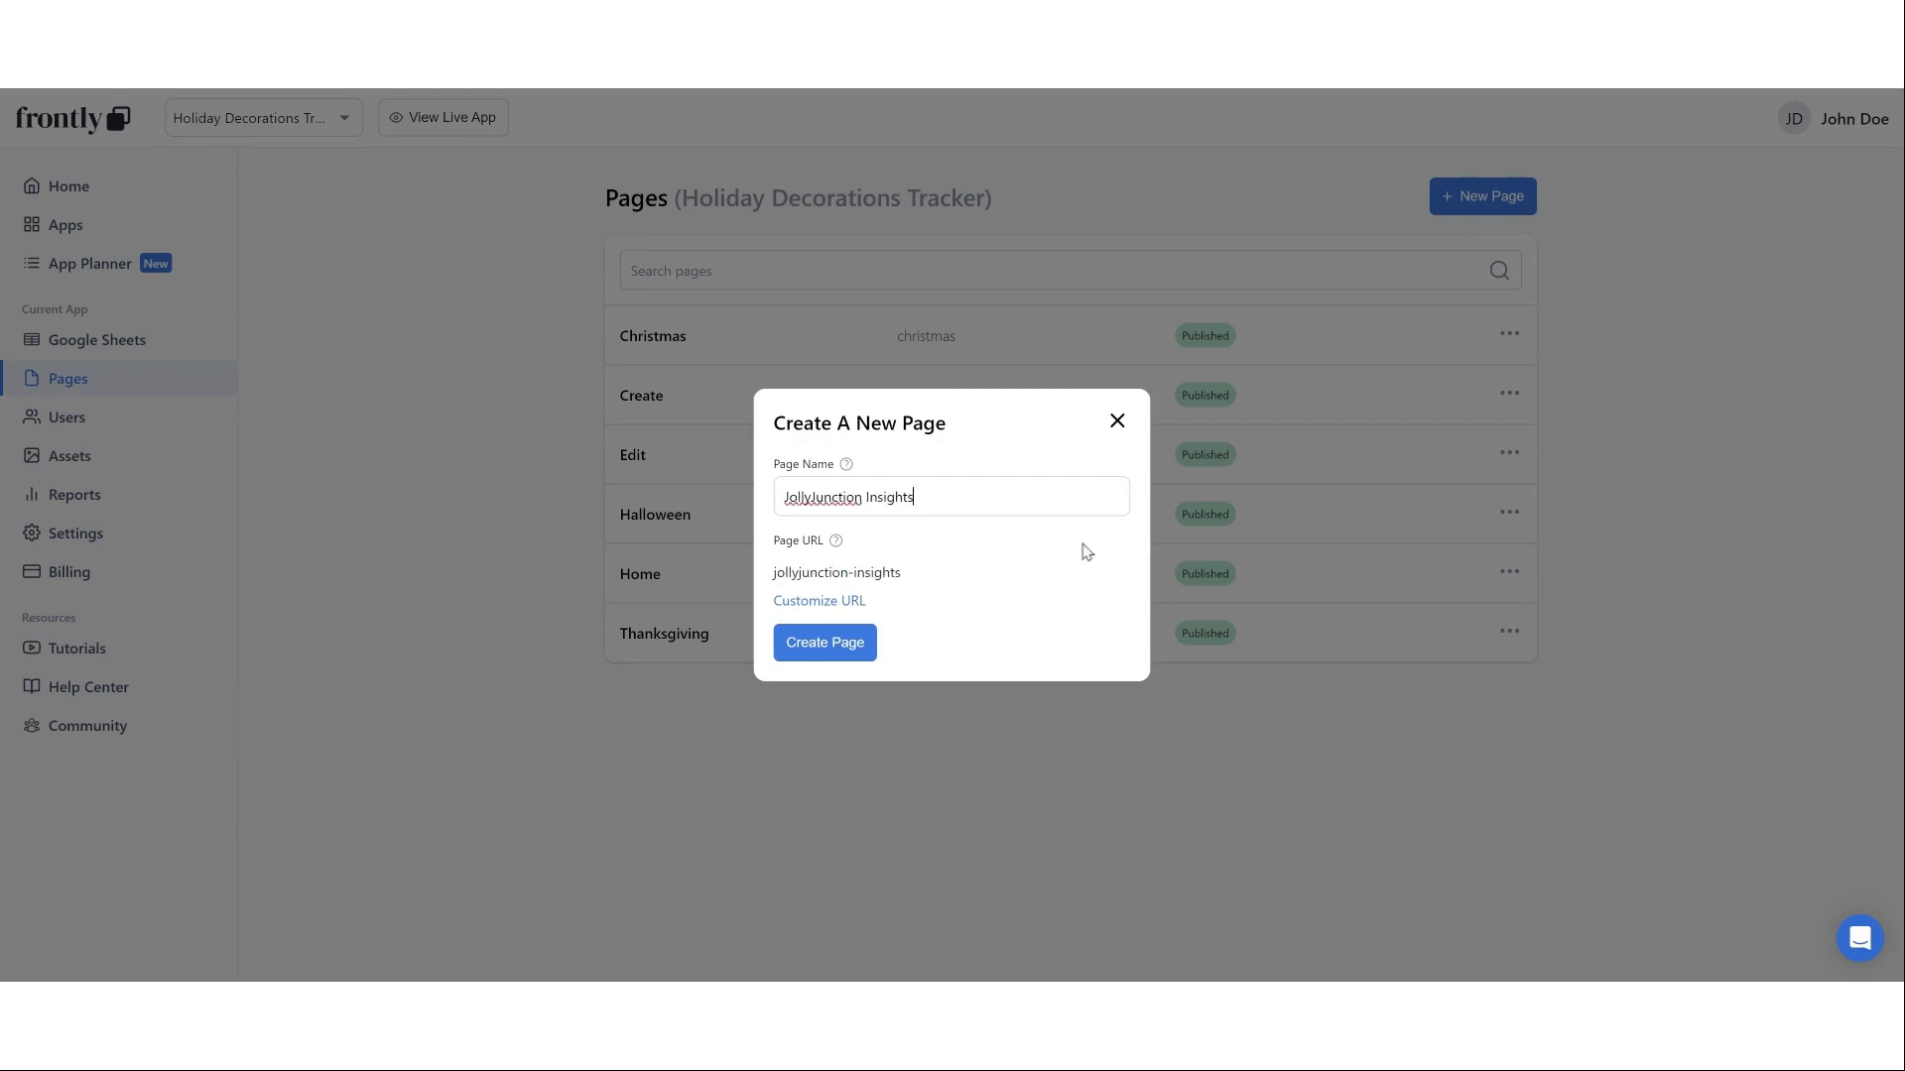
click(856, 650)
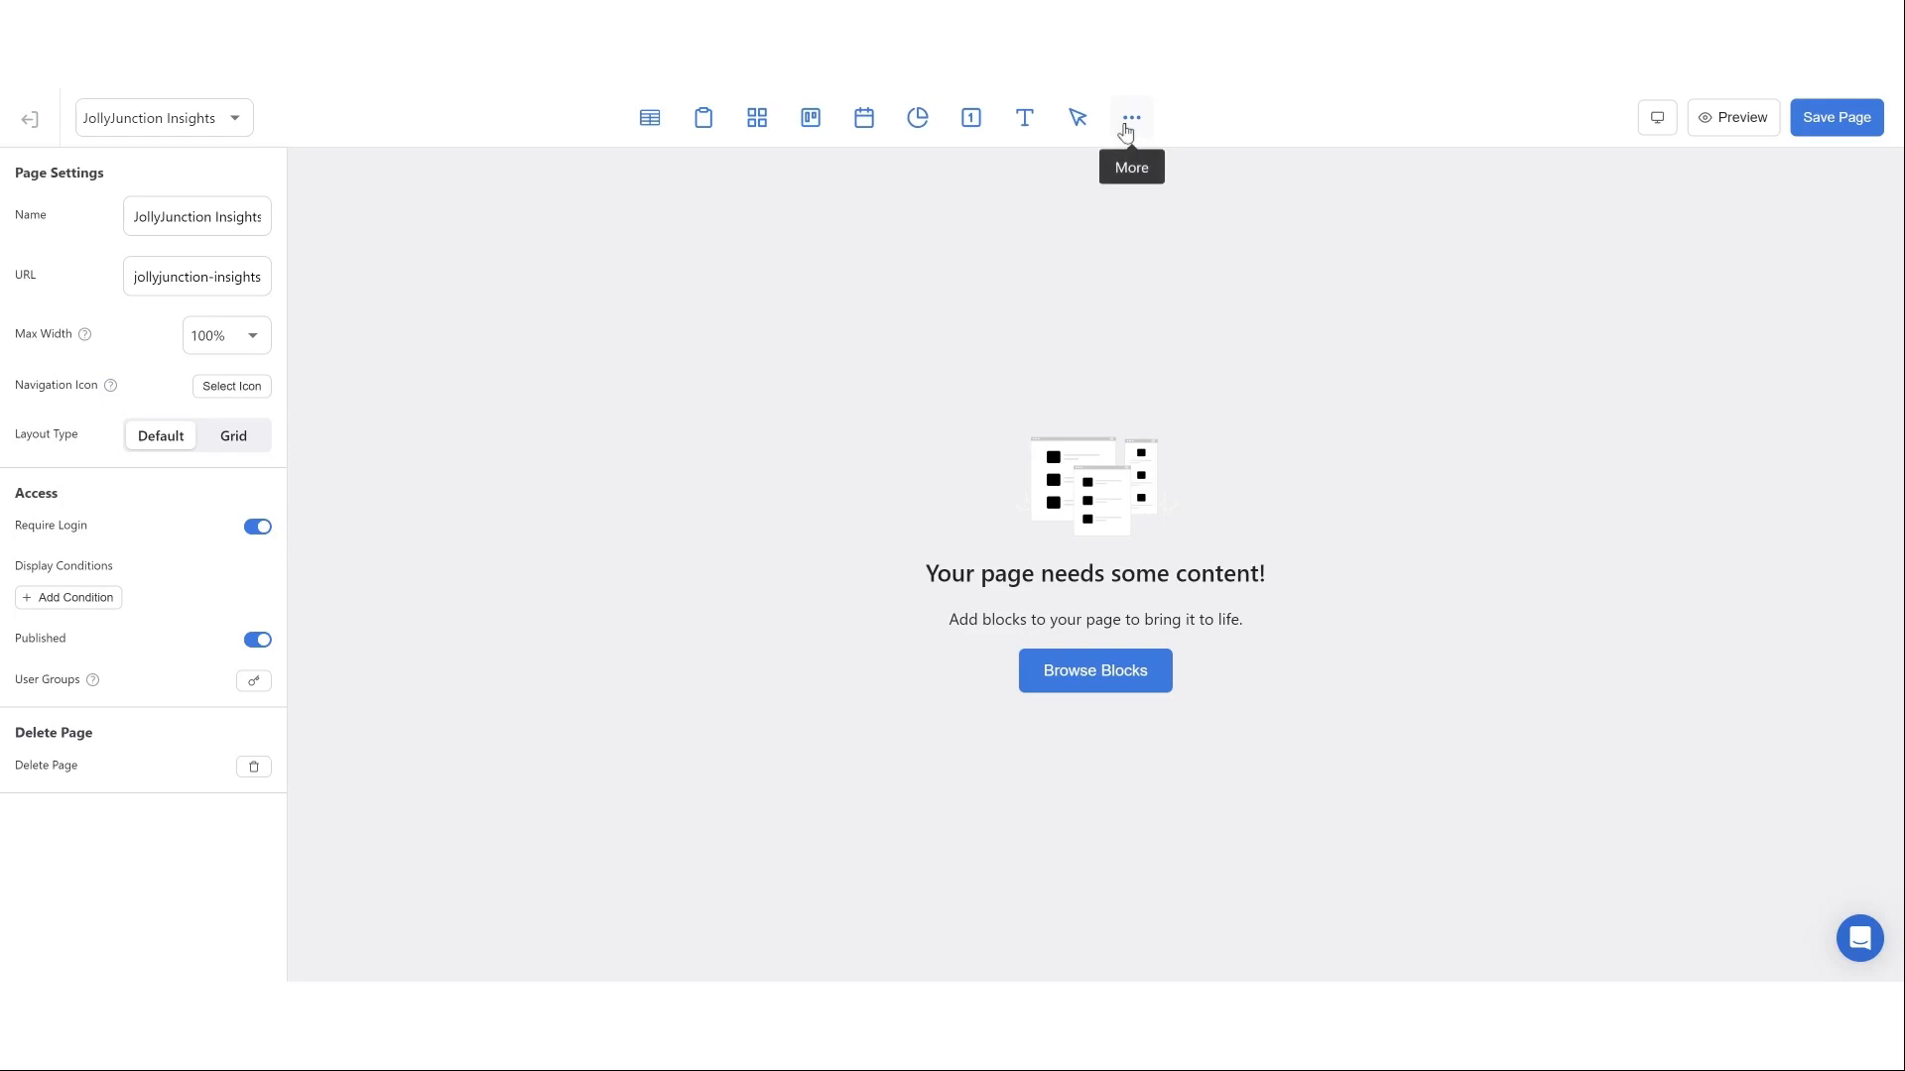
- Add two two-column Layout blocks to the JollyJunction Insights page
click(1131, 119)
scroll(1306, 769, down, 1)
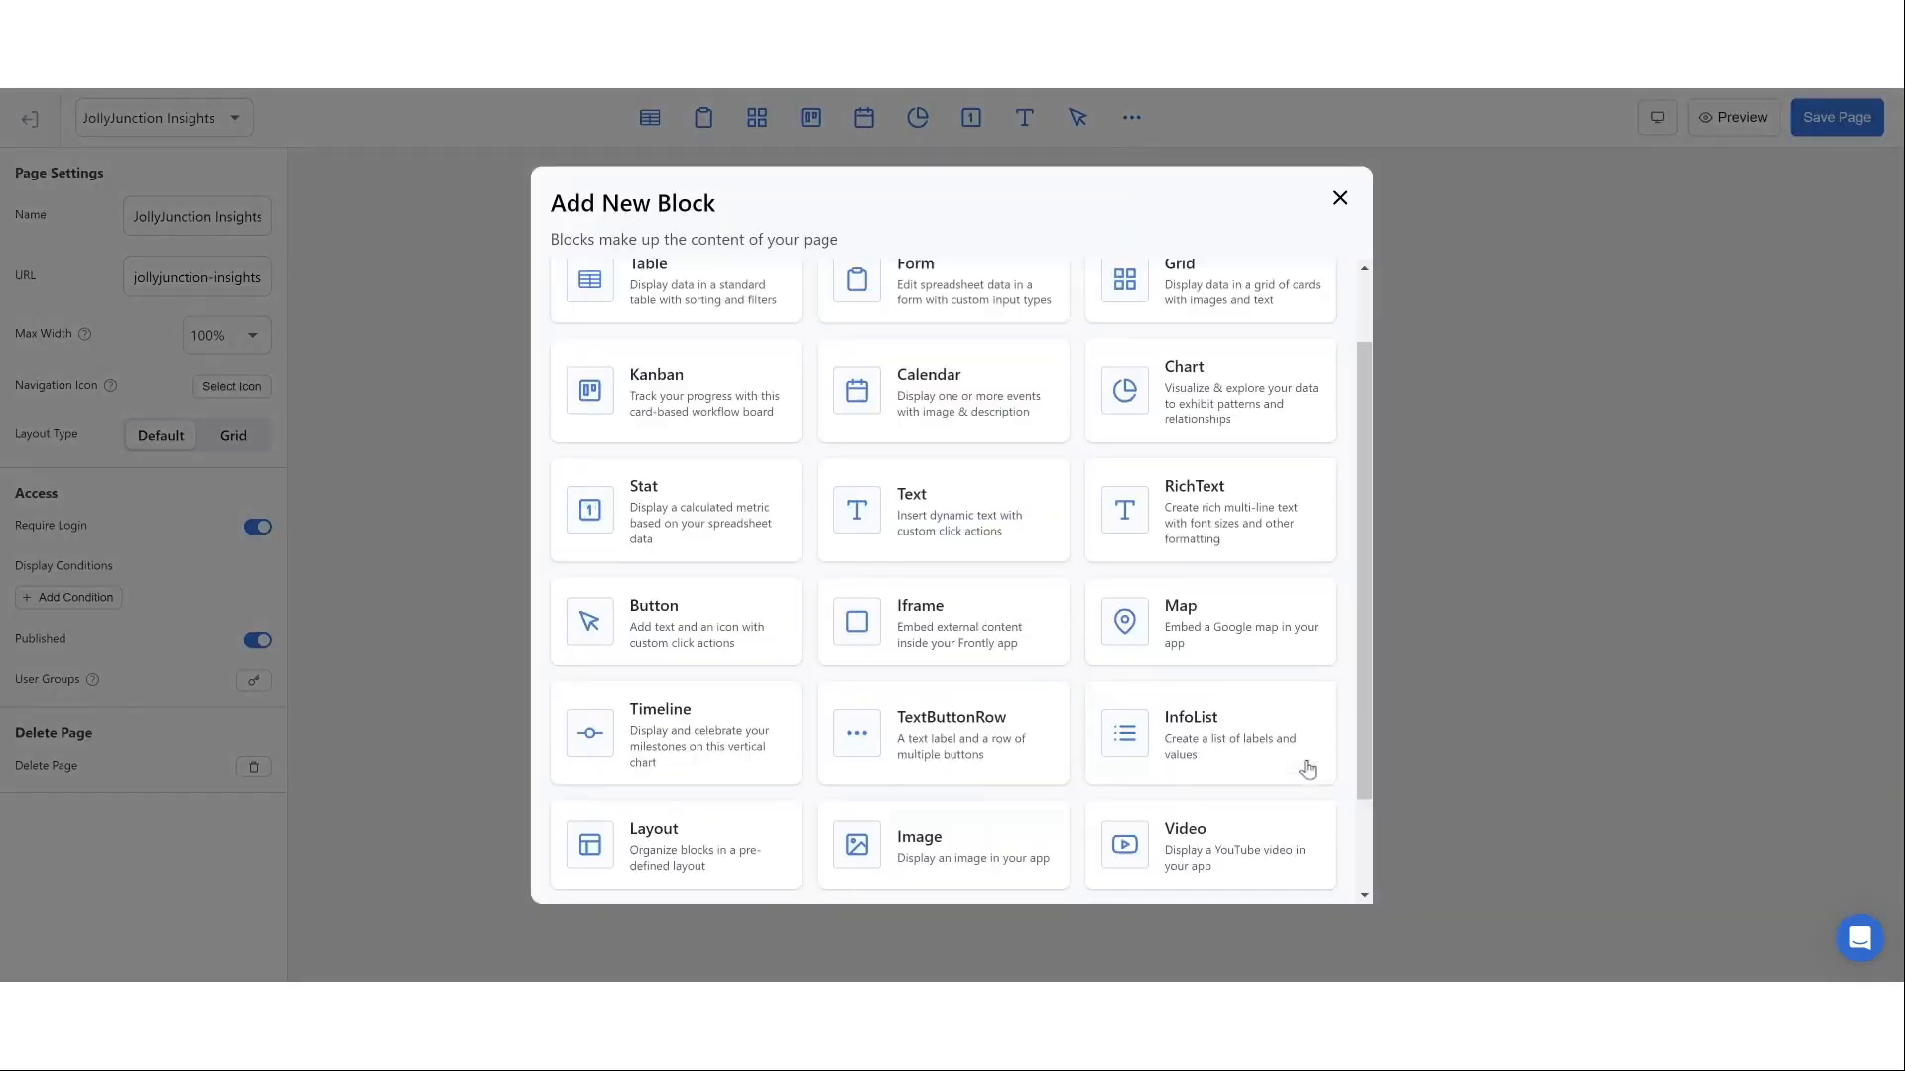
scroll(1306, 769, down, 1)
click(701, 708)
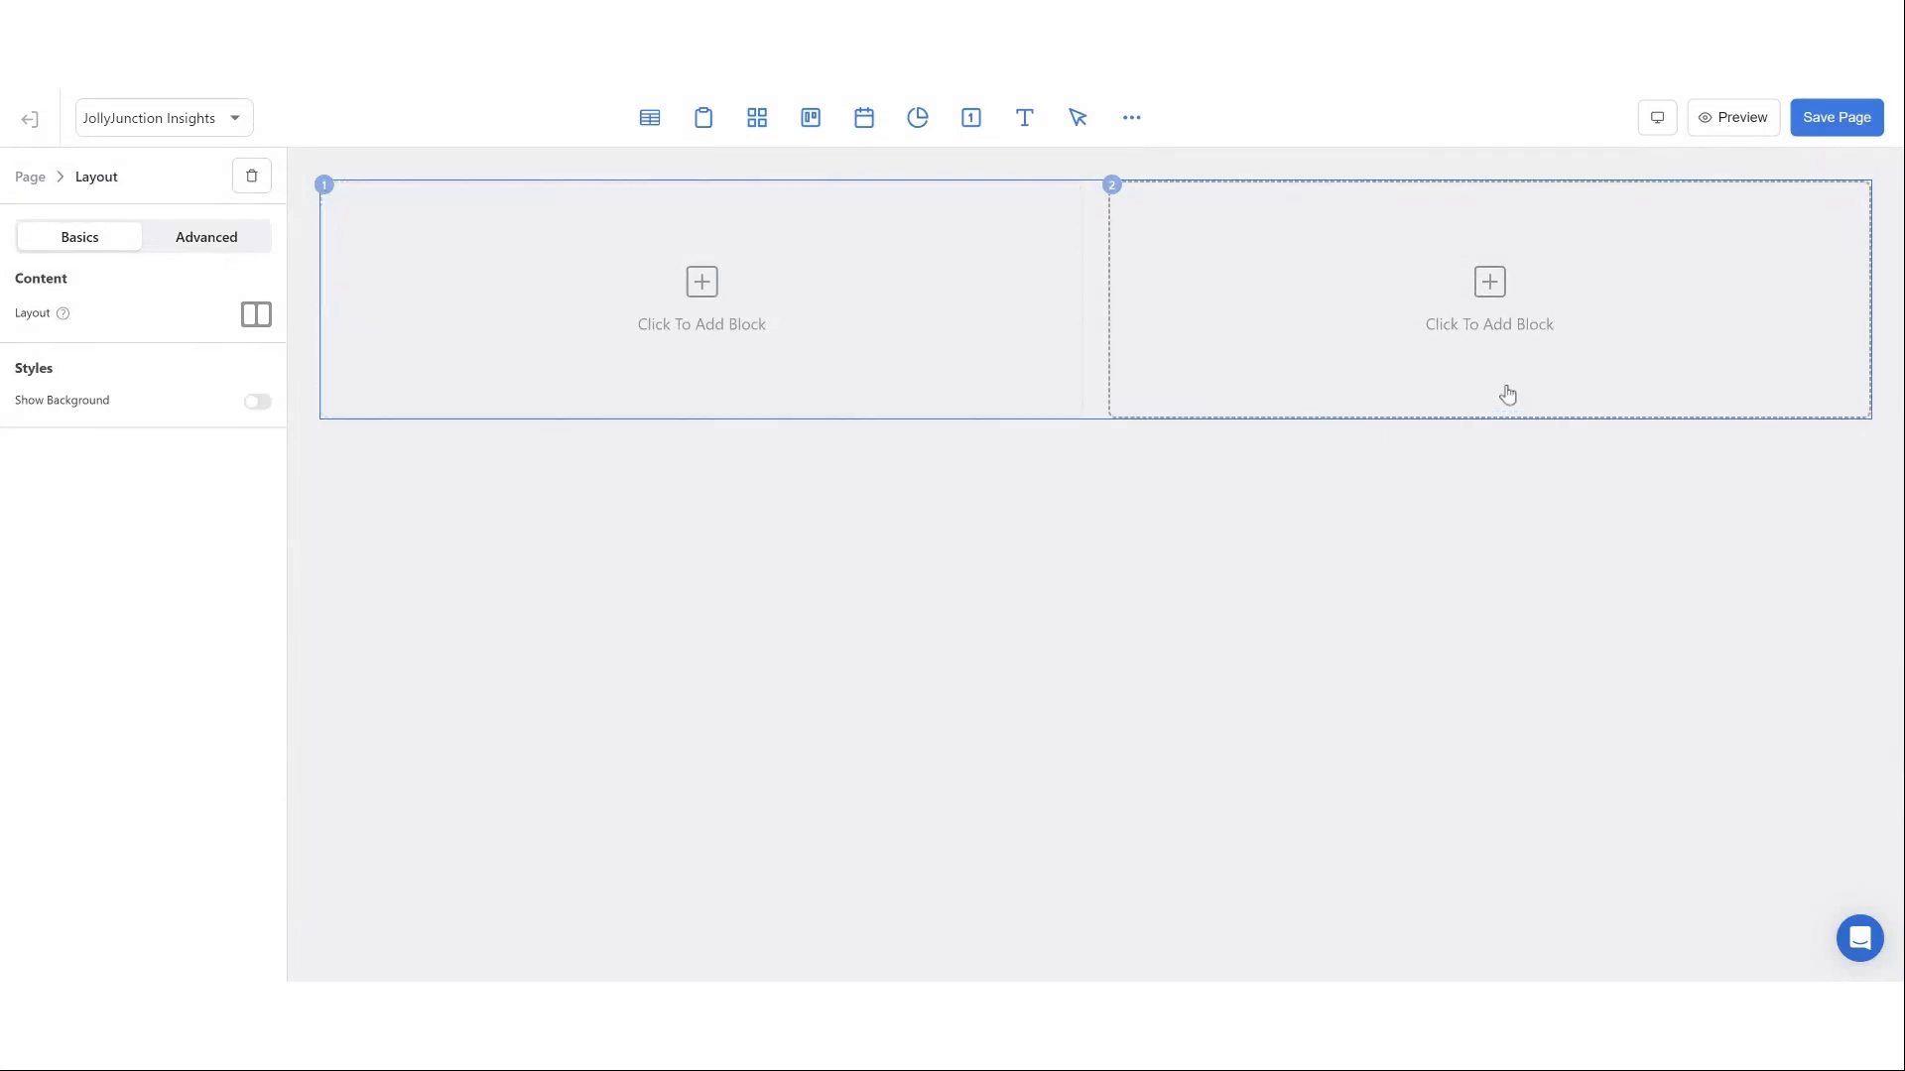
click(1138, 127)
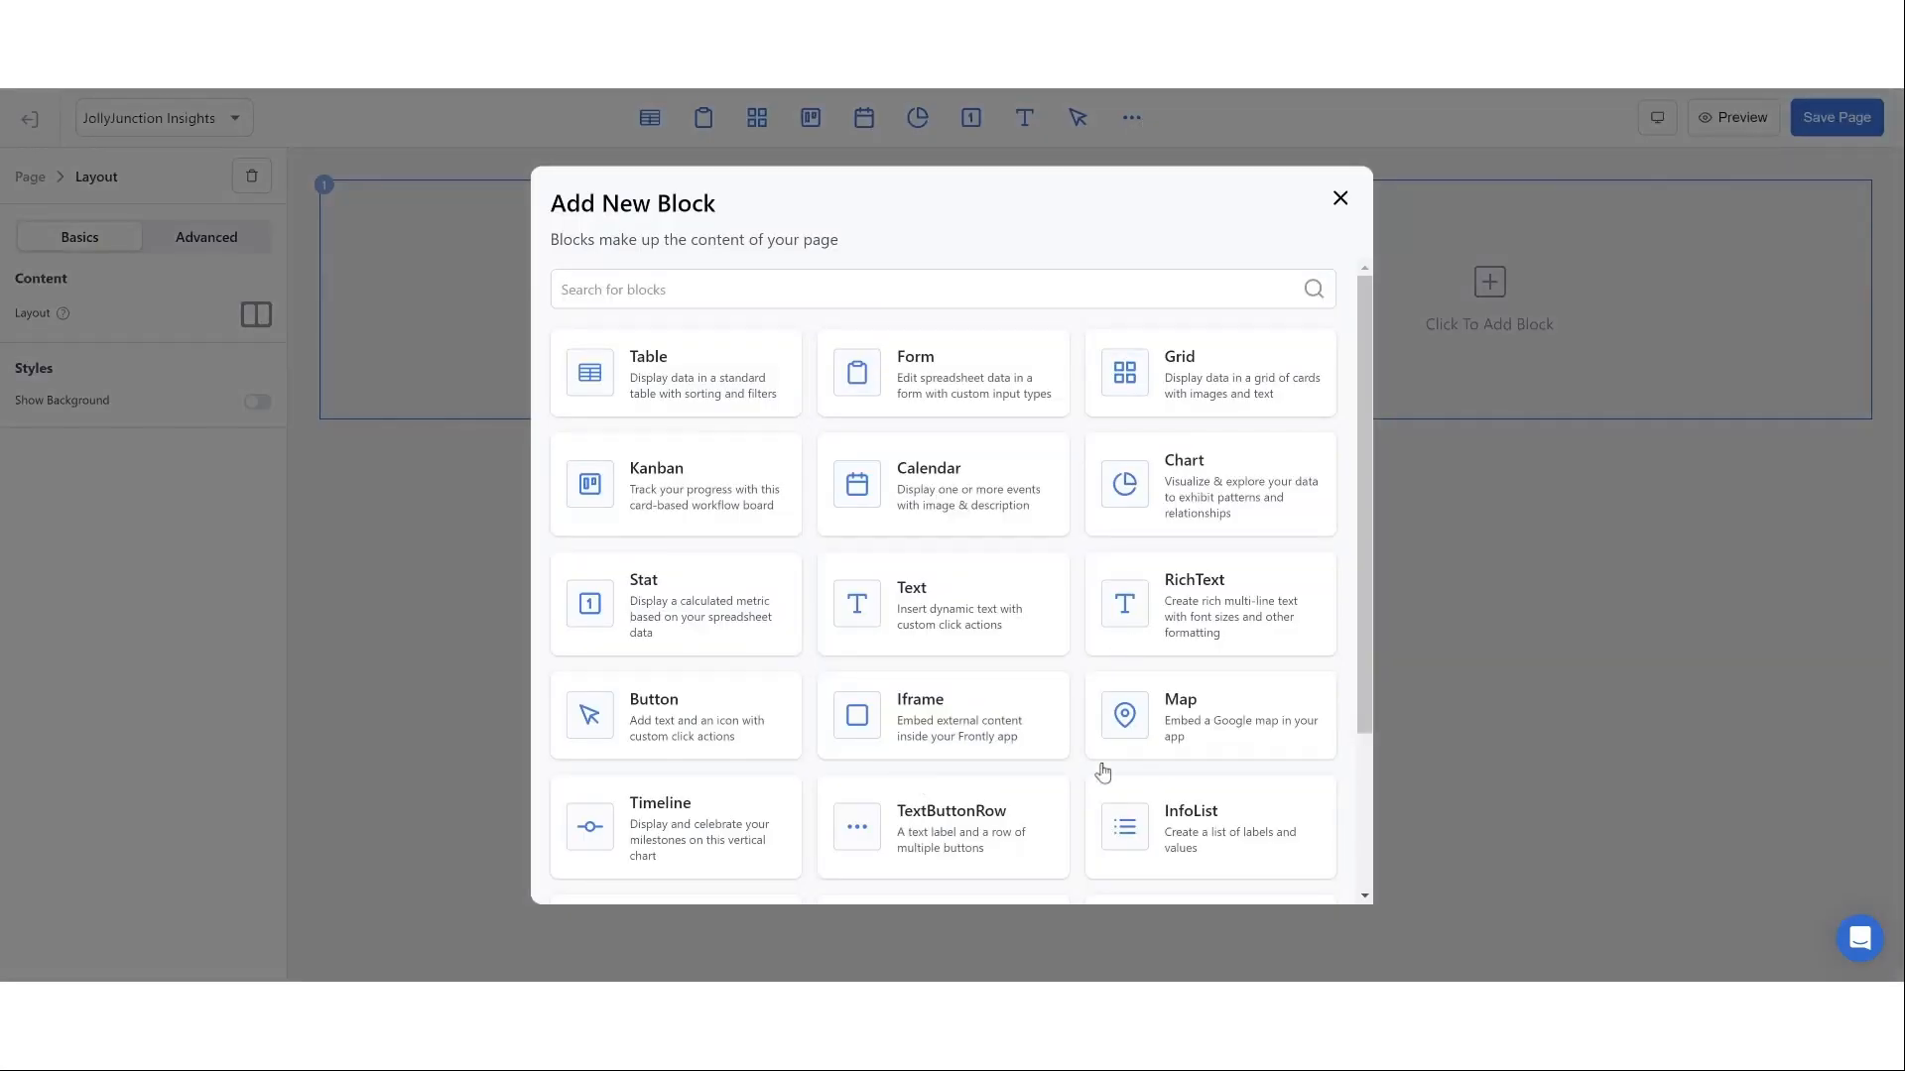
scroll(787, 794, down, 2)
click(677, 710)
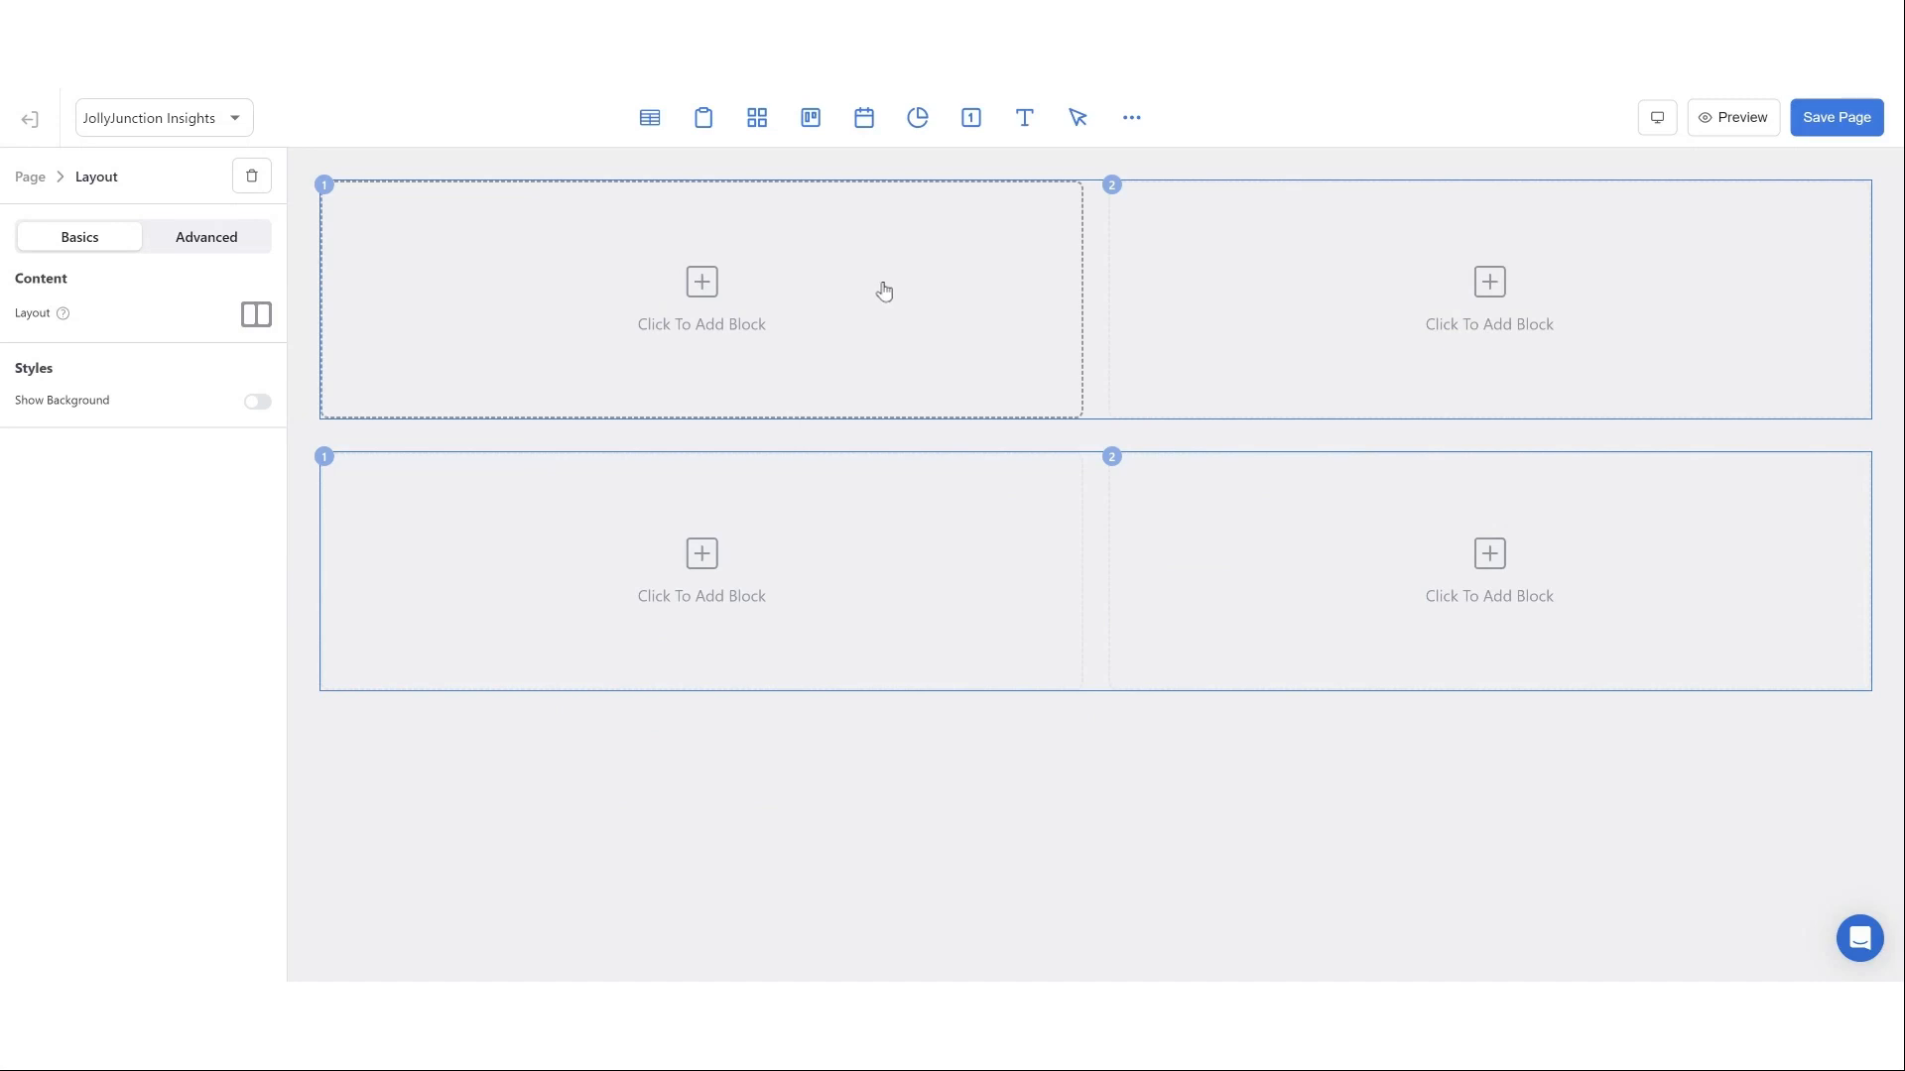
- Place a Chart block in each of the two columns of the first layout
click(1028, 298)
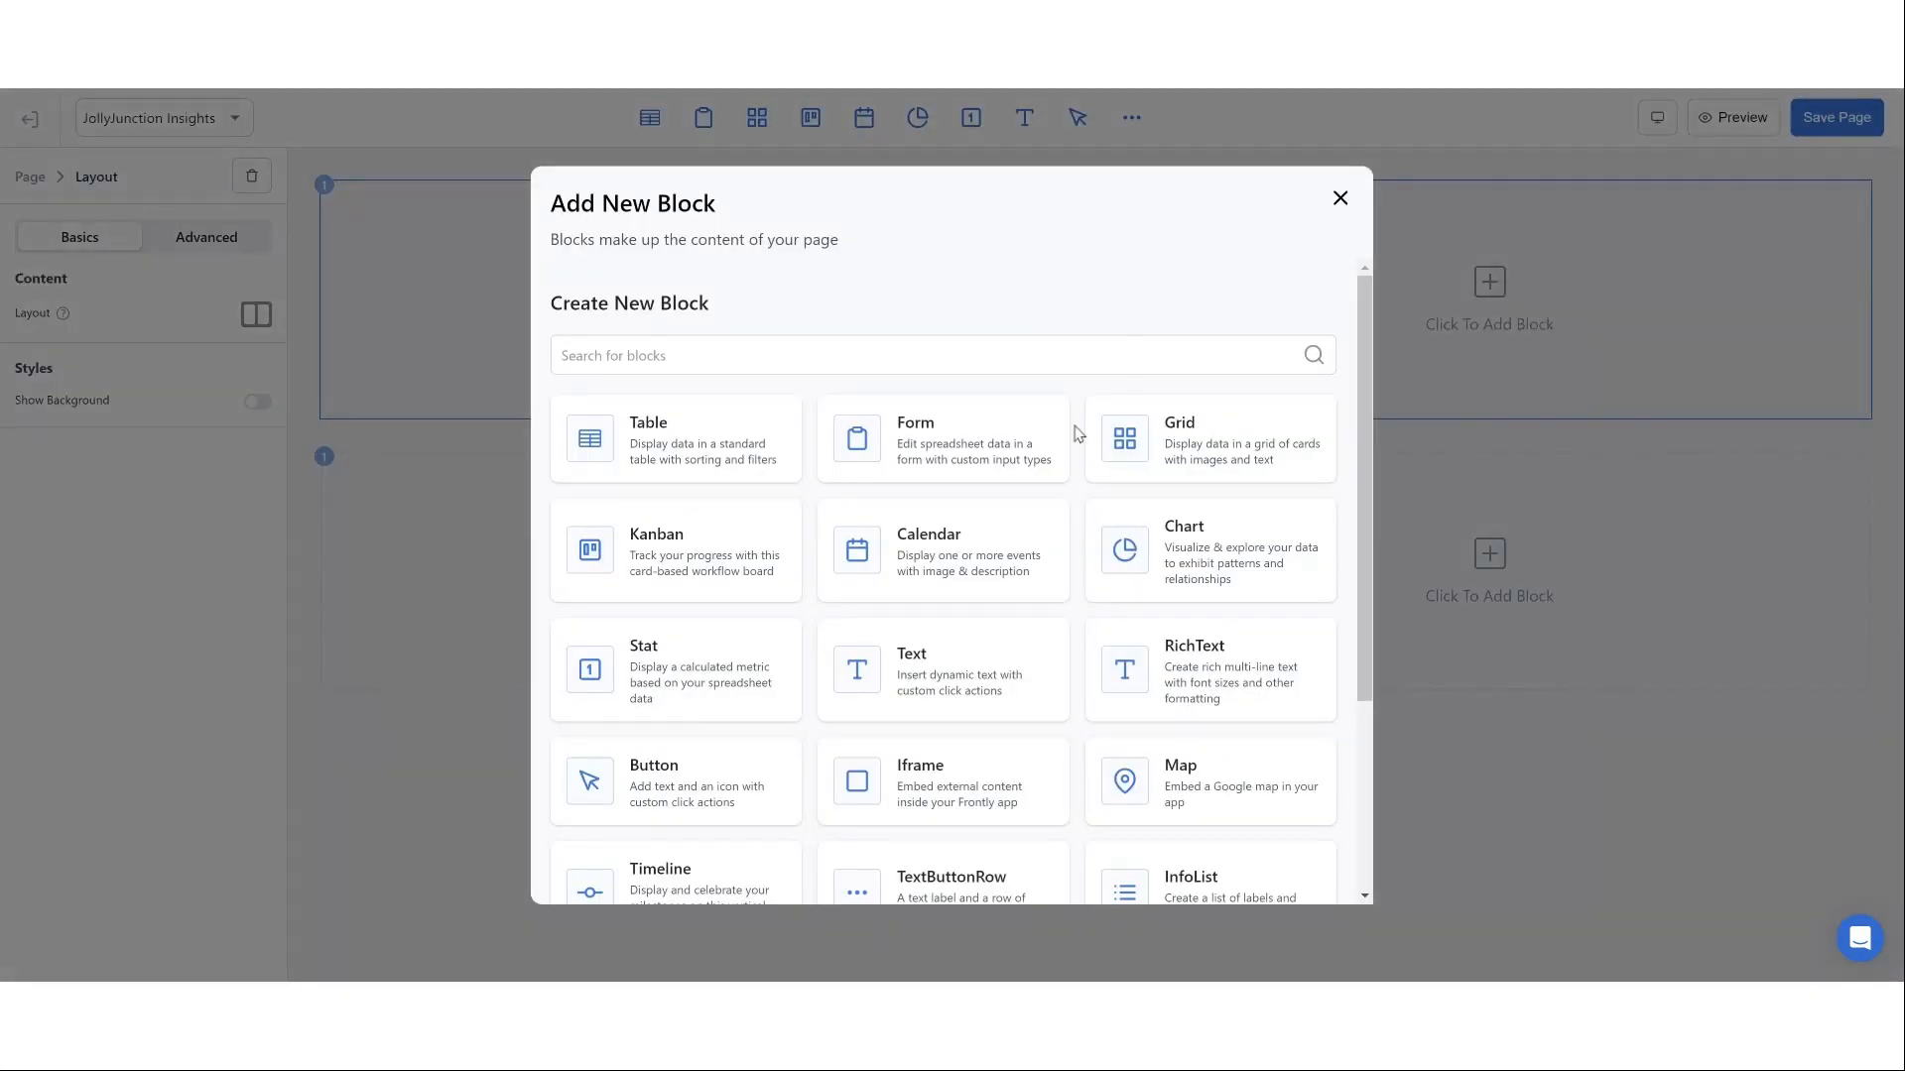
click(1203, 533)
click(1319, 295)
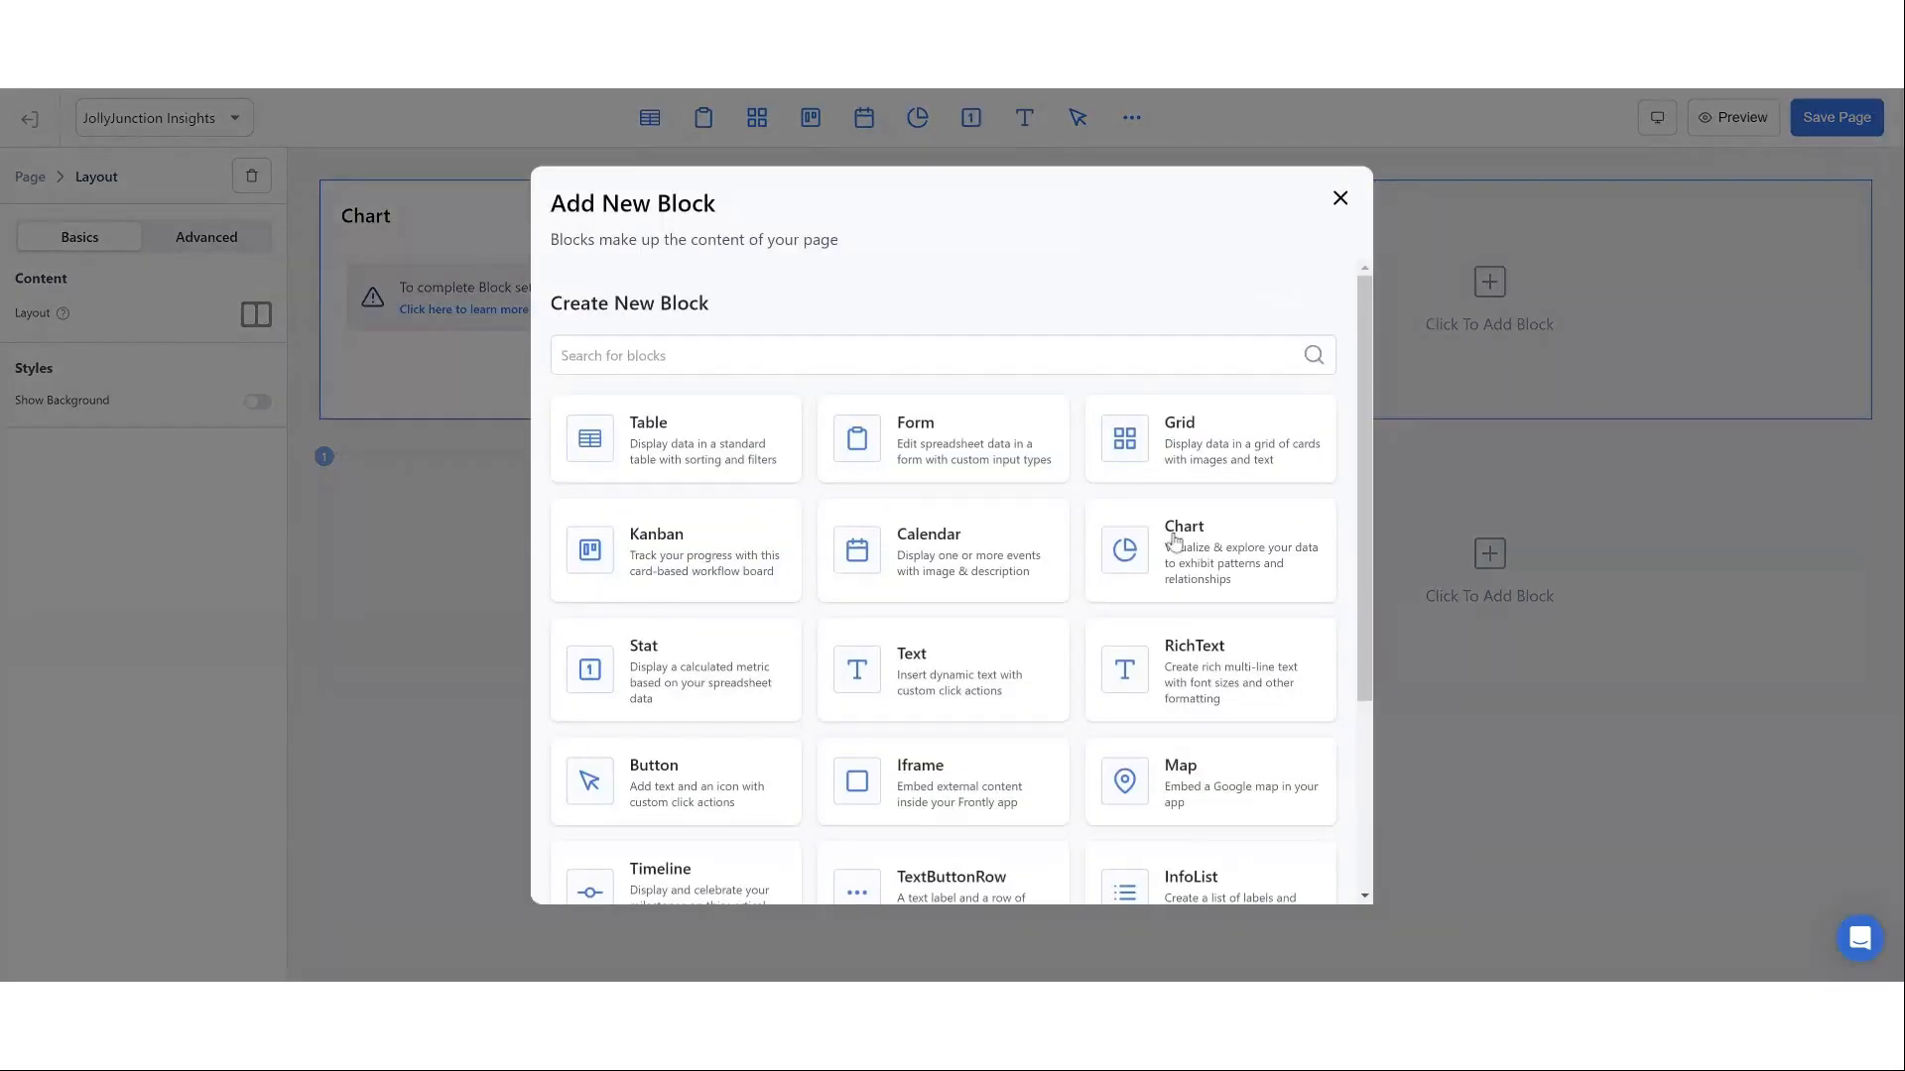
click(1205, 545)
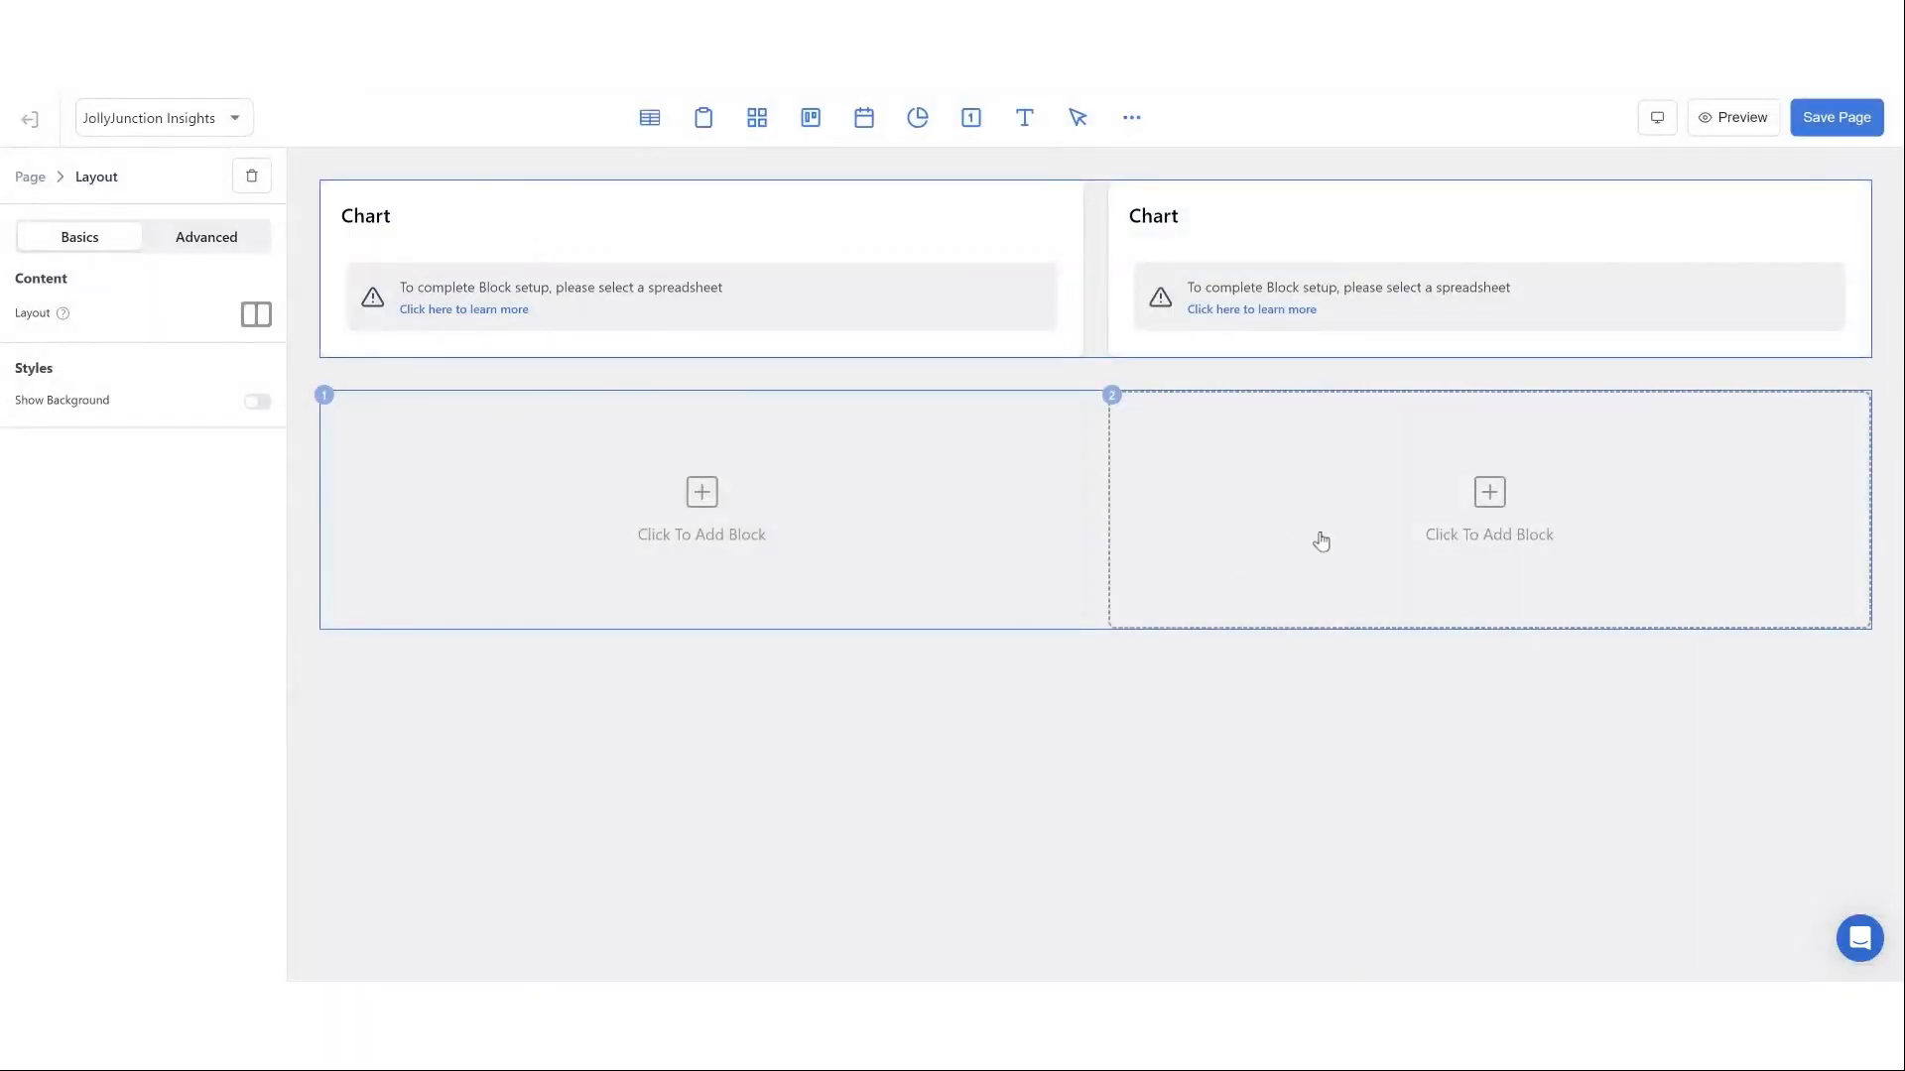
- Connect the first chart to the Holidays spreadsheet and label it "Decorations per holiday"
click(740, 260)
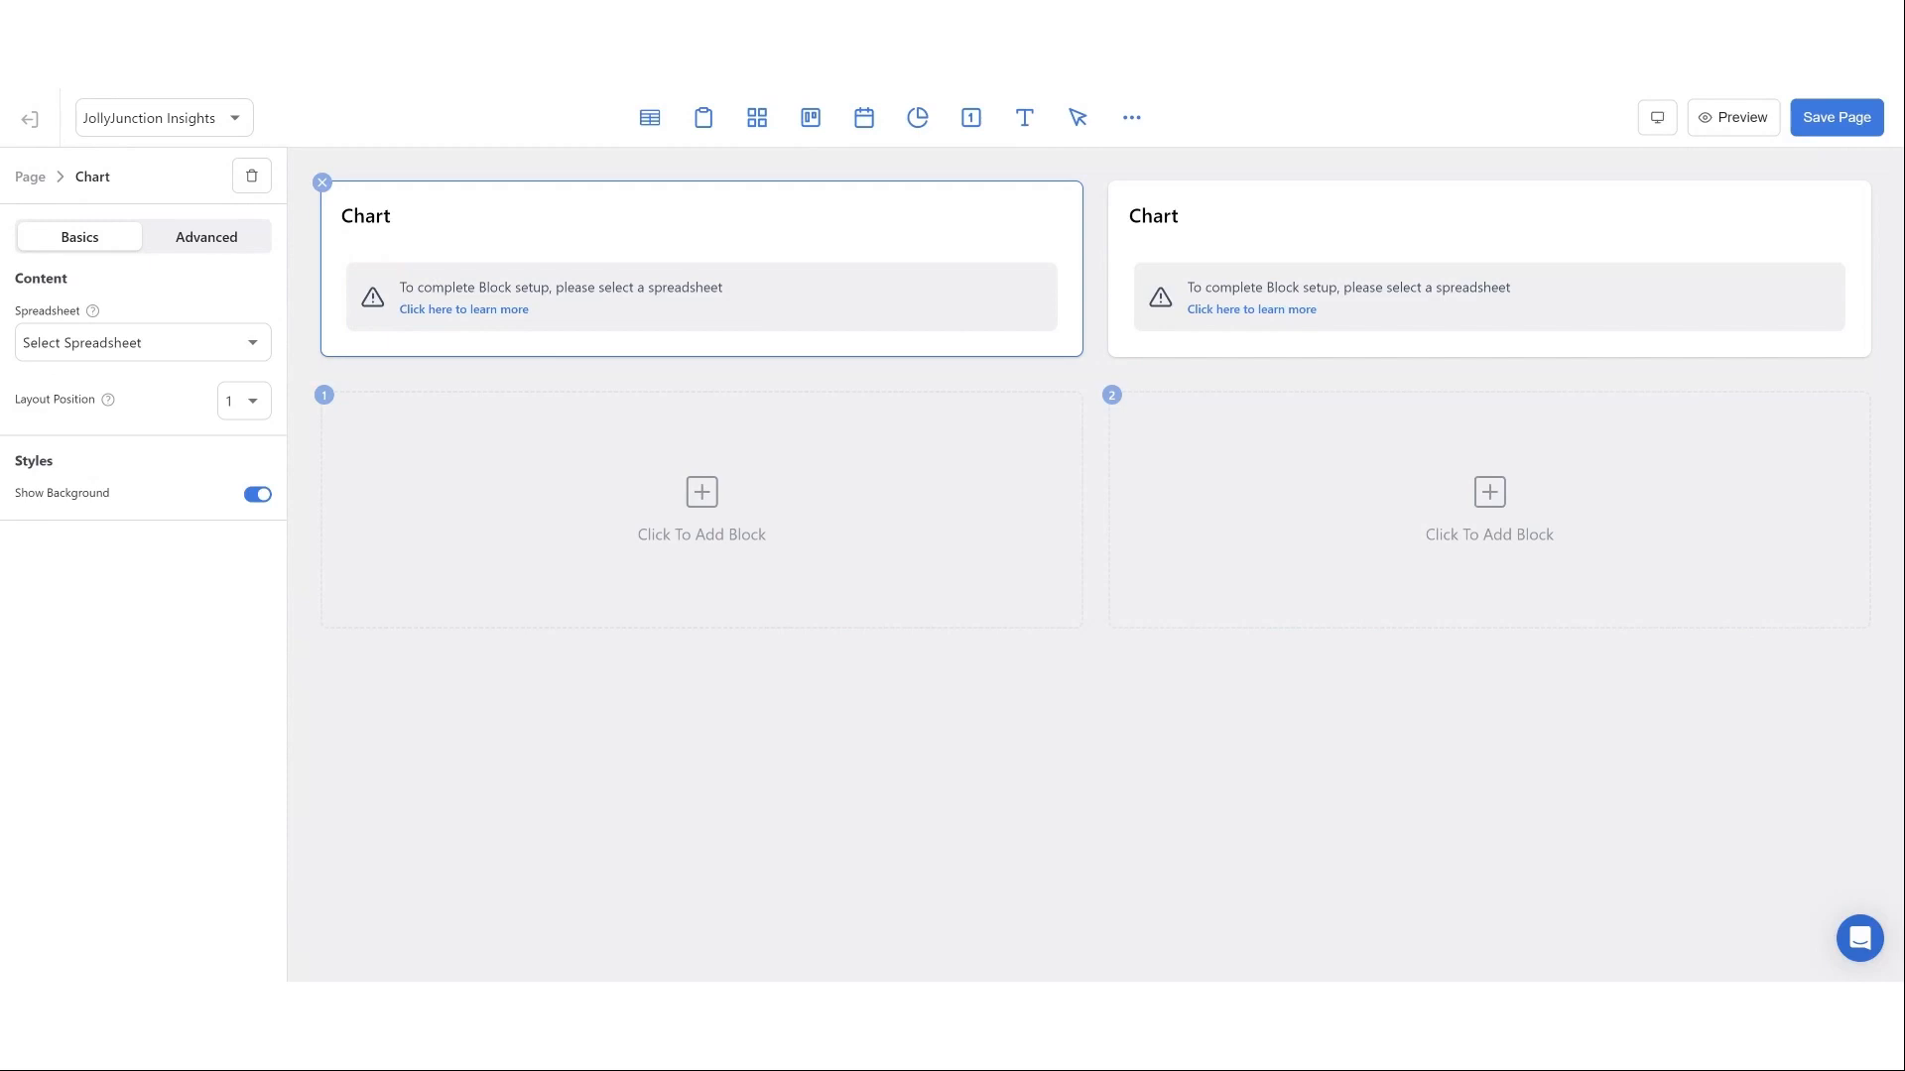
click(502, 209)
click(139, 355)
click(148, 423)
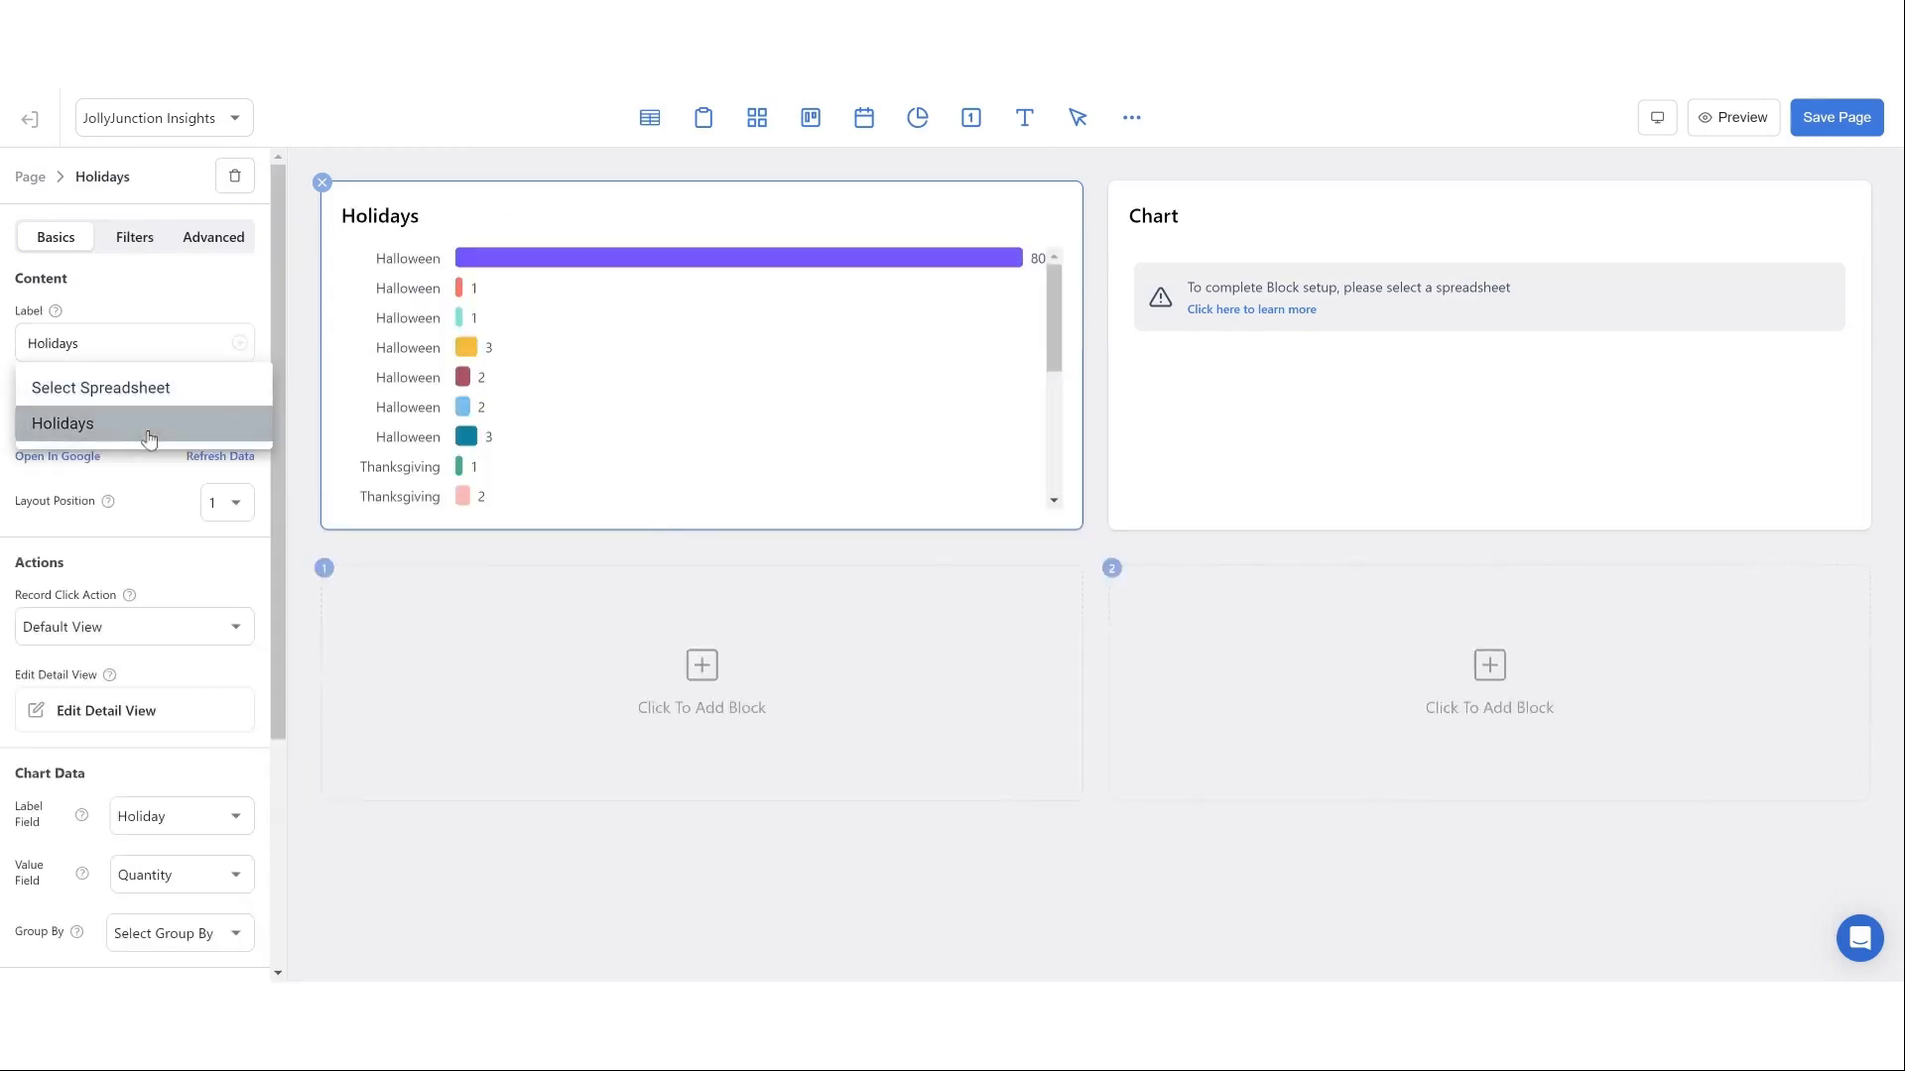
double_click(170, 353)
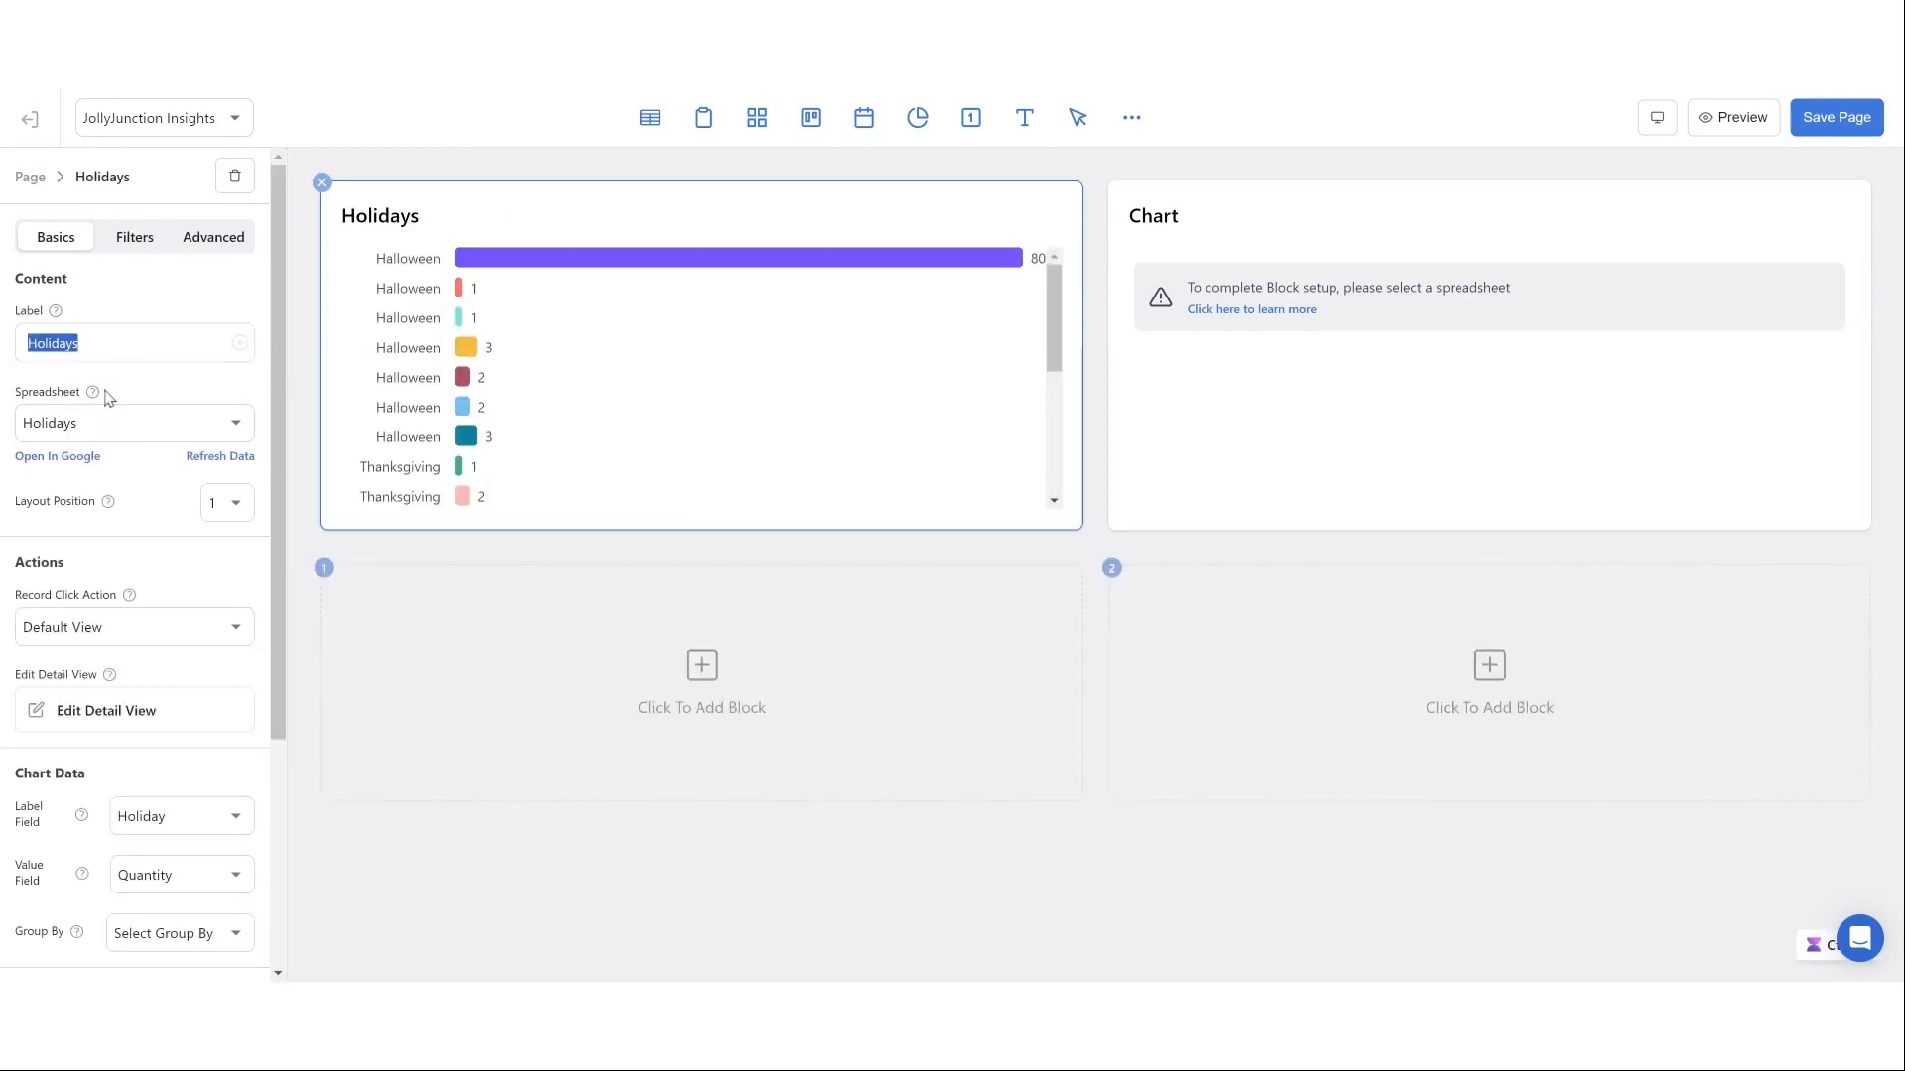
text(Decorations per holiday)
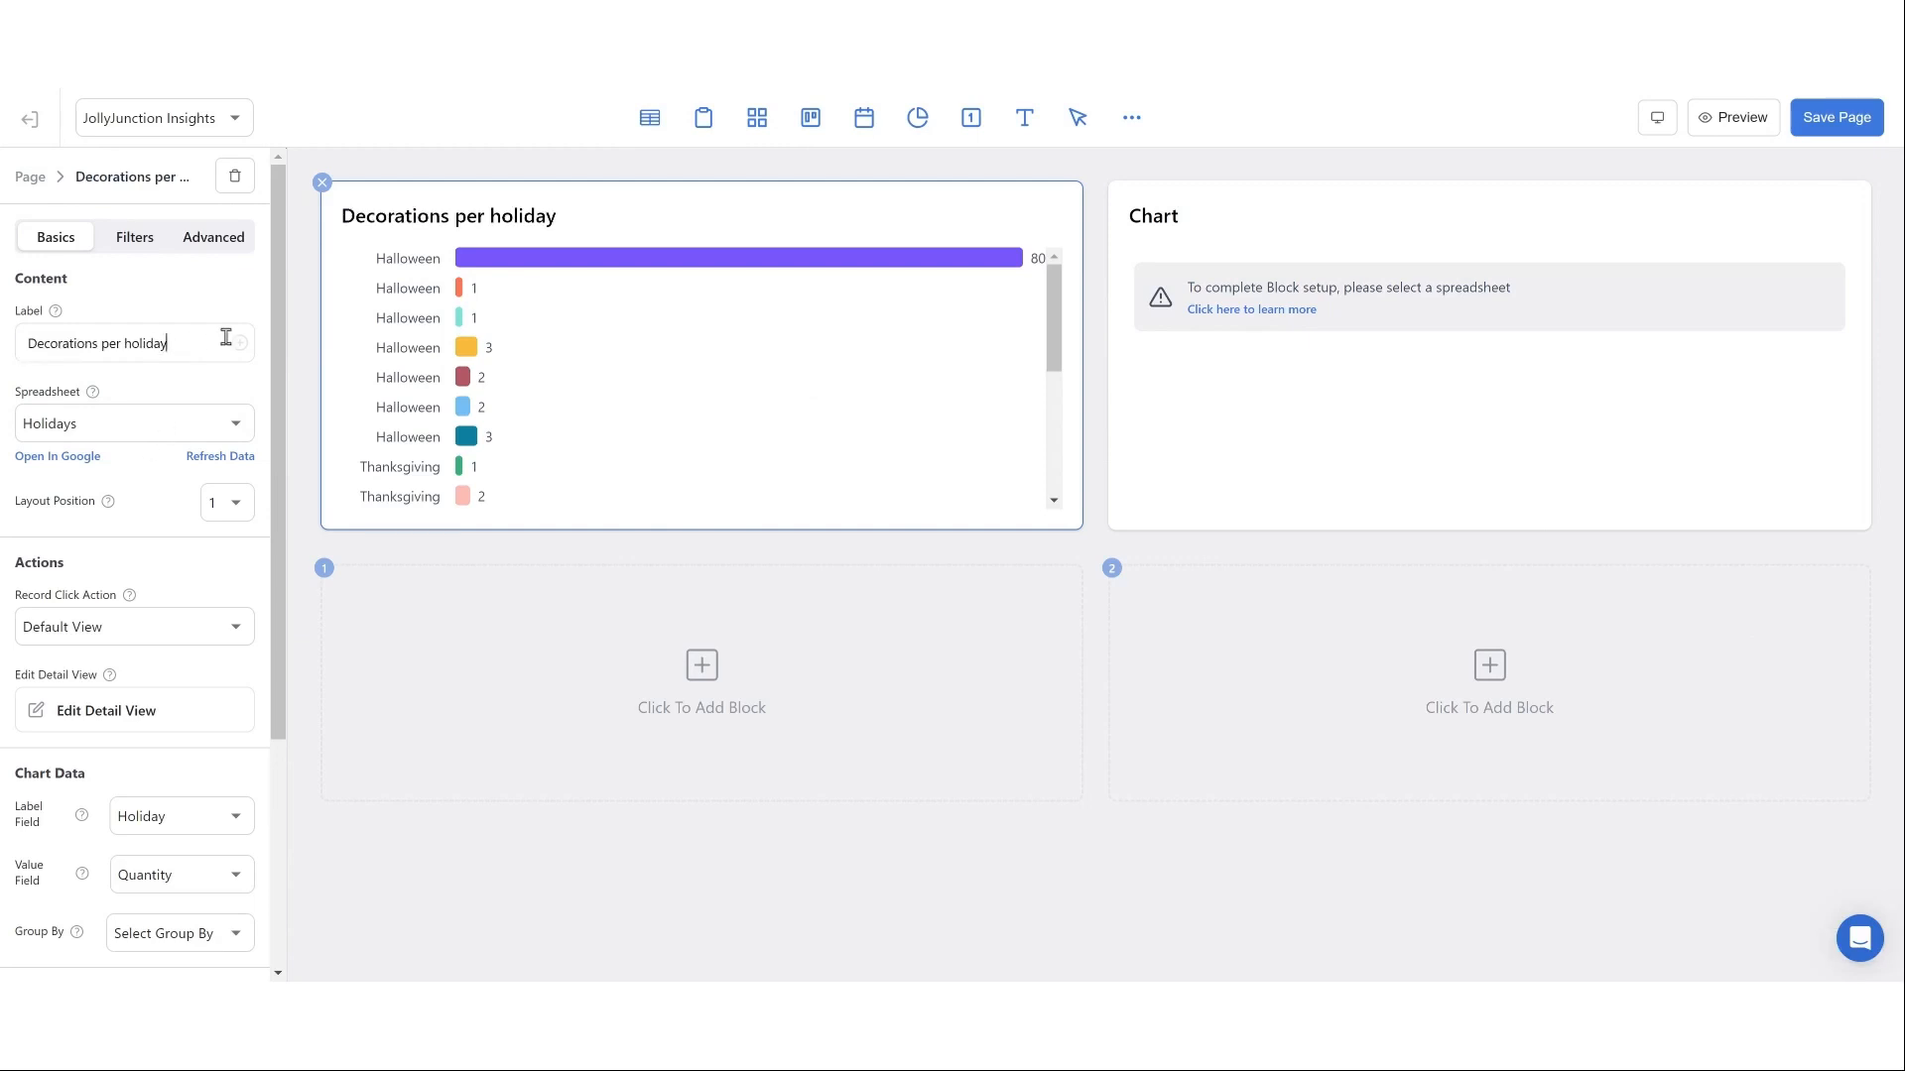
- Set the record click action of the "Decorations per holiday" chart to None
scroll(261, 630, down, 2)
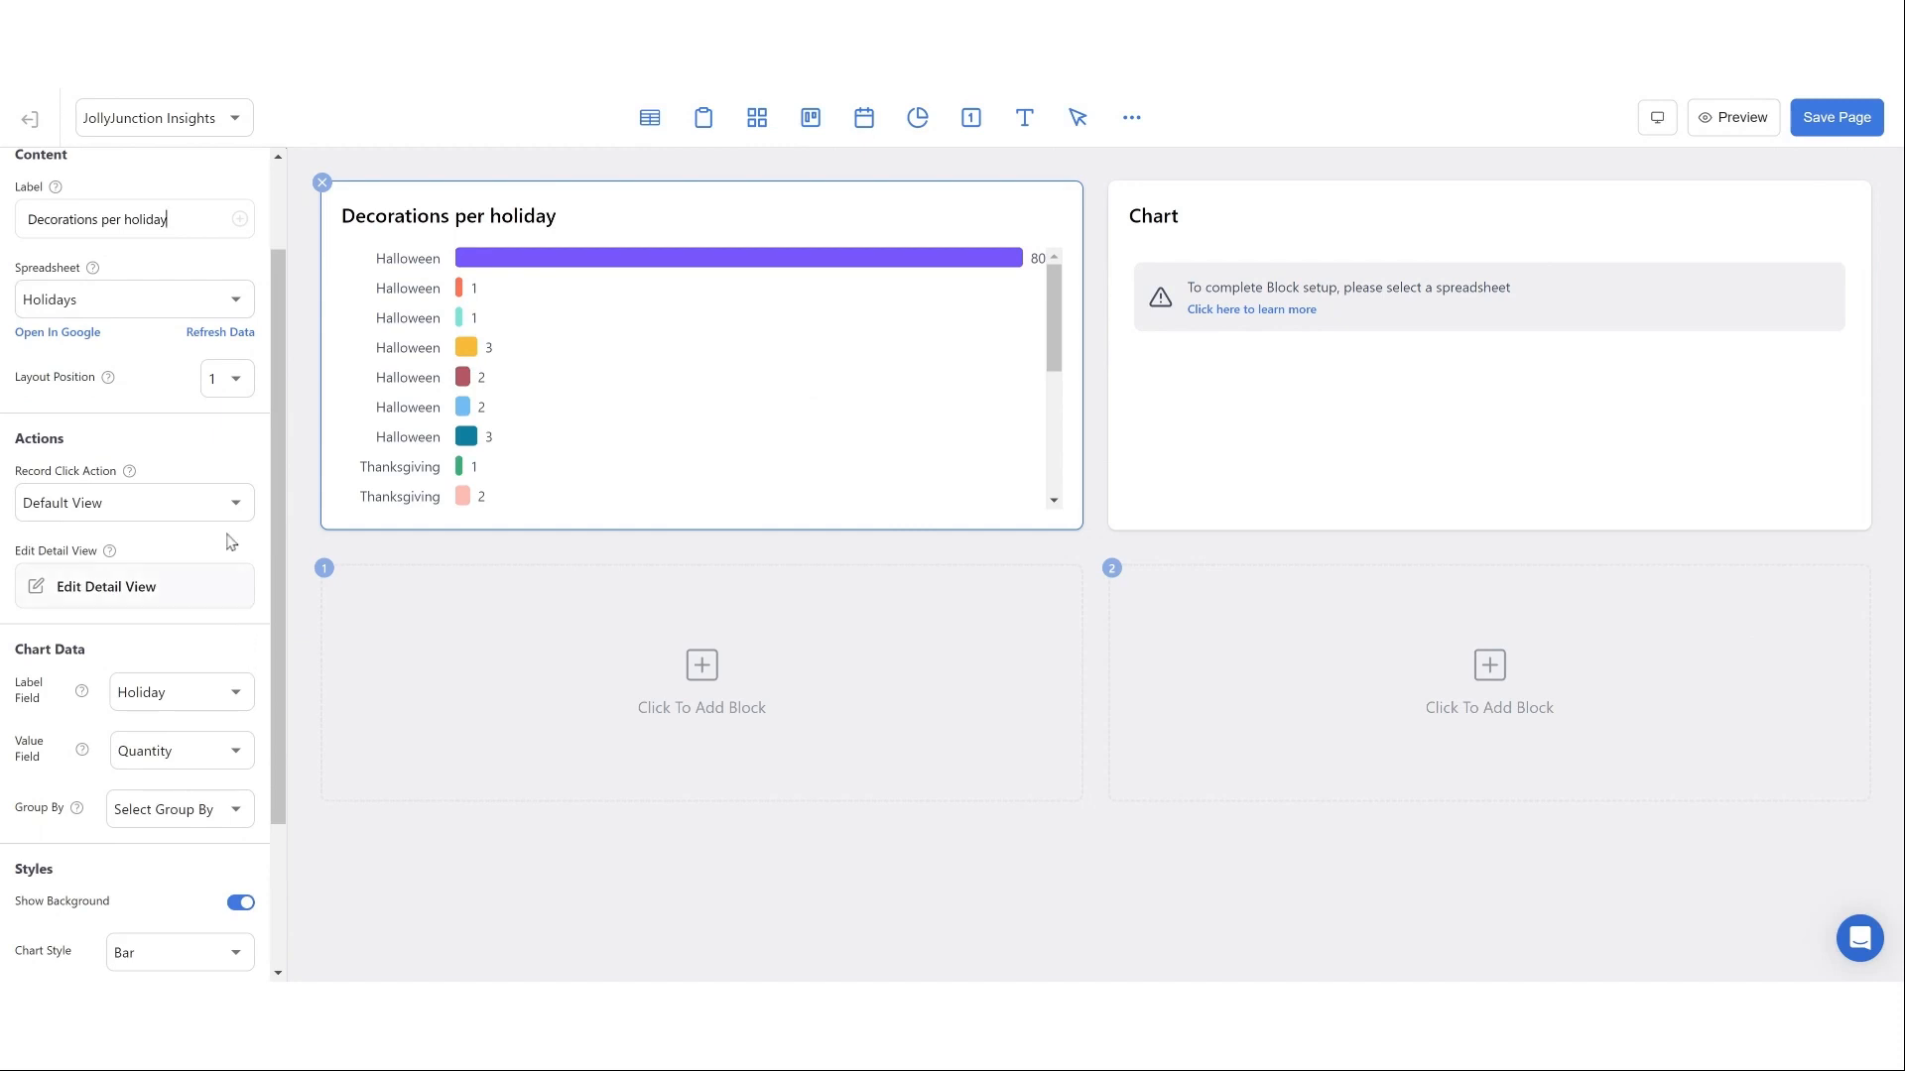
click(217, 505)
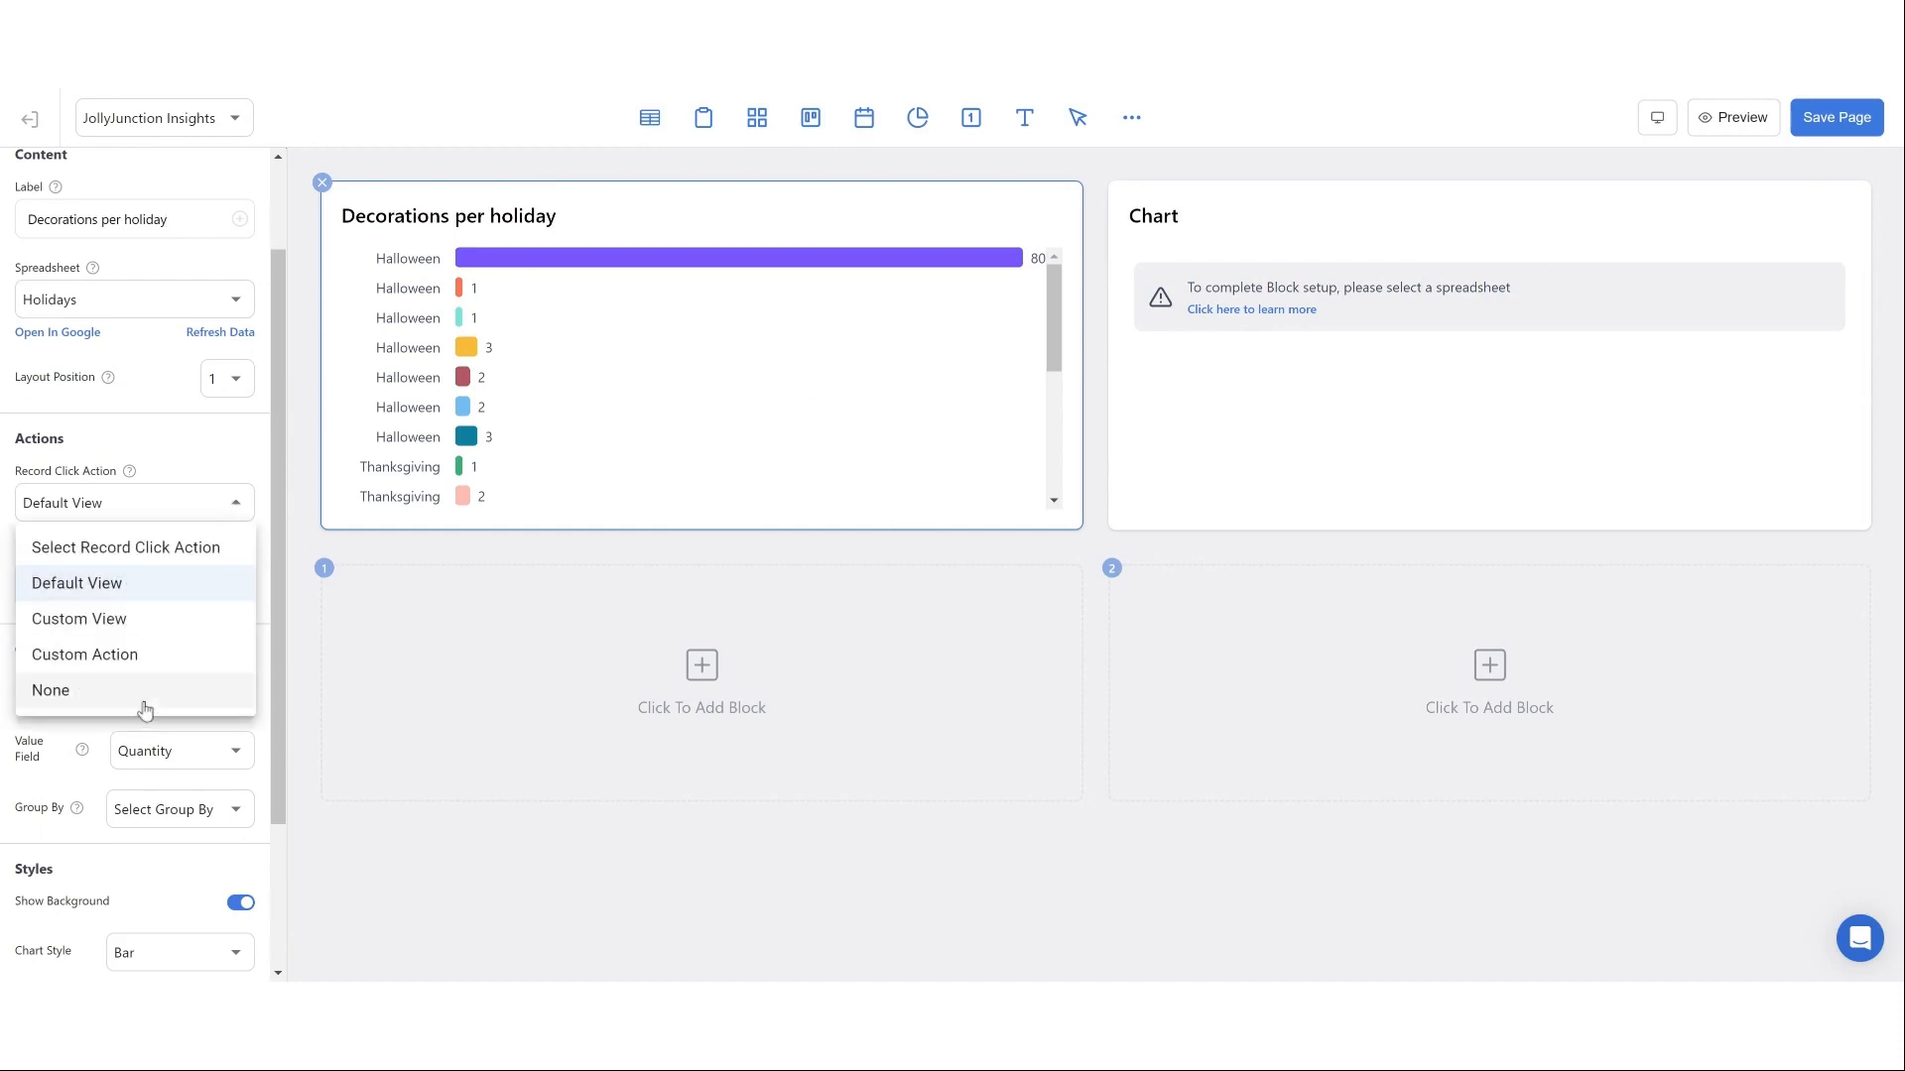
click(145, 688)
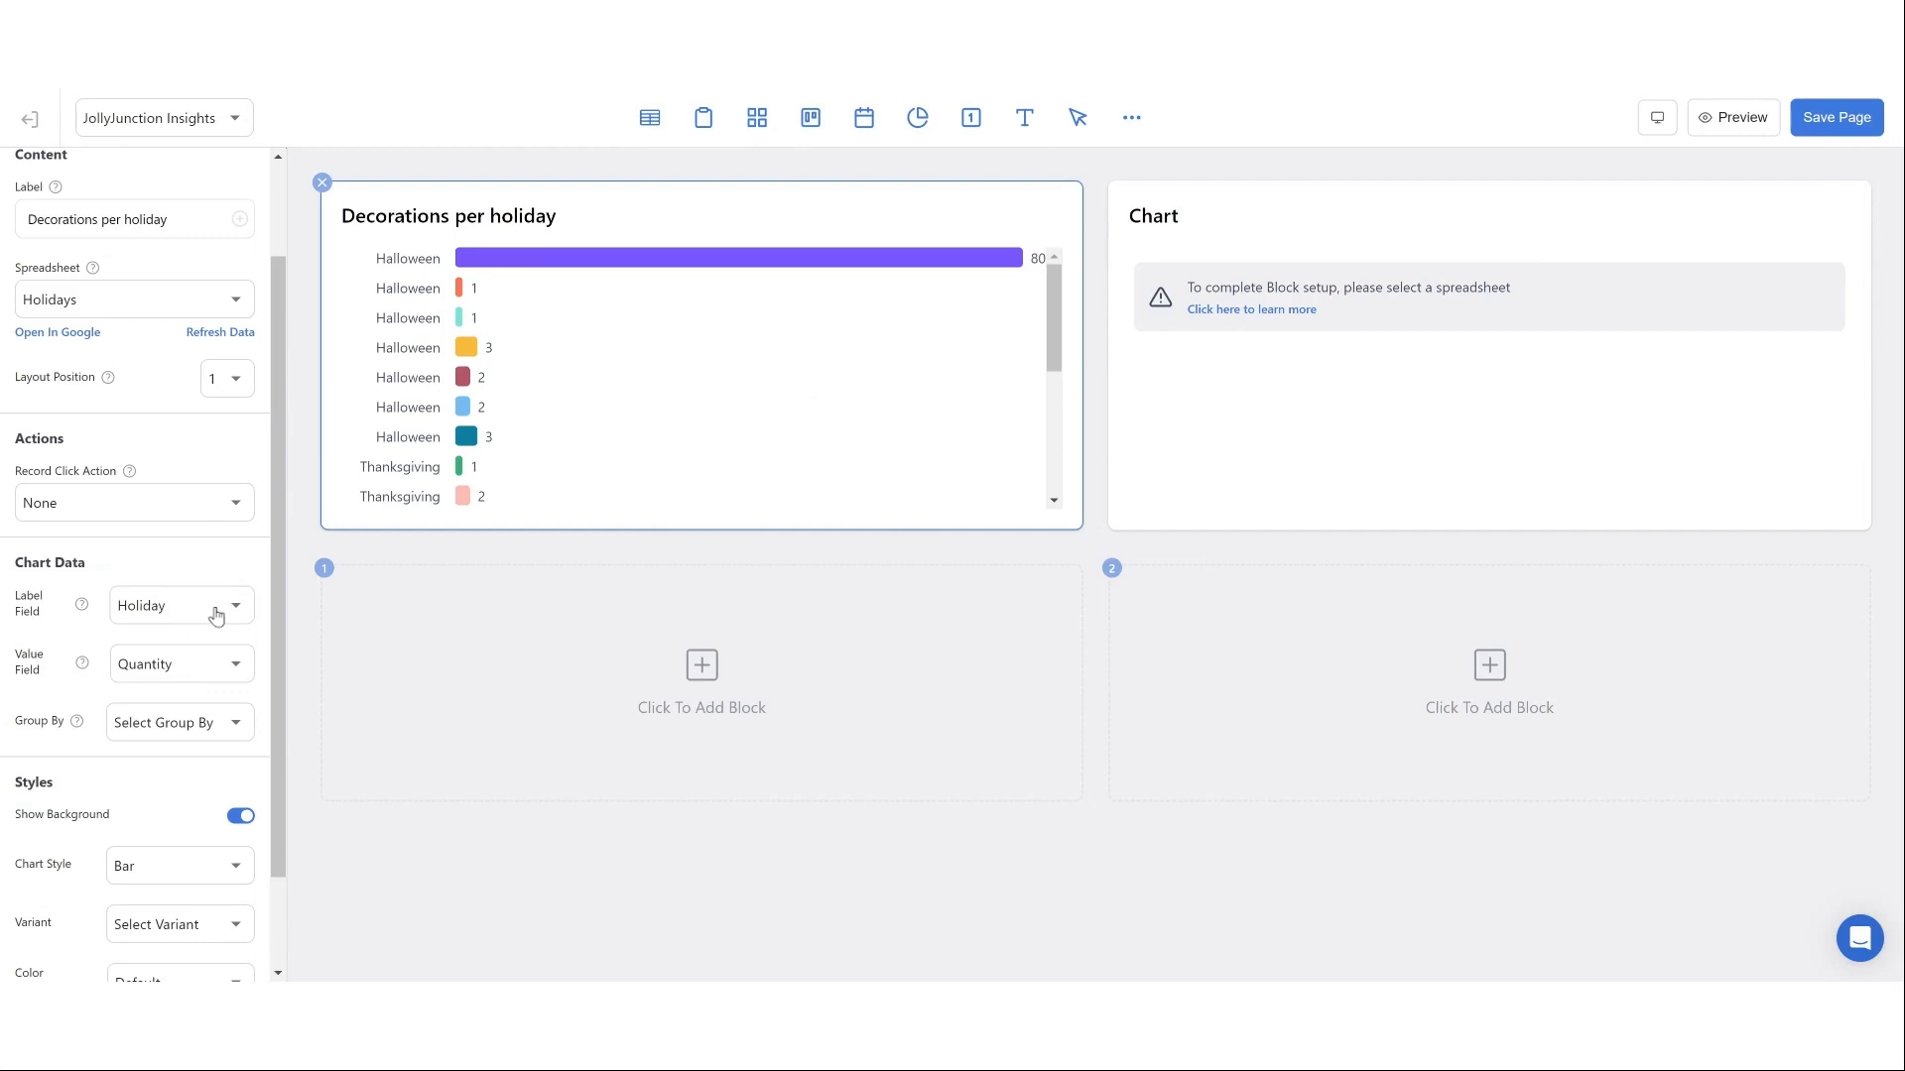
- Use Quantity as the value field of the "Decorations per holiday" chart and group its records by Holiday
click(209, 676)
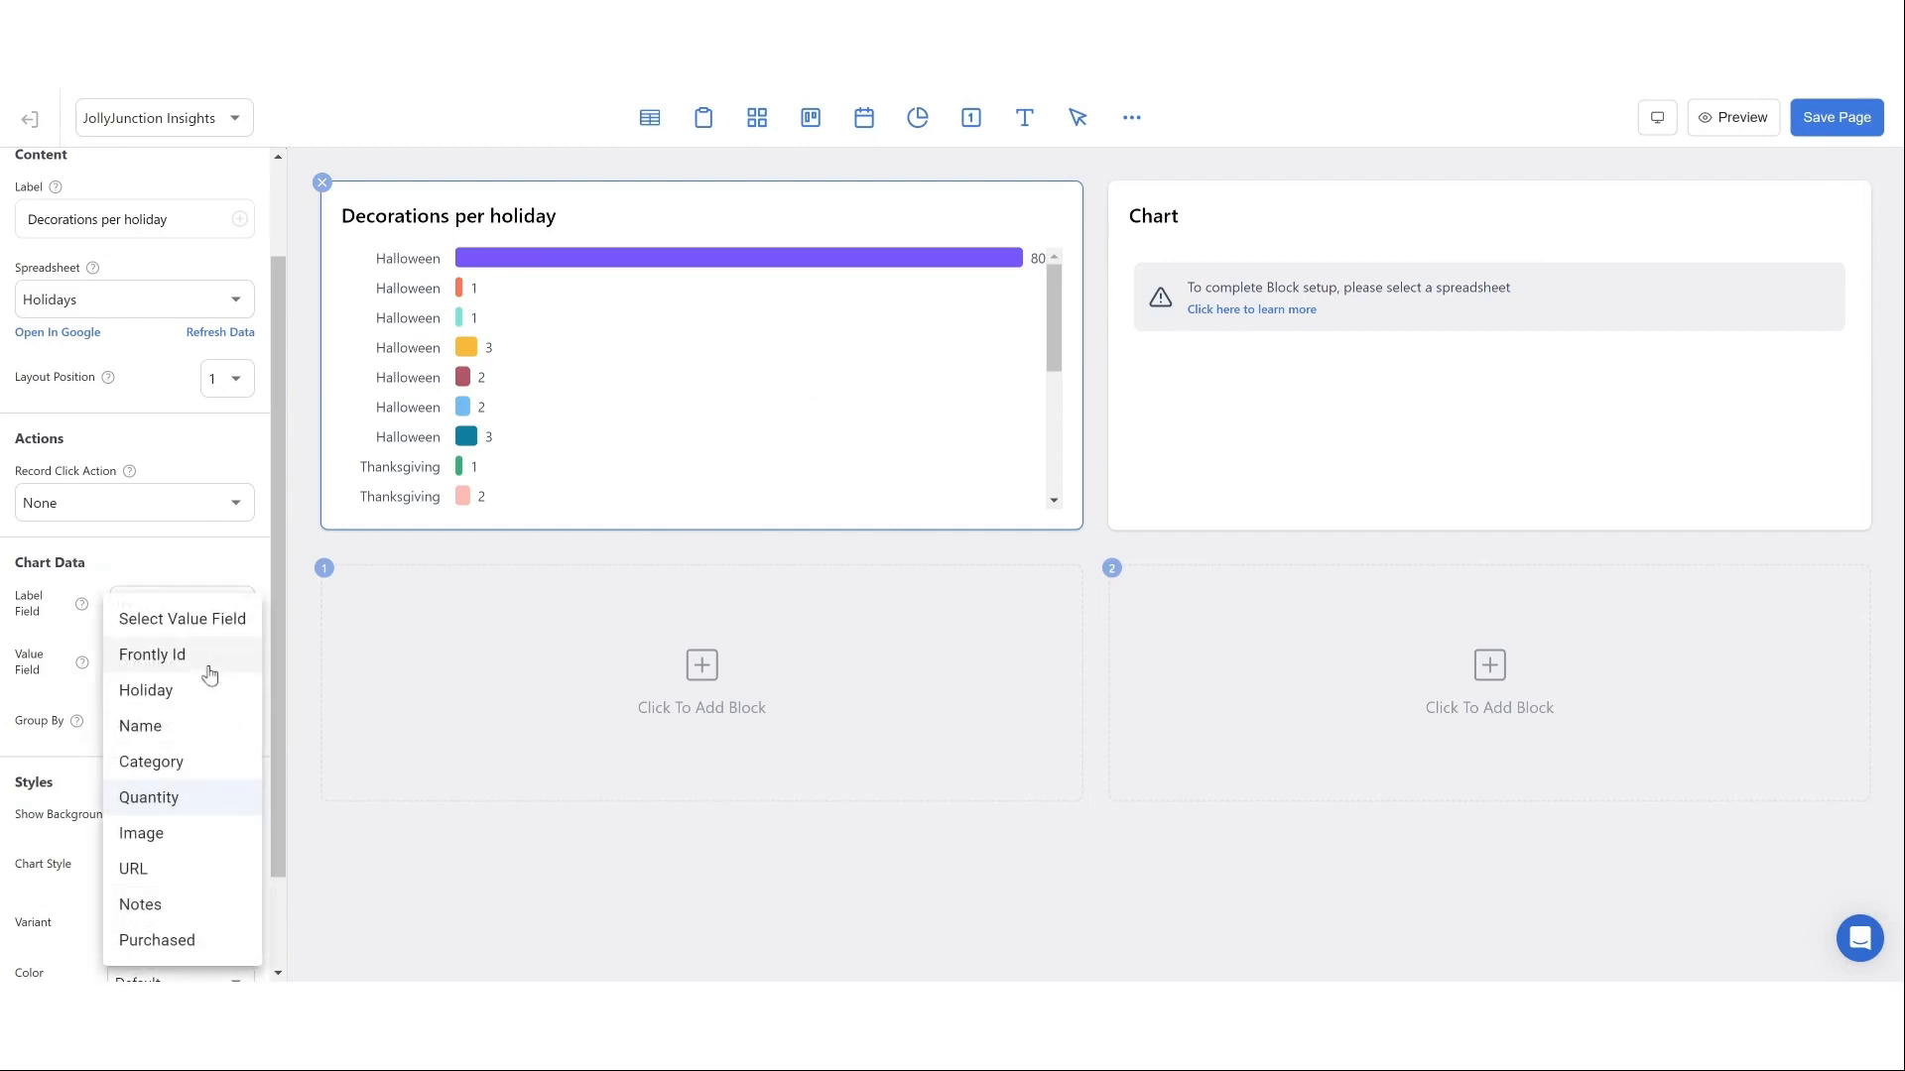
click(225, 798)
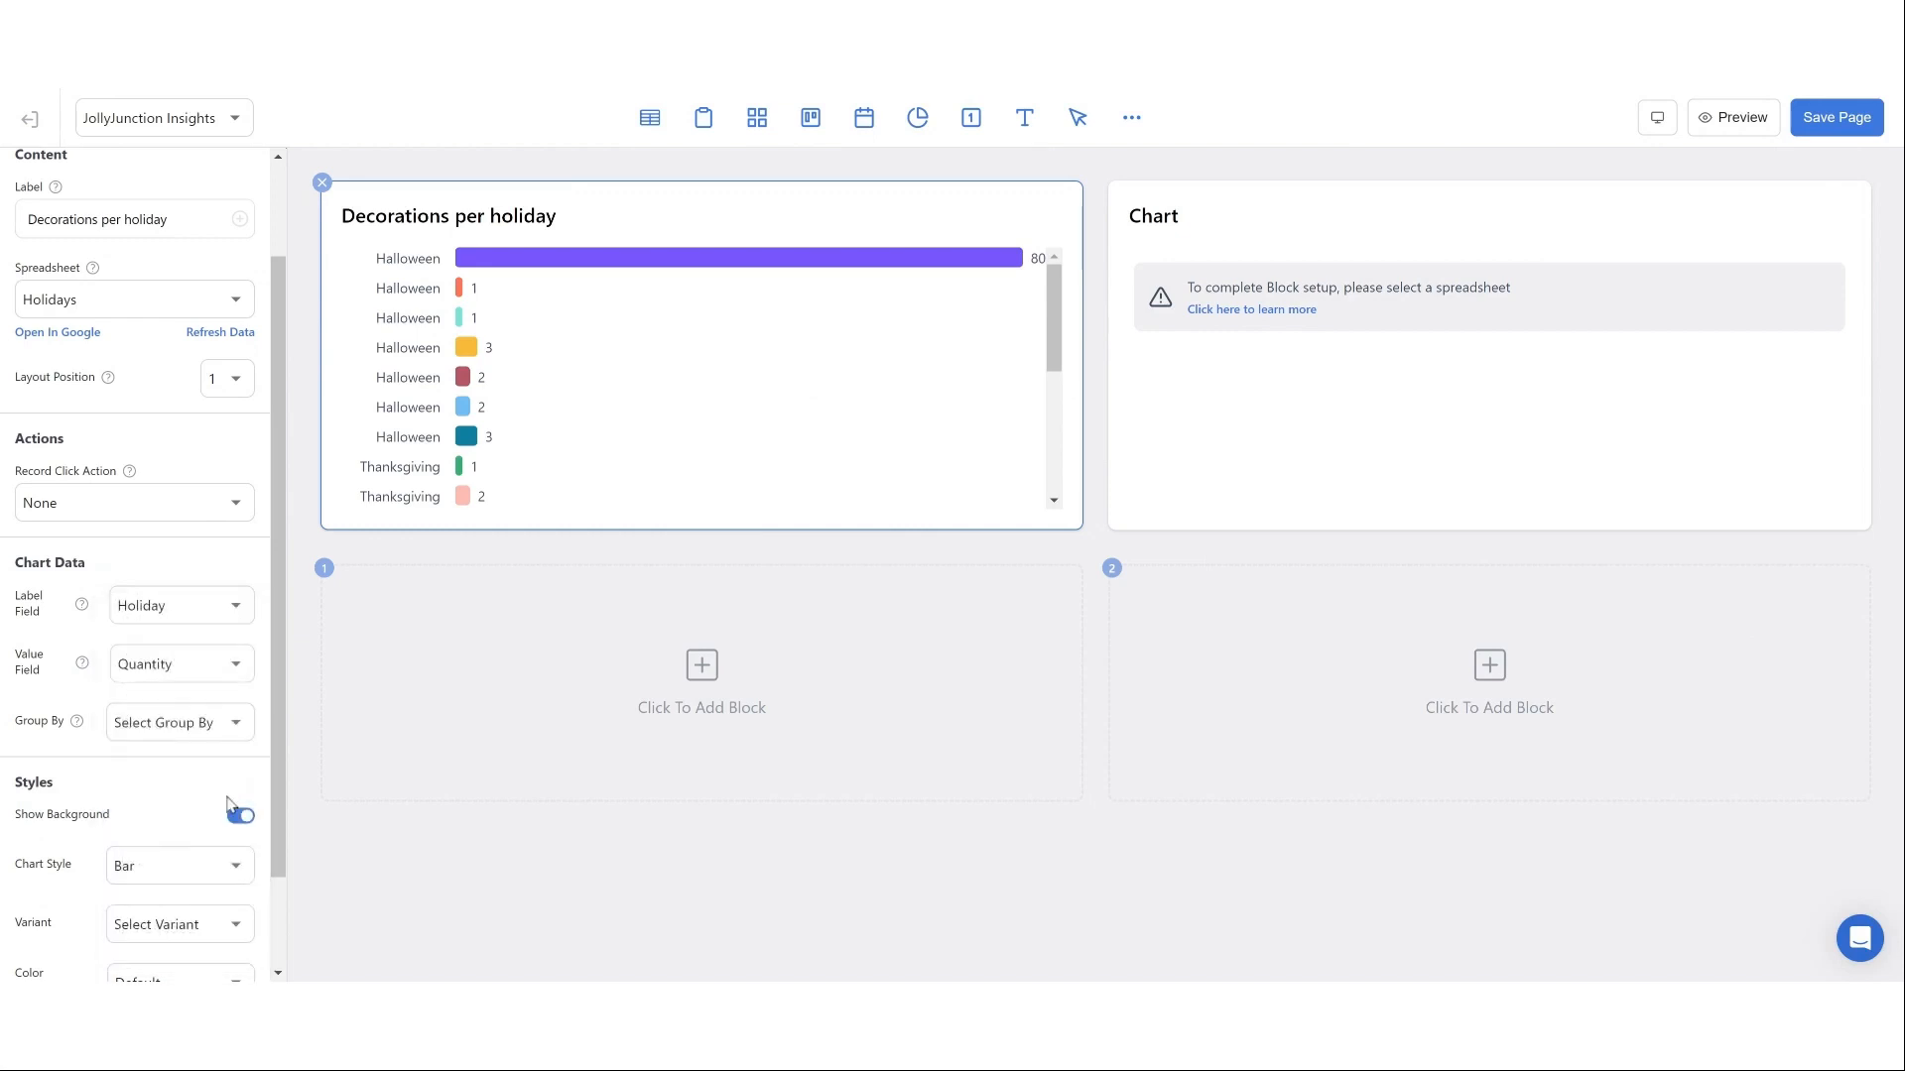
click(238, 731)
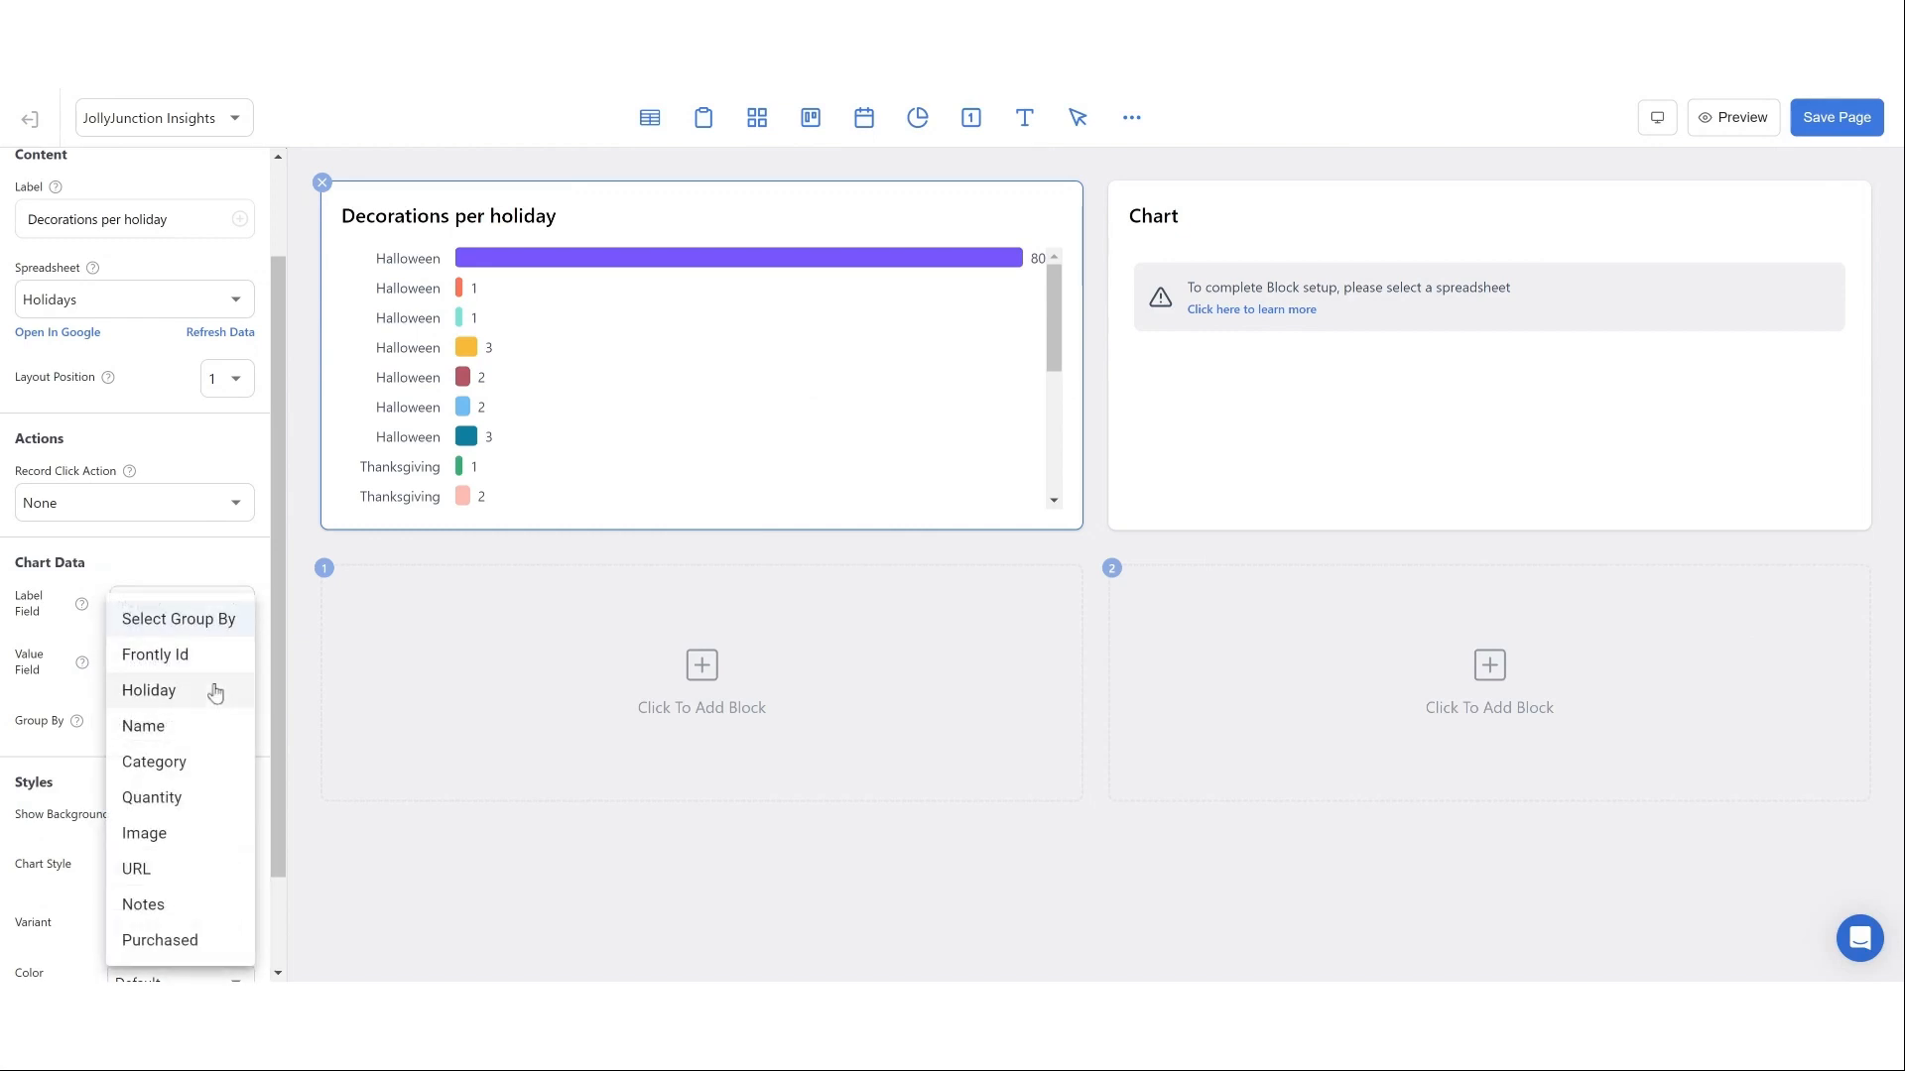
click(215, 694)
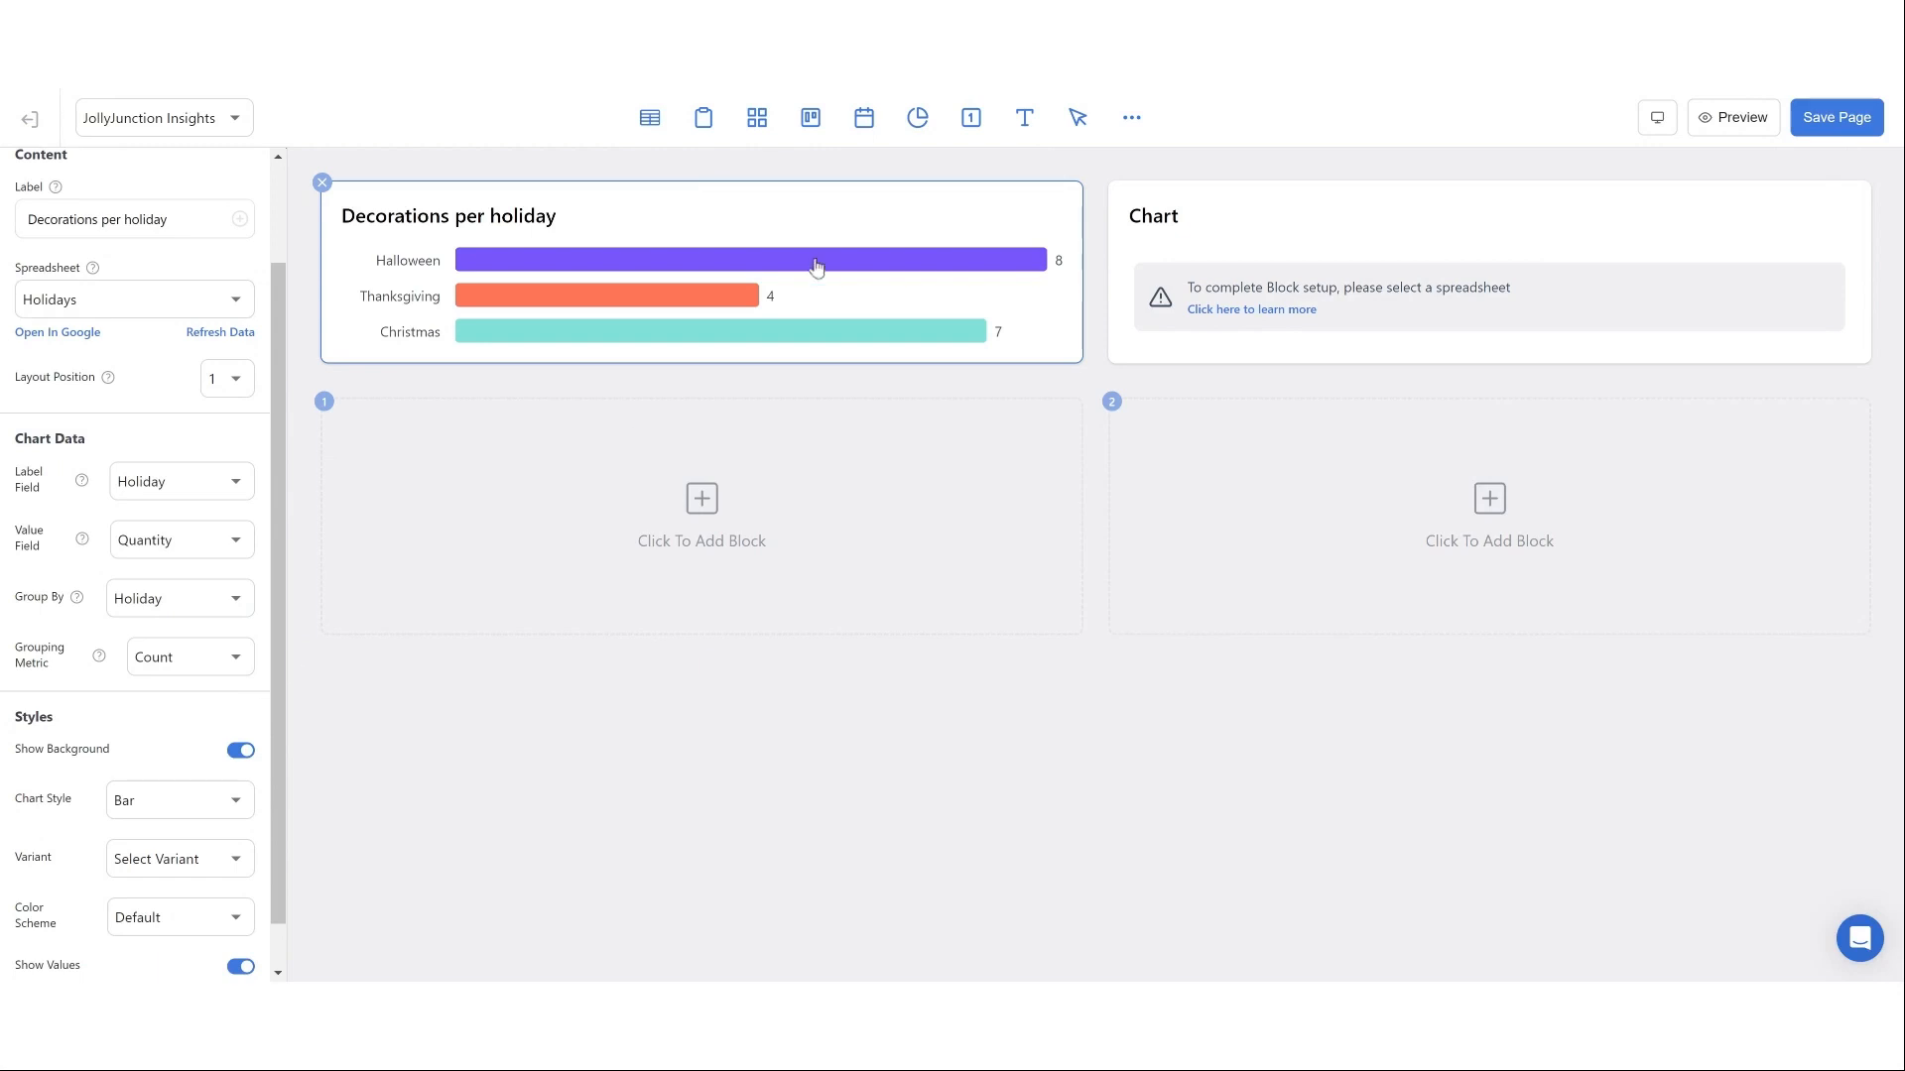
- Apply the Flower color scheme to the "Decorations per holiday" chart
drag(275, 695, 283, 773)
click(222, 868)
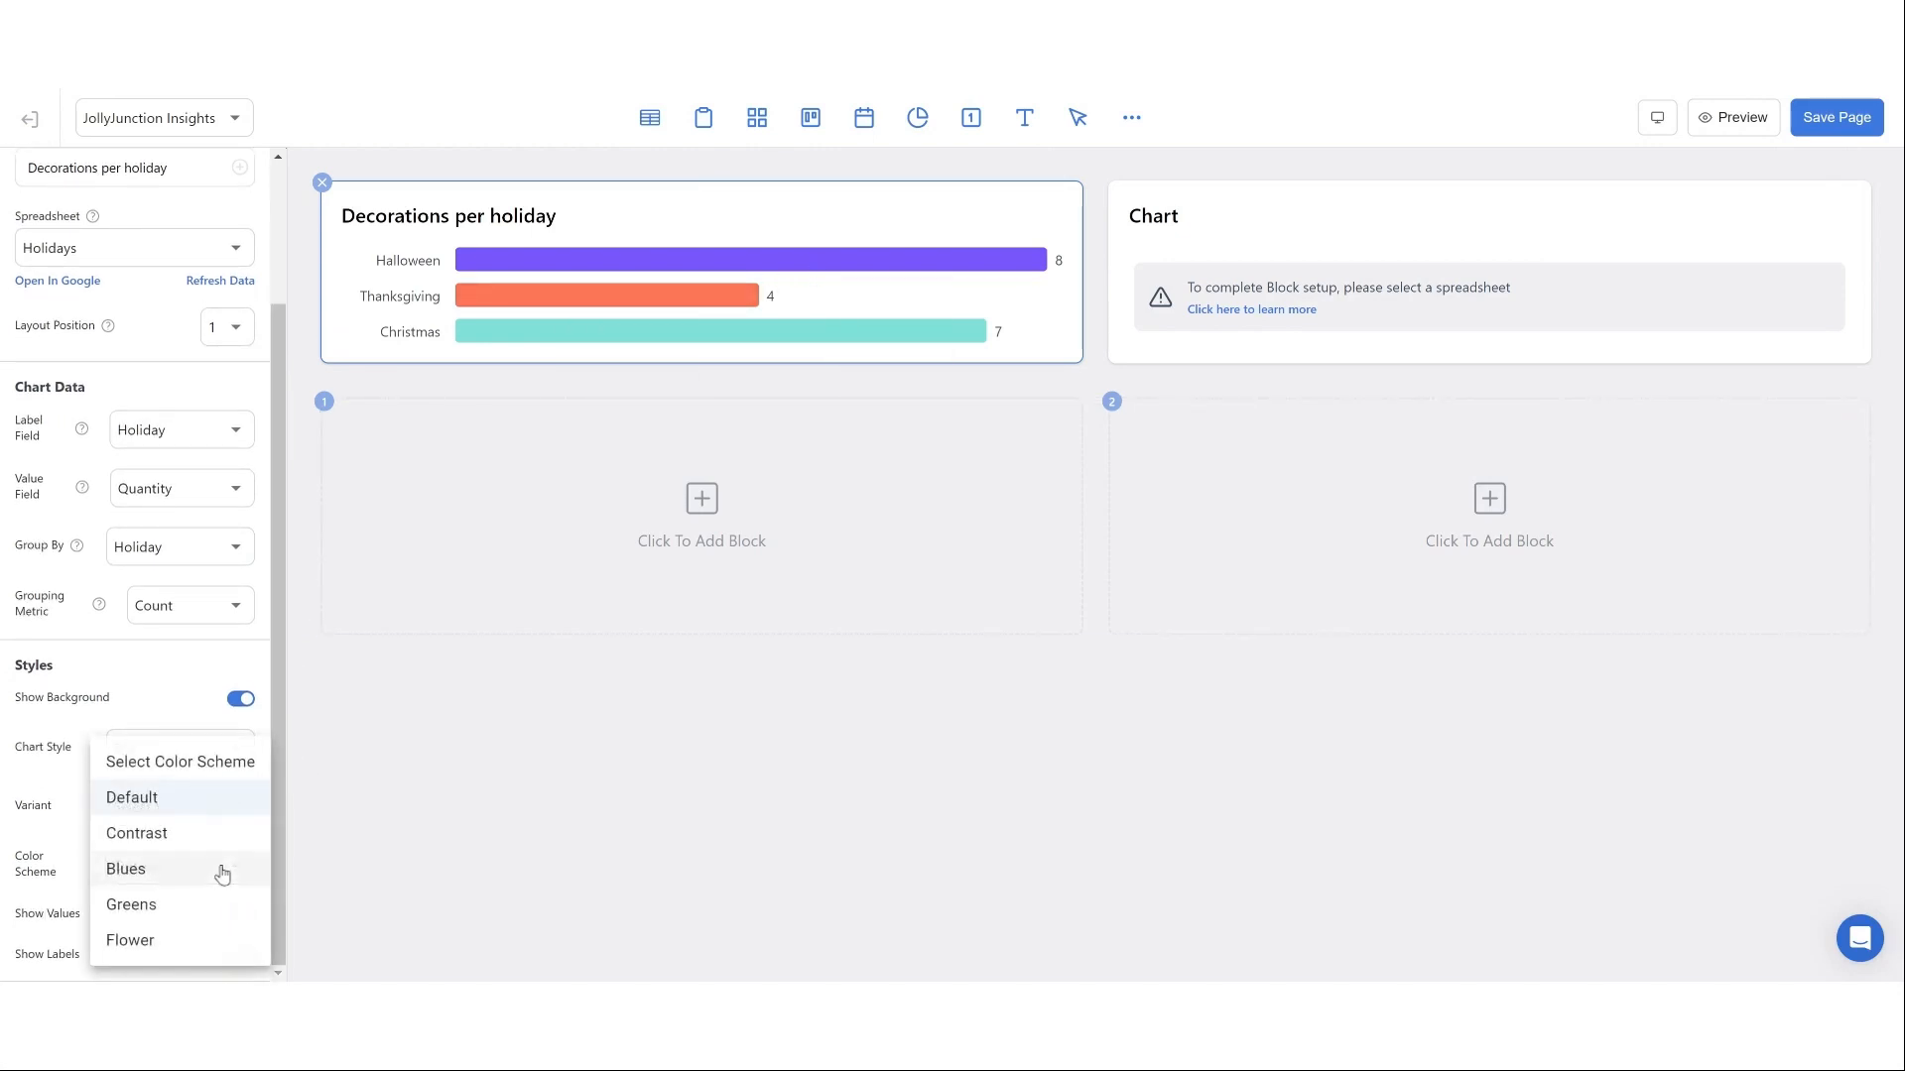
click(179, 945)
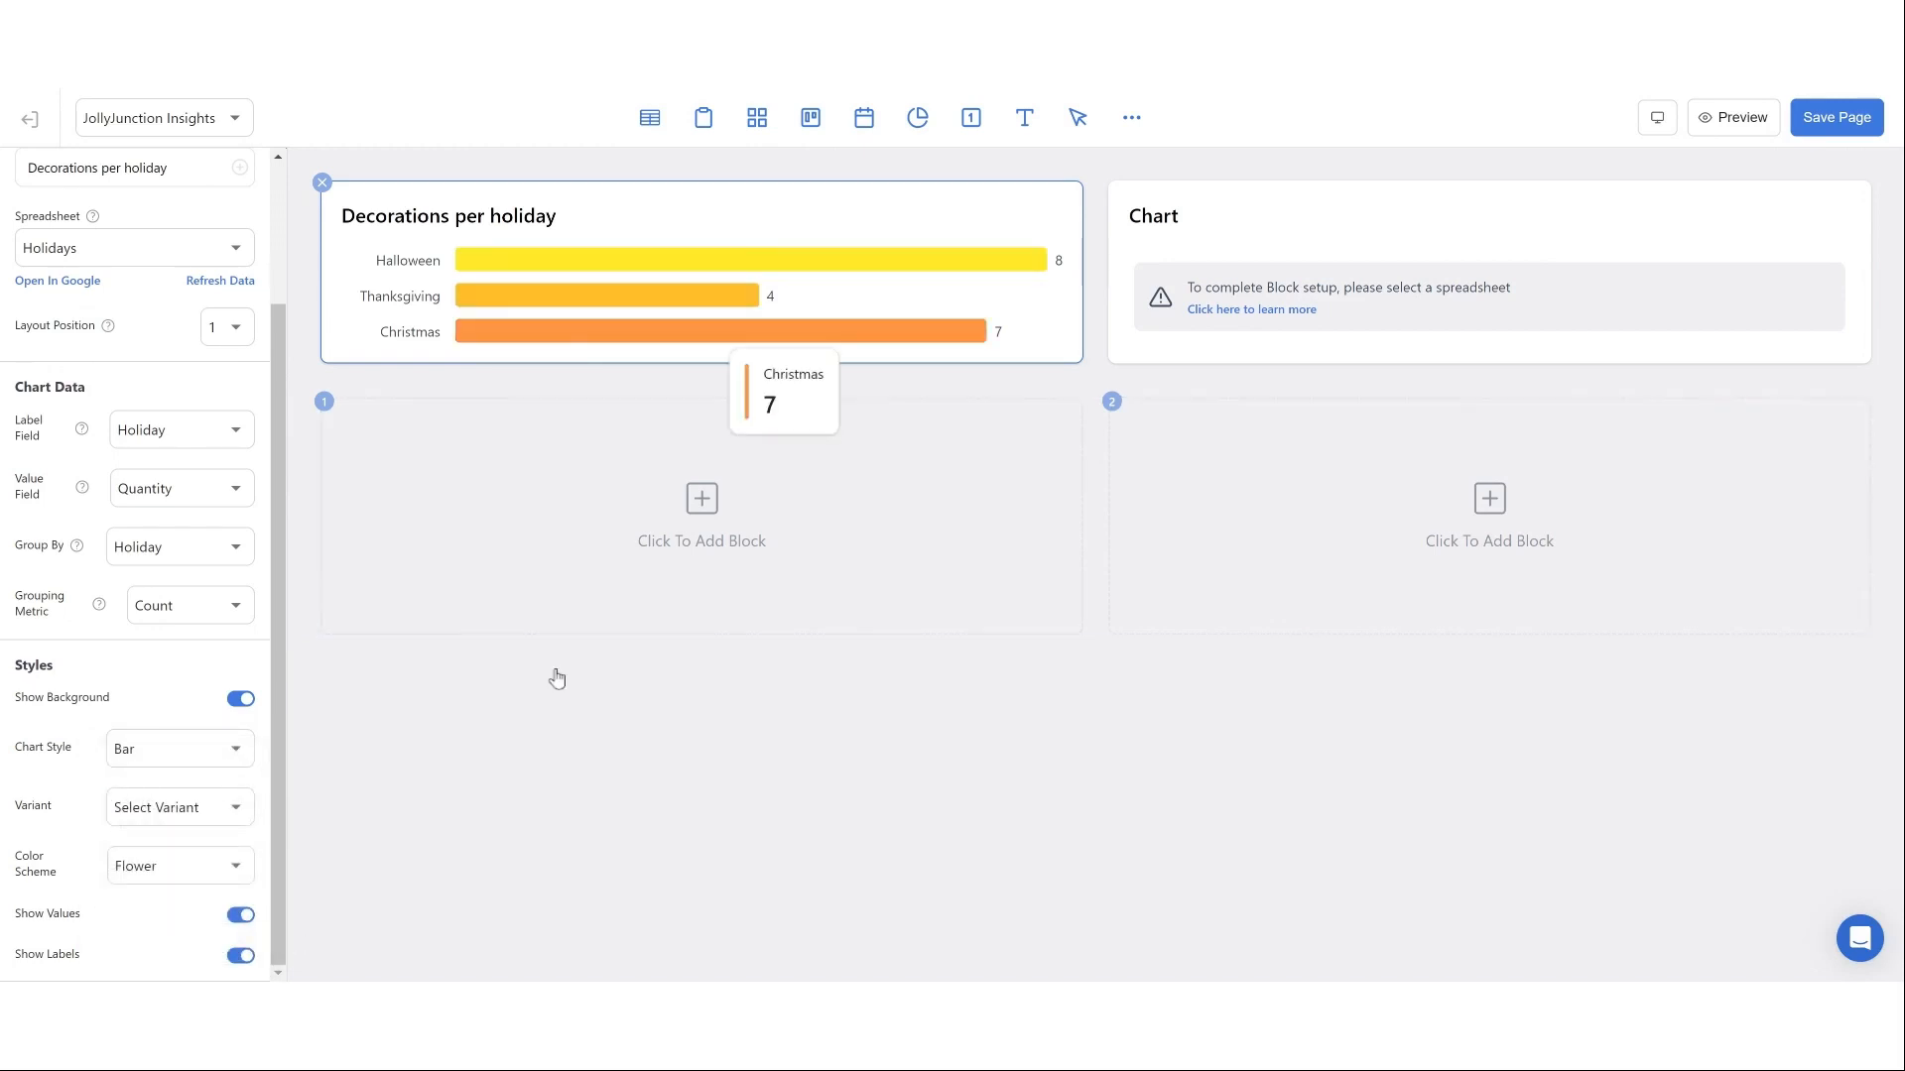
scroll(261, 608, up, 2)
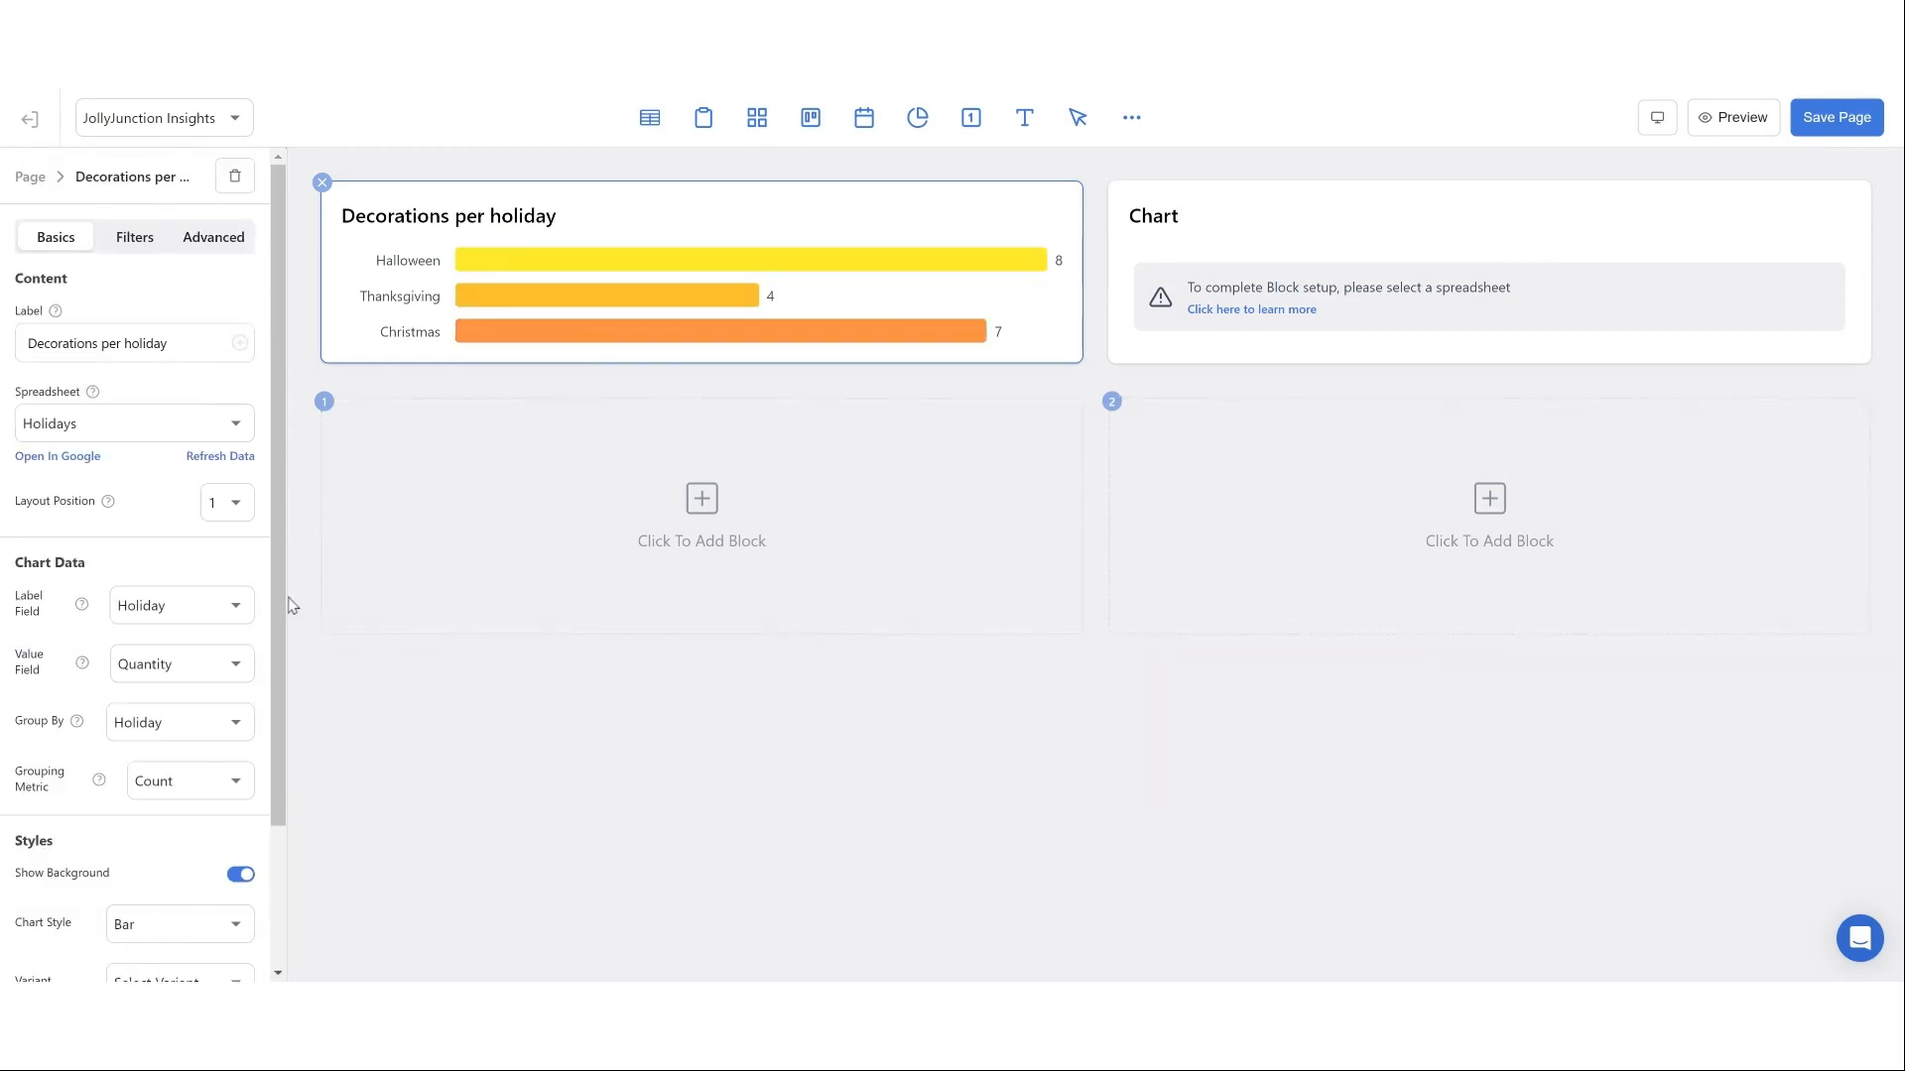
- Connect the second chart to the Holidays spreadsheet and label it "Holiday items by category"
click(1423, 256)
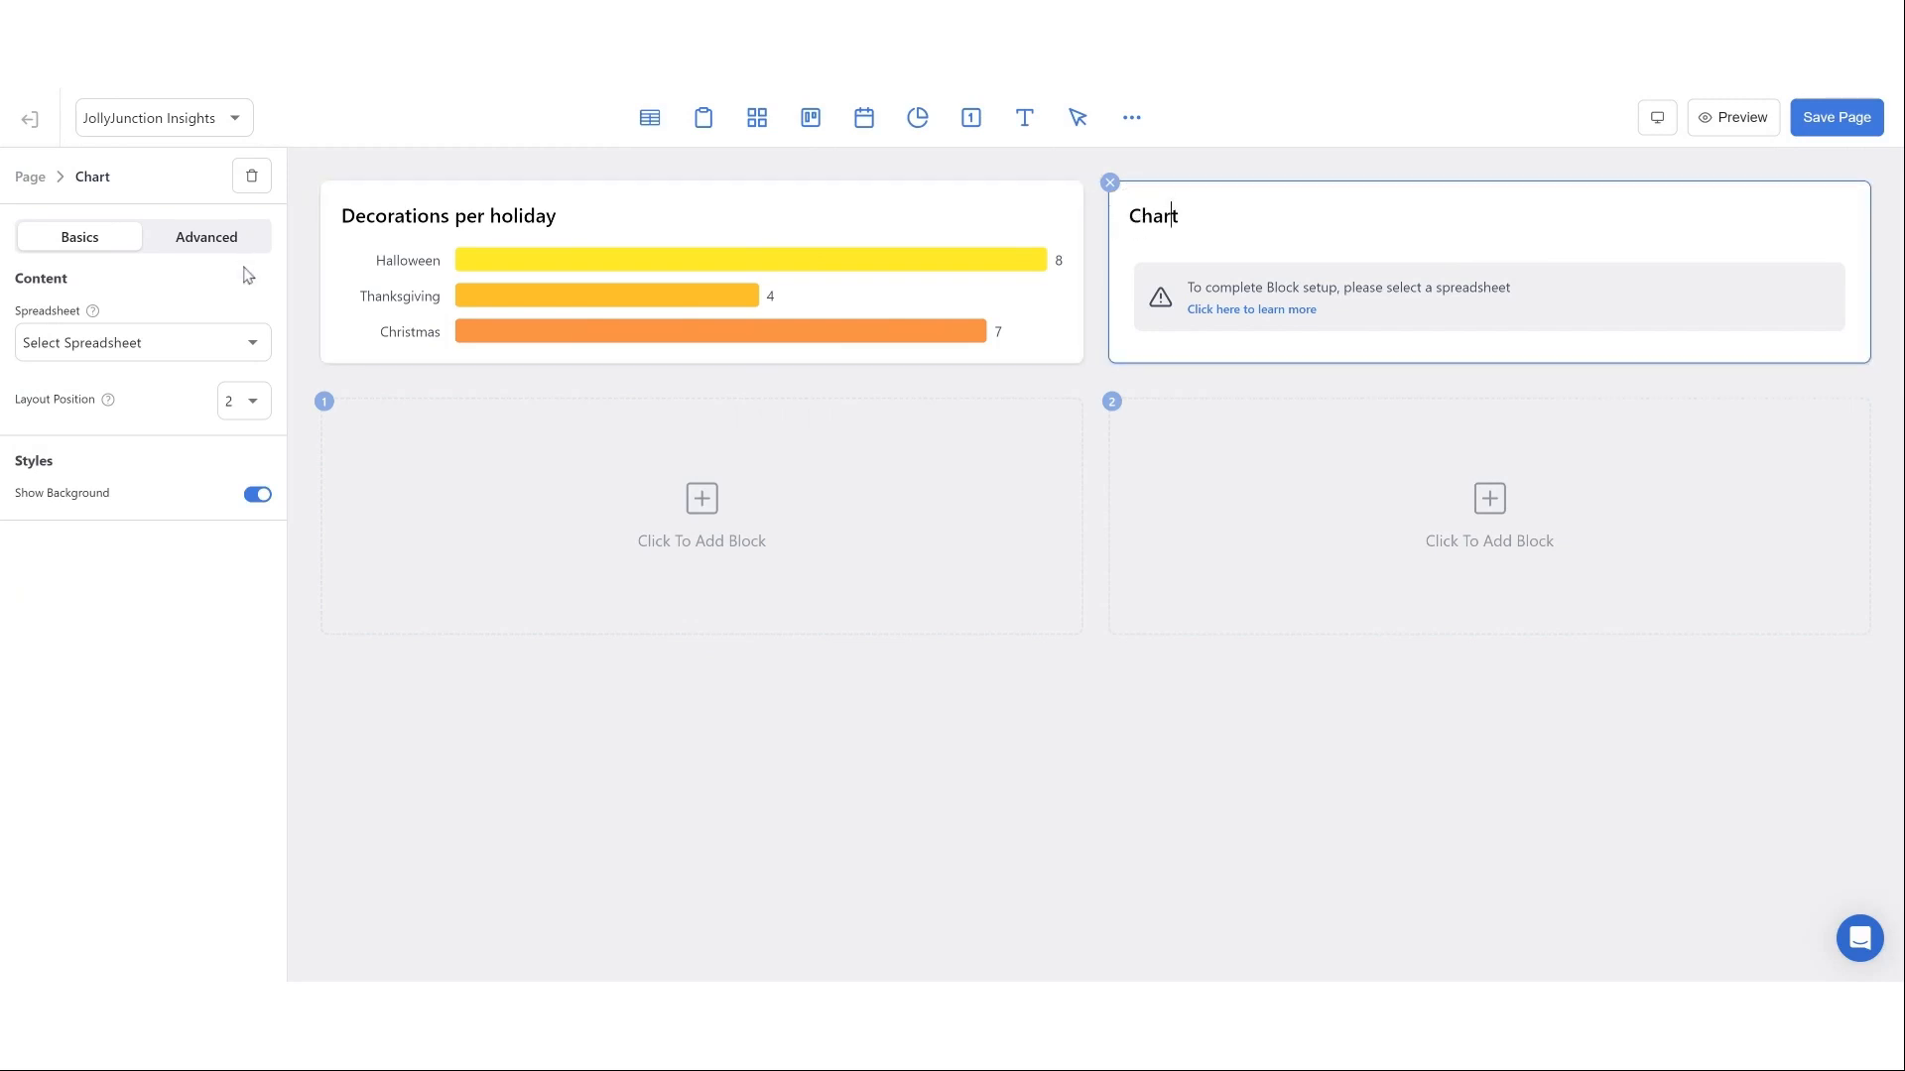
click(227, 342)
click(119, 421)
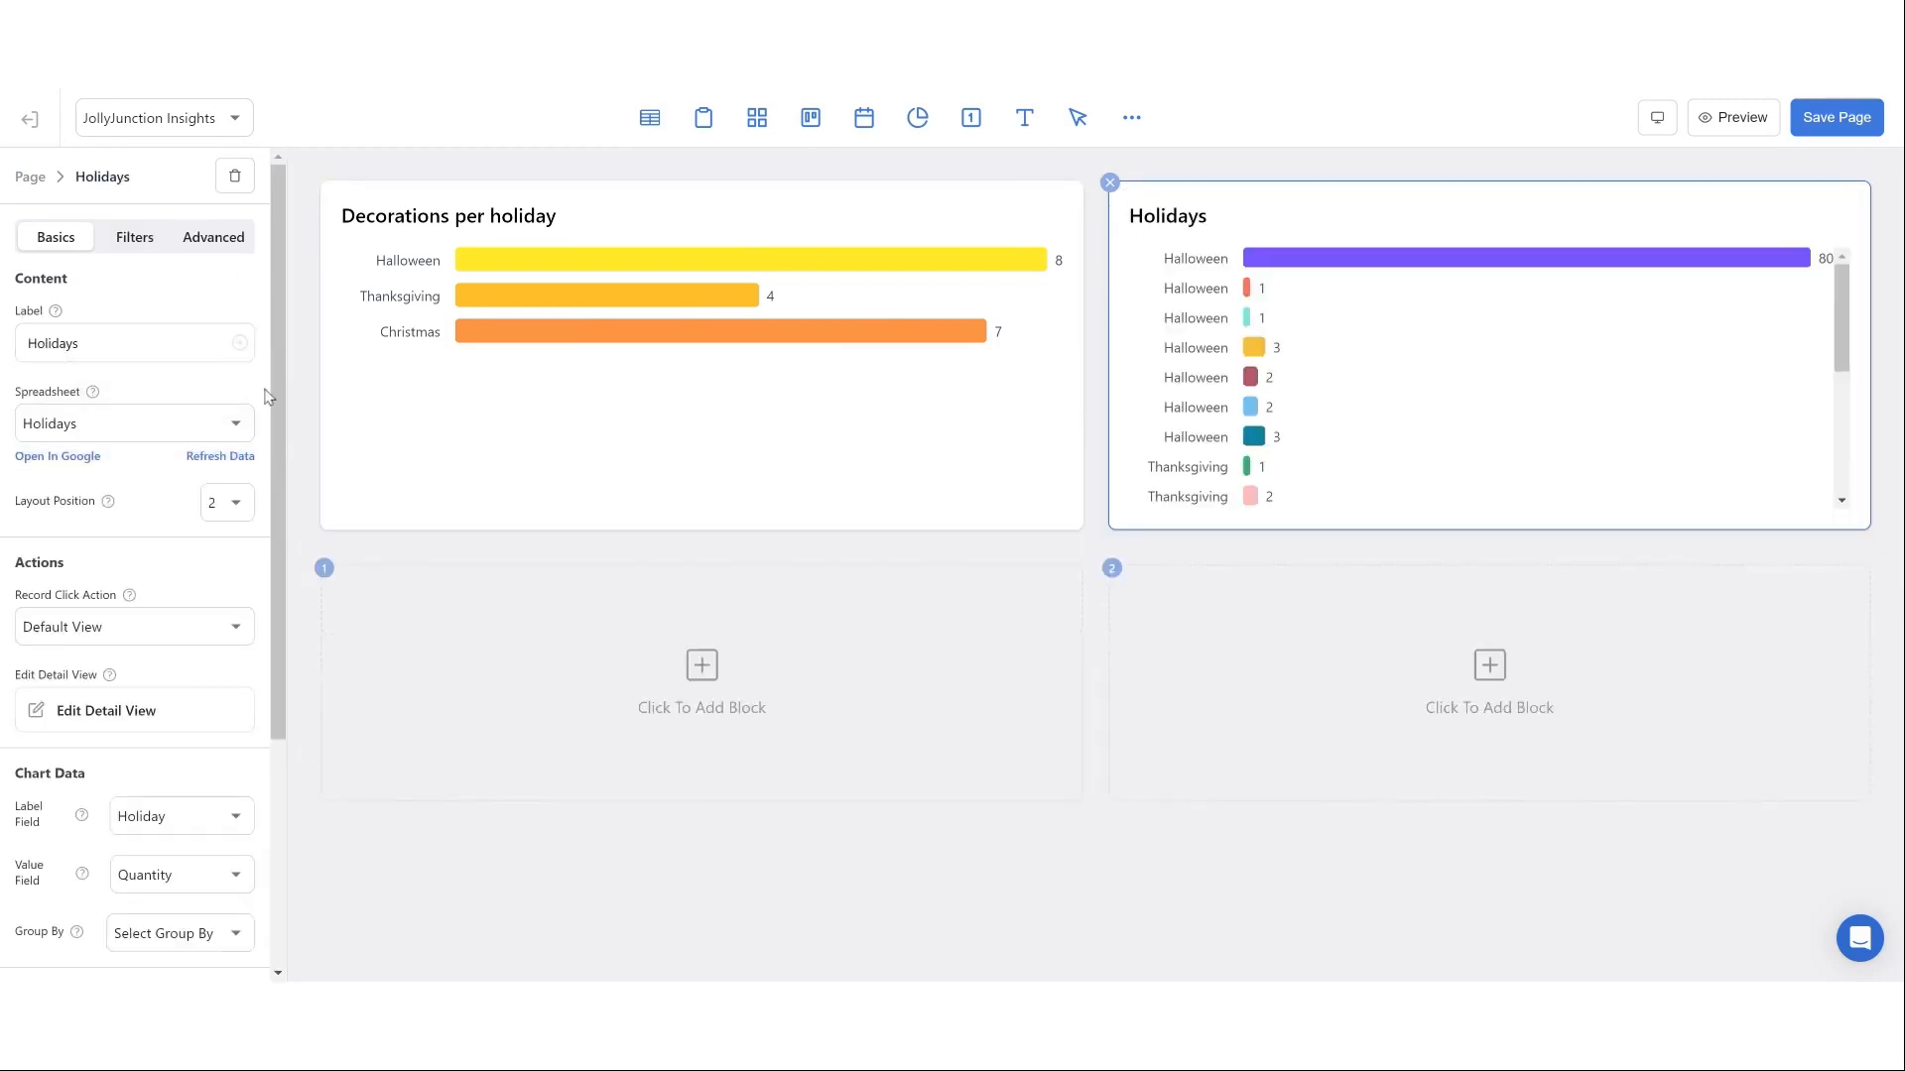
drag(142, 341, 40, 343)
drag(39, 427, 22, 415)
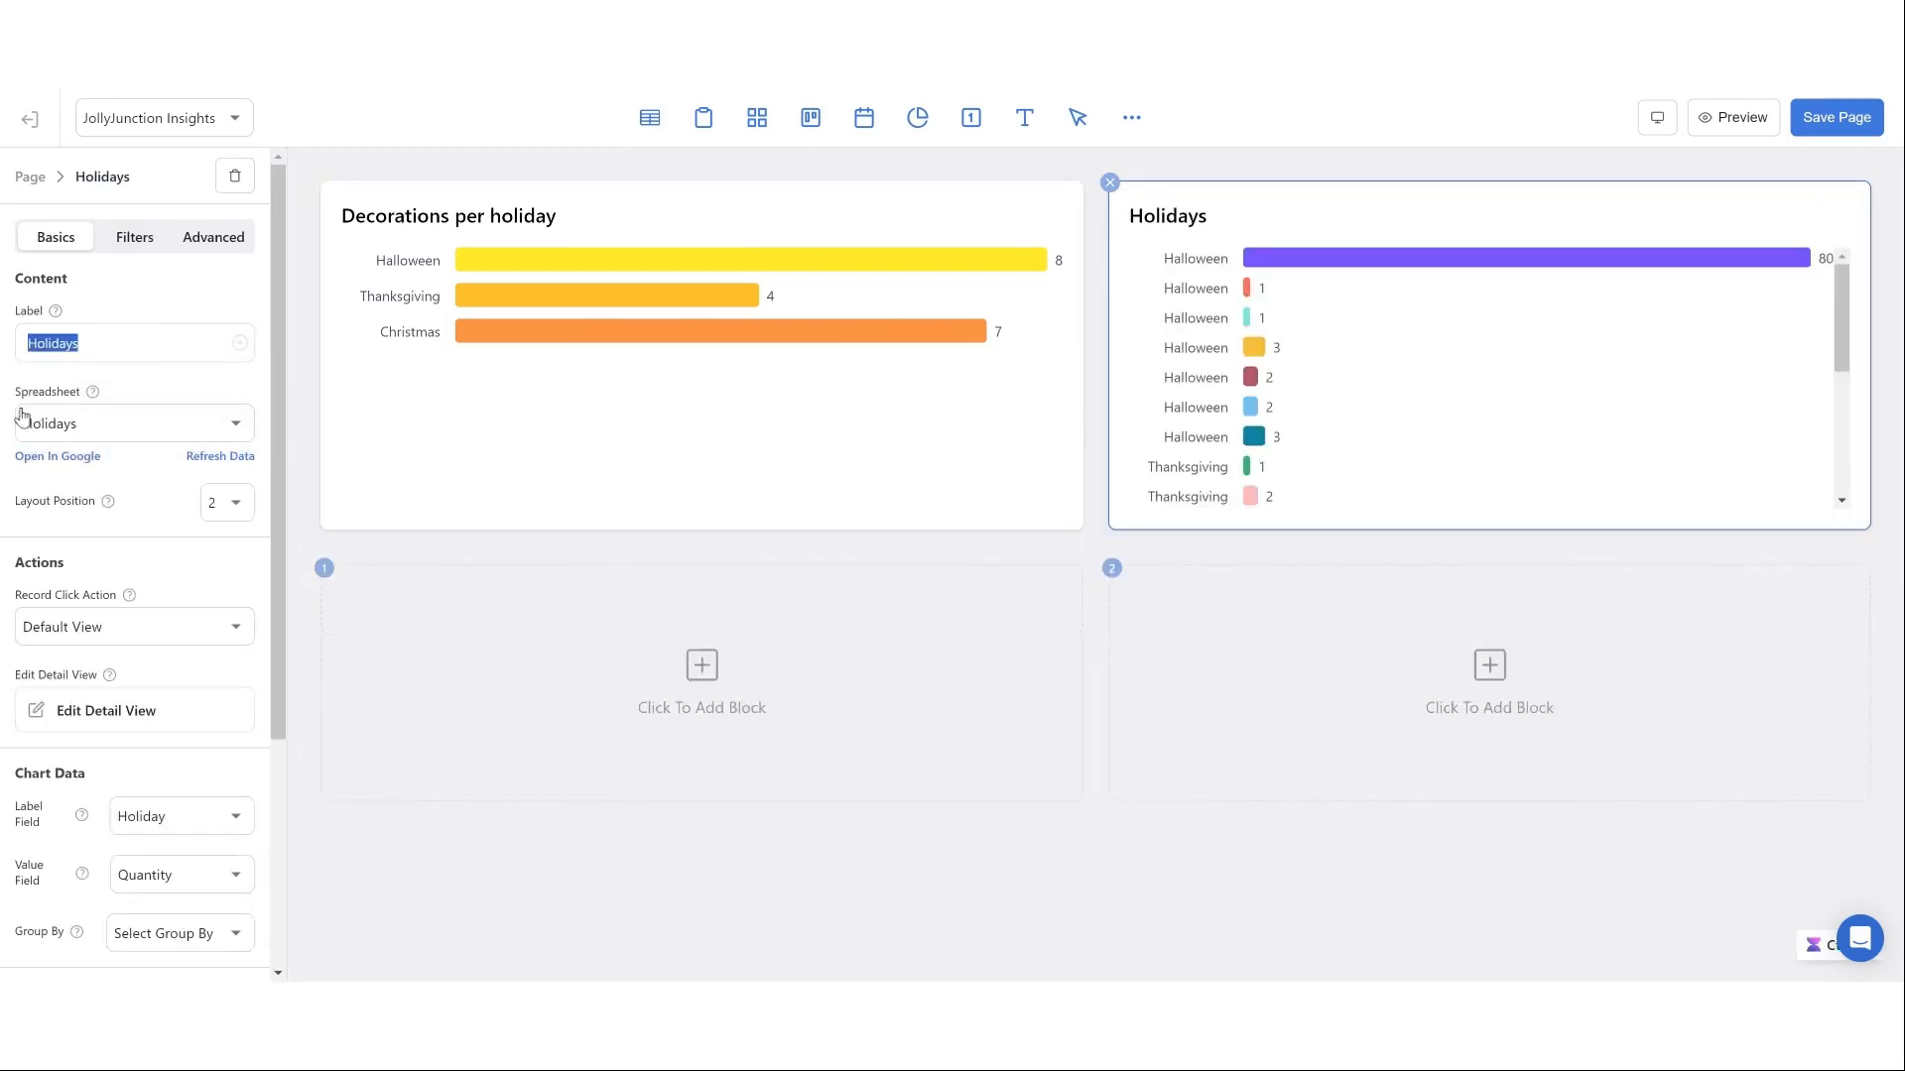
text(Holiday items by category)
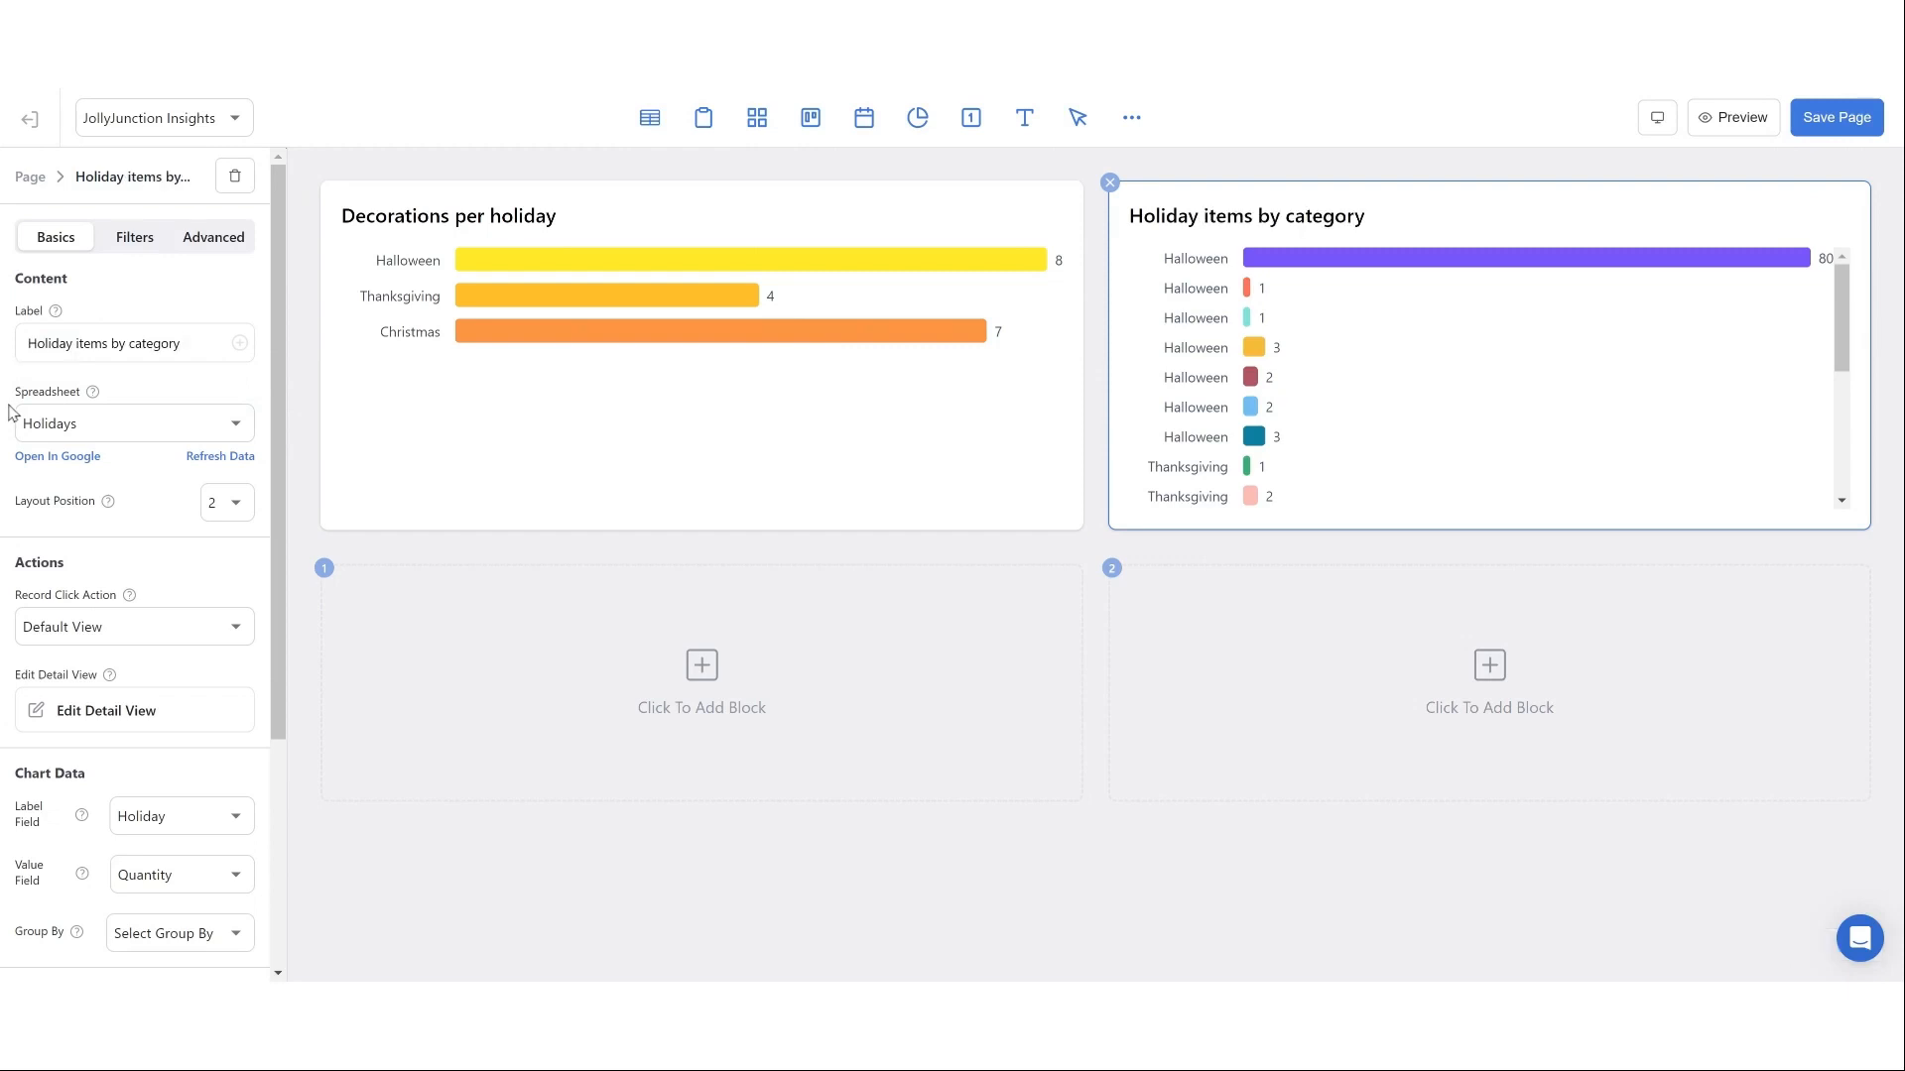
- Set the record click action of the "Holiday items by category" chart to None and its label field to Category
click(129, 627)
click(131, 815)
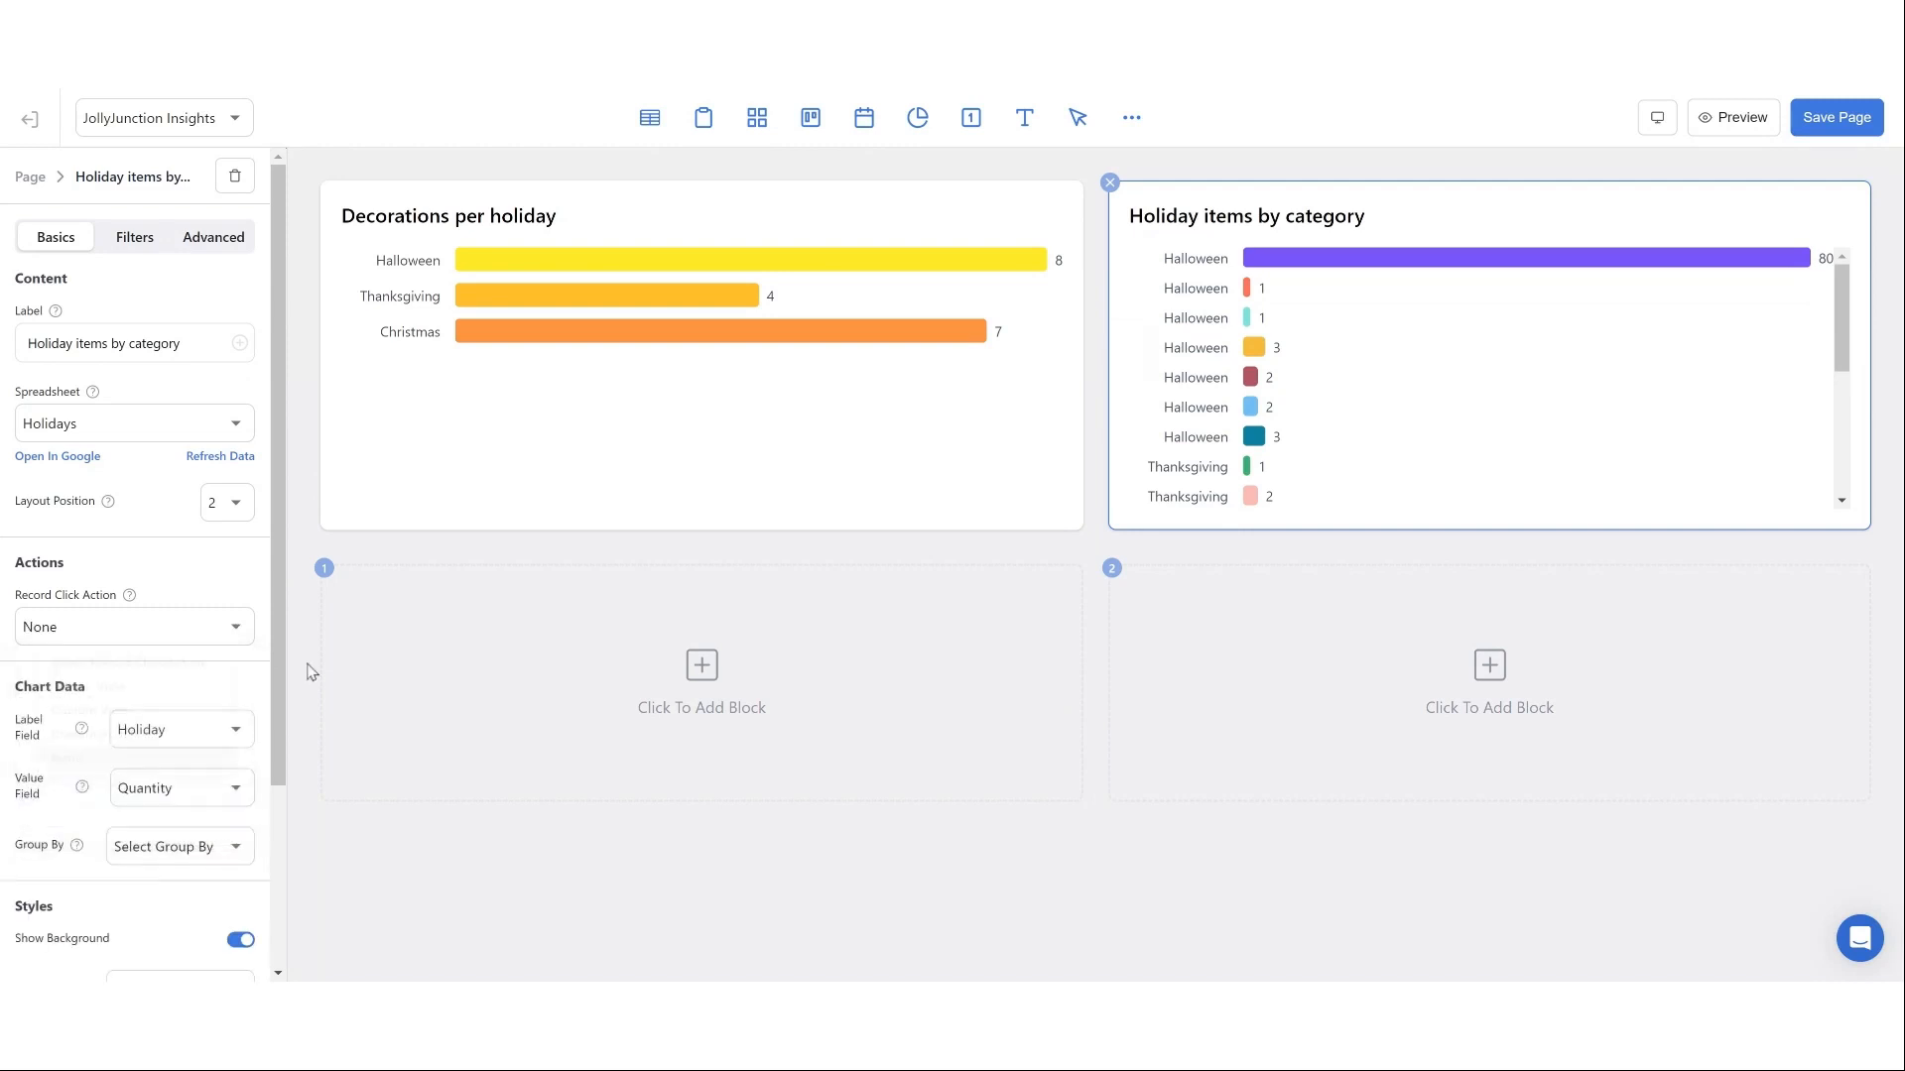
scroll(229, 575, down, 3)
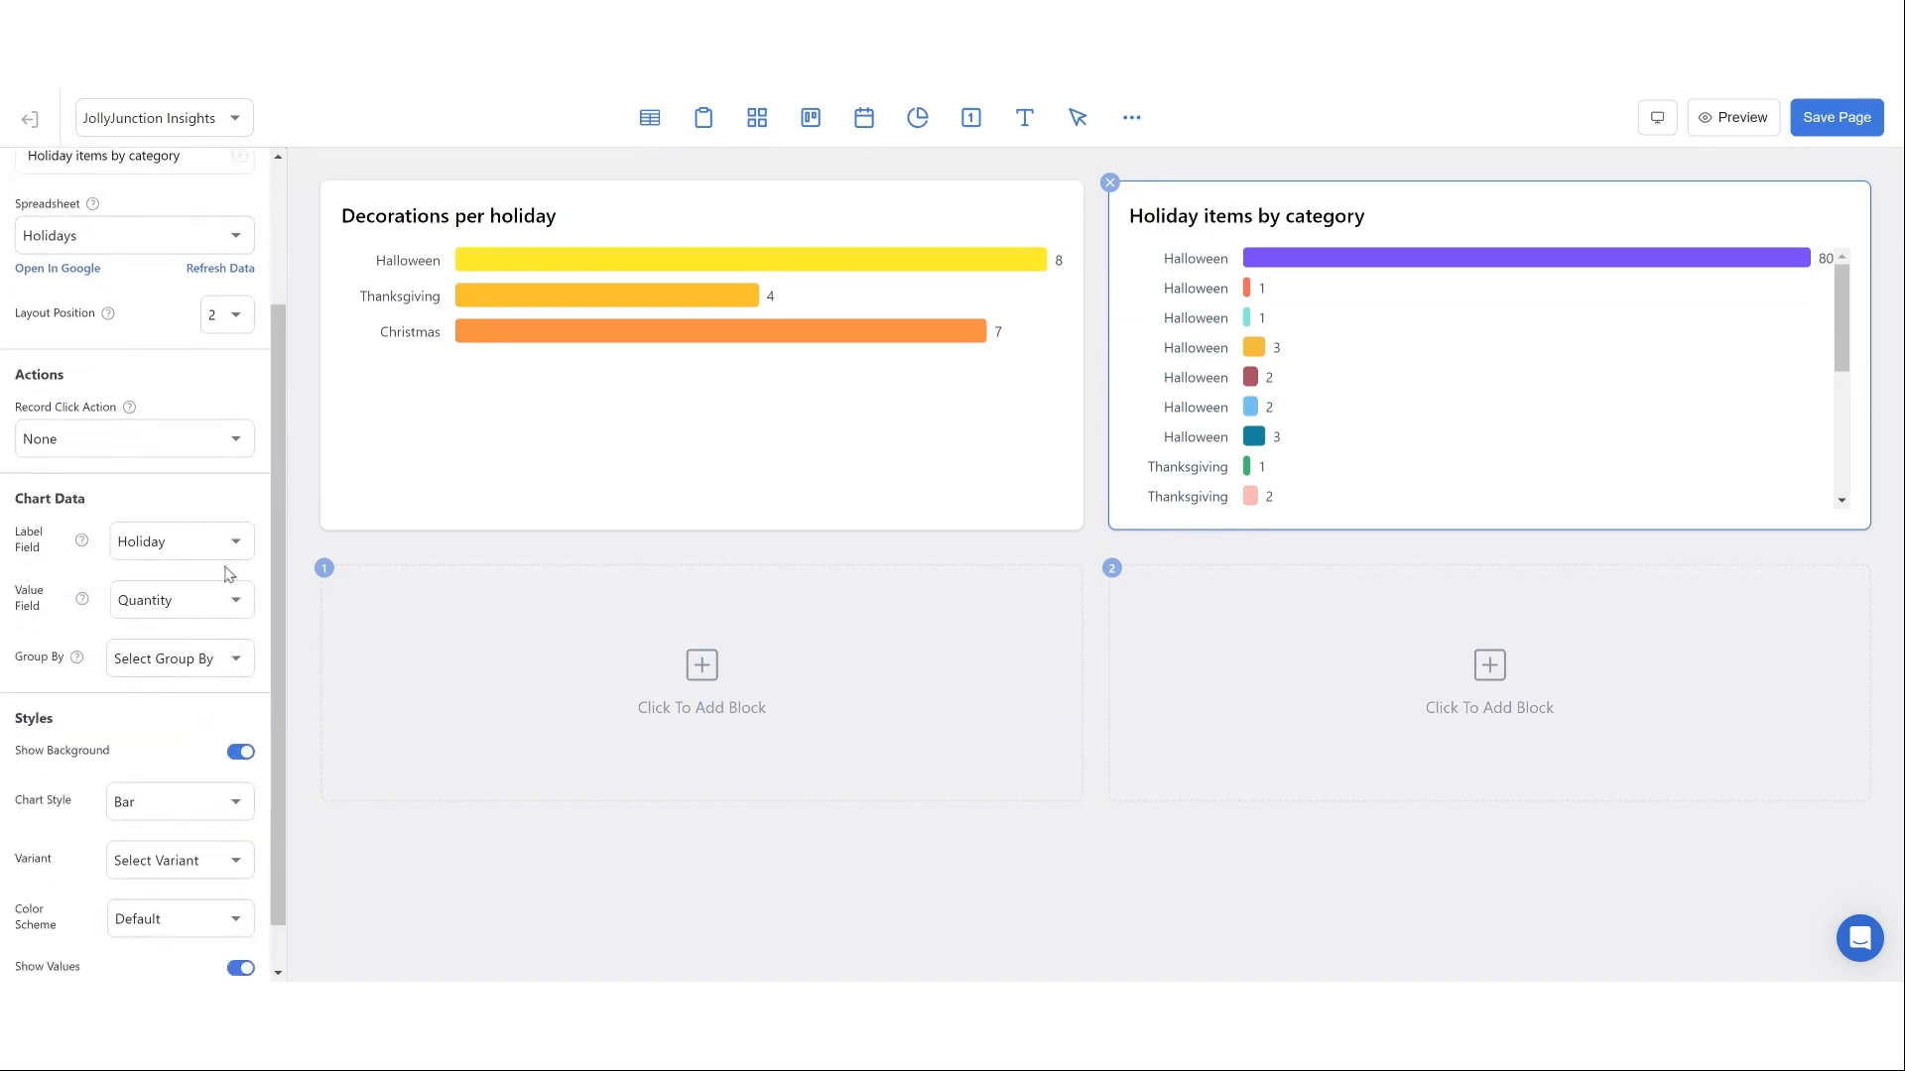
click(219, 562)
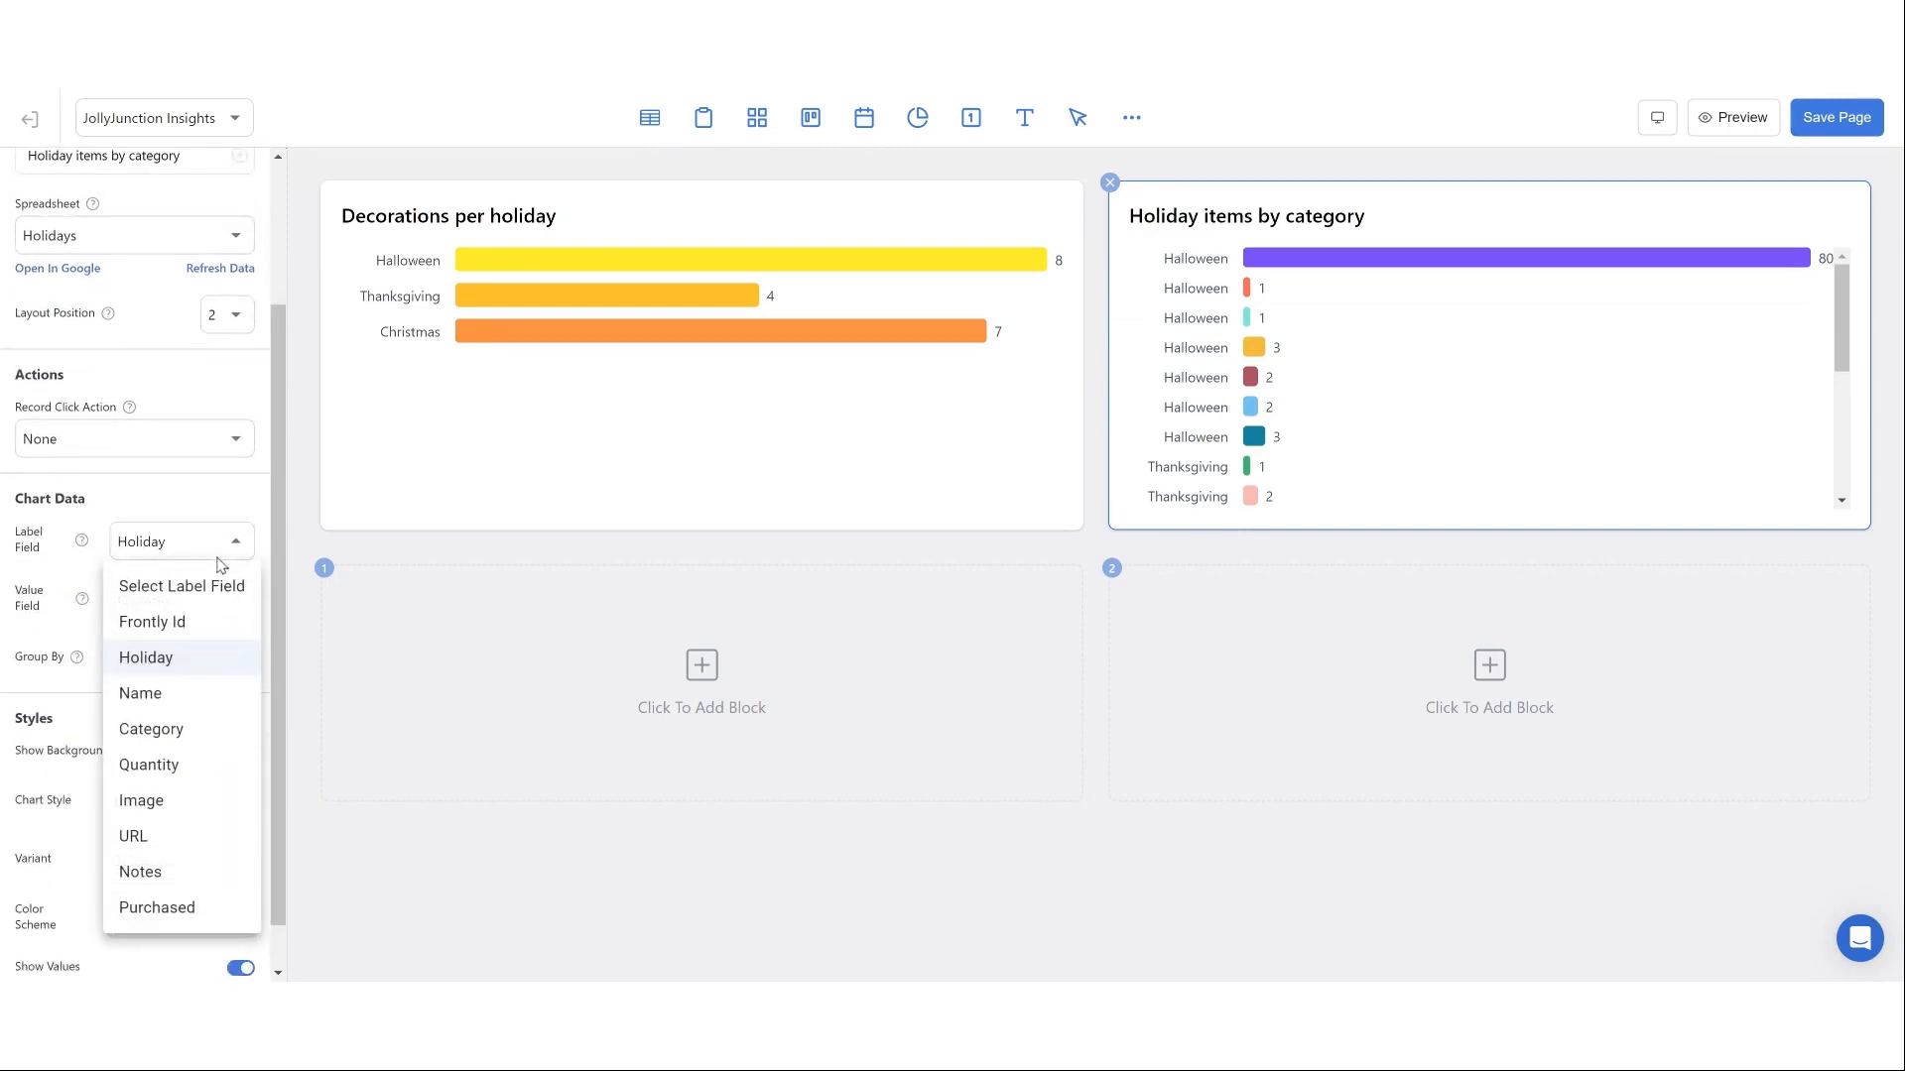
click(175, 732)
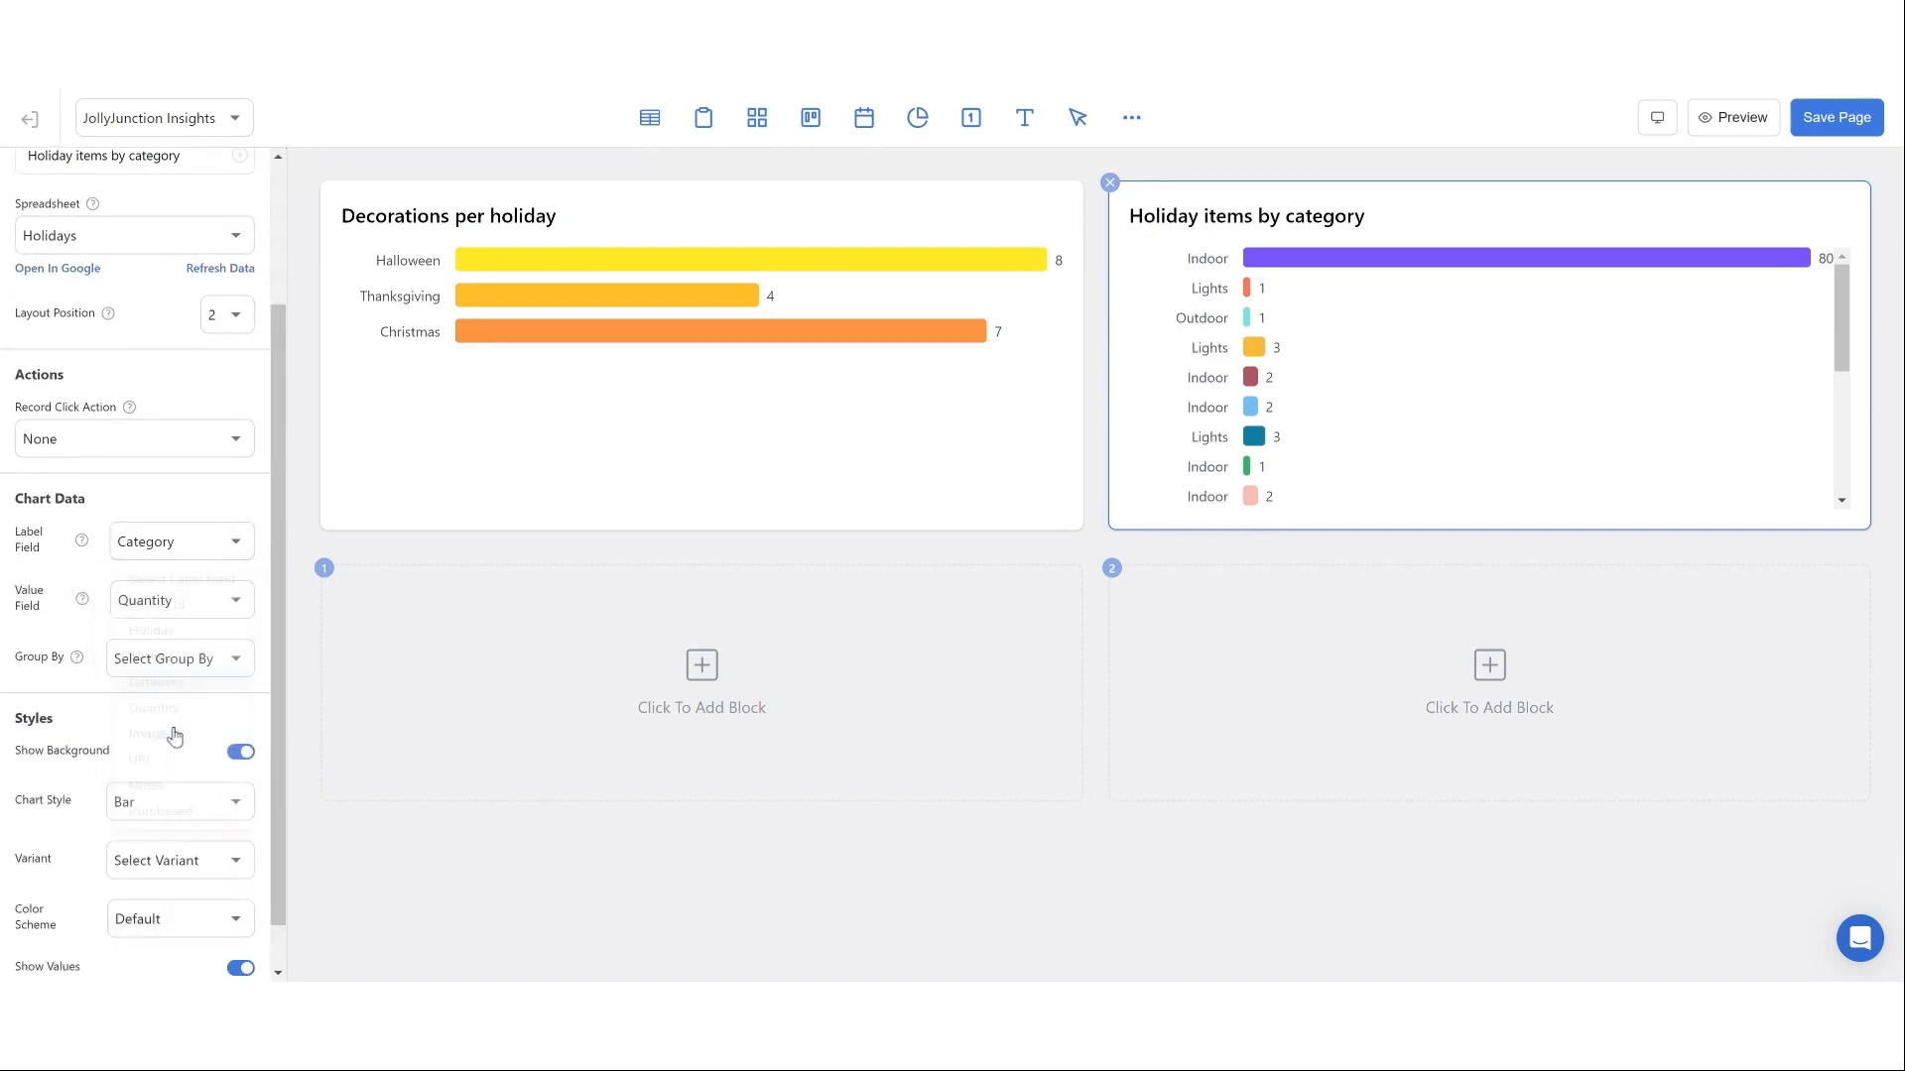
- Use Quantity as the second chart's value field with records grouped by Category, and save the page
click(223, 615)
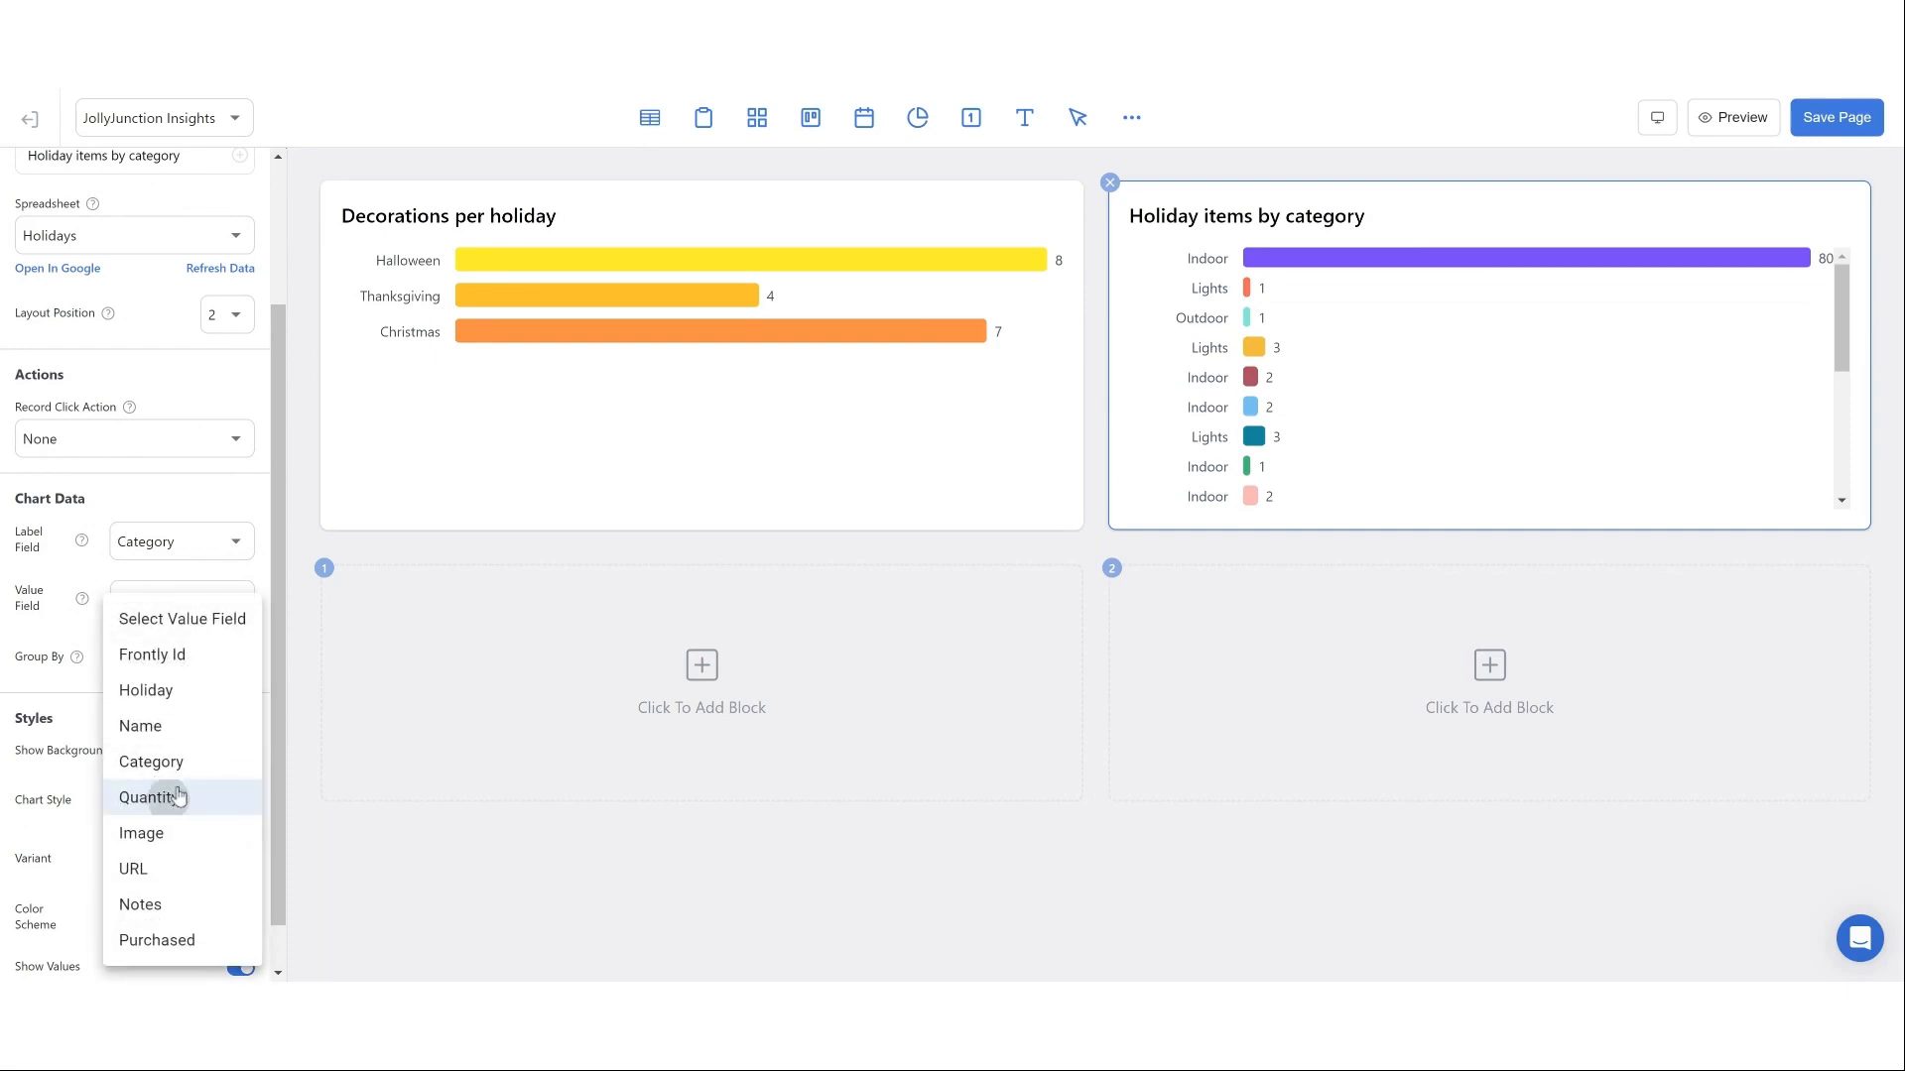
click(178, 796)
click(228, 659)
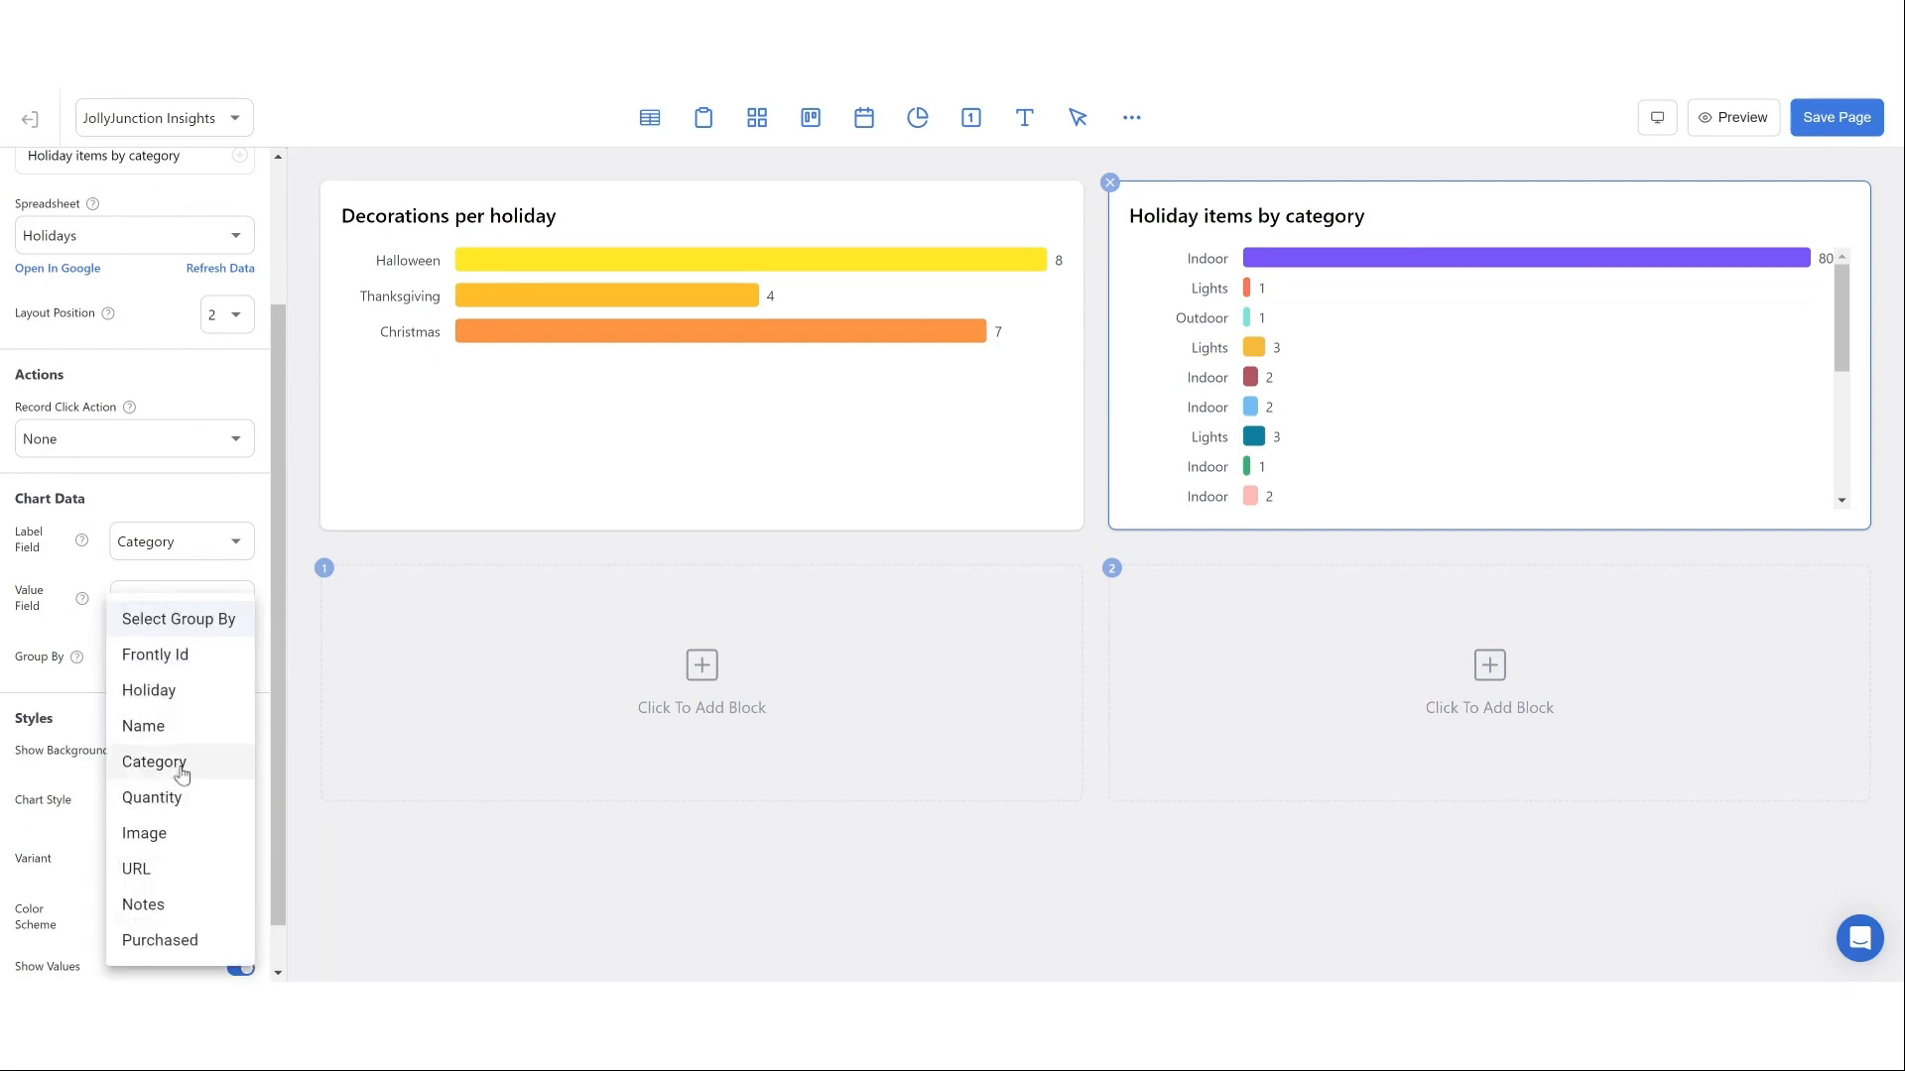
click(182, 770)
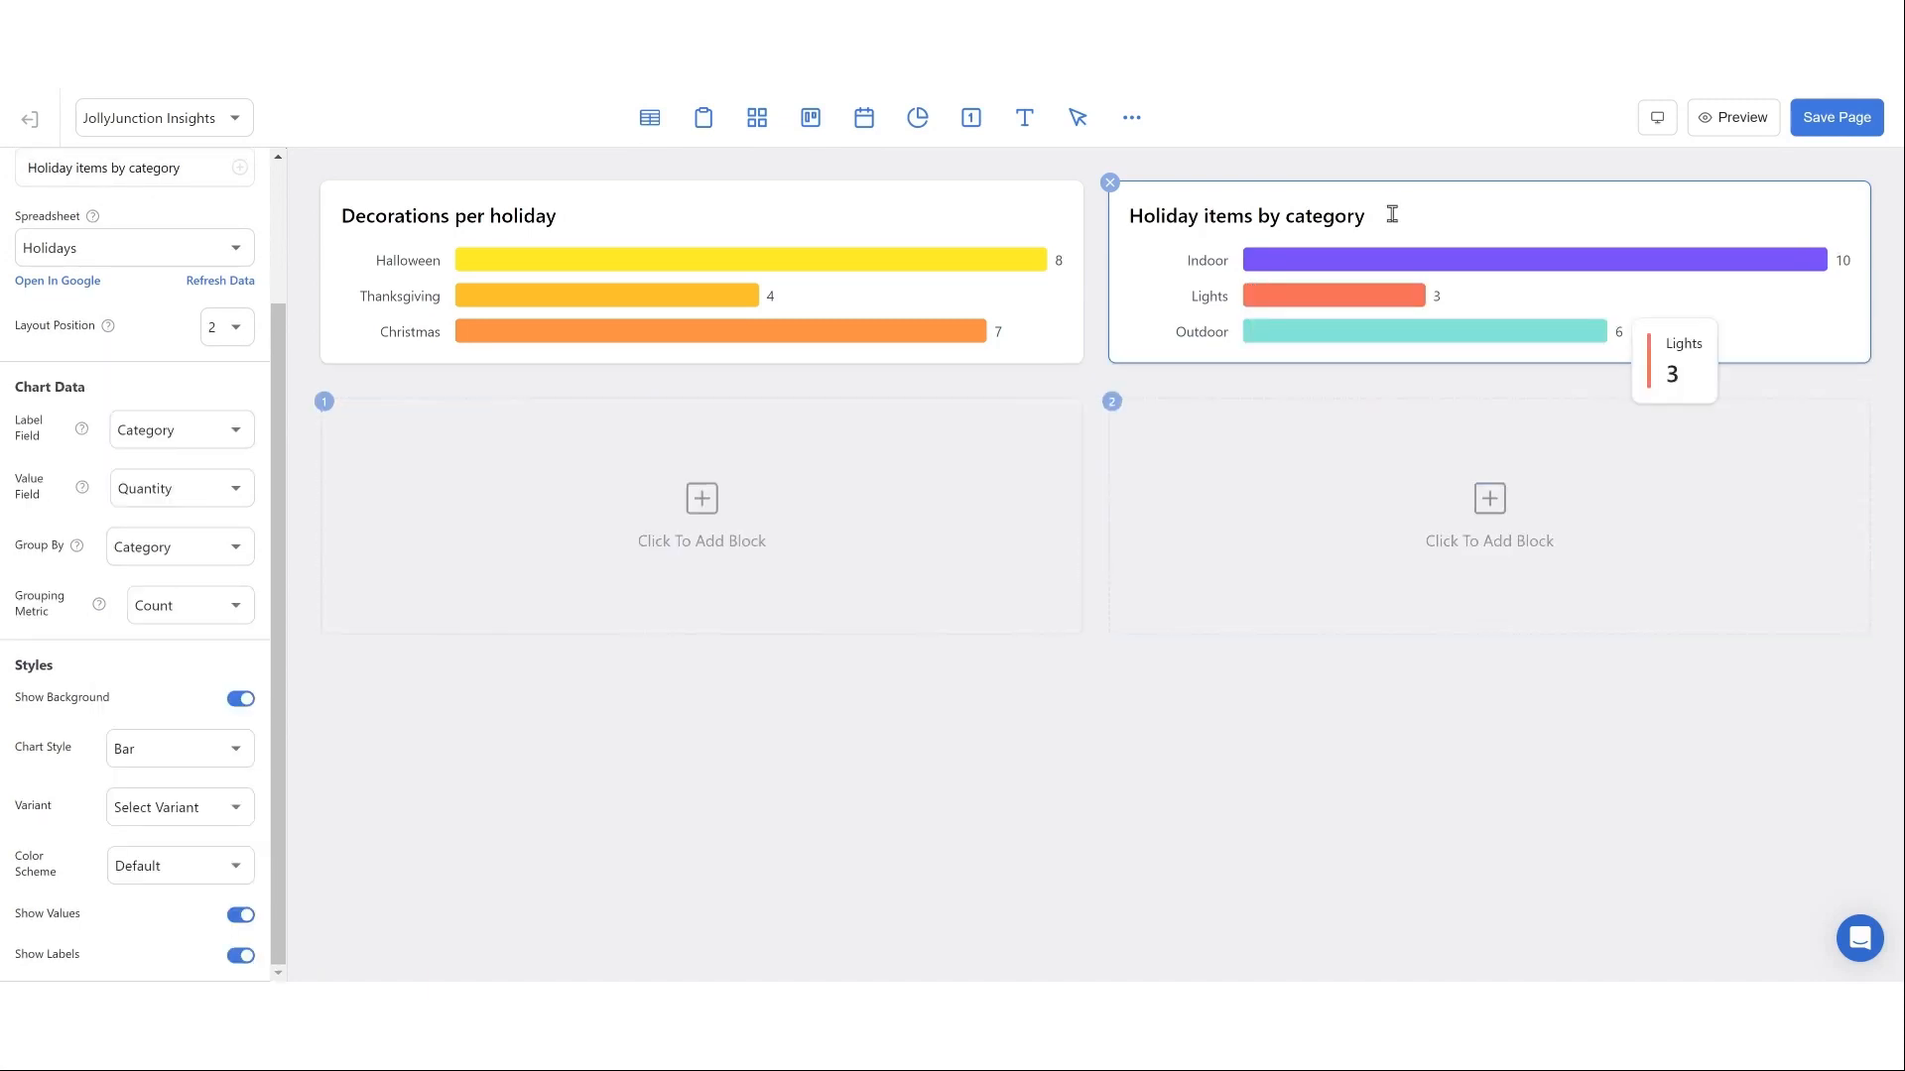
mouse_move(1368, 267)
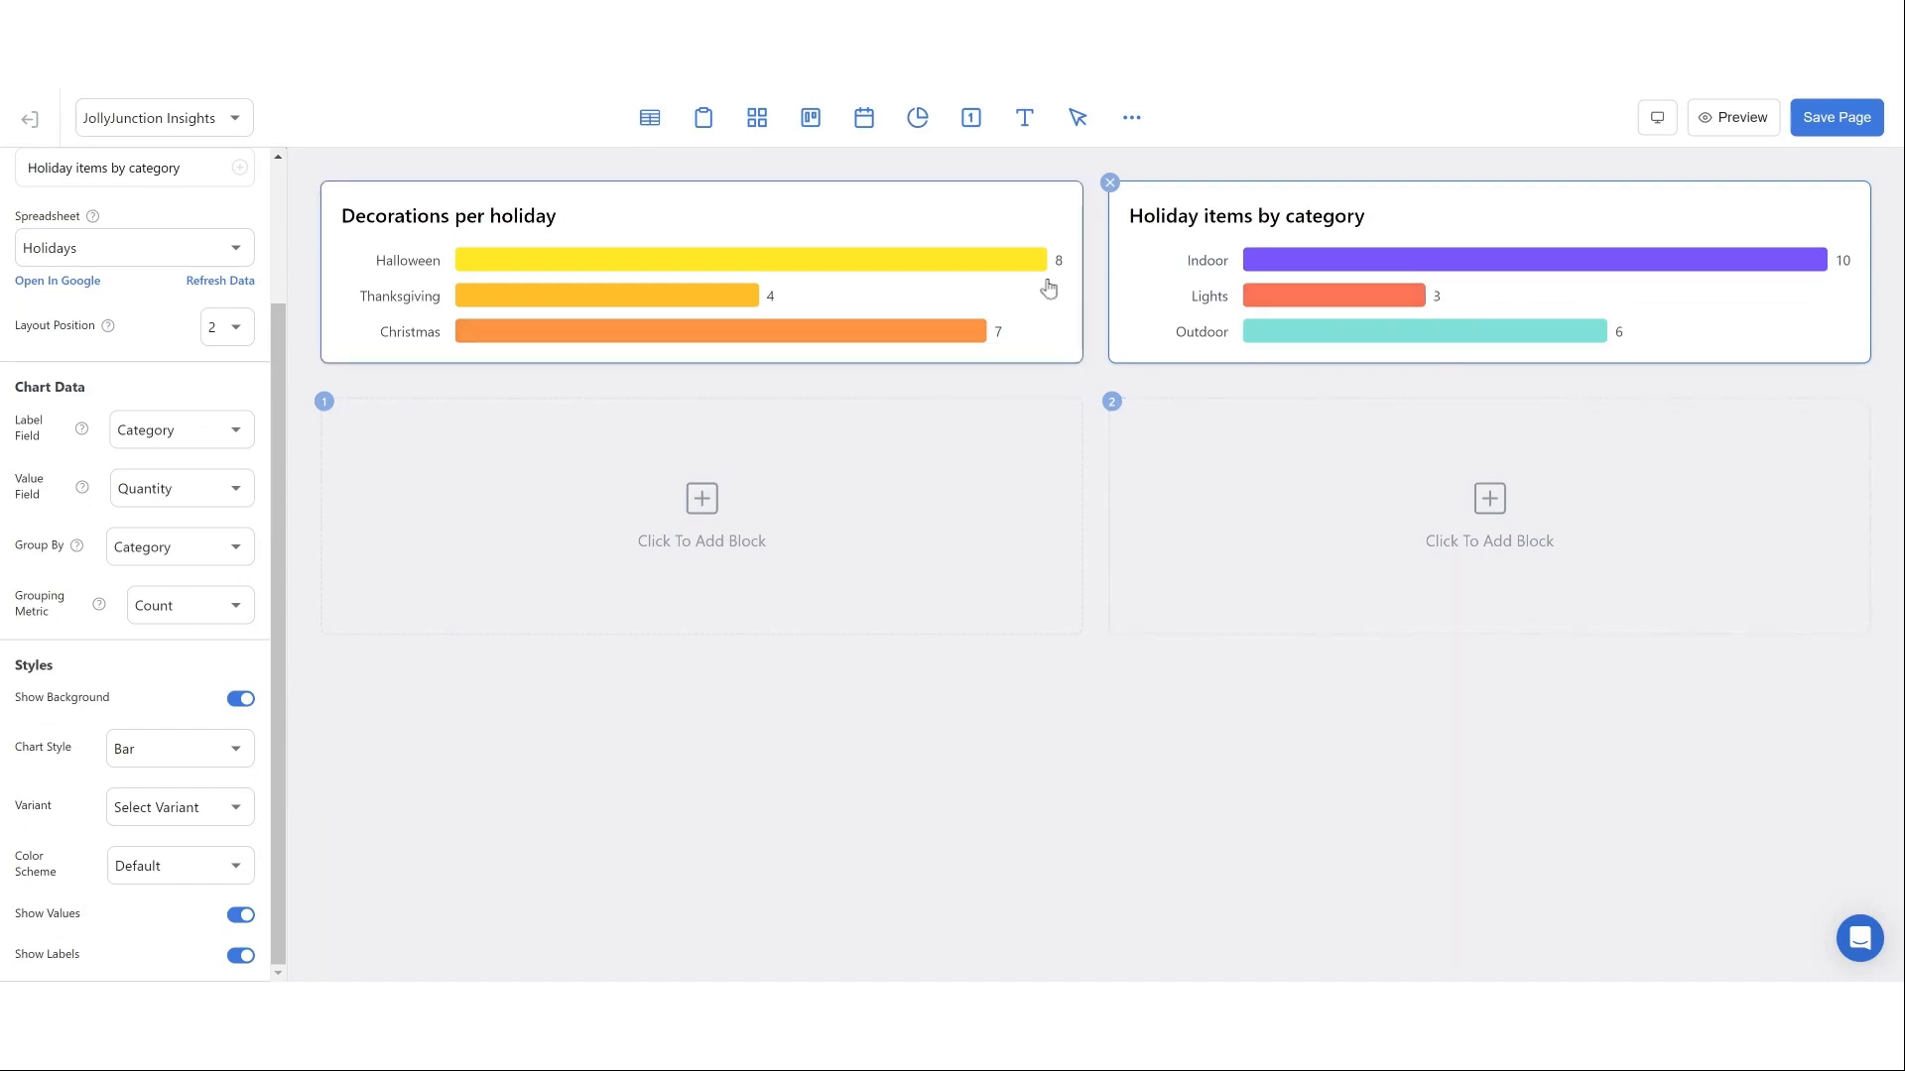
mouse_move(1009, 268)
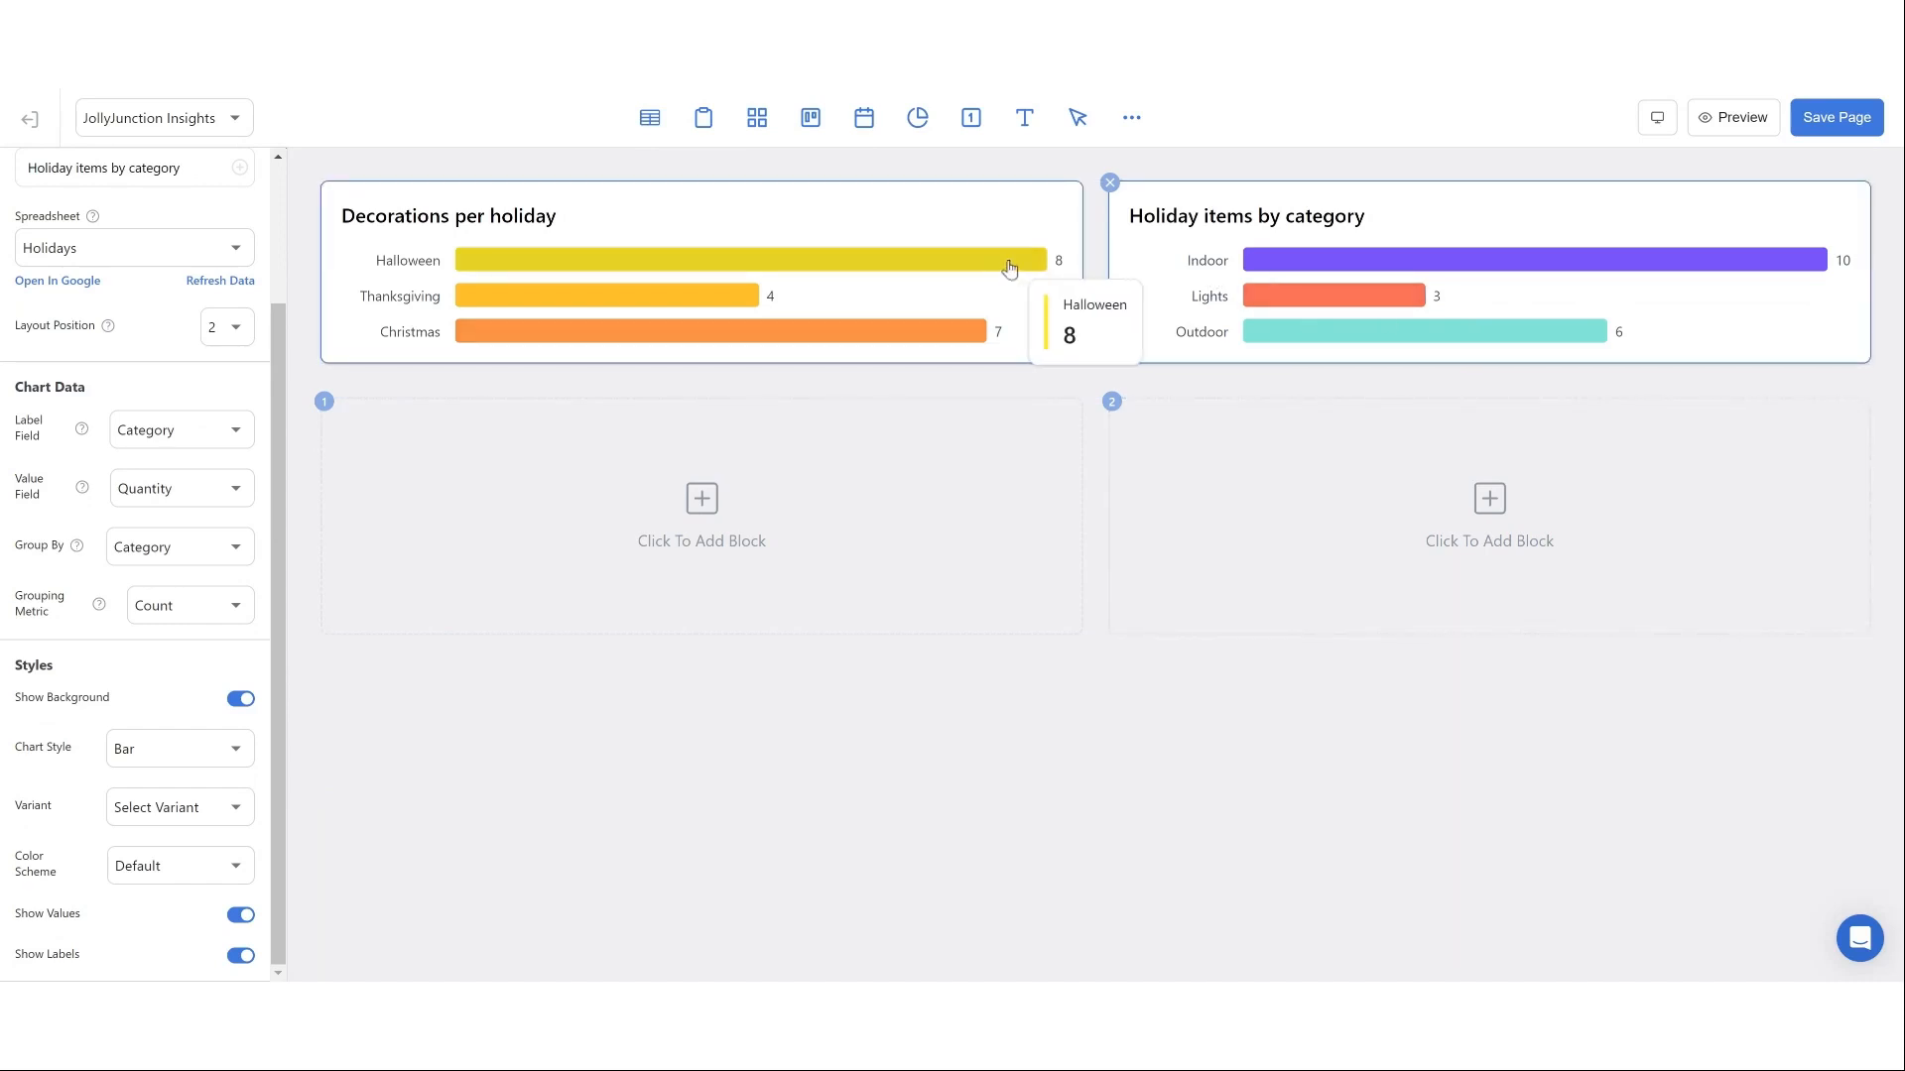
click(1841, 129)
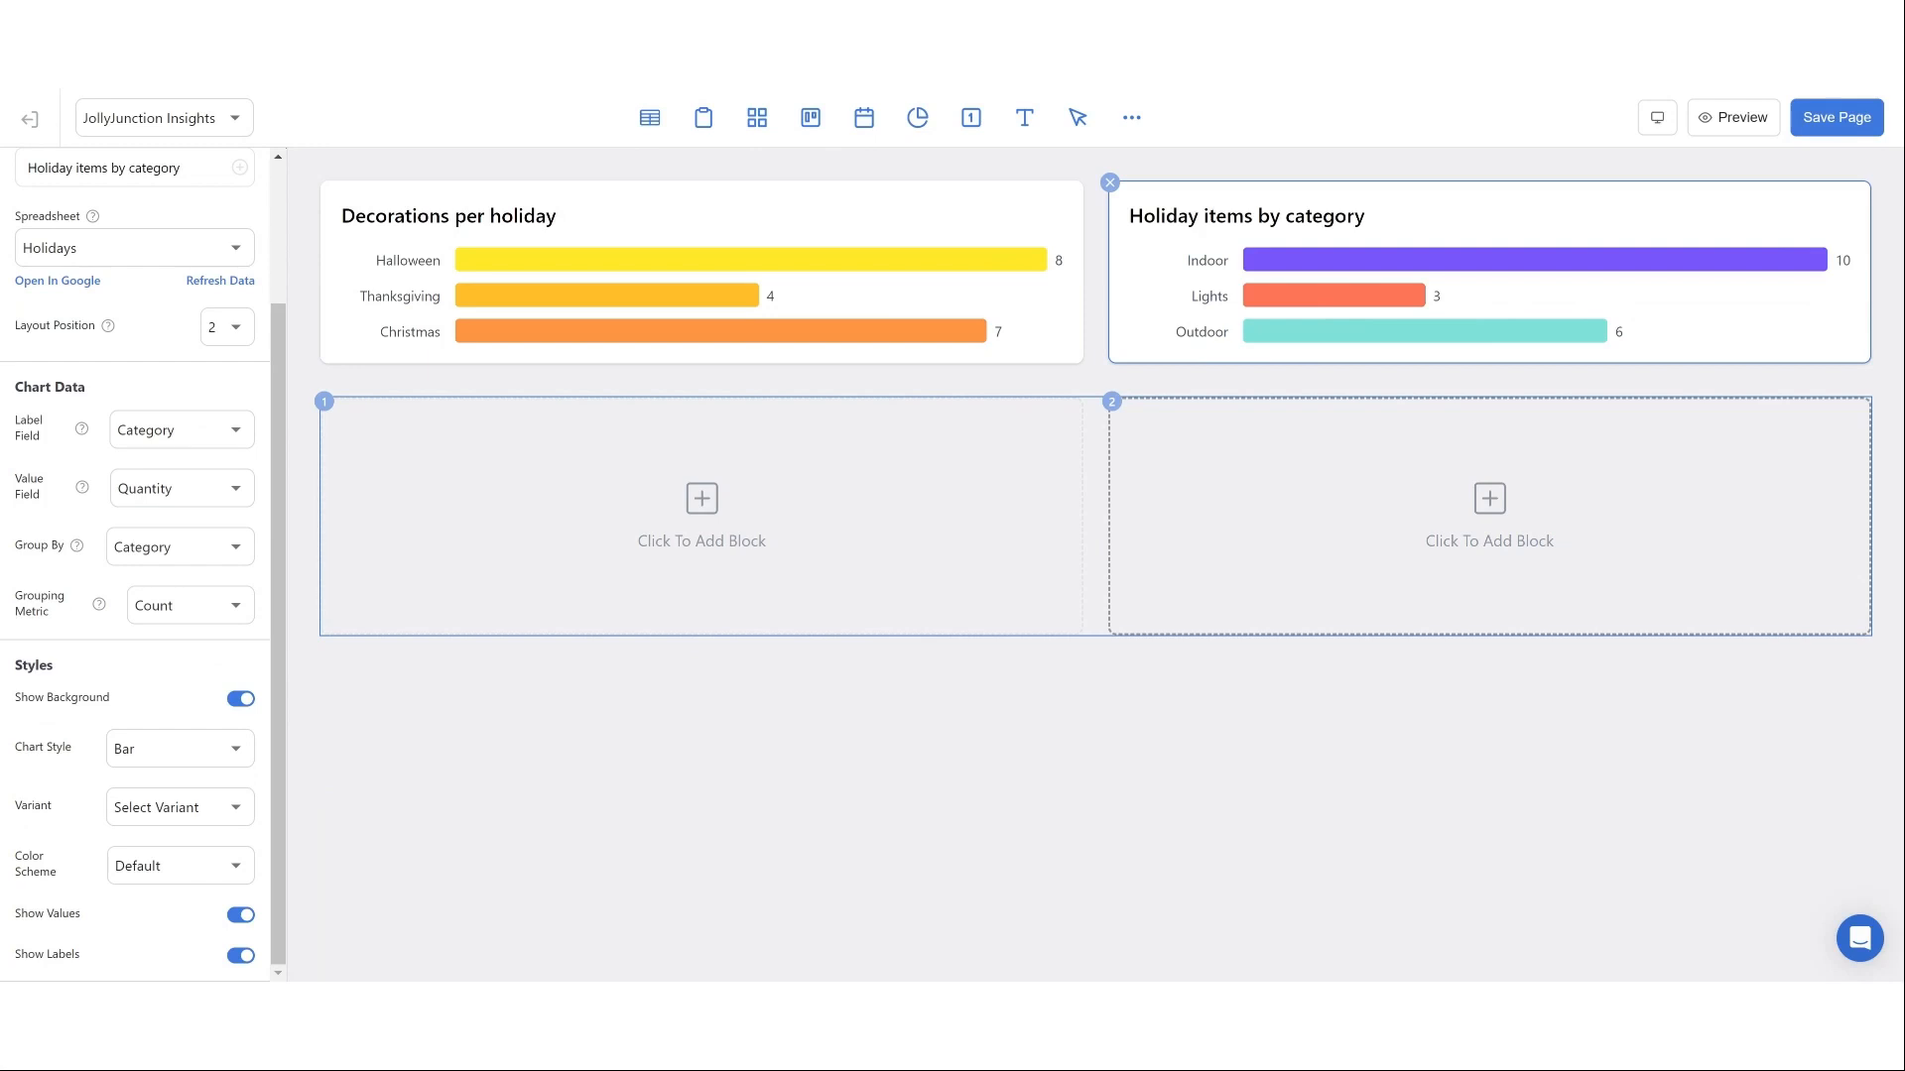
- Add a Stat block to the second column of the lower layout and connect it to the Holidays spreadsheet
click(1211, 482)
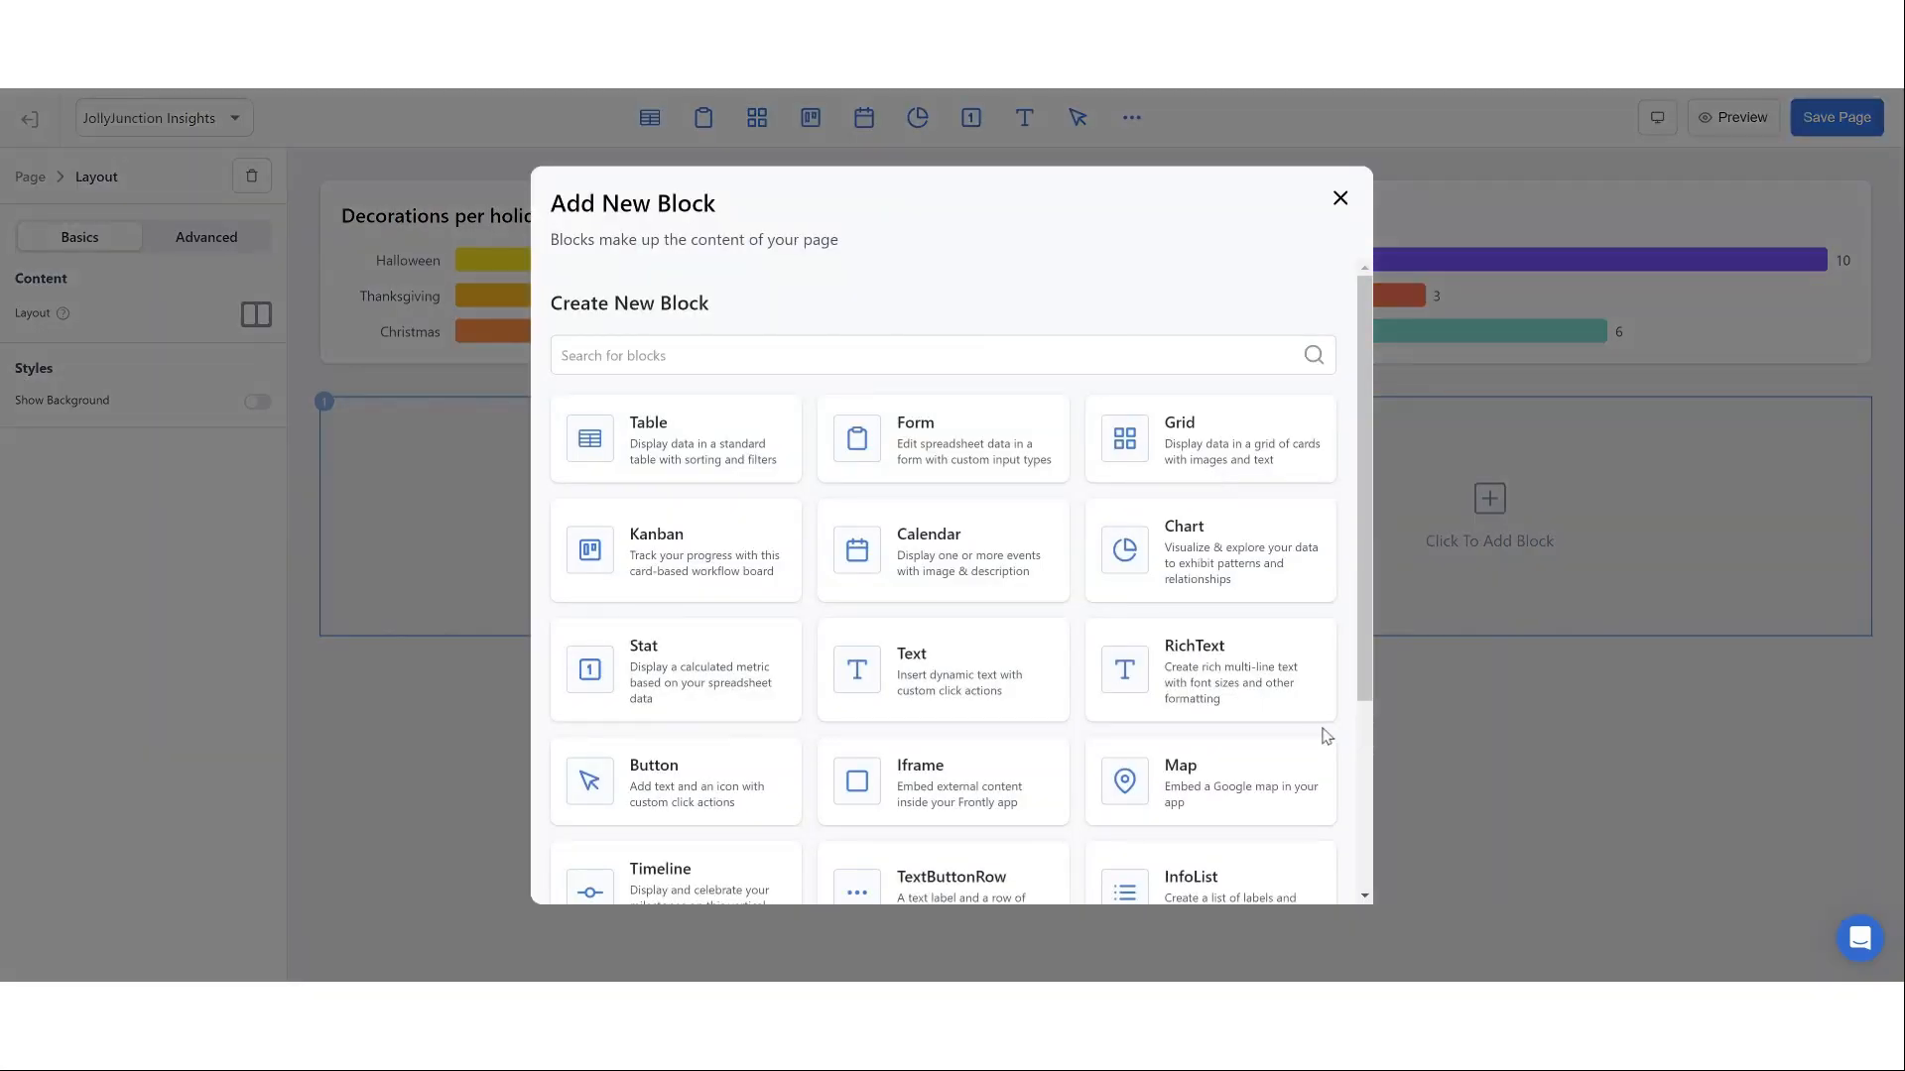
scroll(1329, 709, down, 3)
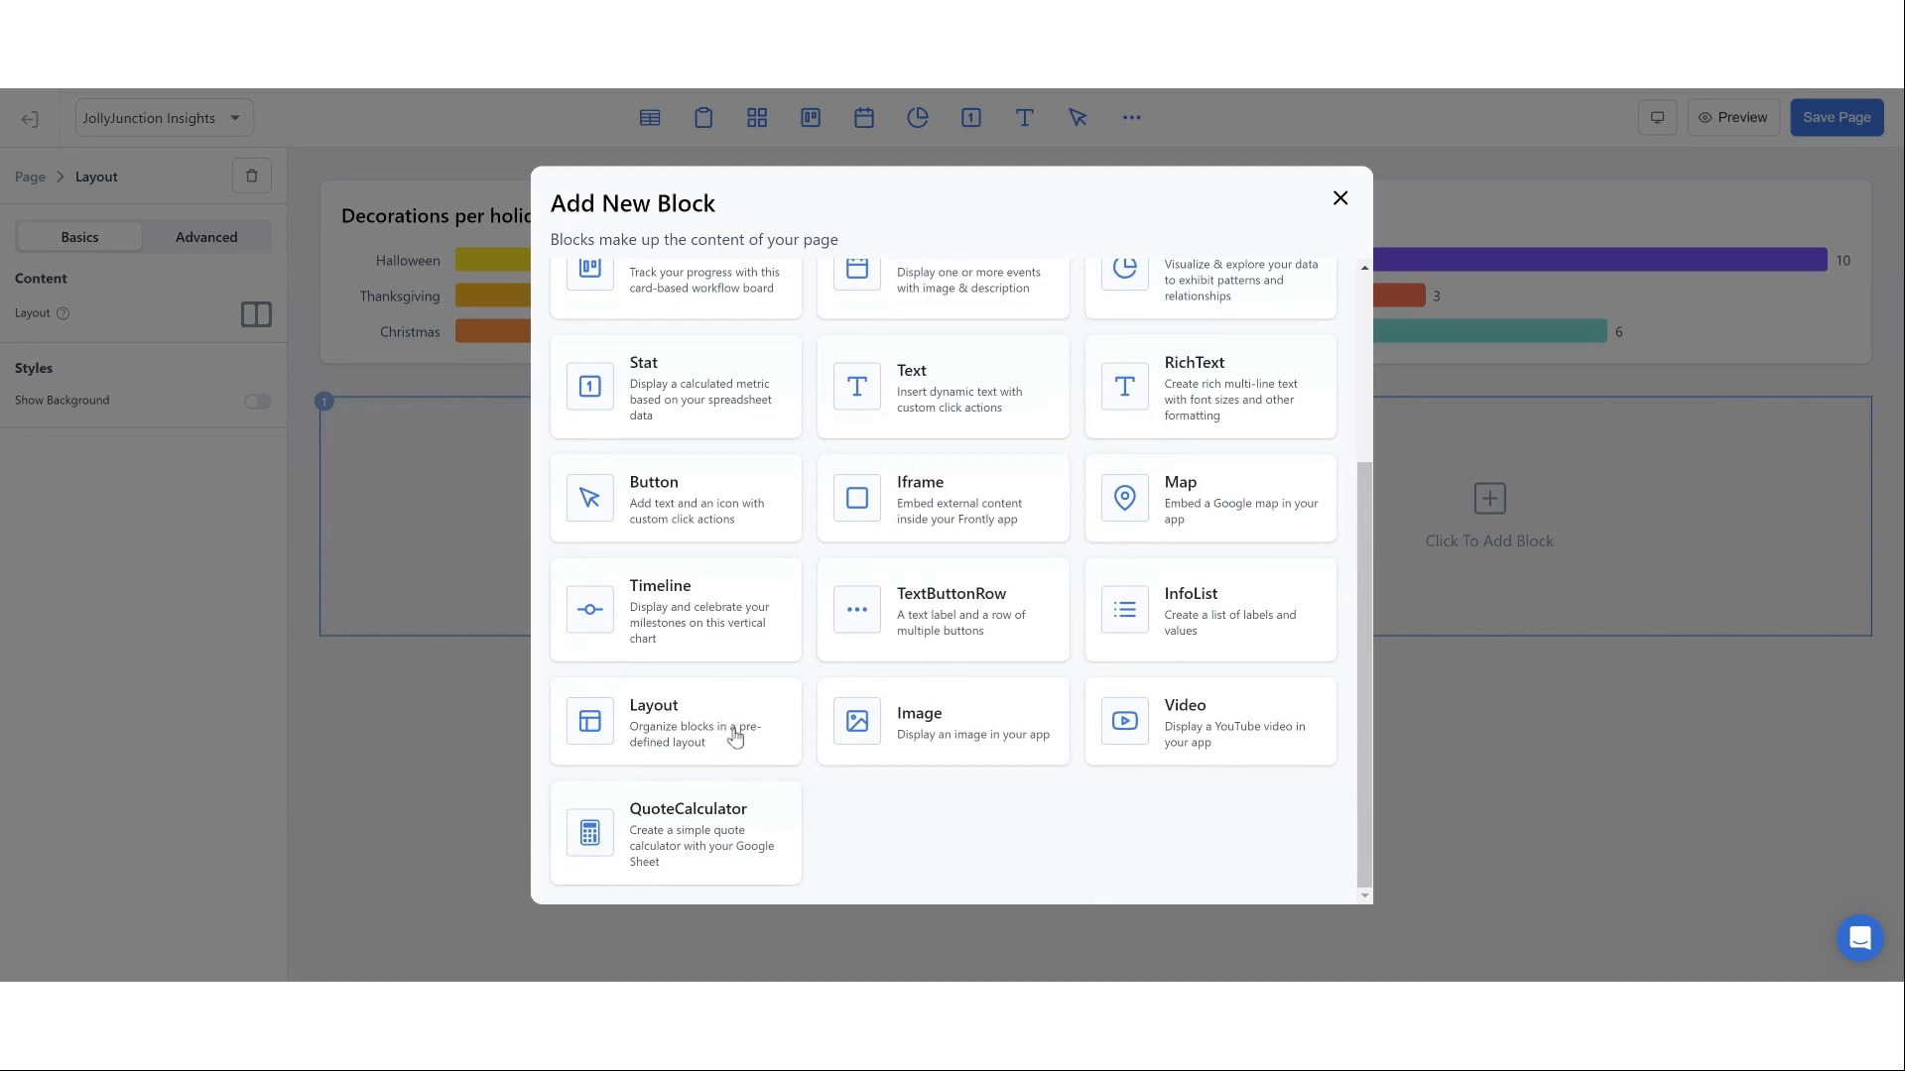
scroll(863, 637, up, 5)
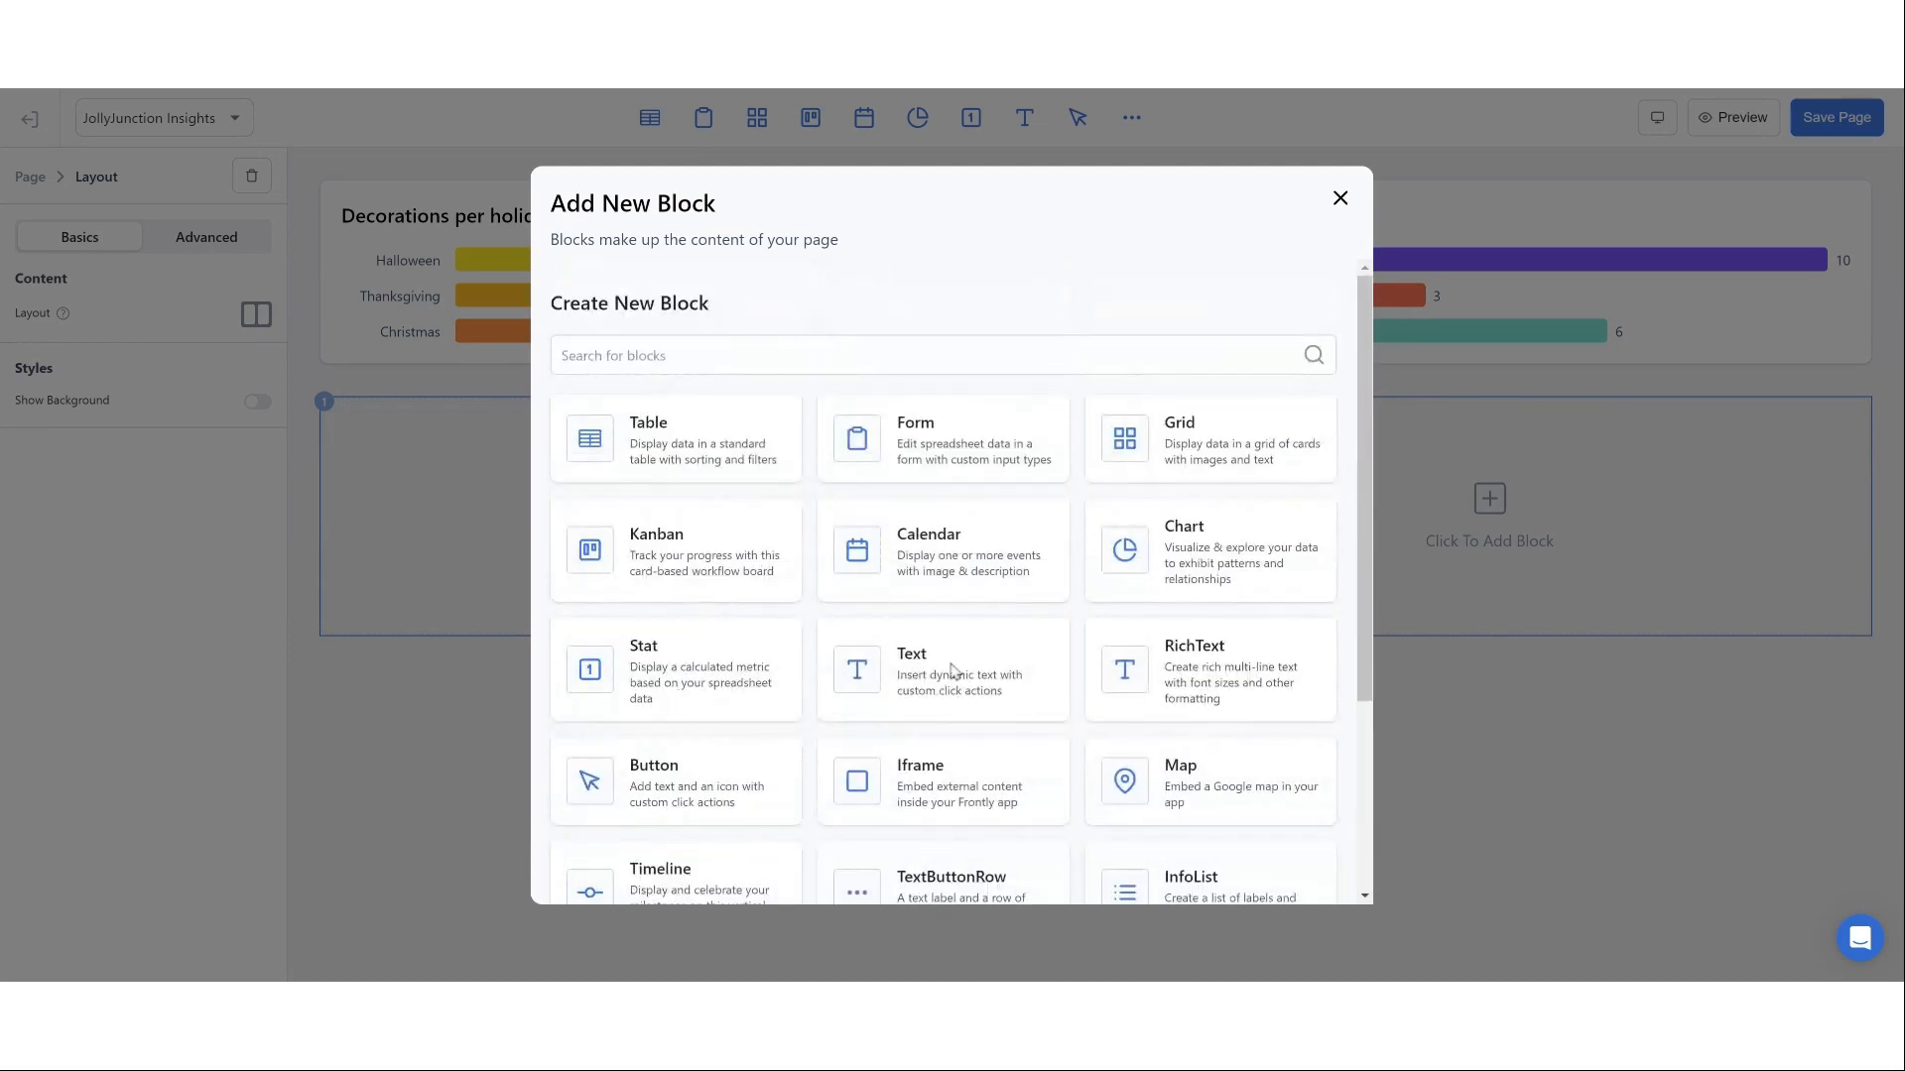
click(951, 671)
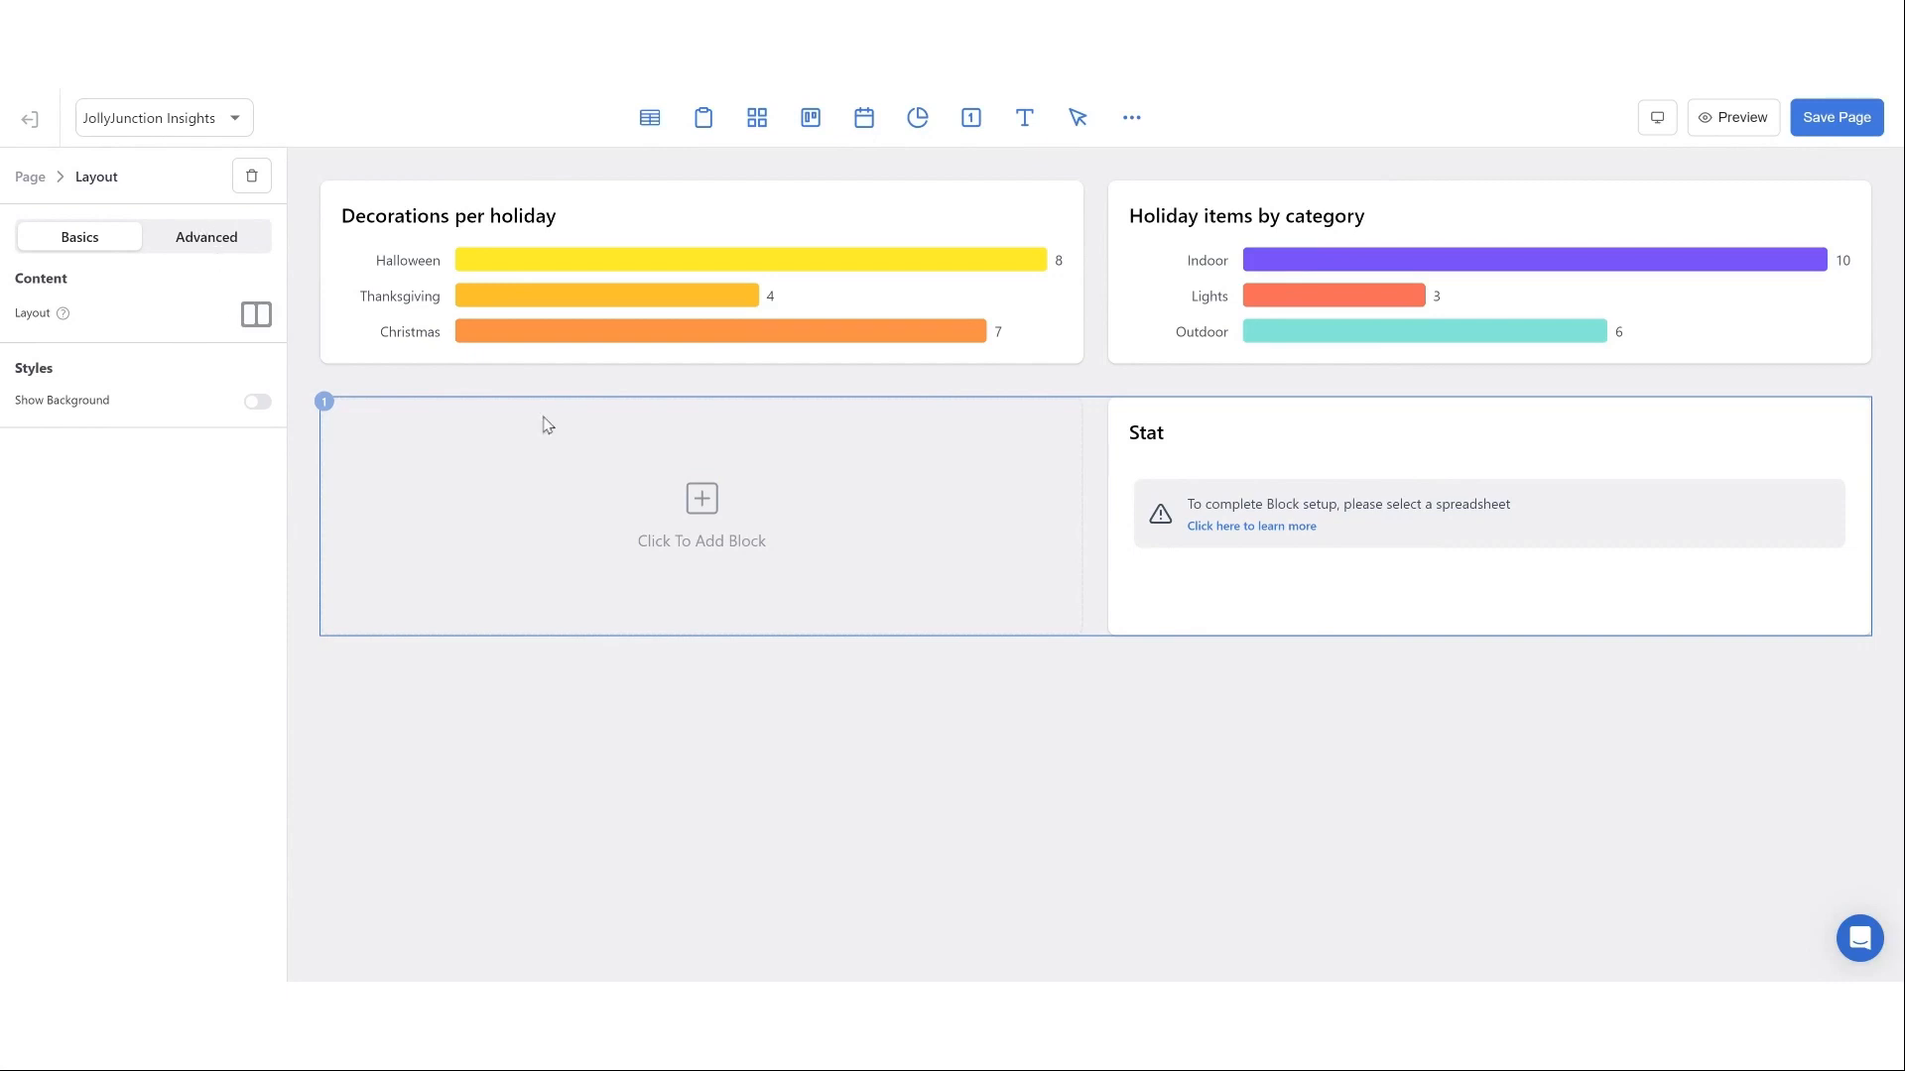
click(1454, 549)
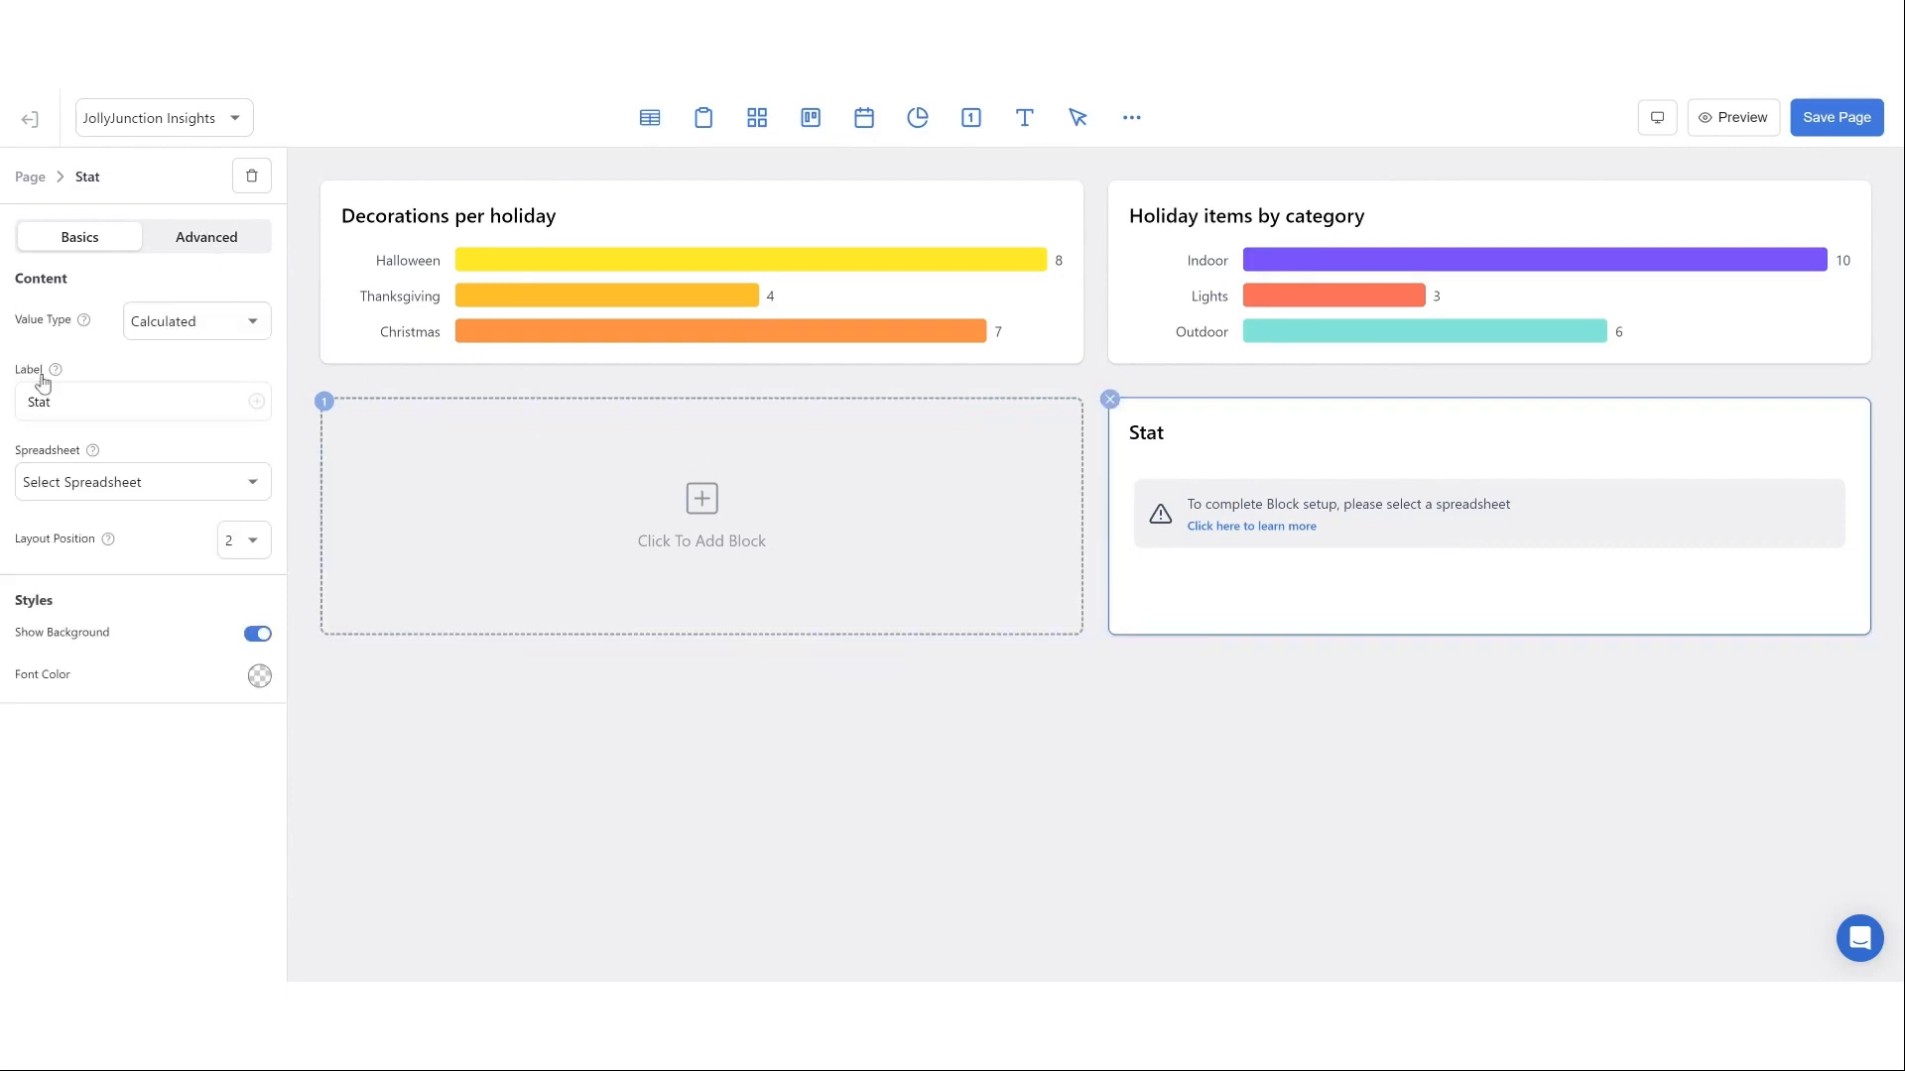
click(151, 499)
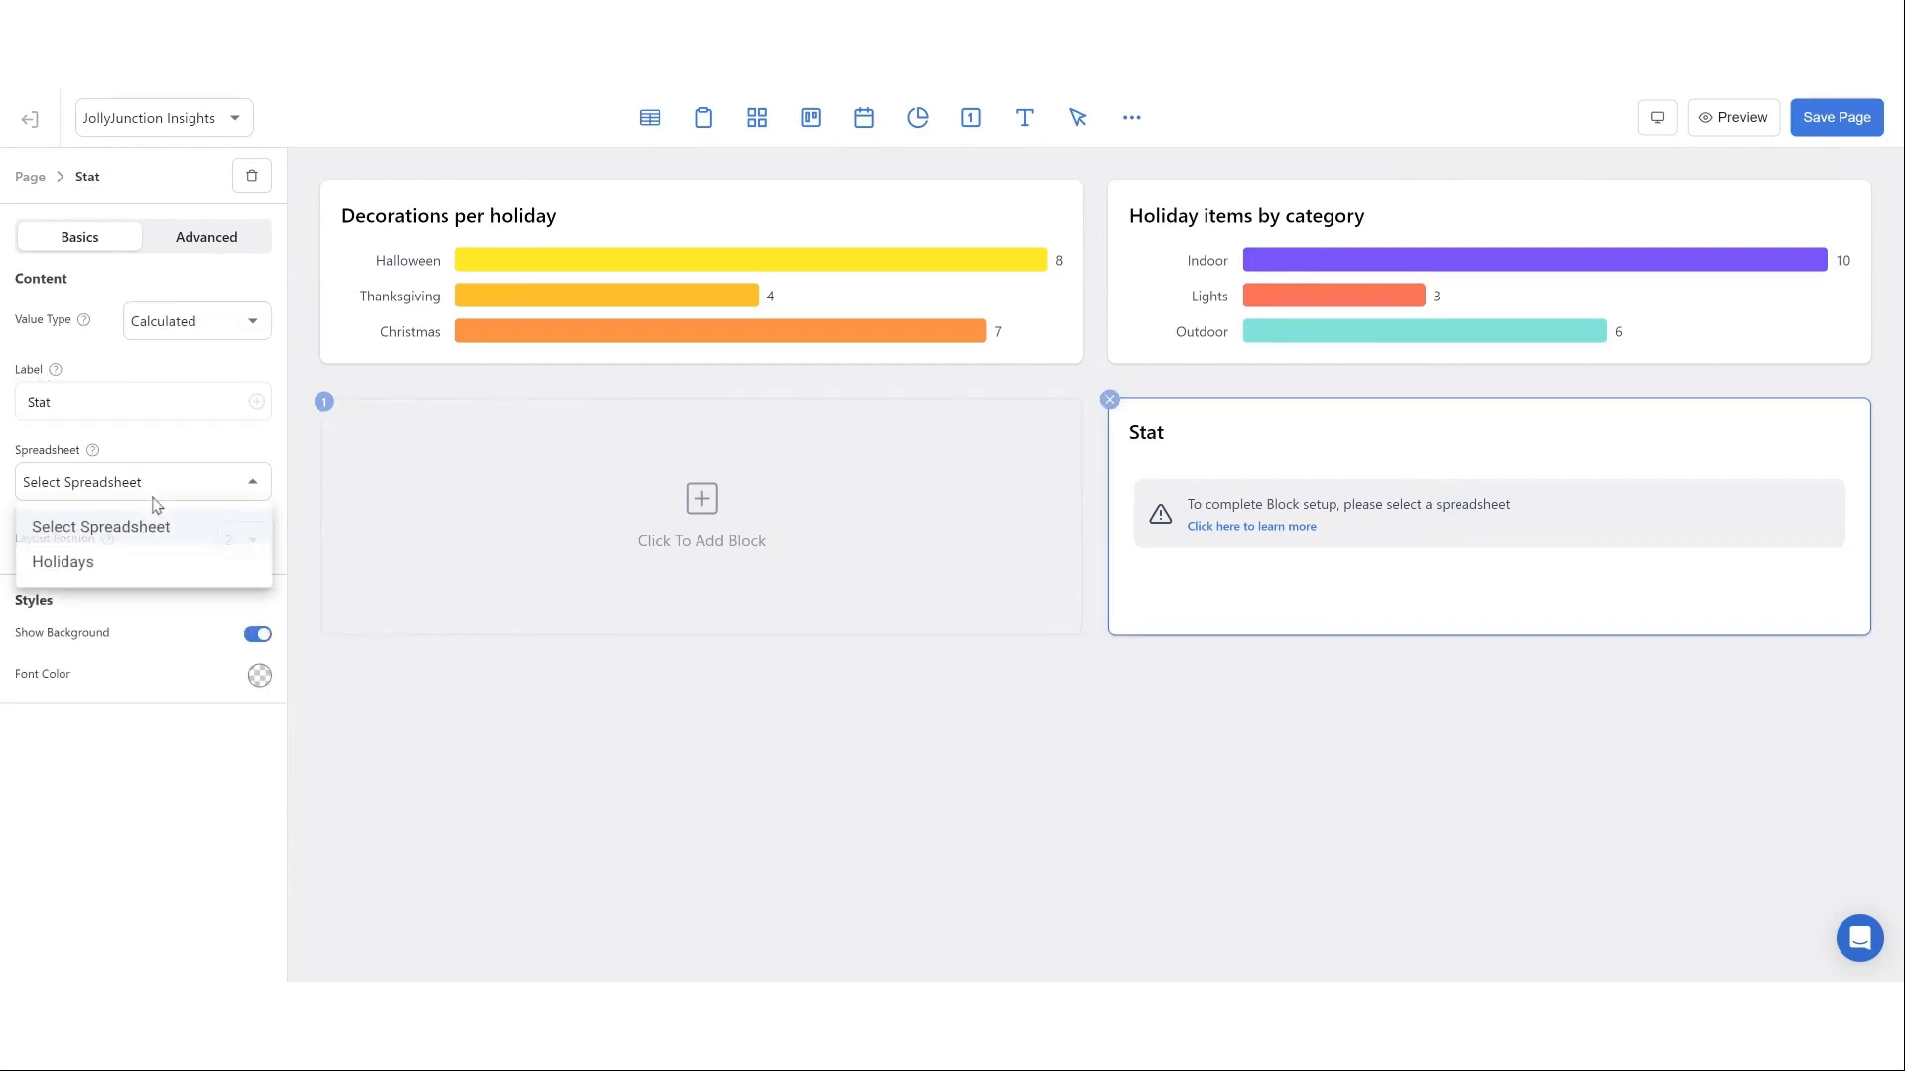
click(146, 563)
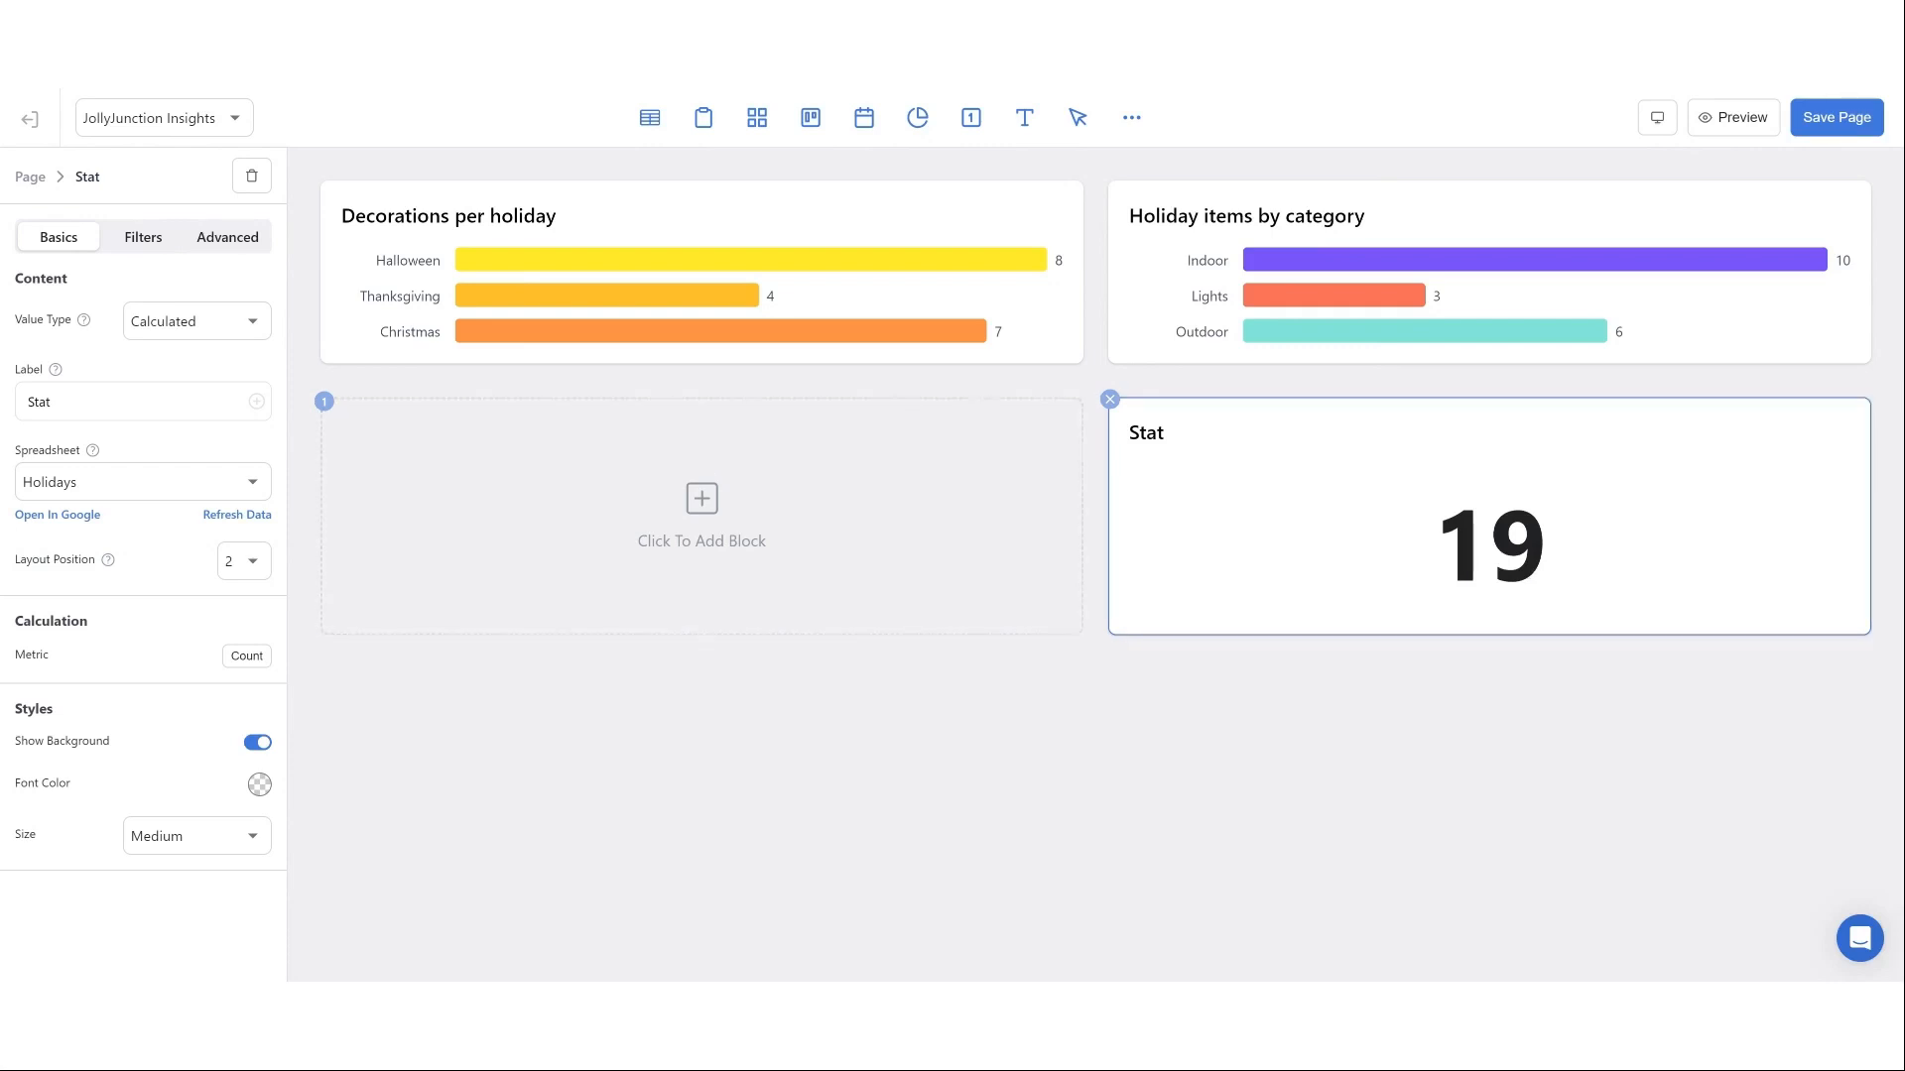
- Label the stat block "Total holiday items" and save the page
key(ctrl+a)
text(Total holiday items)
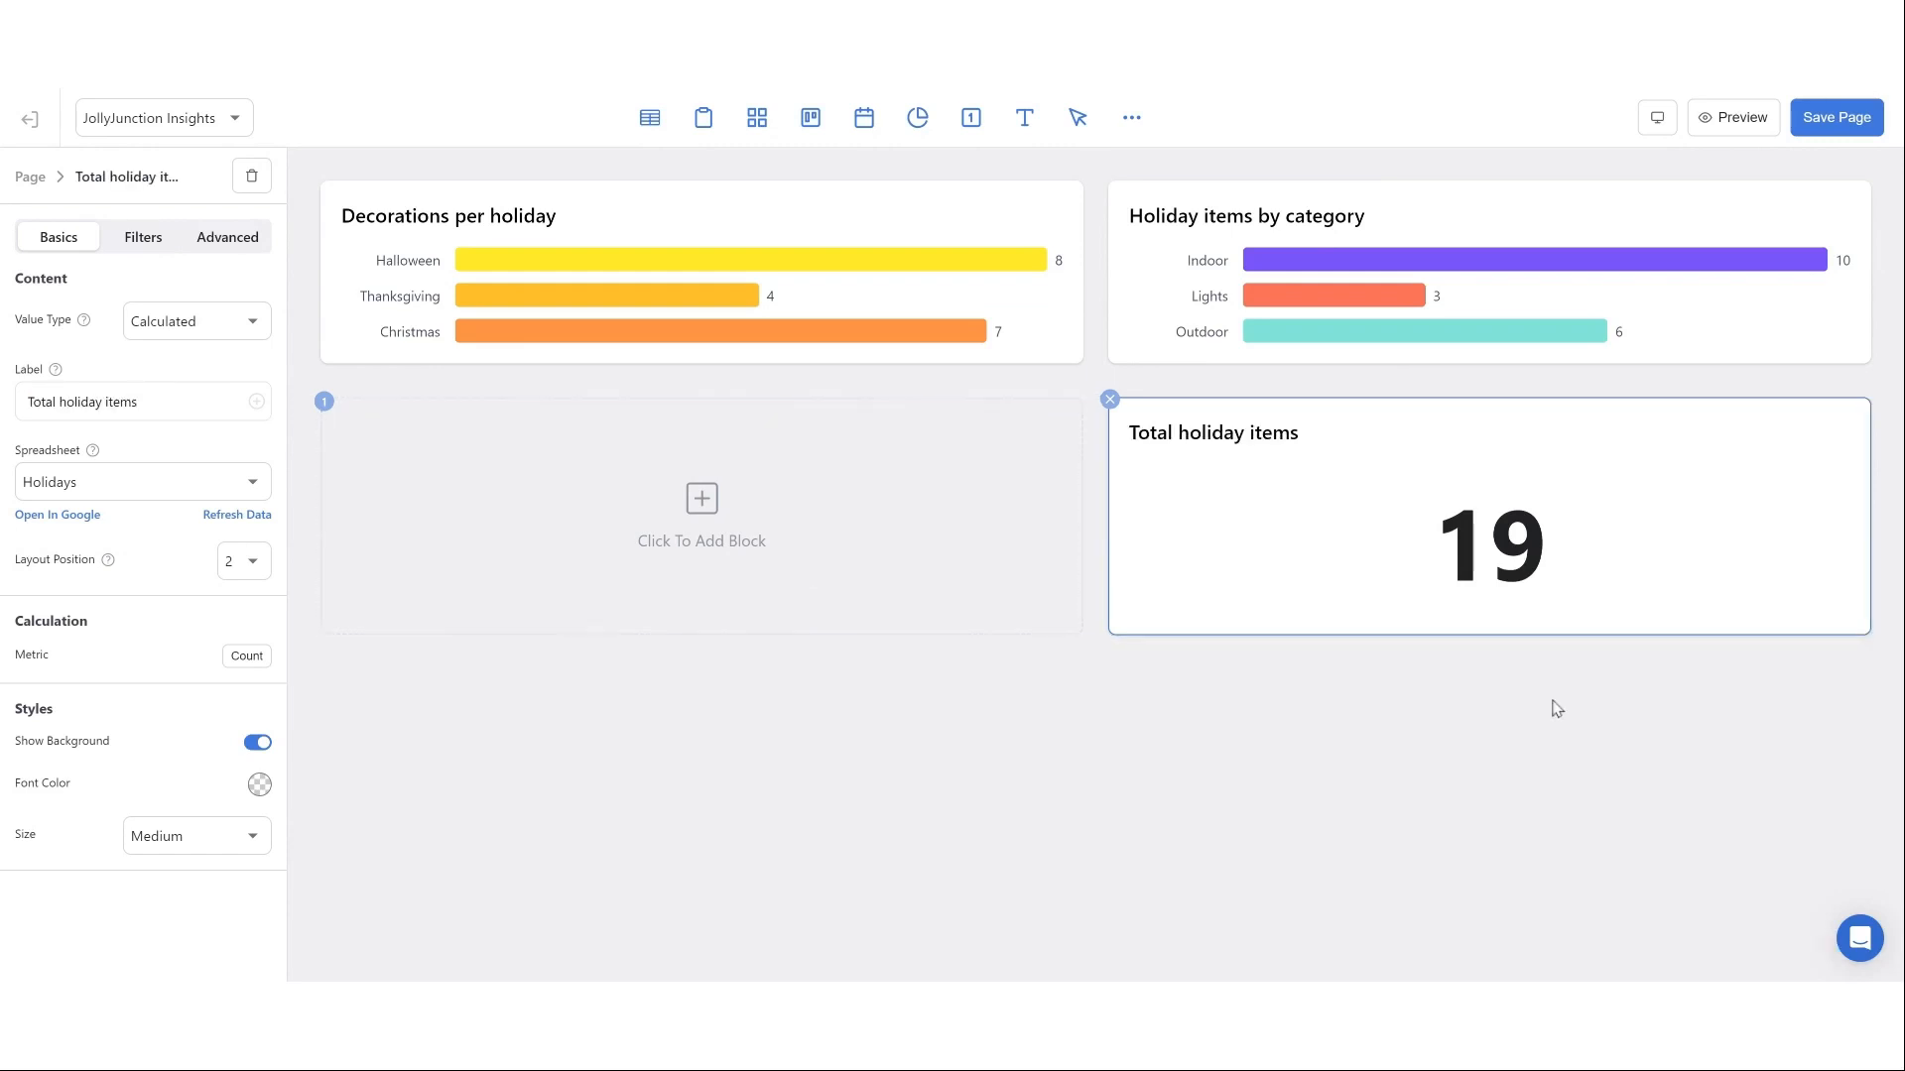
click(1847, 119)
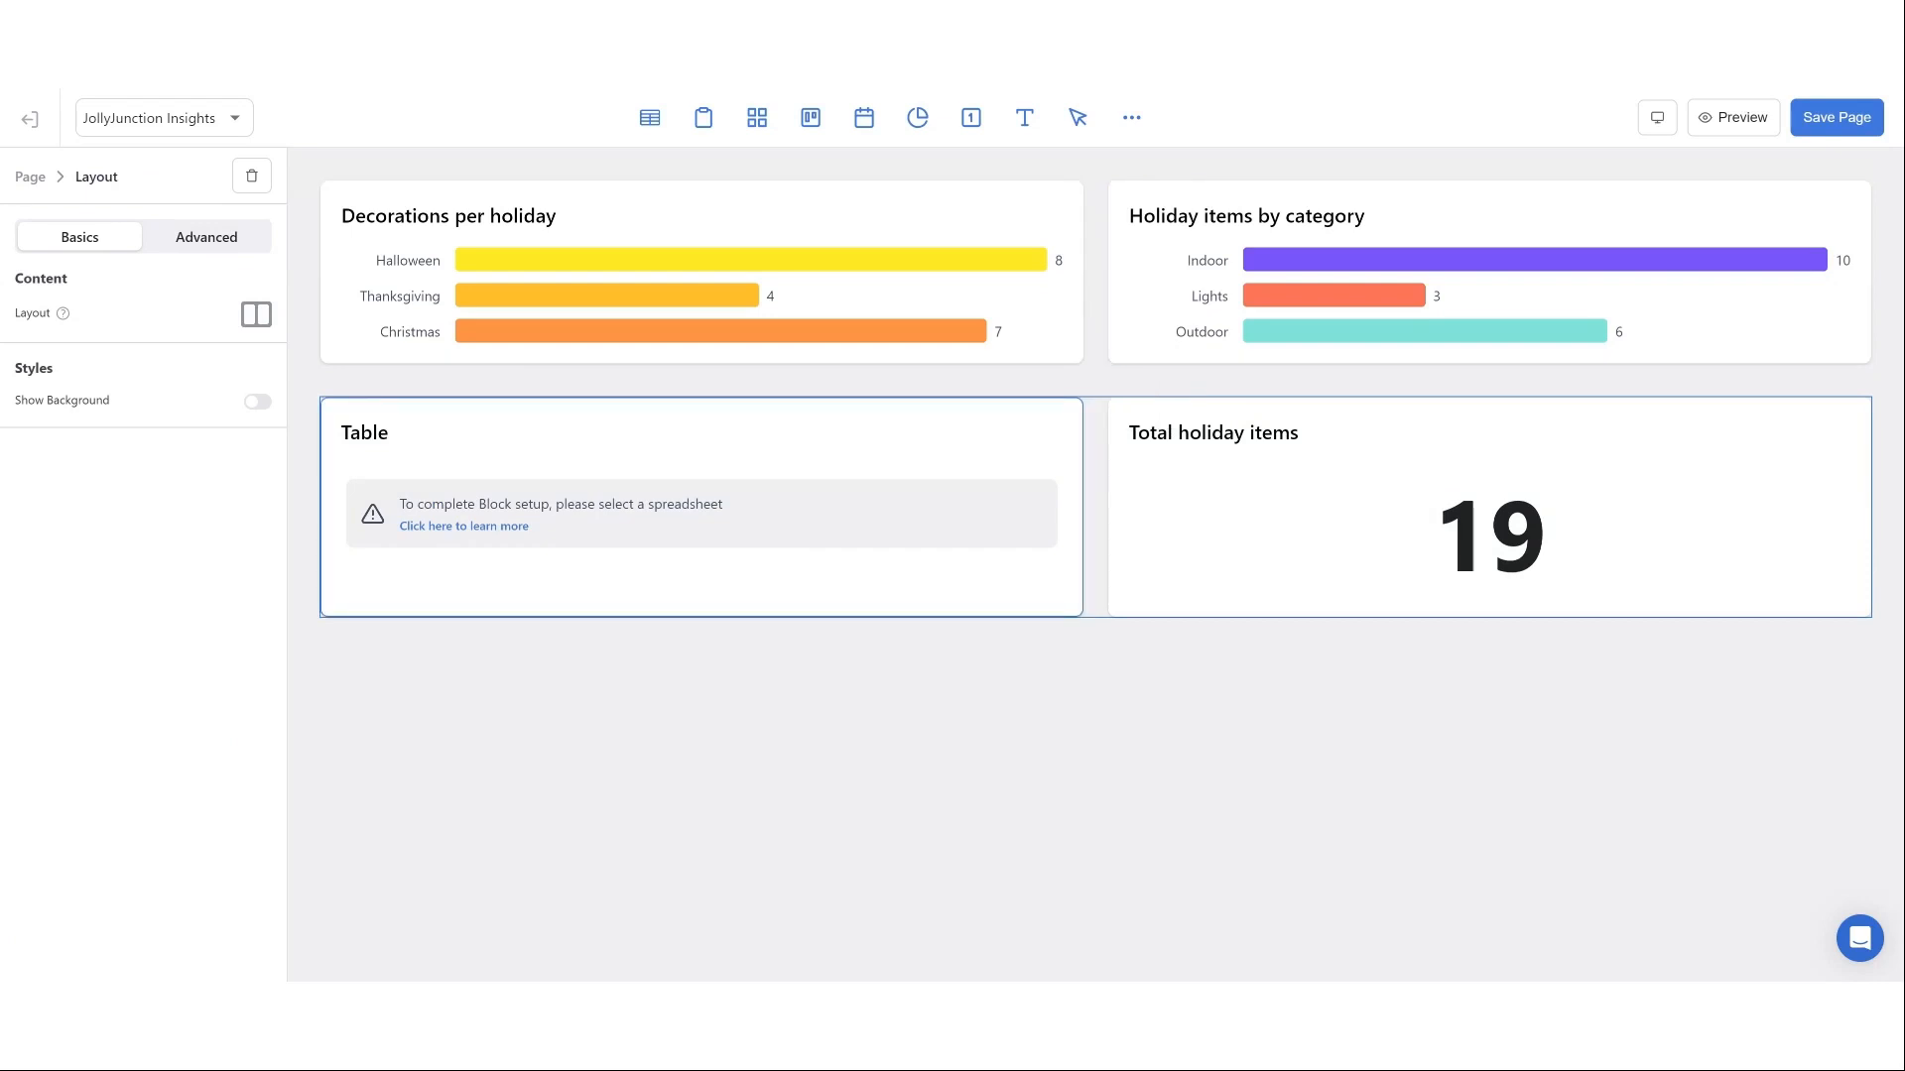
- Connect the table in the lower layout's first column to the Holidays spreadsheet and label it "Wishlist items"
click(689, 453)
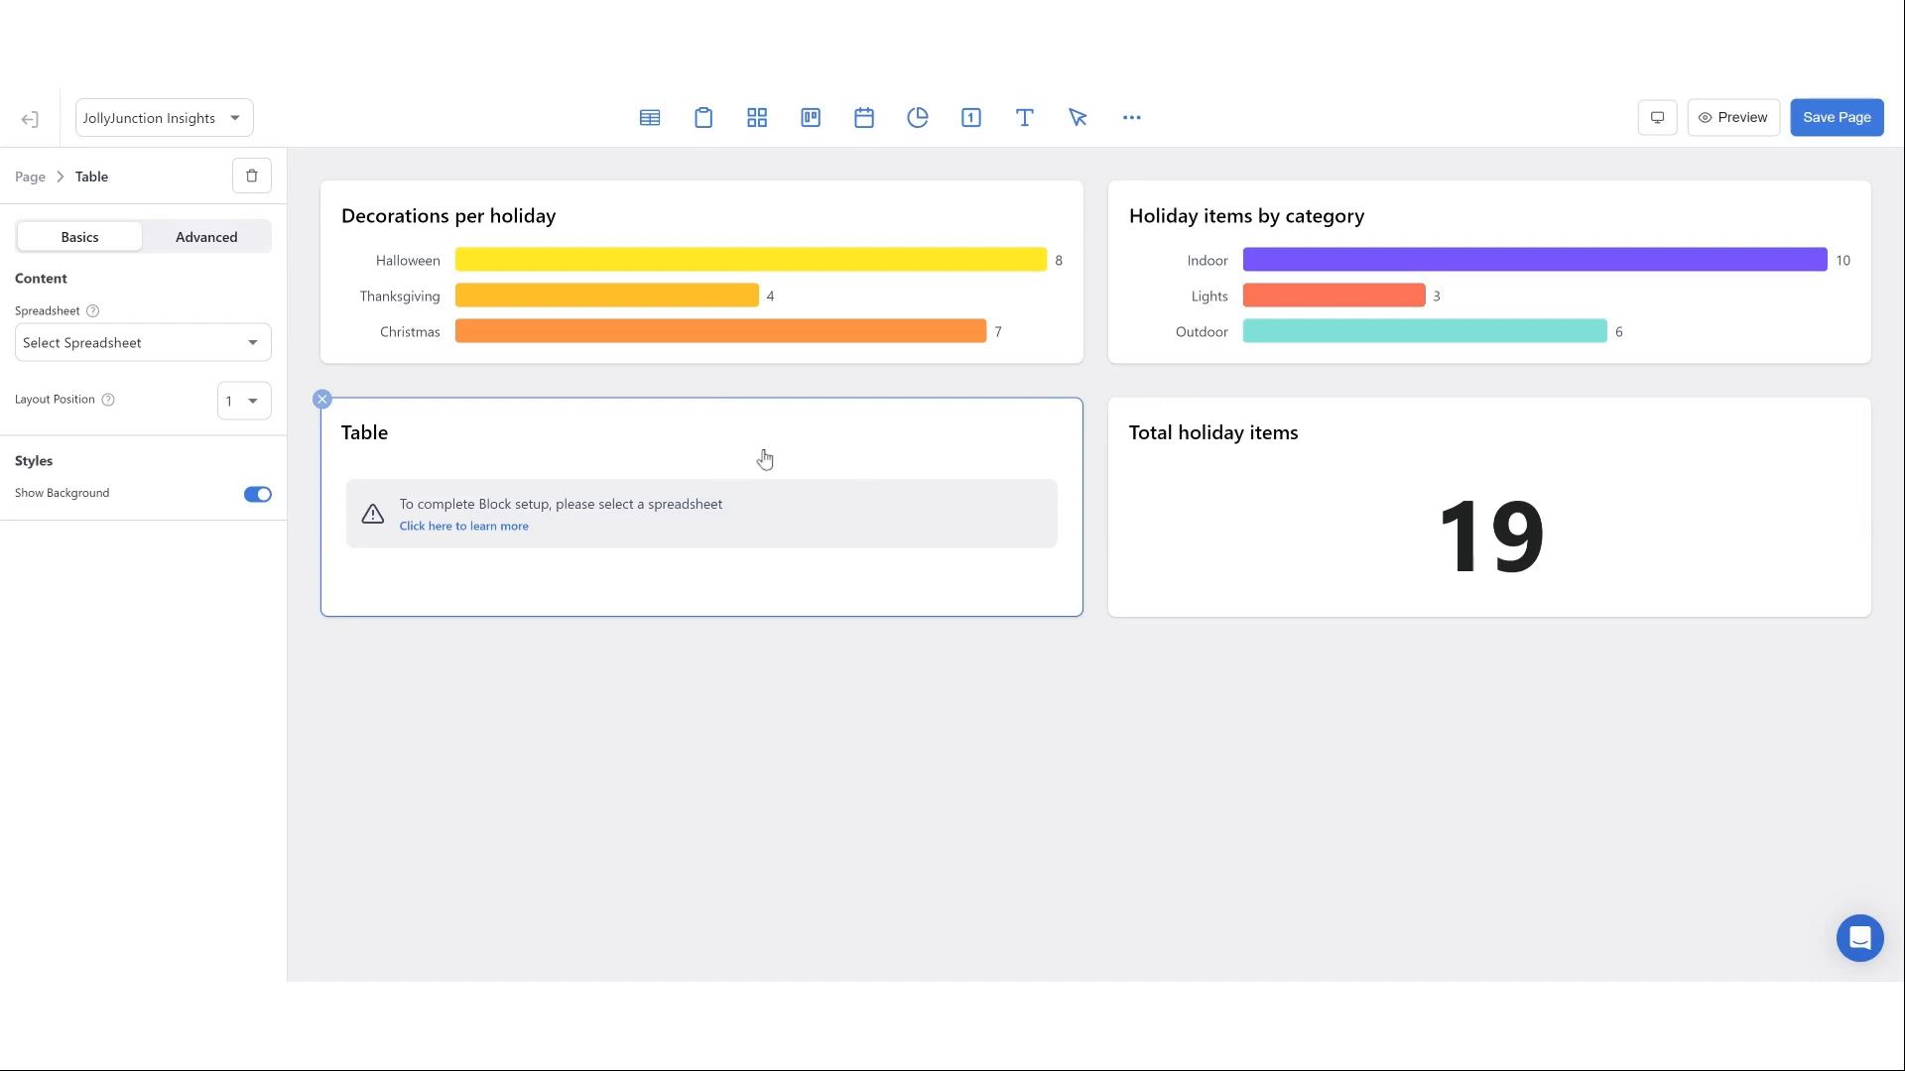
click(174, 343)
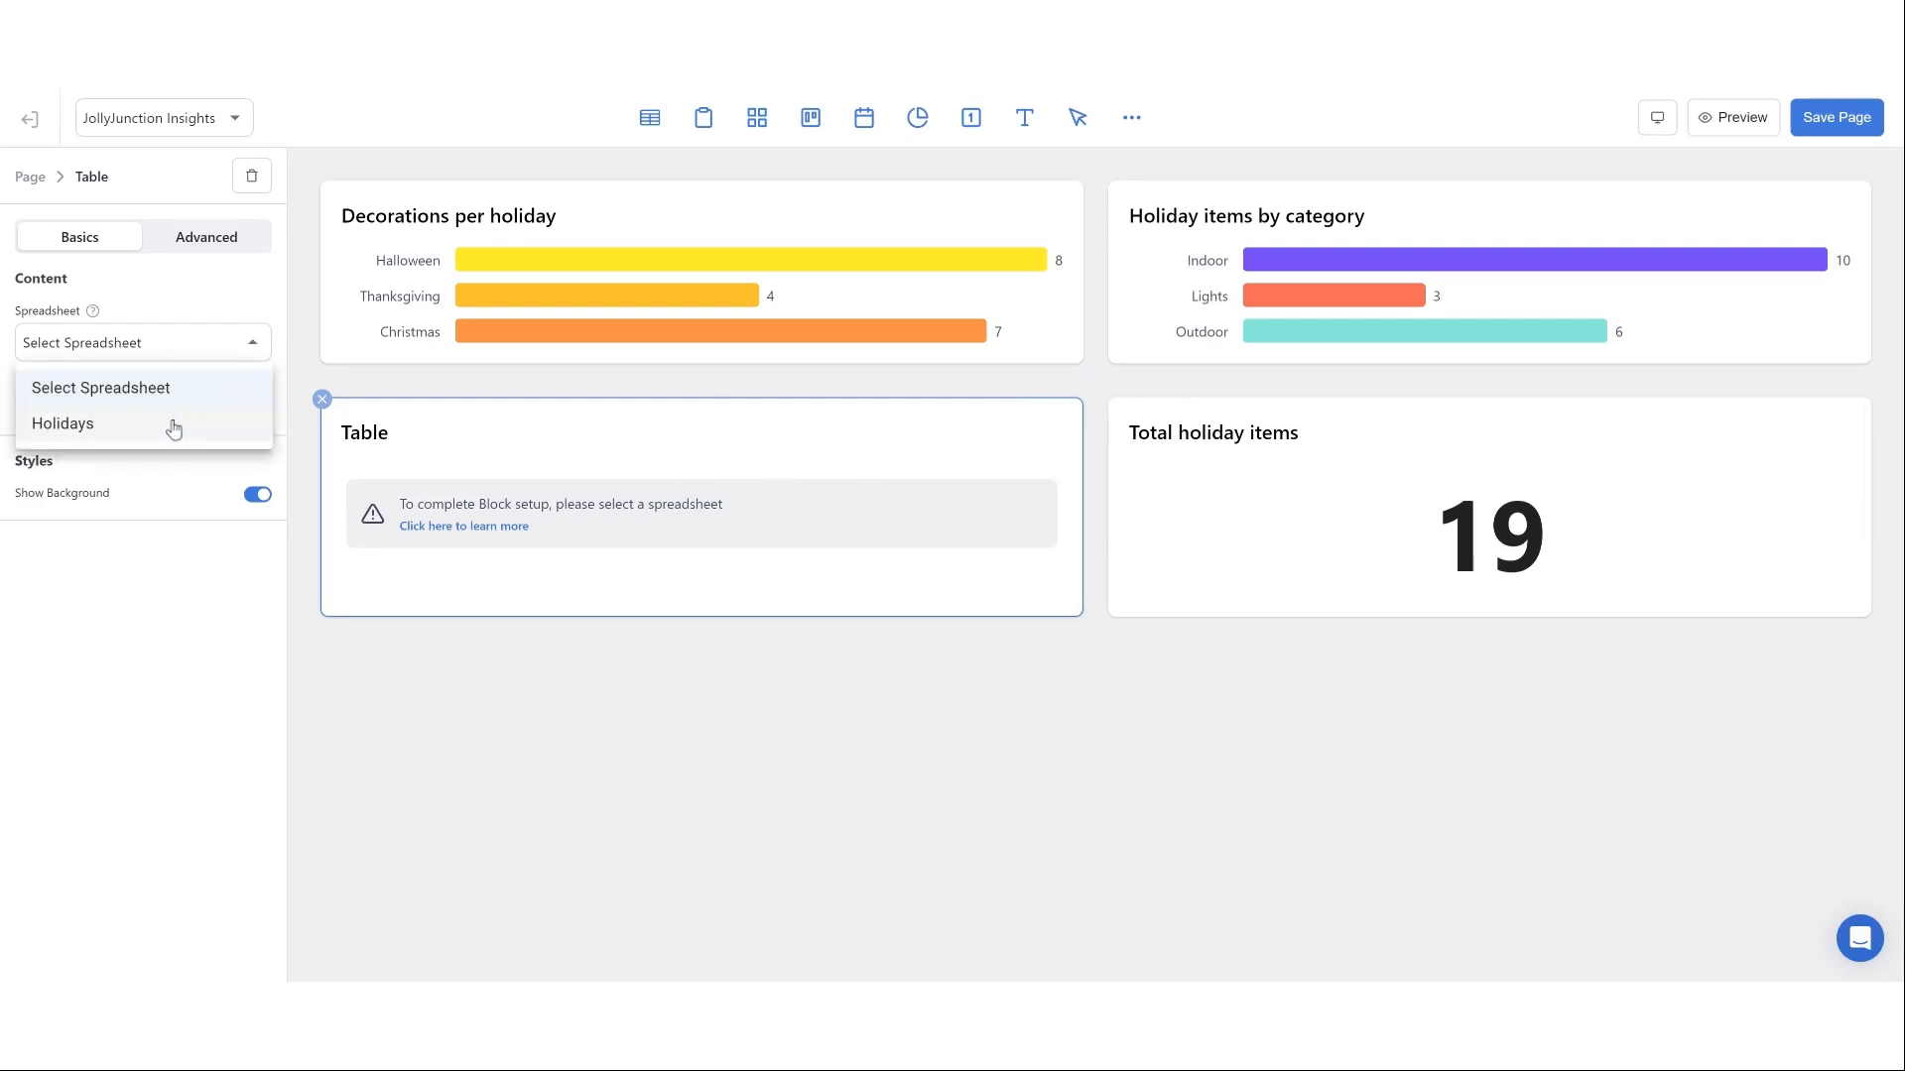
click(177, 430)
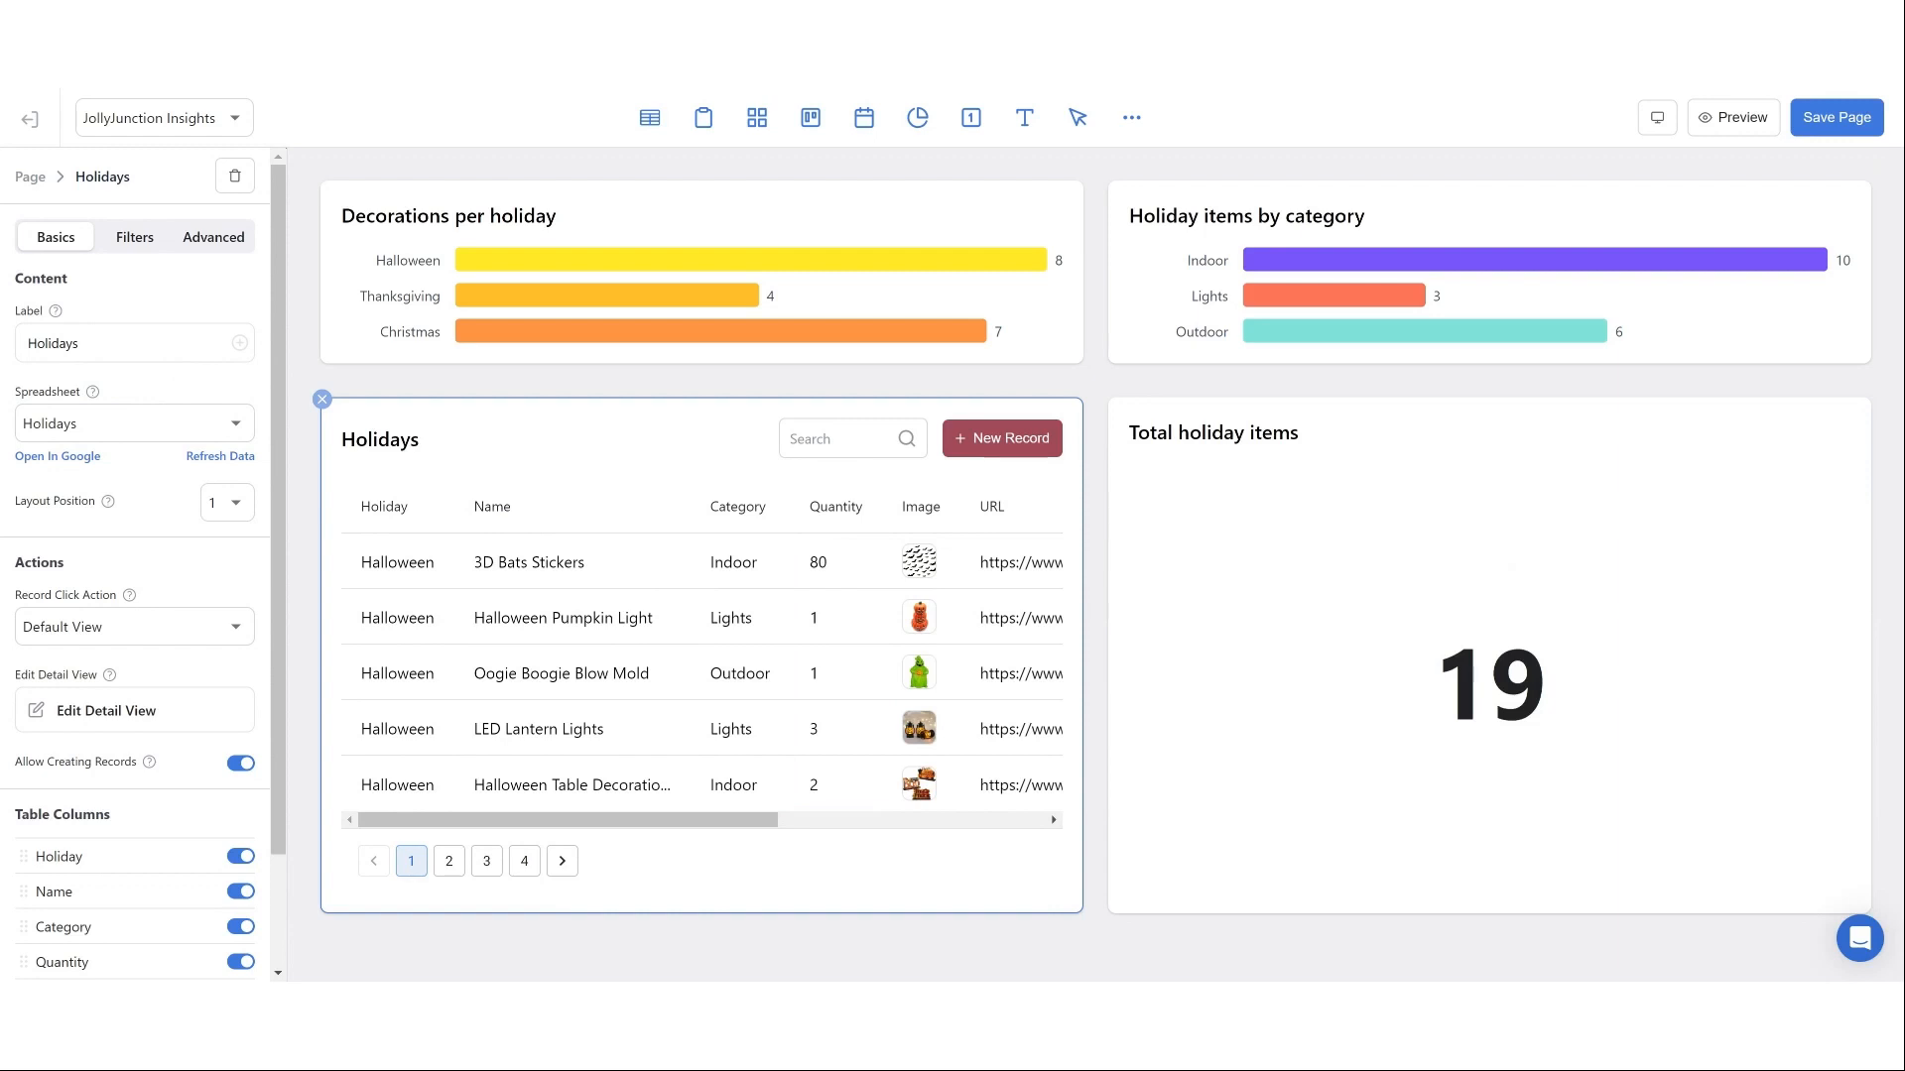
double_click(415, 442)
text(Wishlist items)
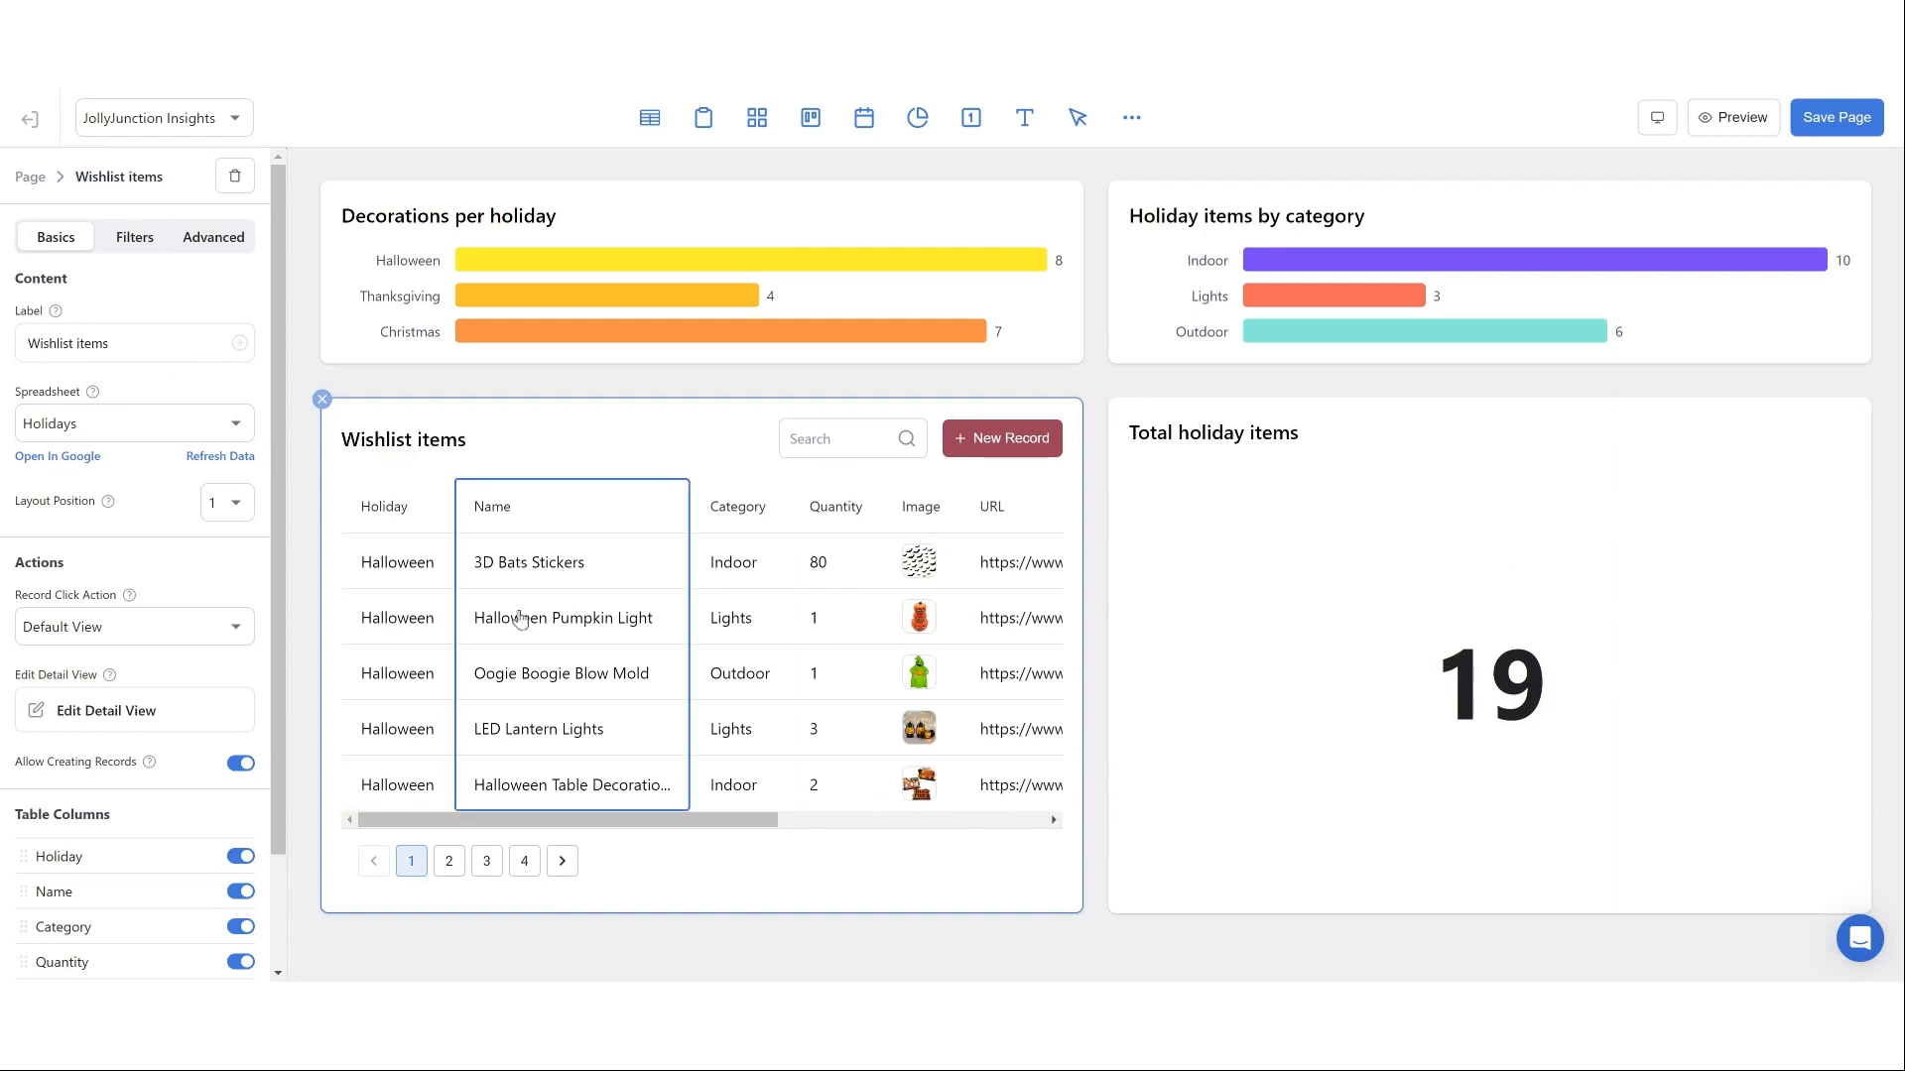
scroll(228, 706, down, 2)
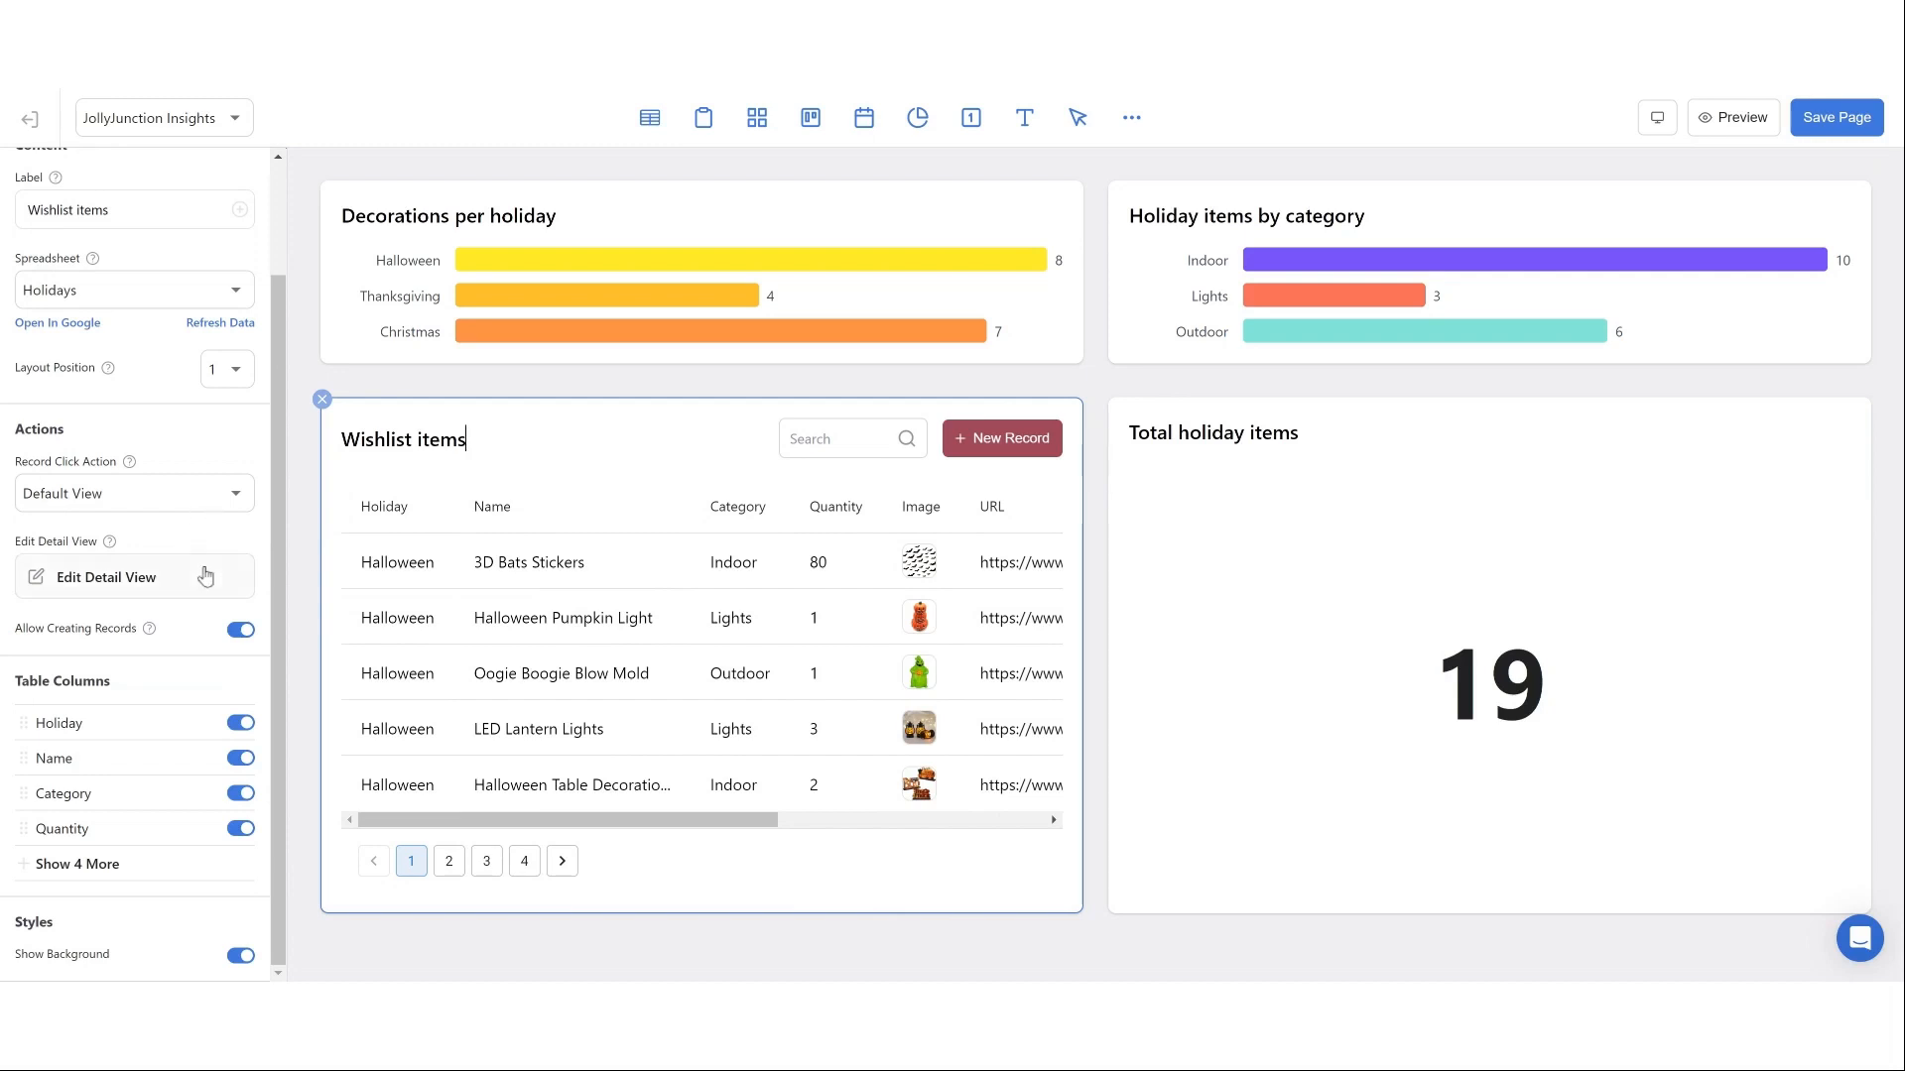
- Set the Wishlist items table's record click action to None and hide its Category and Quantity columns
click(217, 504)
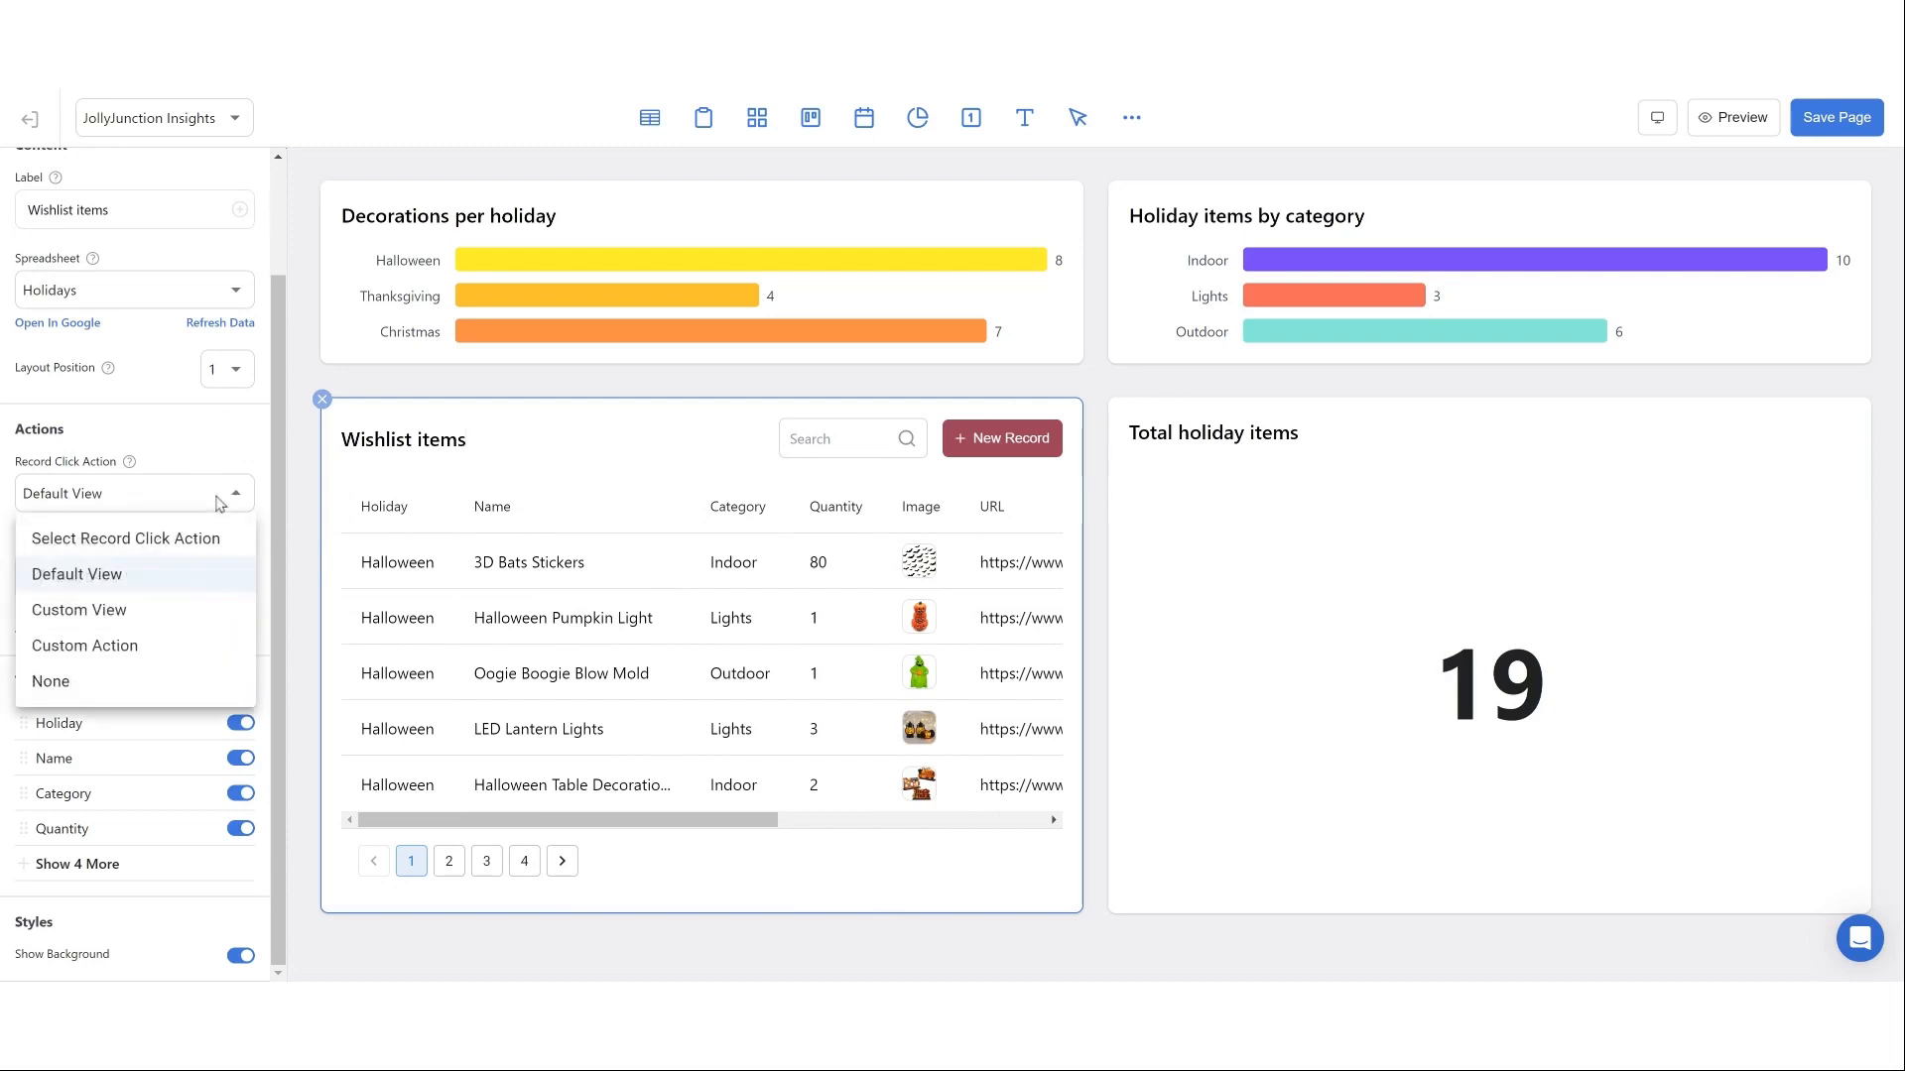
click(178, 679)
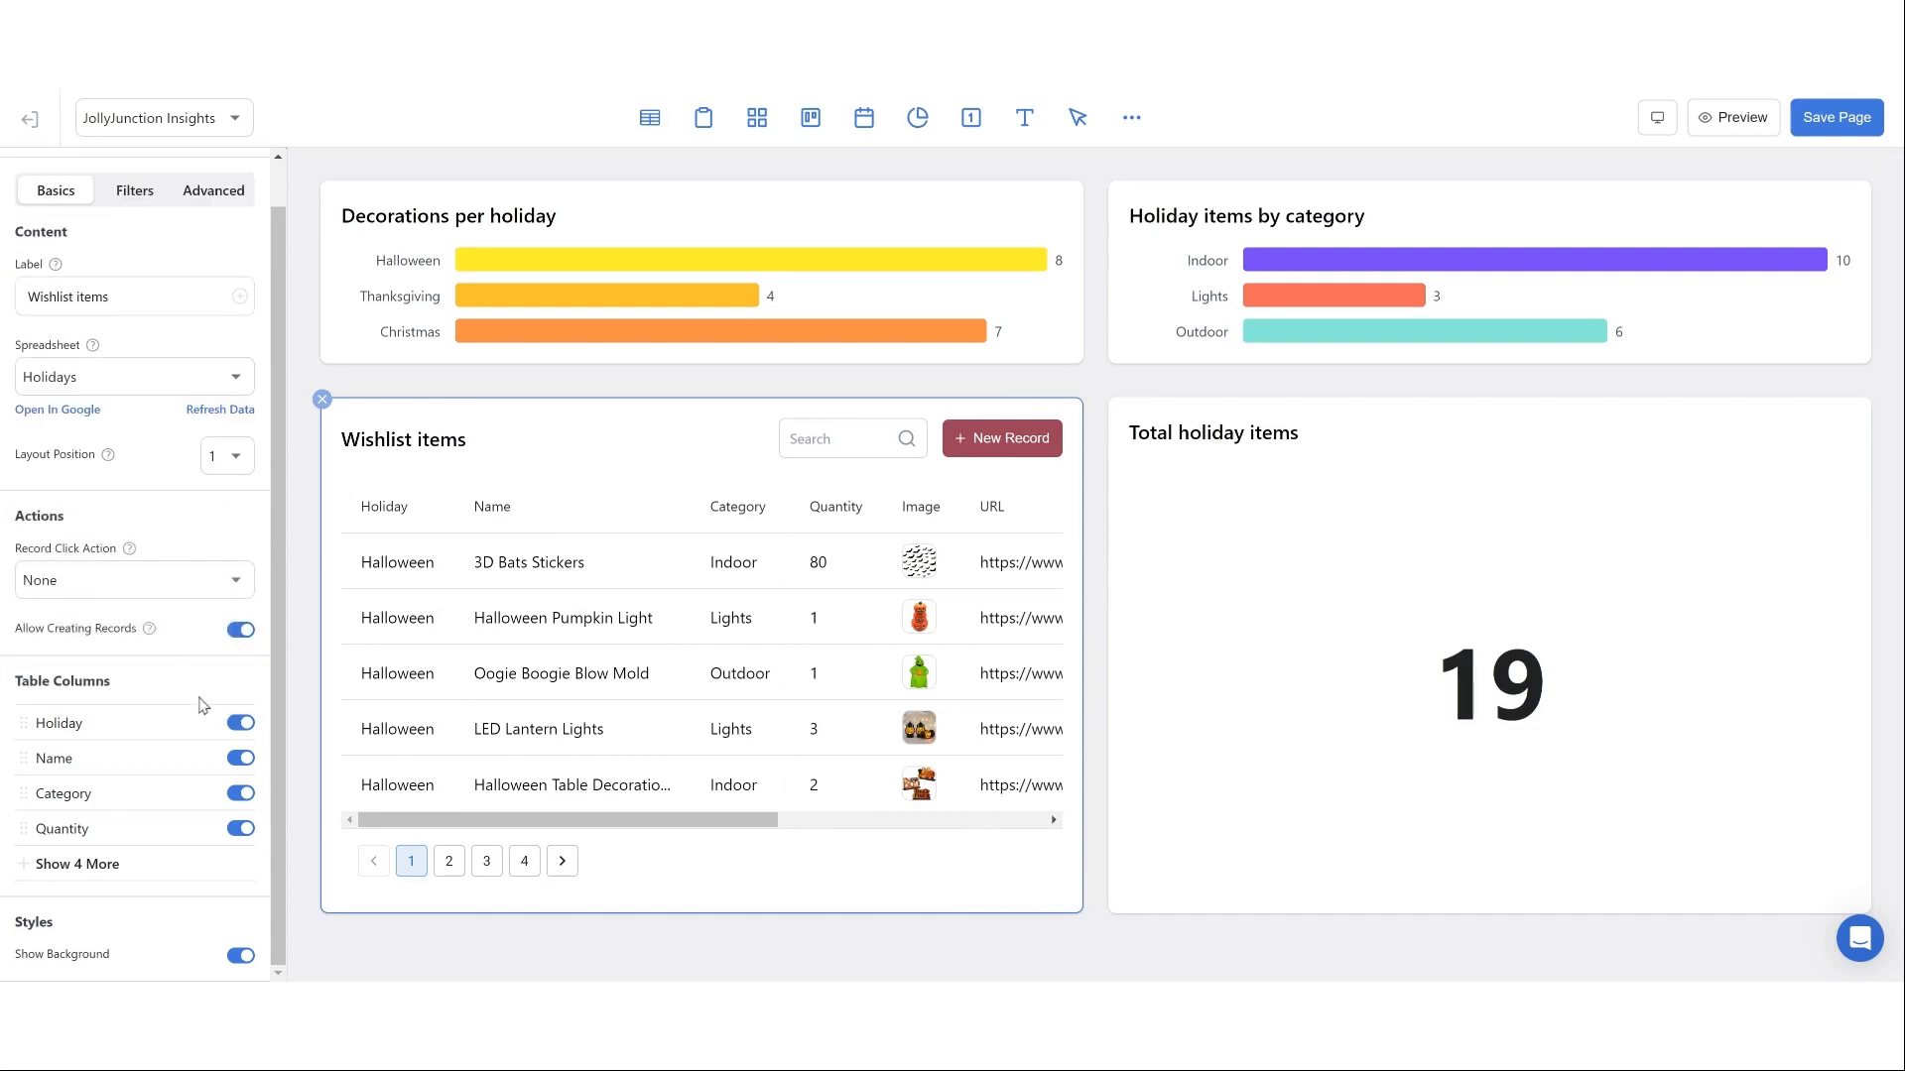
click(238, 802)
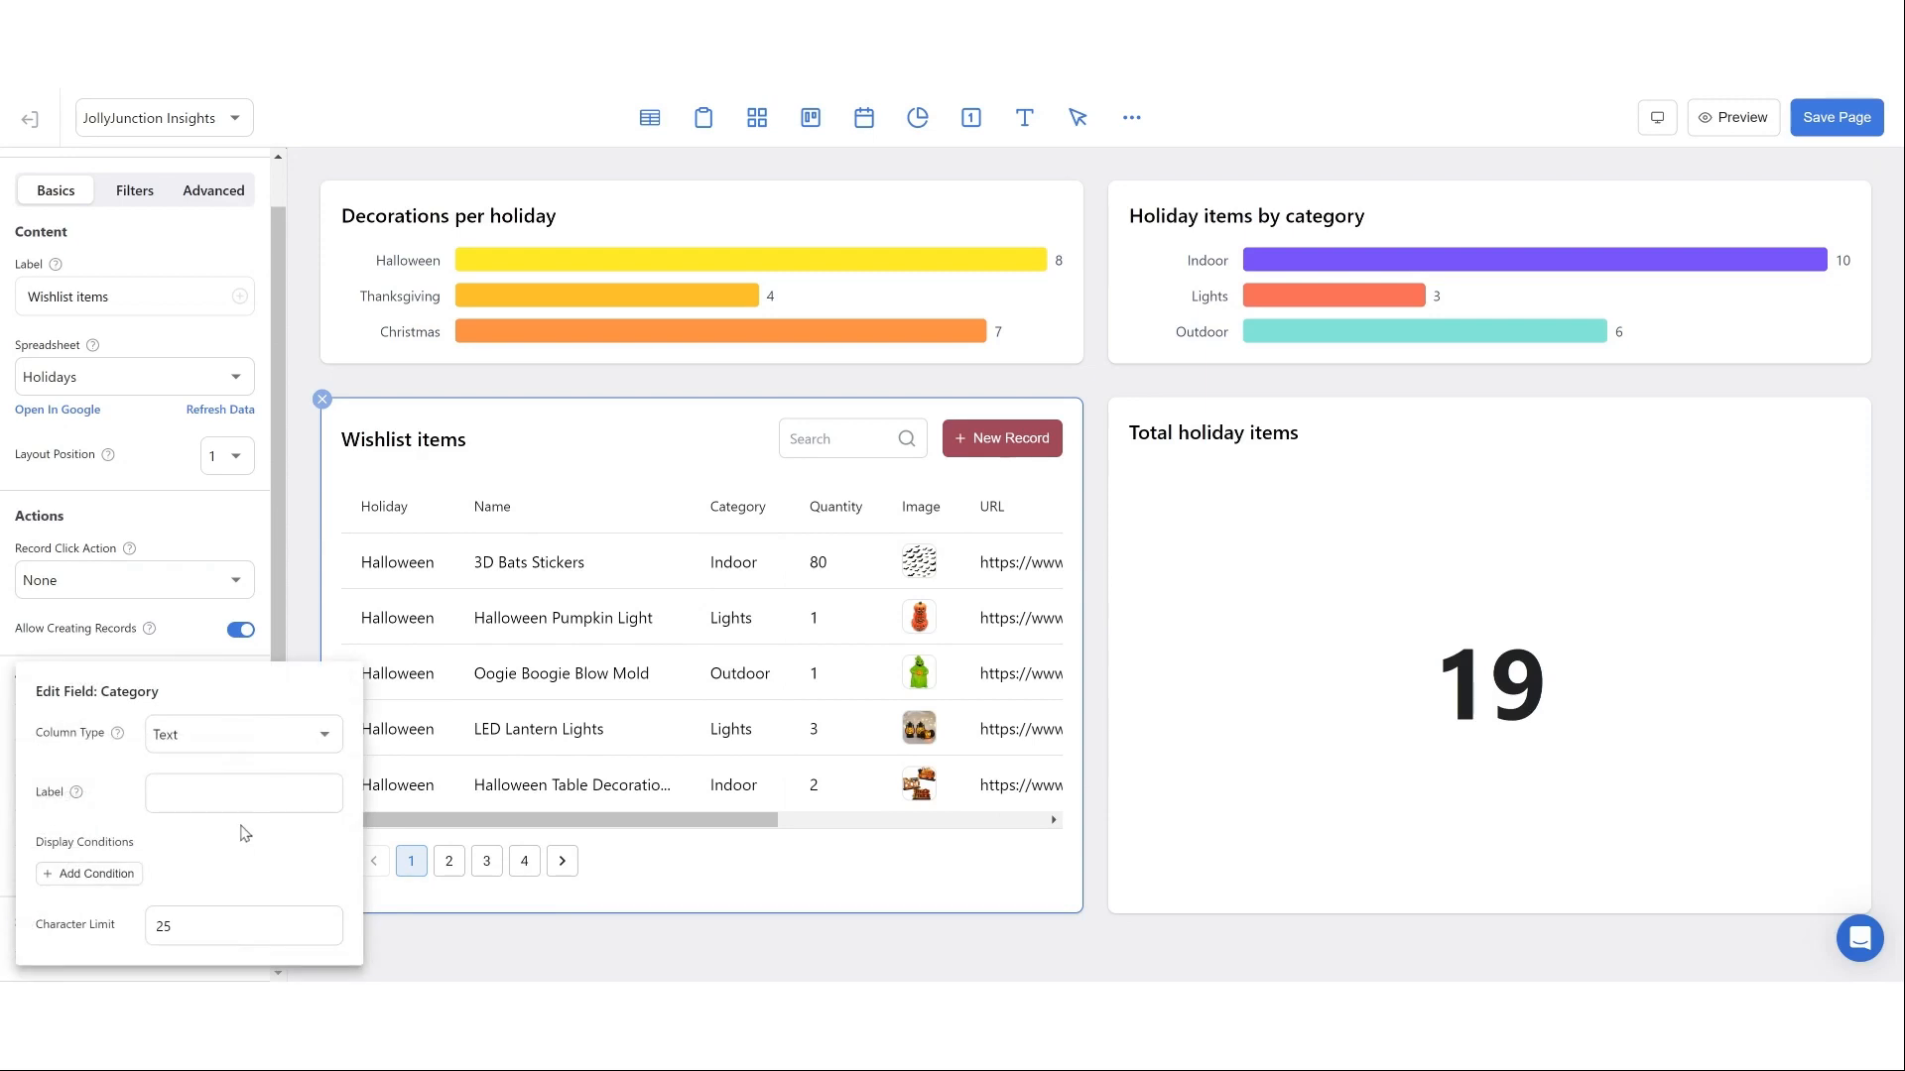
click(273, 640)
click(240, 794)
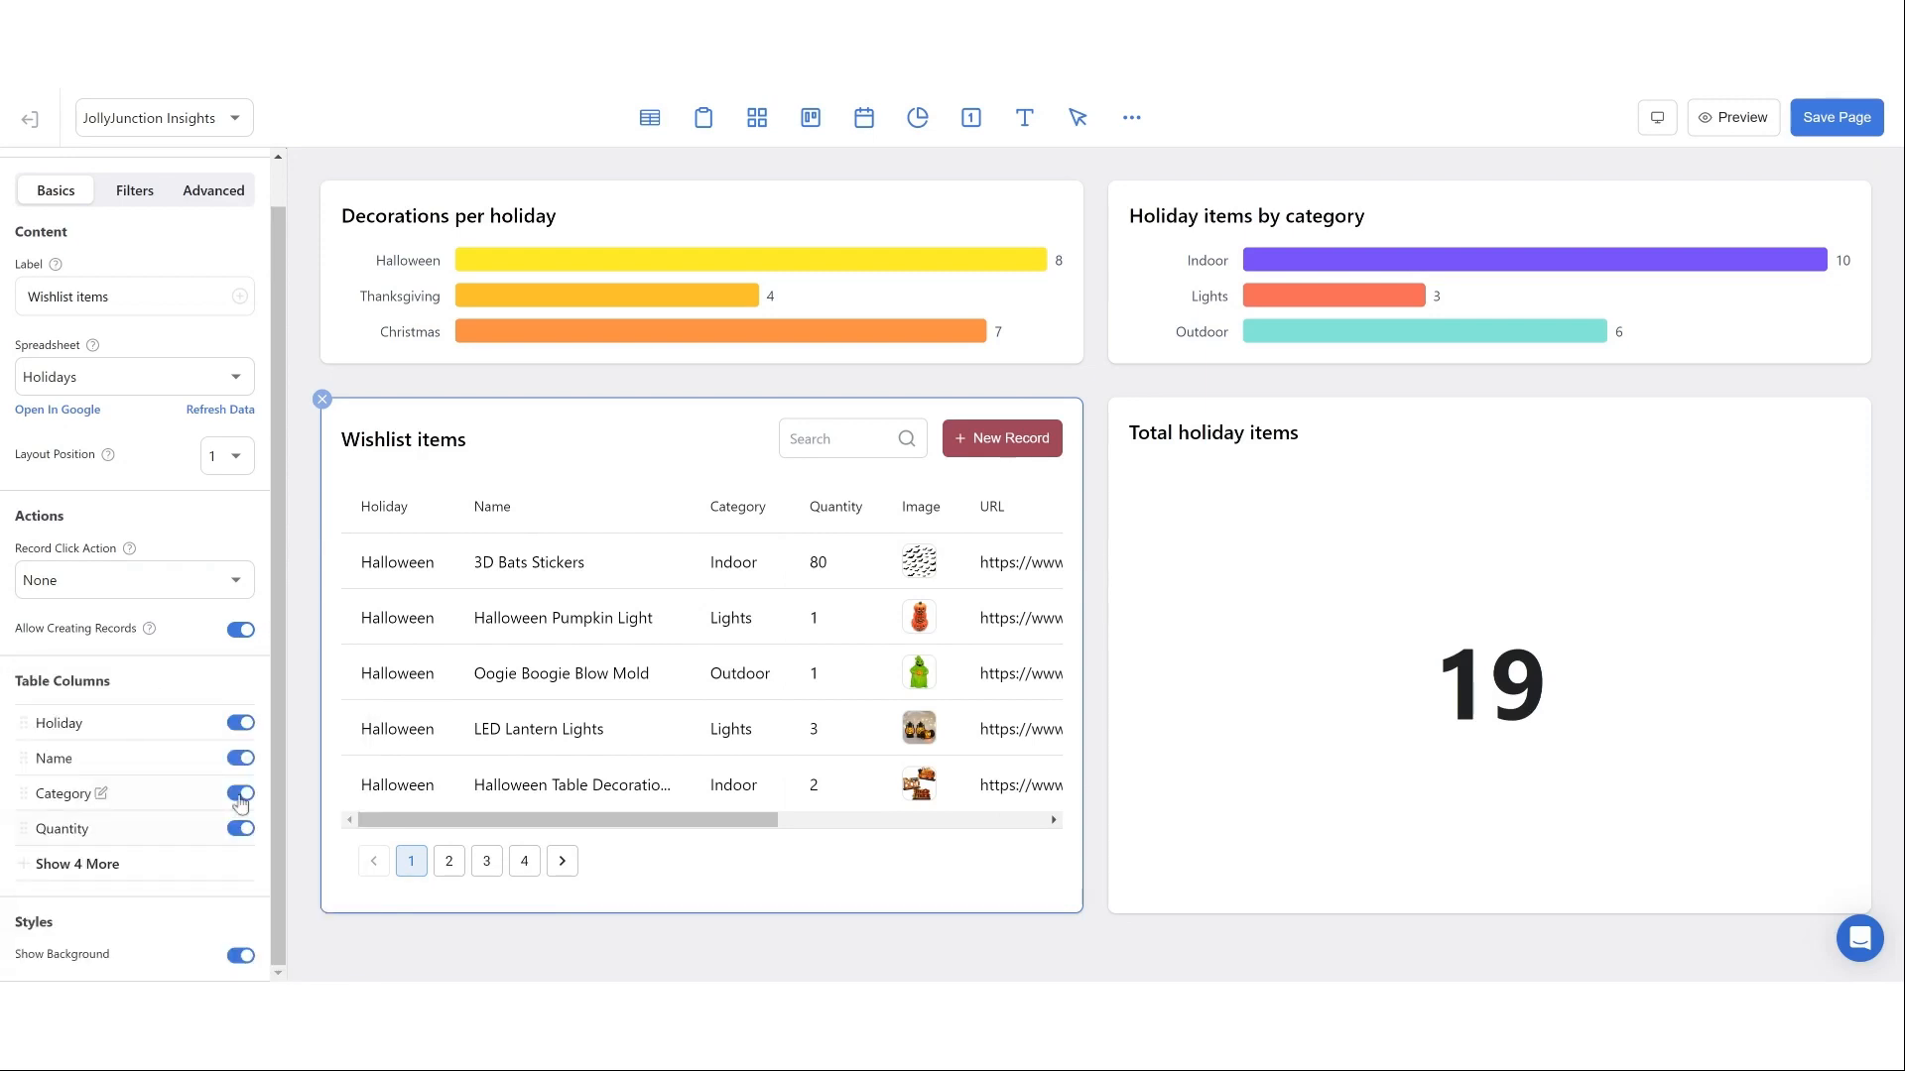
click(239, 829)
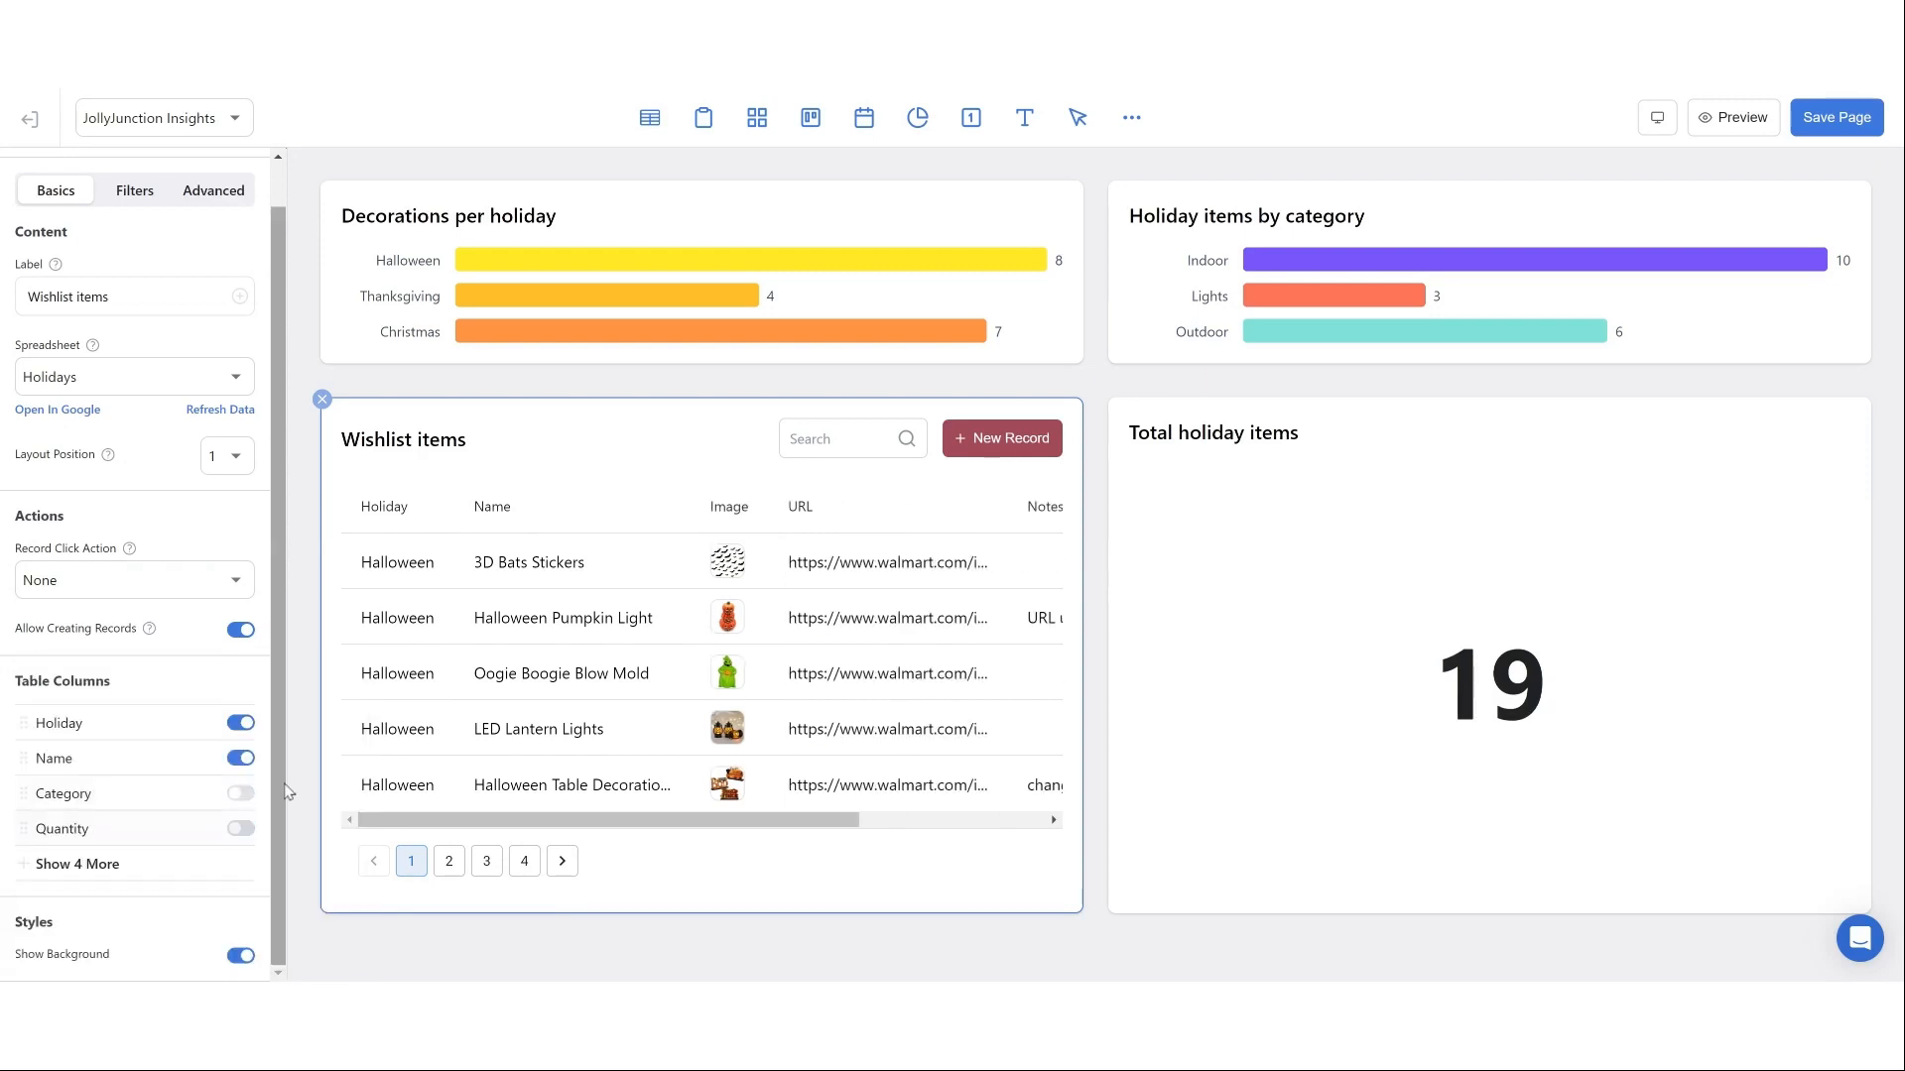
- Hide the Notes and Purchased columns of the Wishlist items table and disallow creating records in it
click(64, 864)
scroll(76, 829, down, 1)
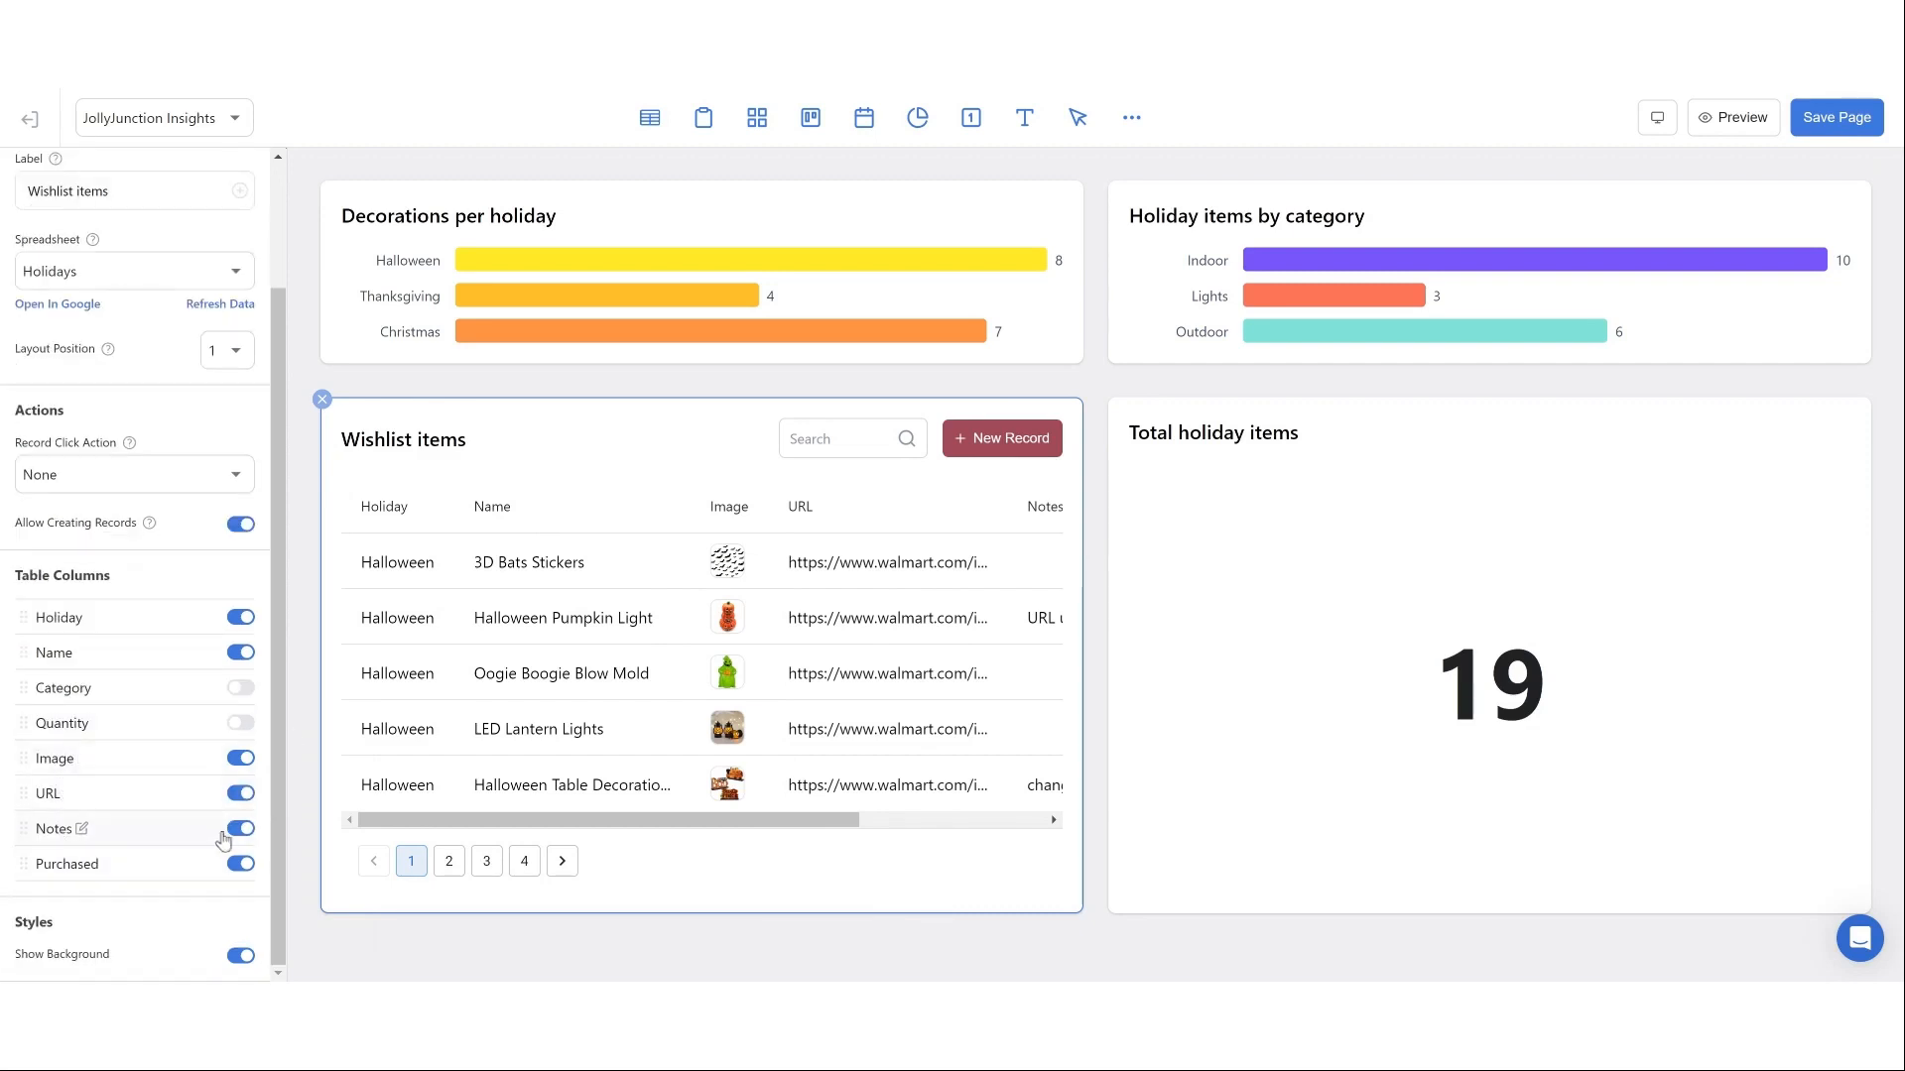
click(238, 865)
click(238, 865)
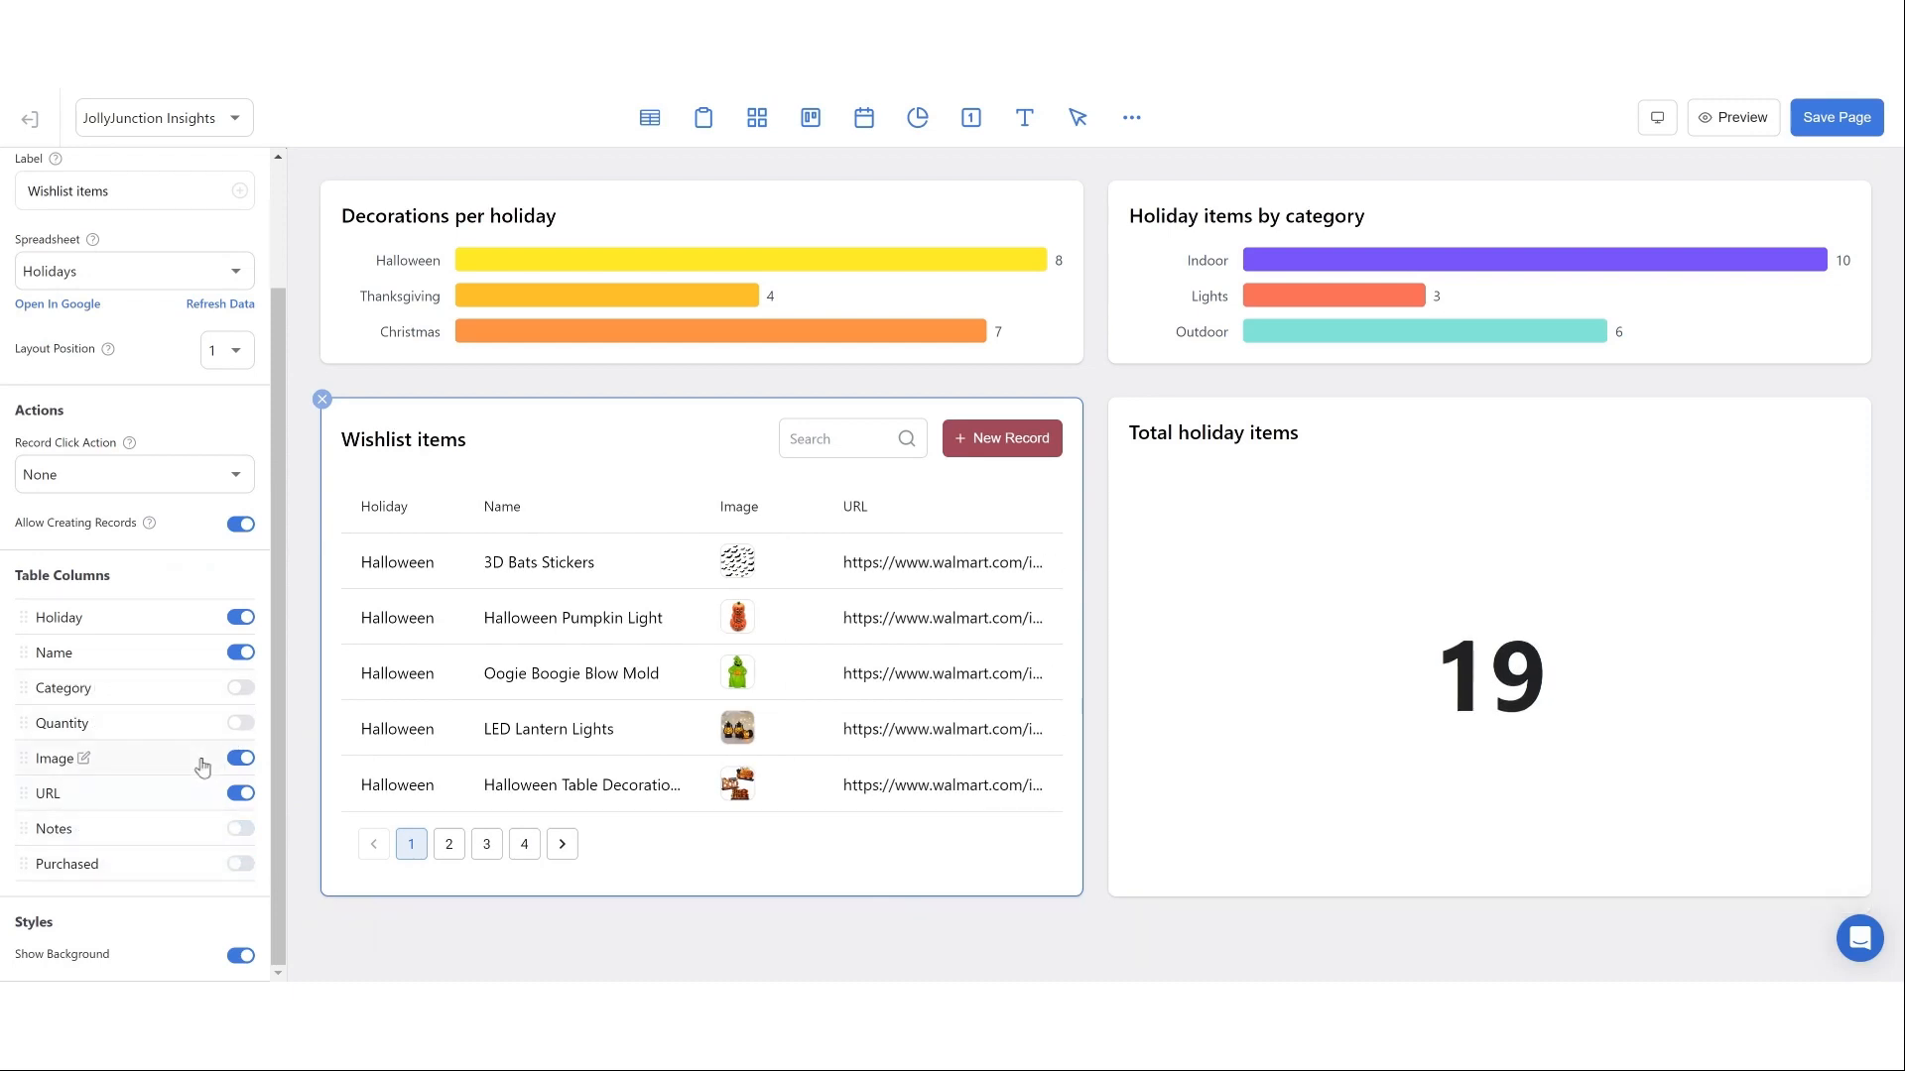
click(240, 524)
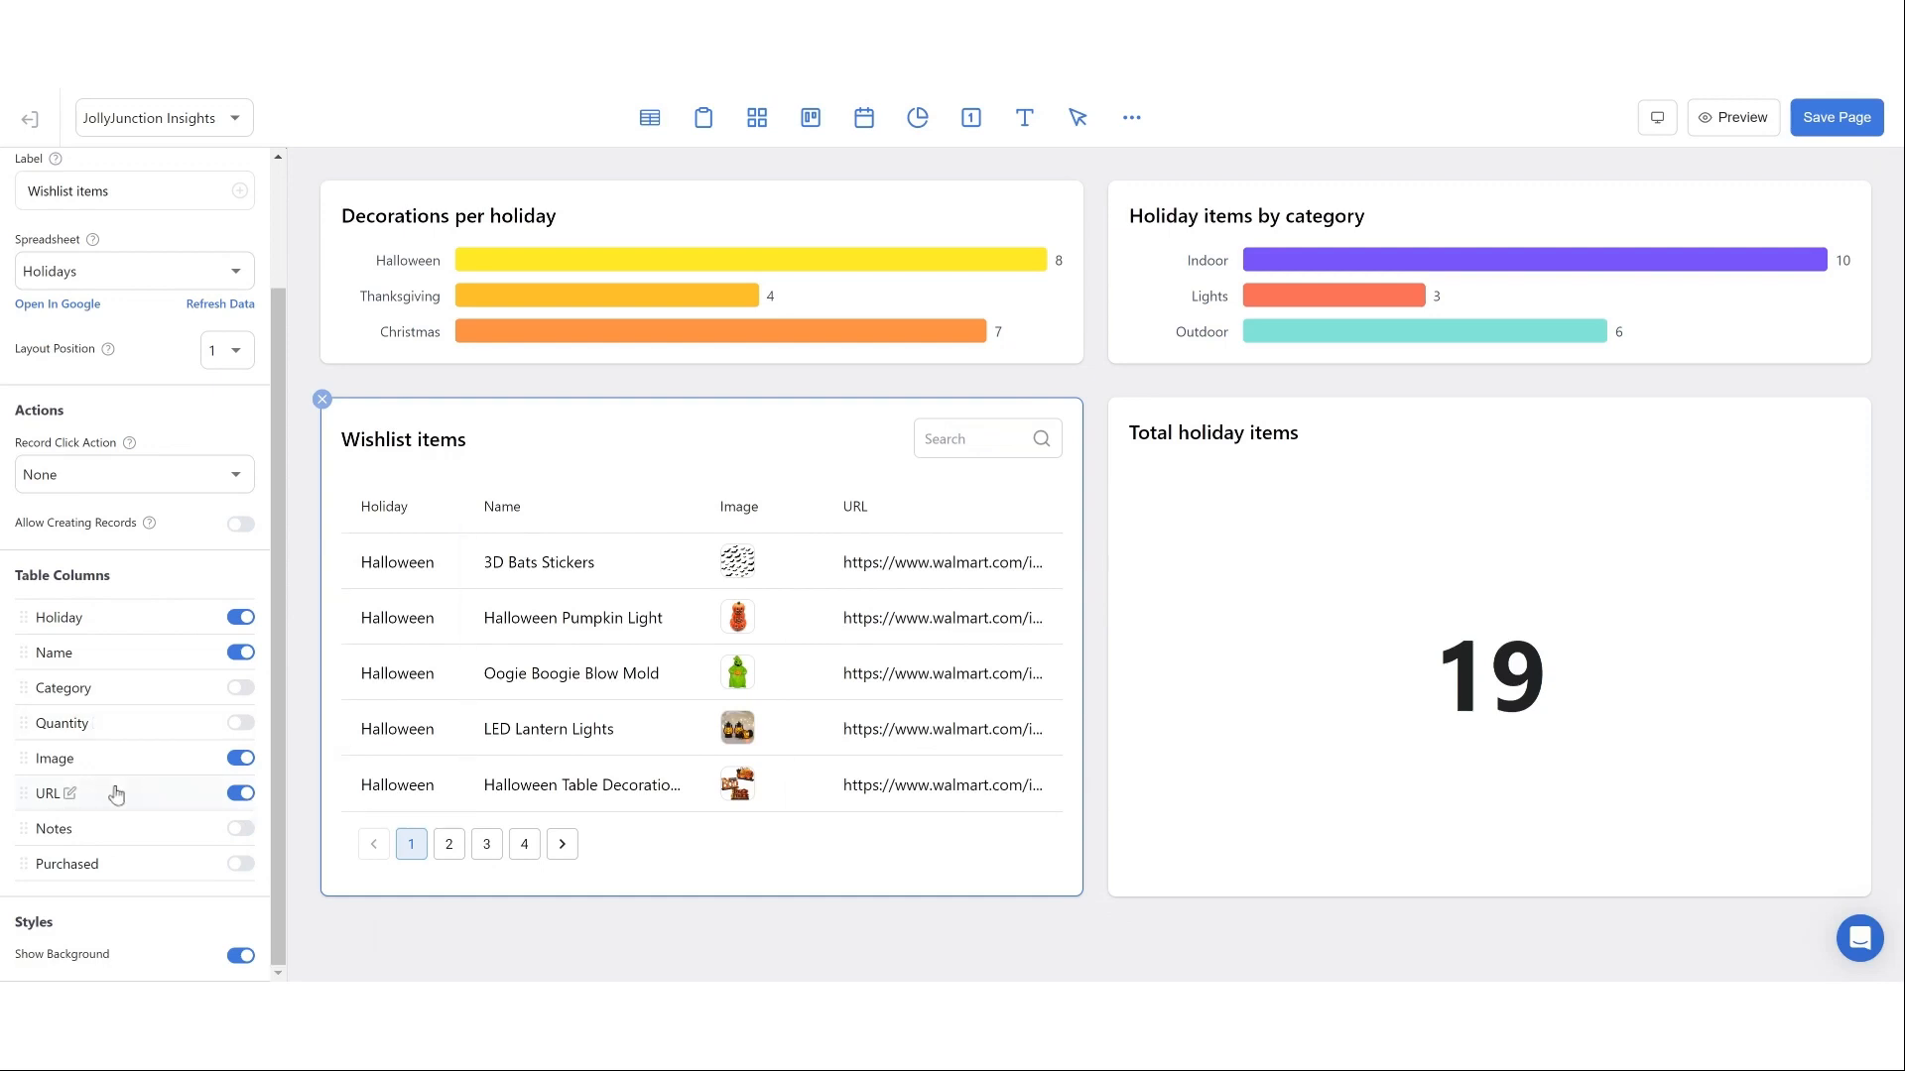
- Change the Wishlist items table's URL column to the Link type with the link text "Buy"
click(55, 799)
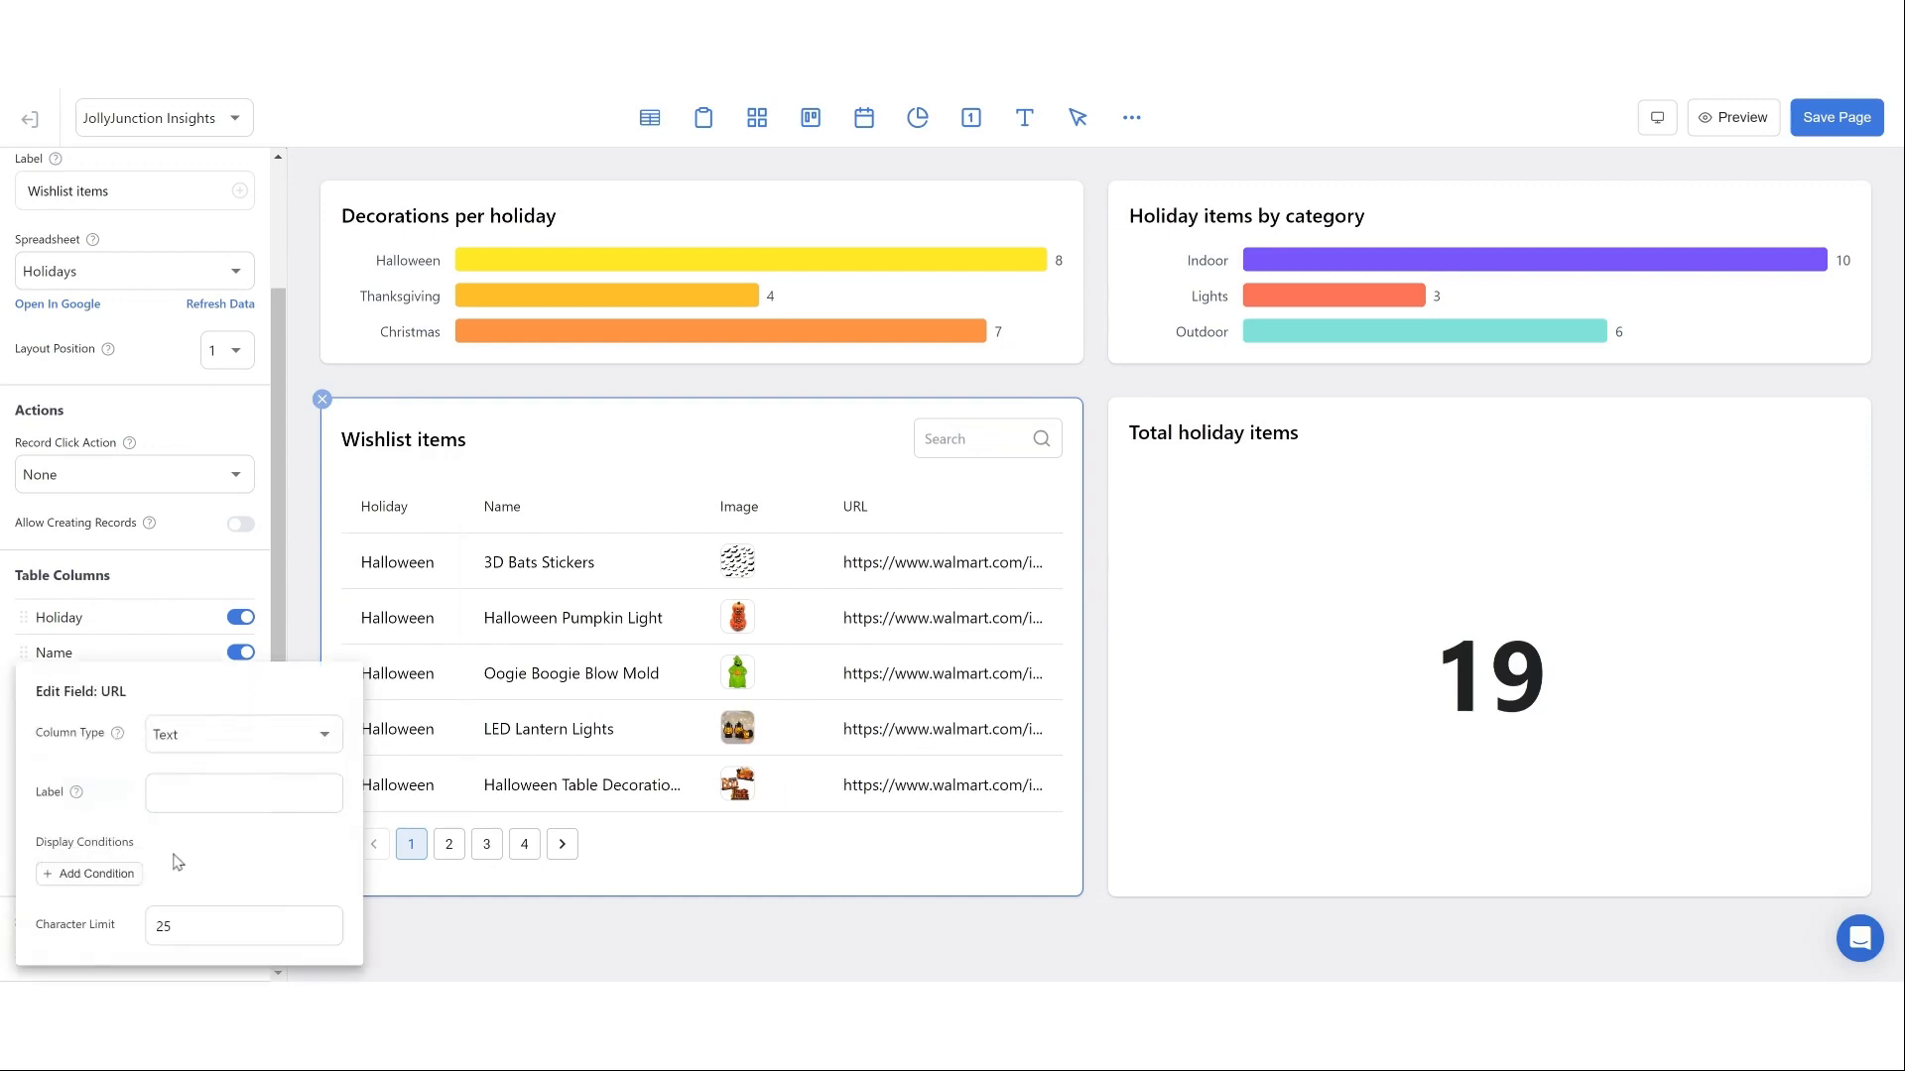
click(213, 737)
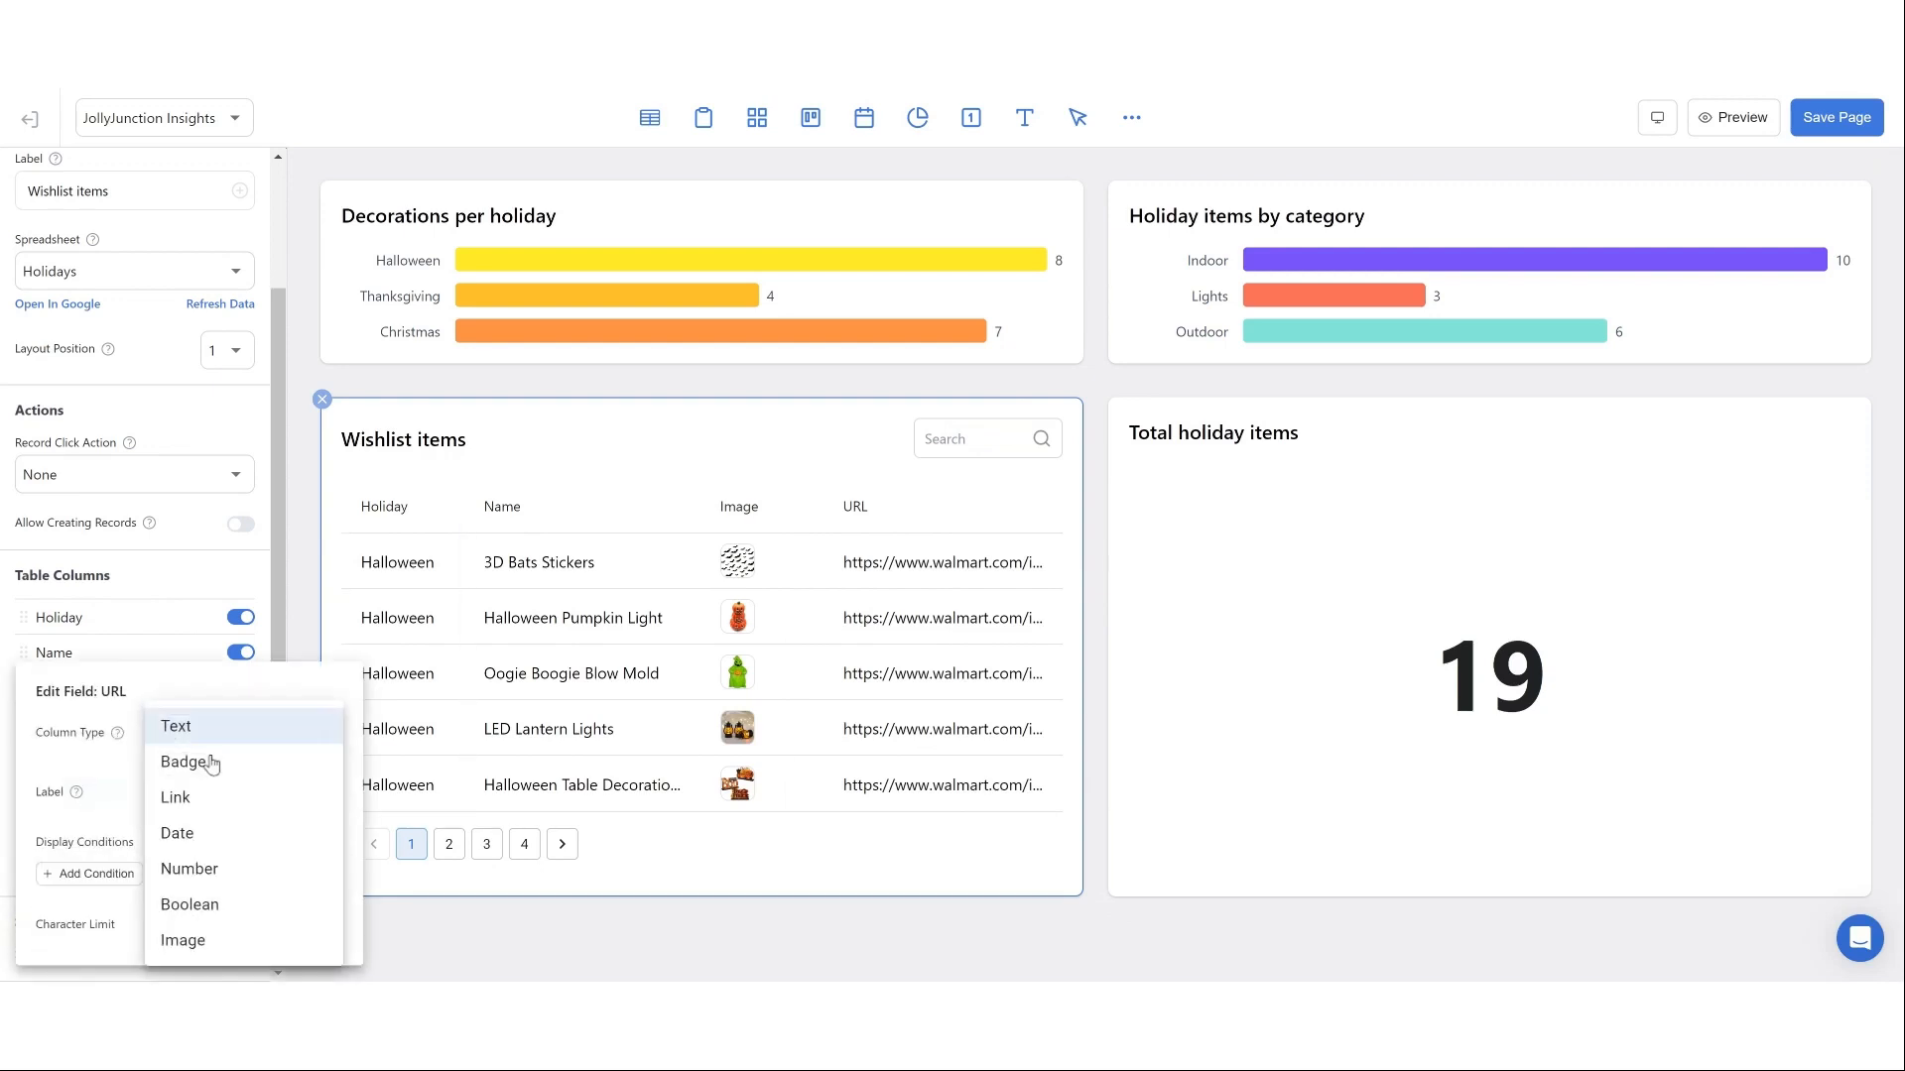
click(219, 808)
click(202, 928)
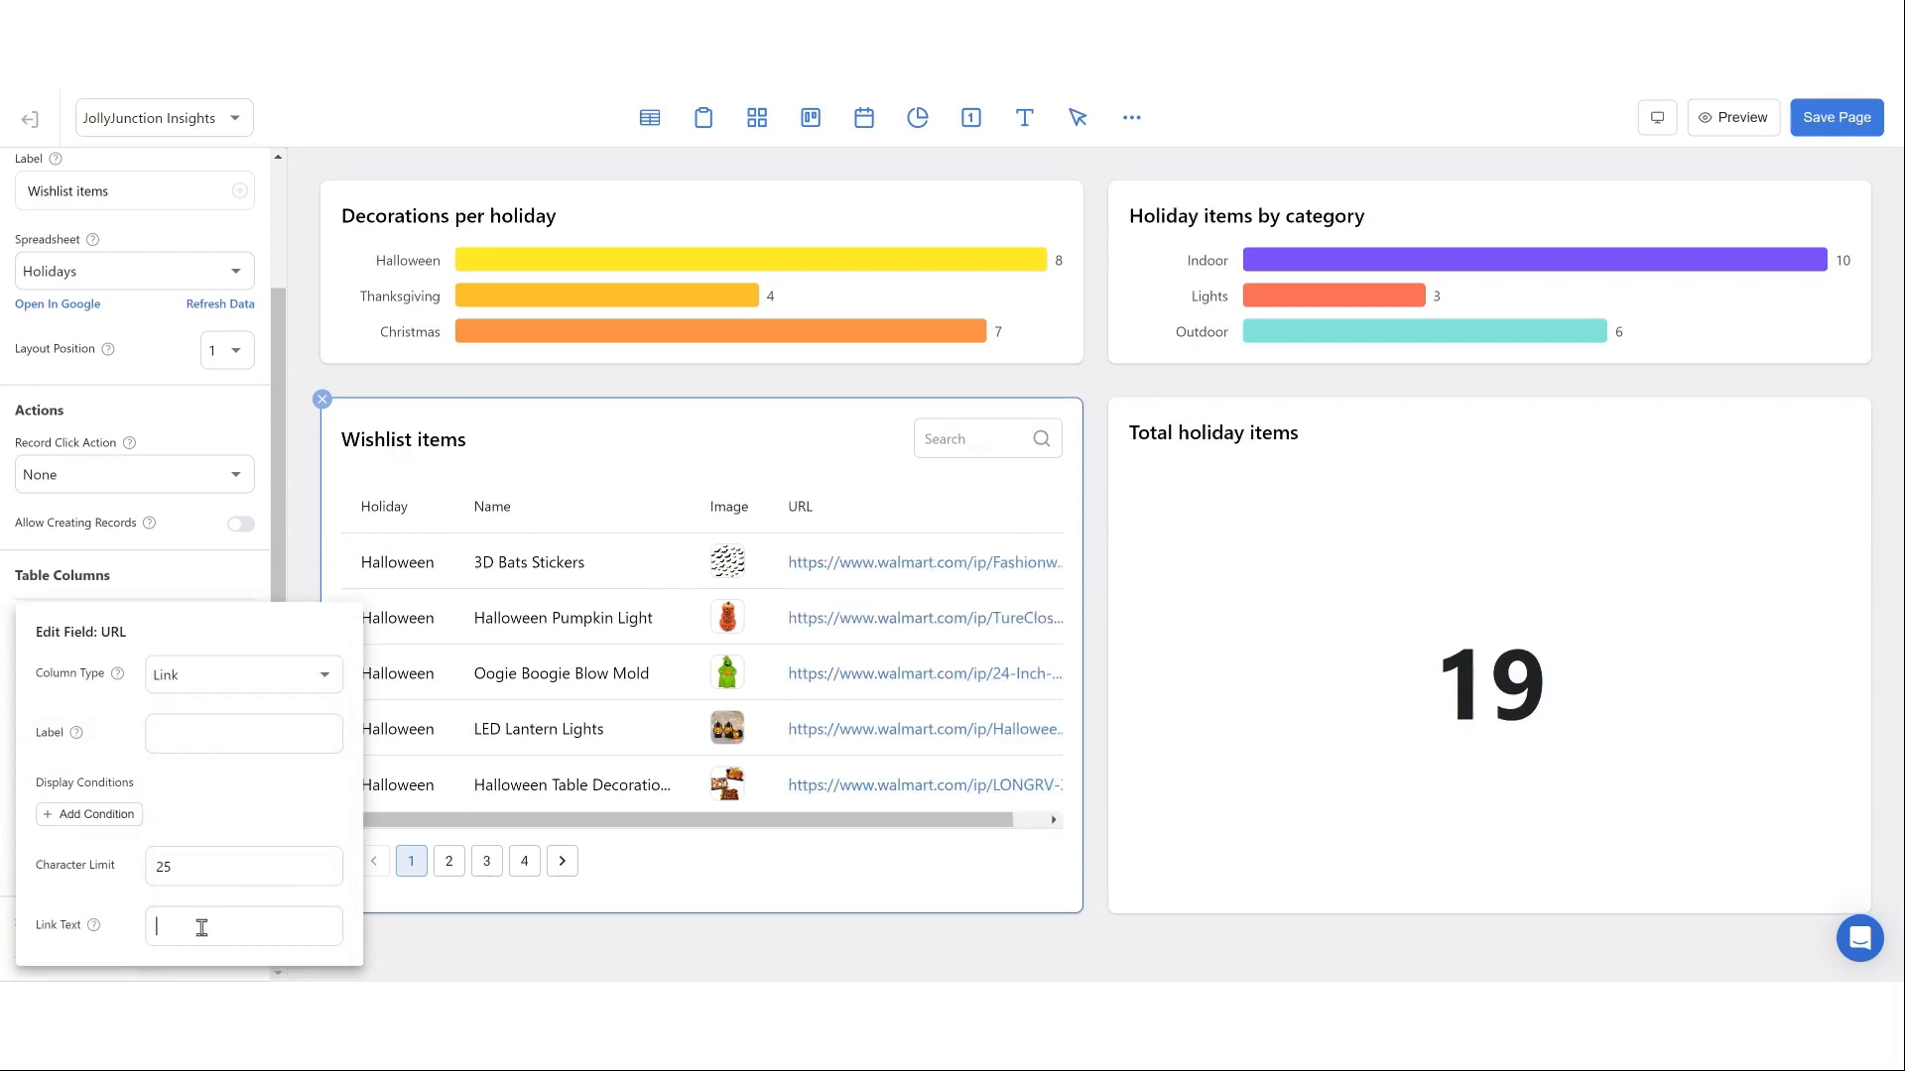
text(Buy)
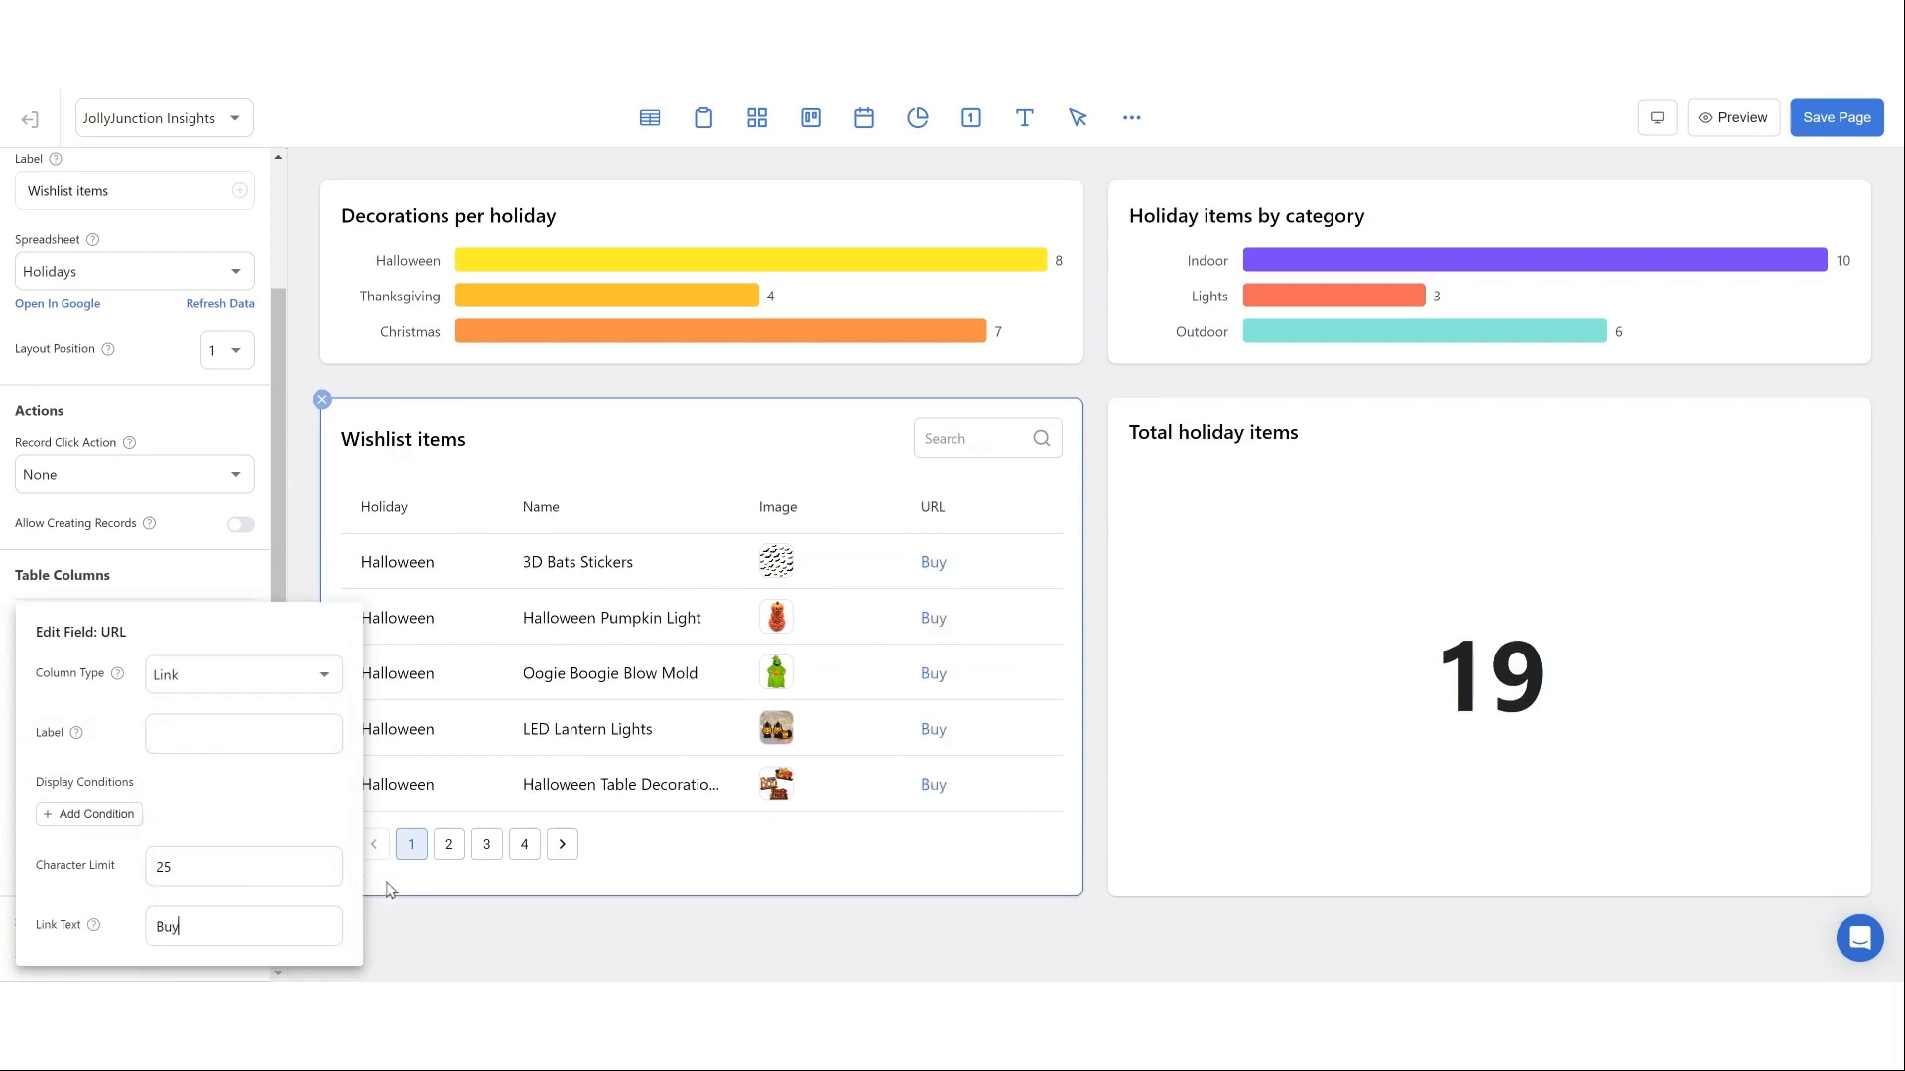
click(744, 870)
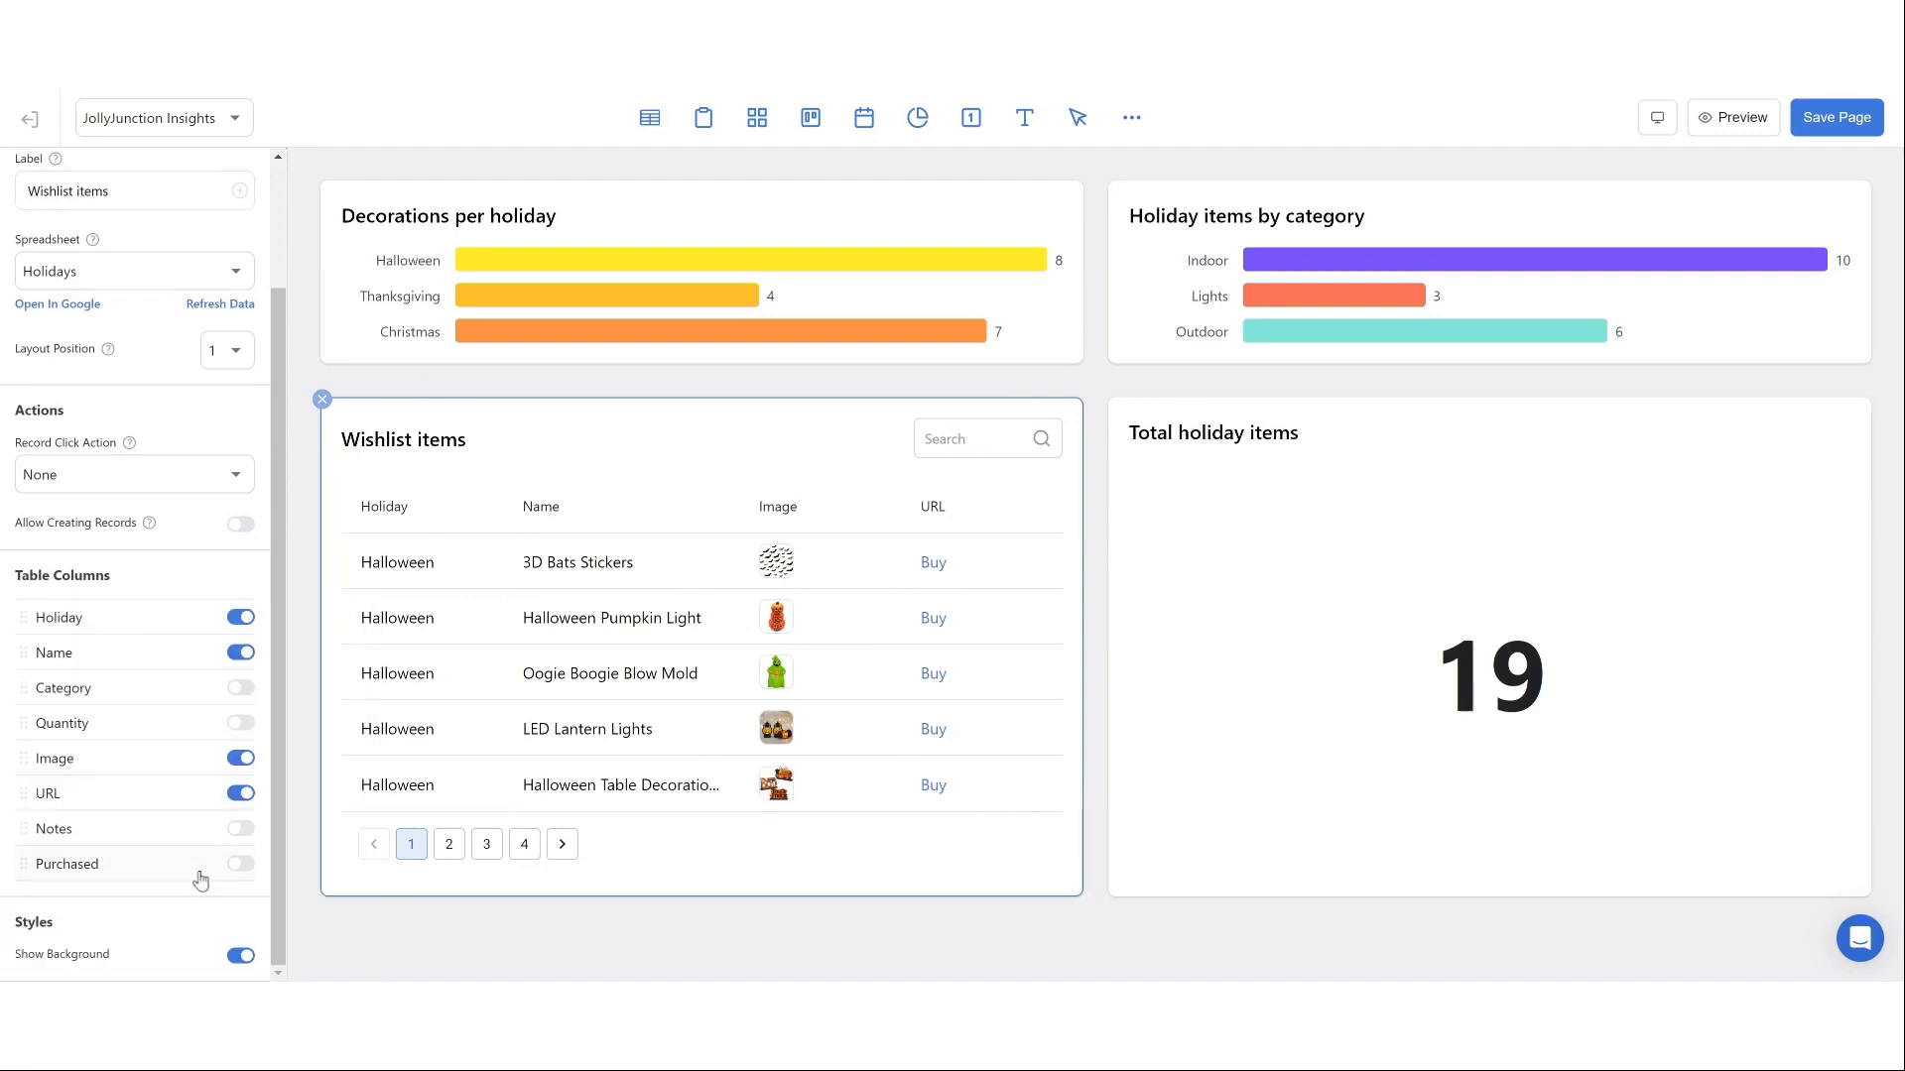
- Turn off the search filter of the Wishlist items table
scroll(200, 879, up, 3)
click(224, 243)
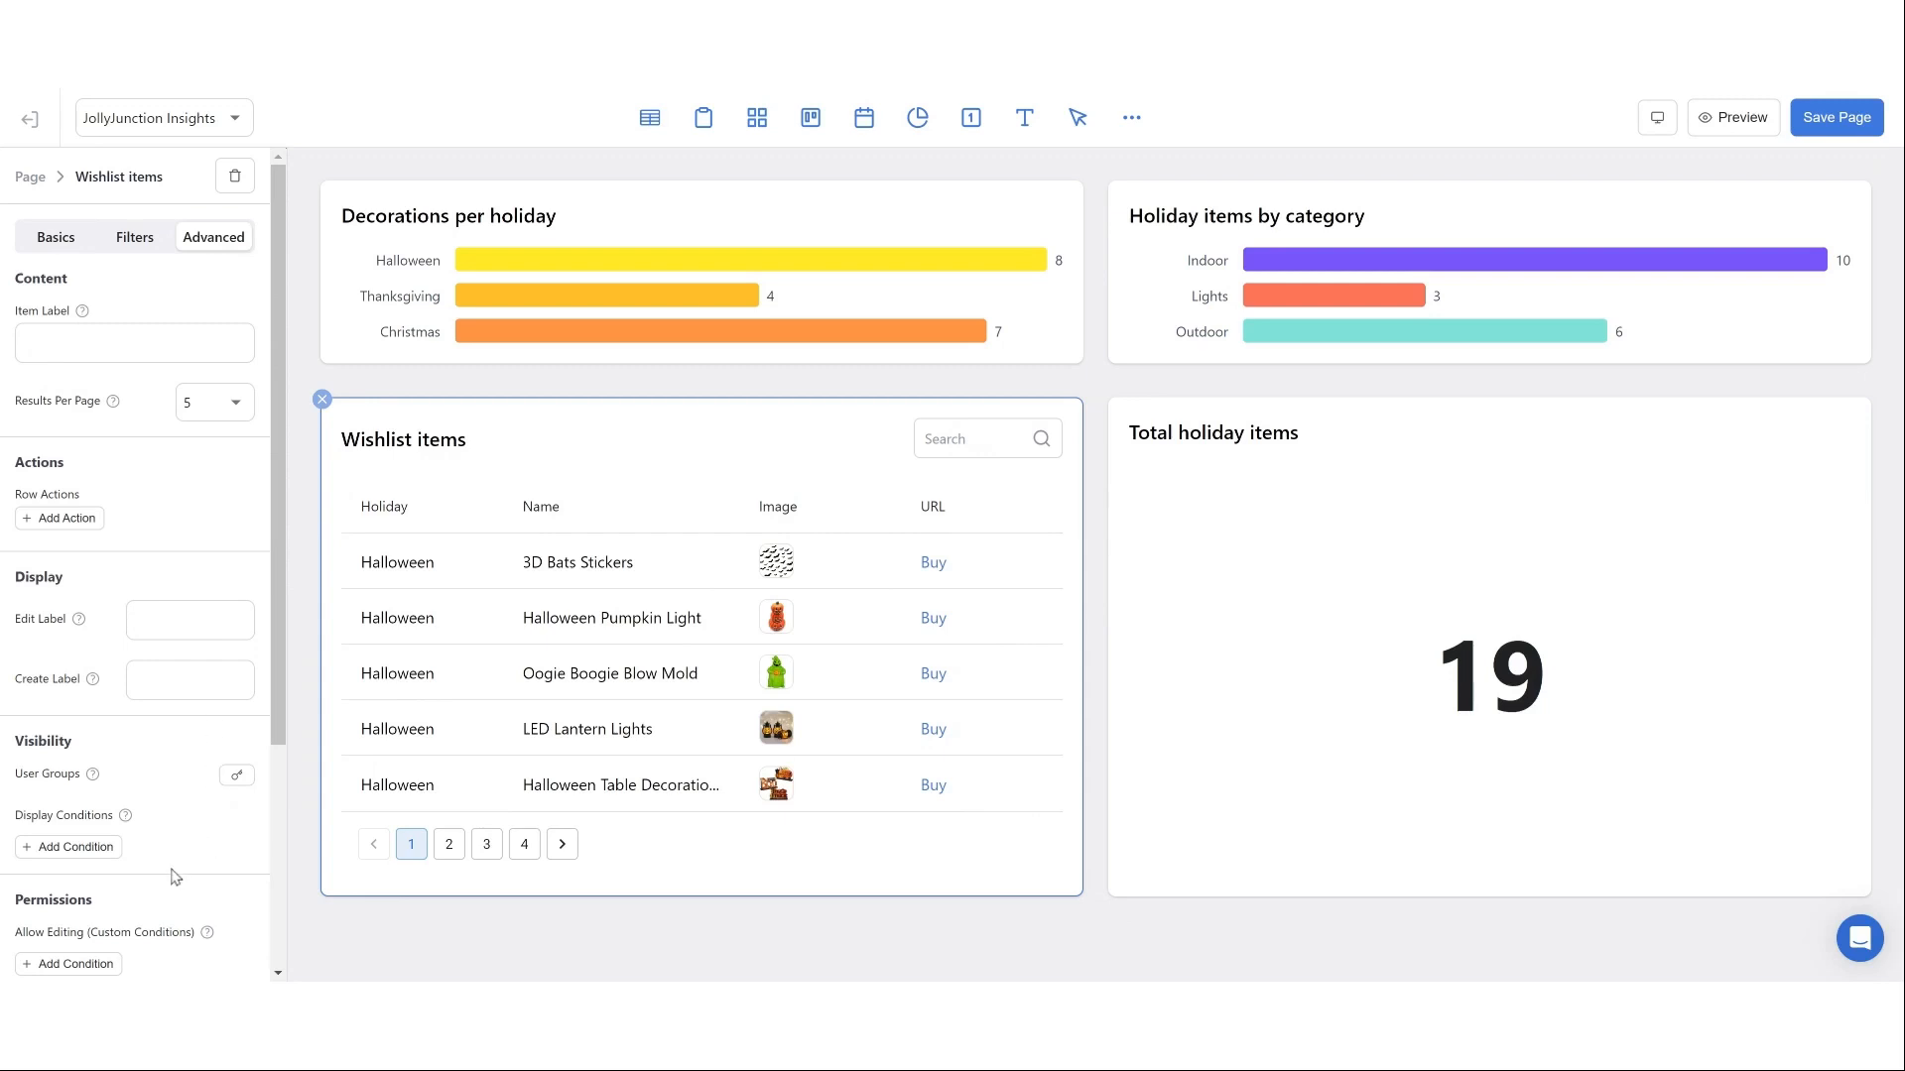
click(133, 239)
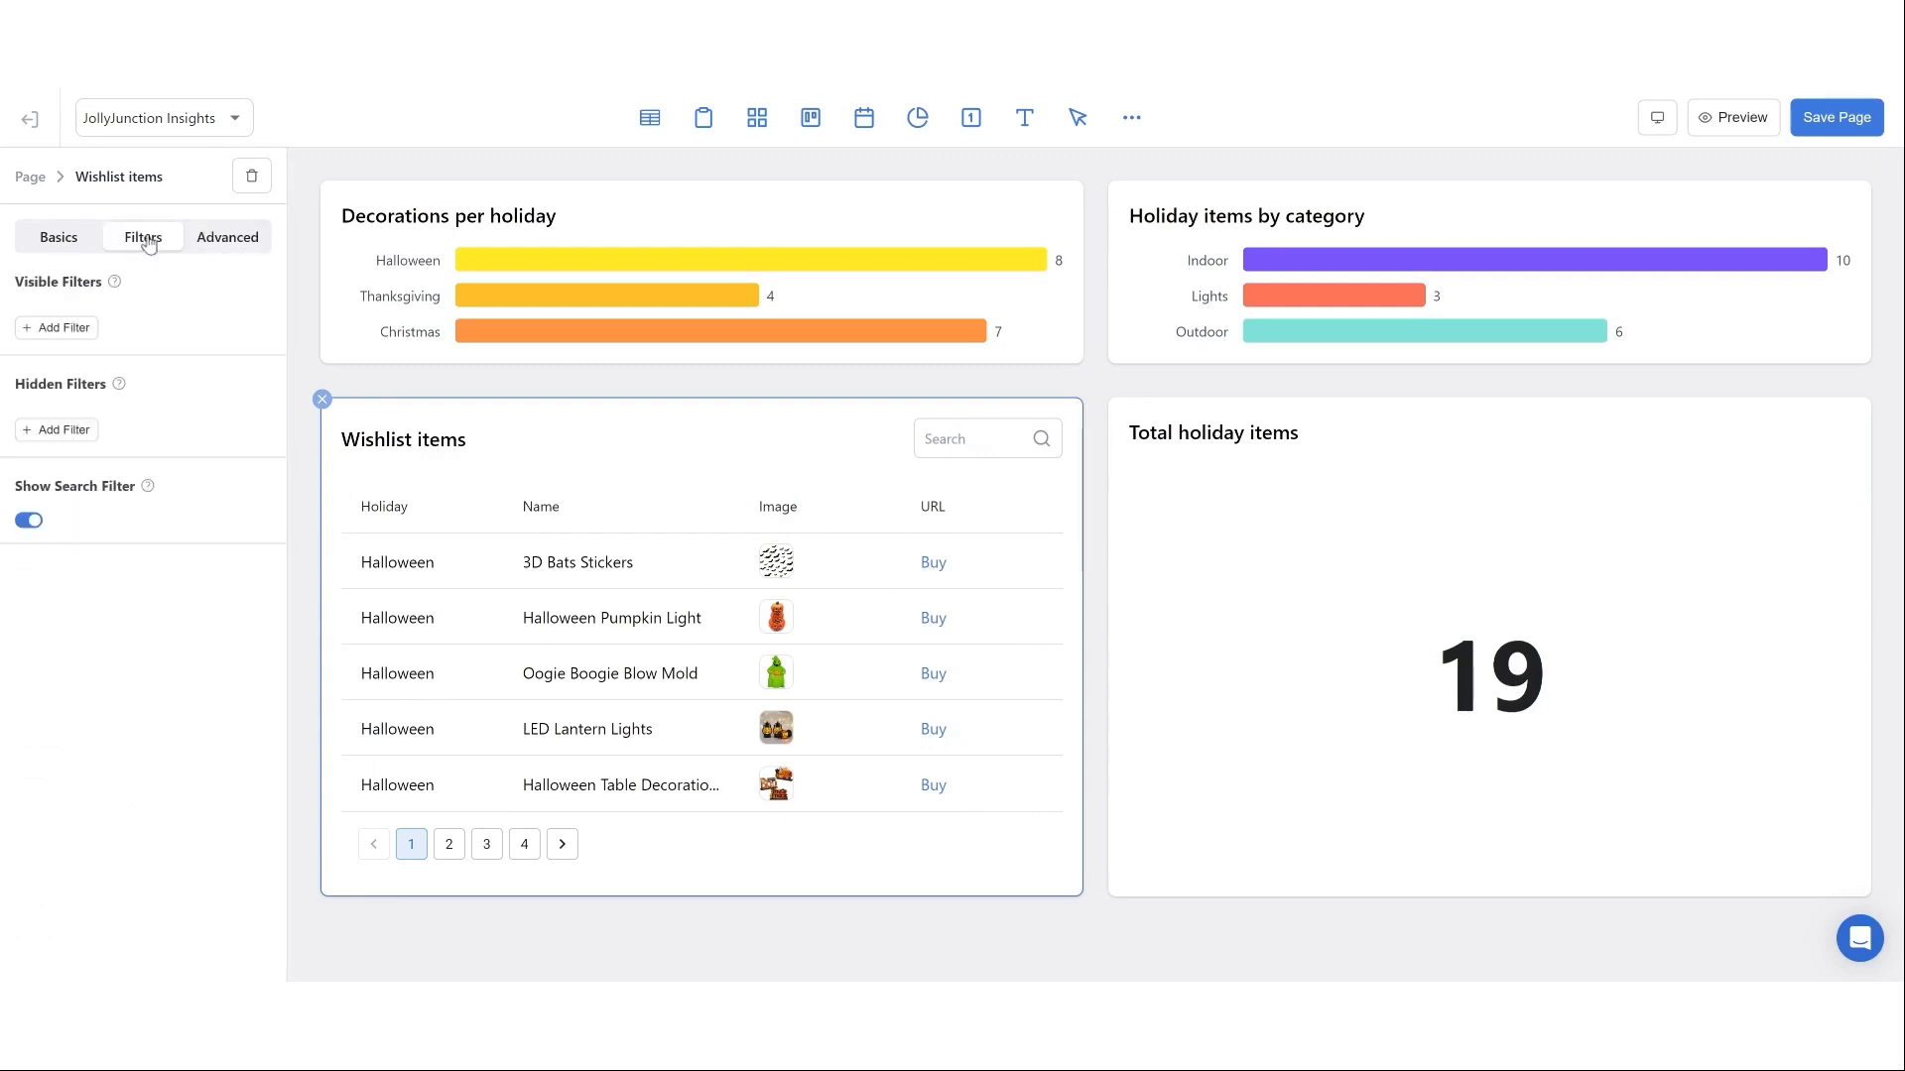
click(26, 521)
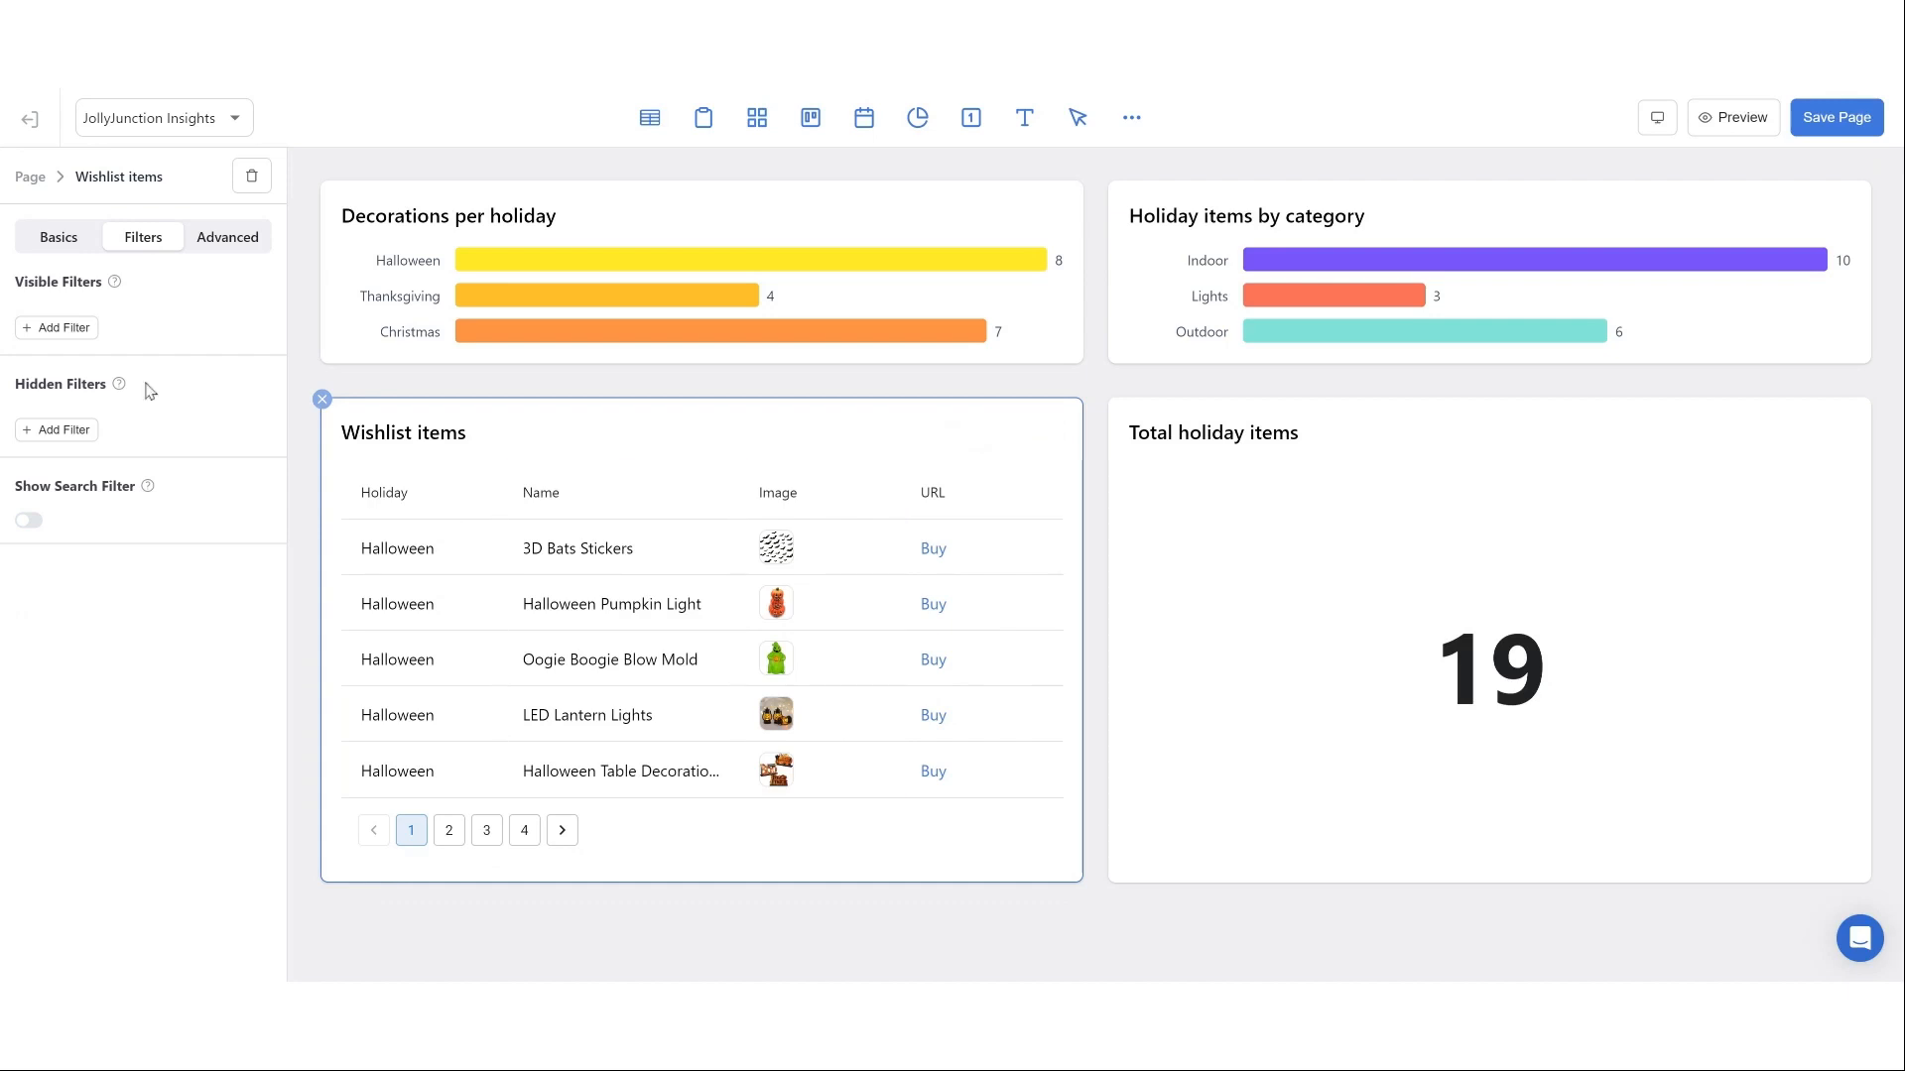
- Add a hidden filter to the Wishlist items table where Purchased equals false, and save the page
click(60, 429)
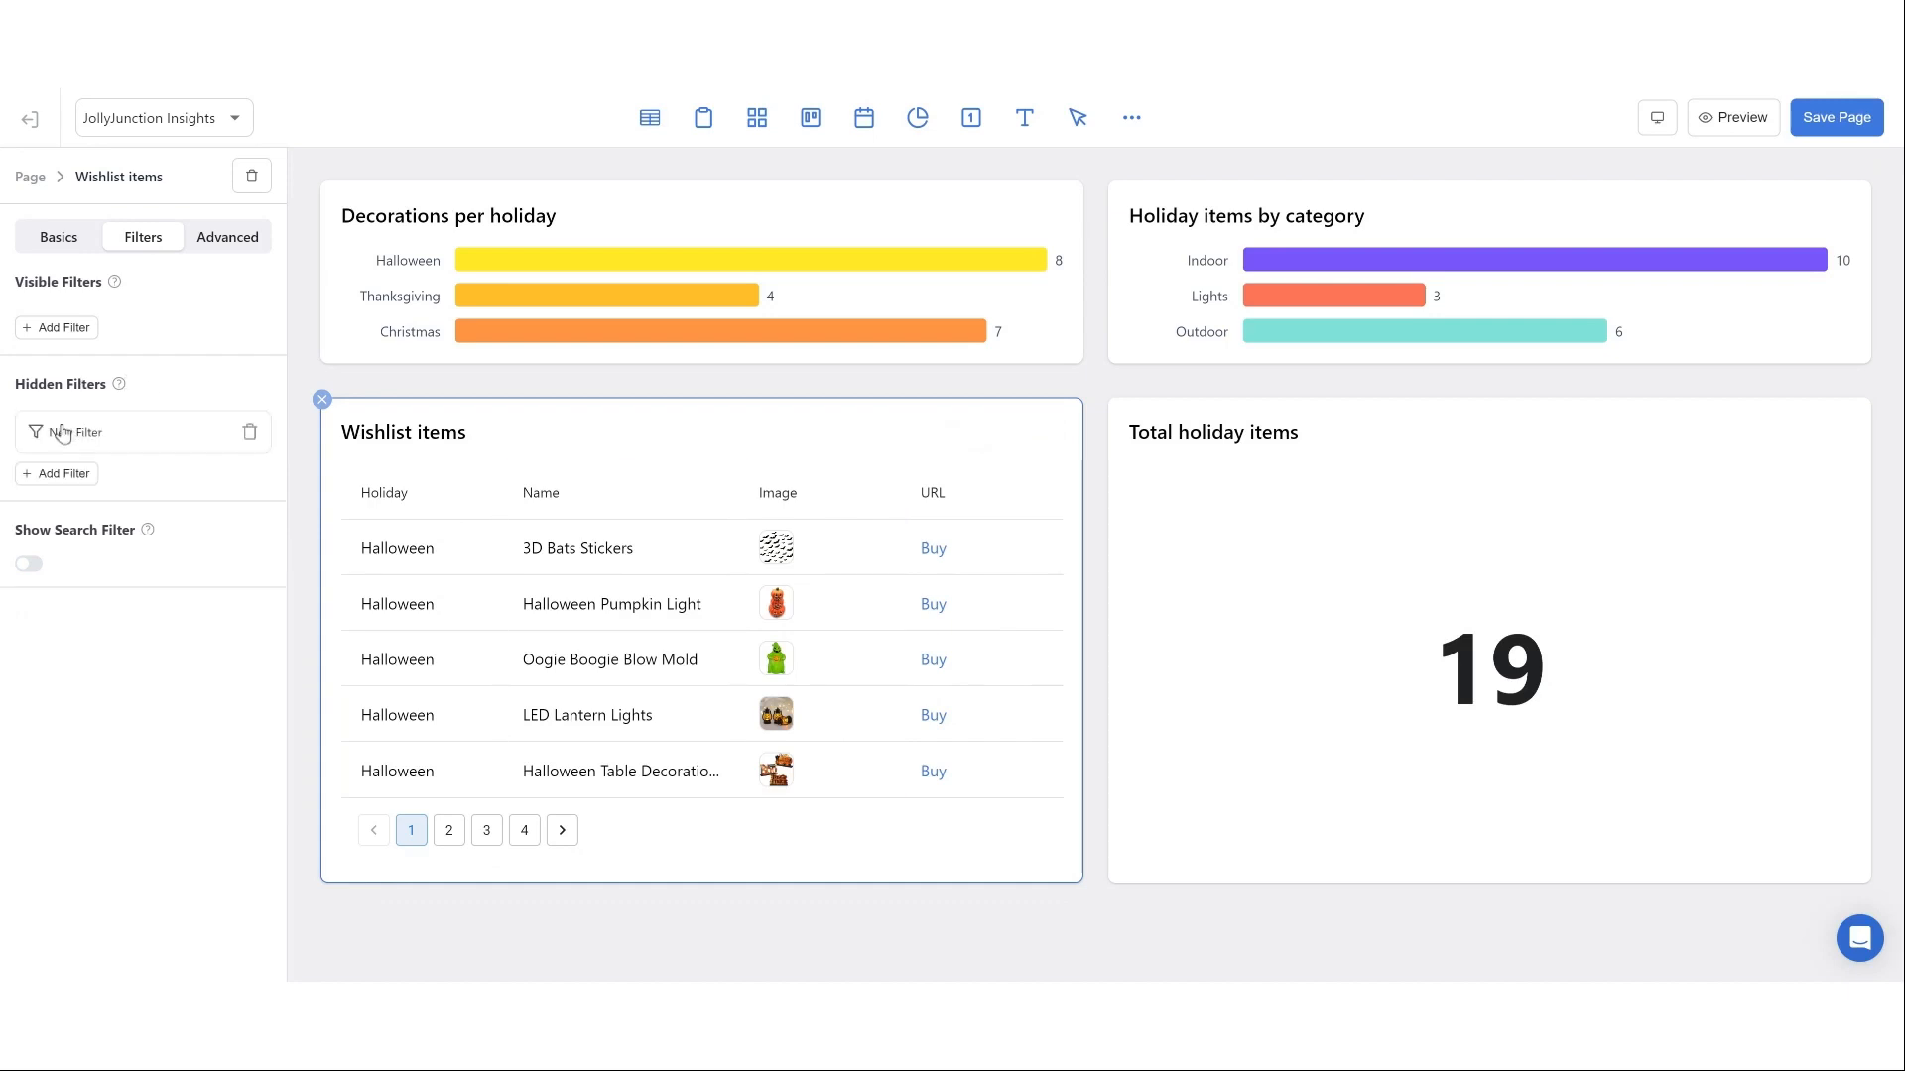
click(143, 442)
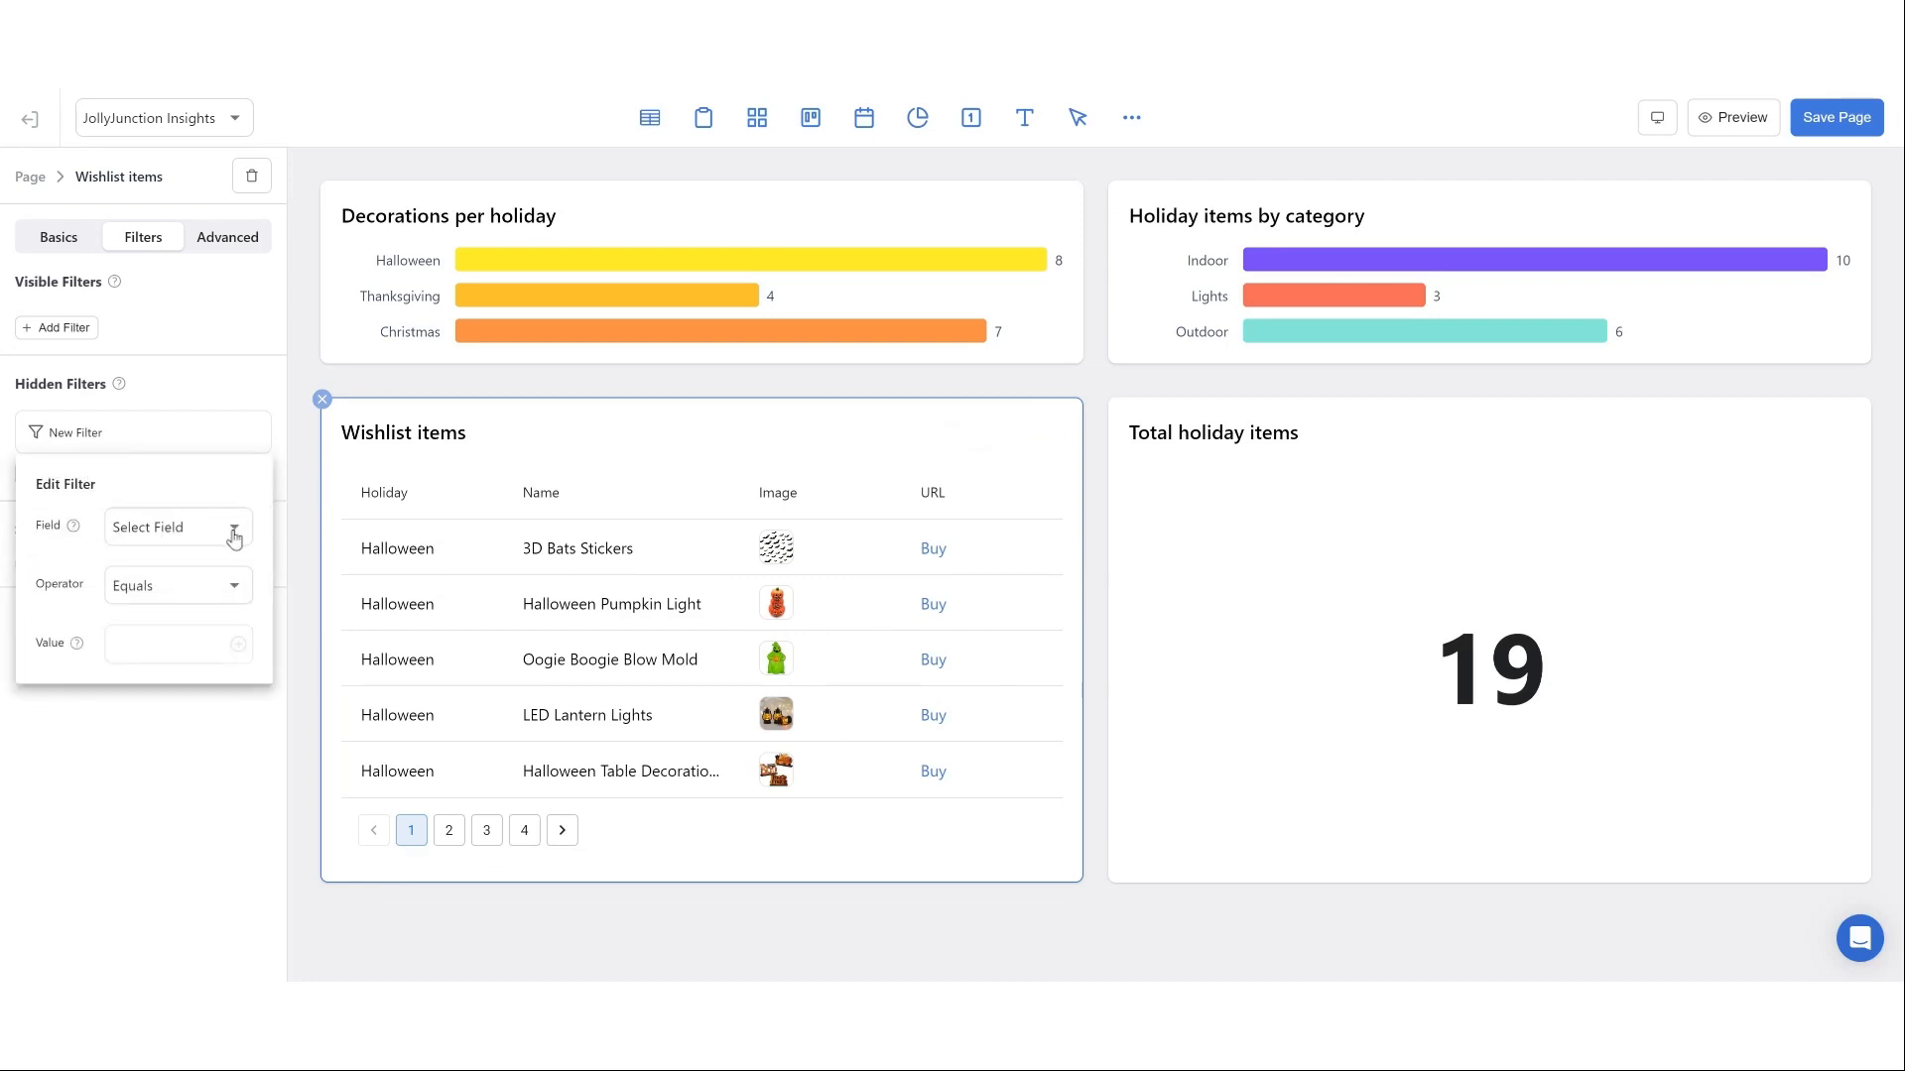
click(223, 539)
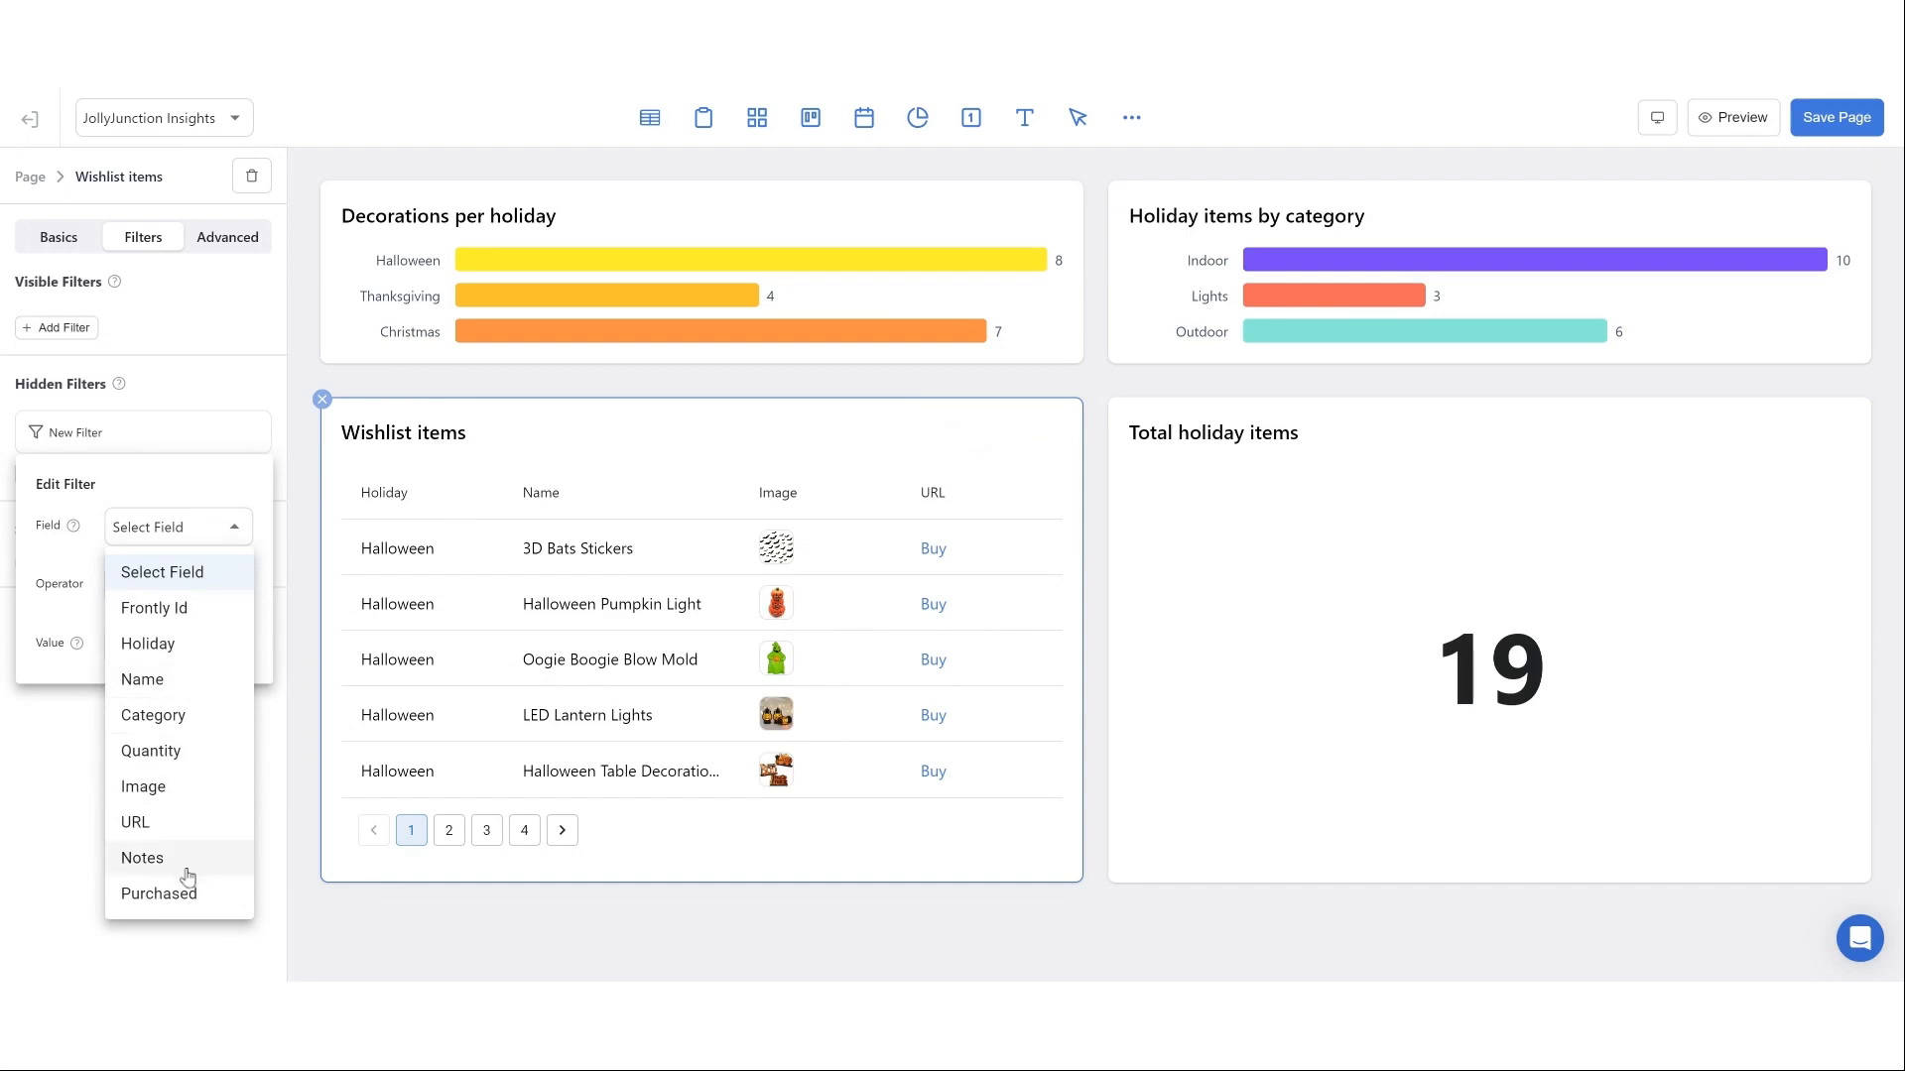
click(191, 902)
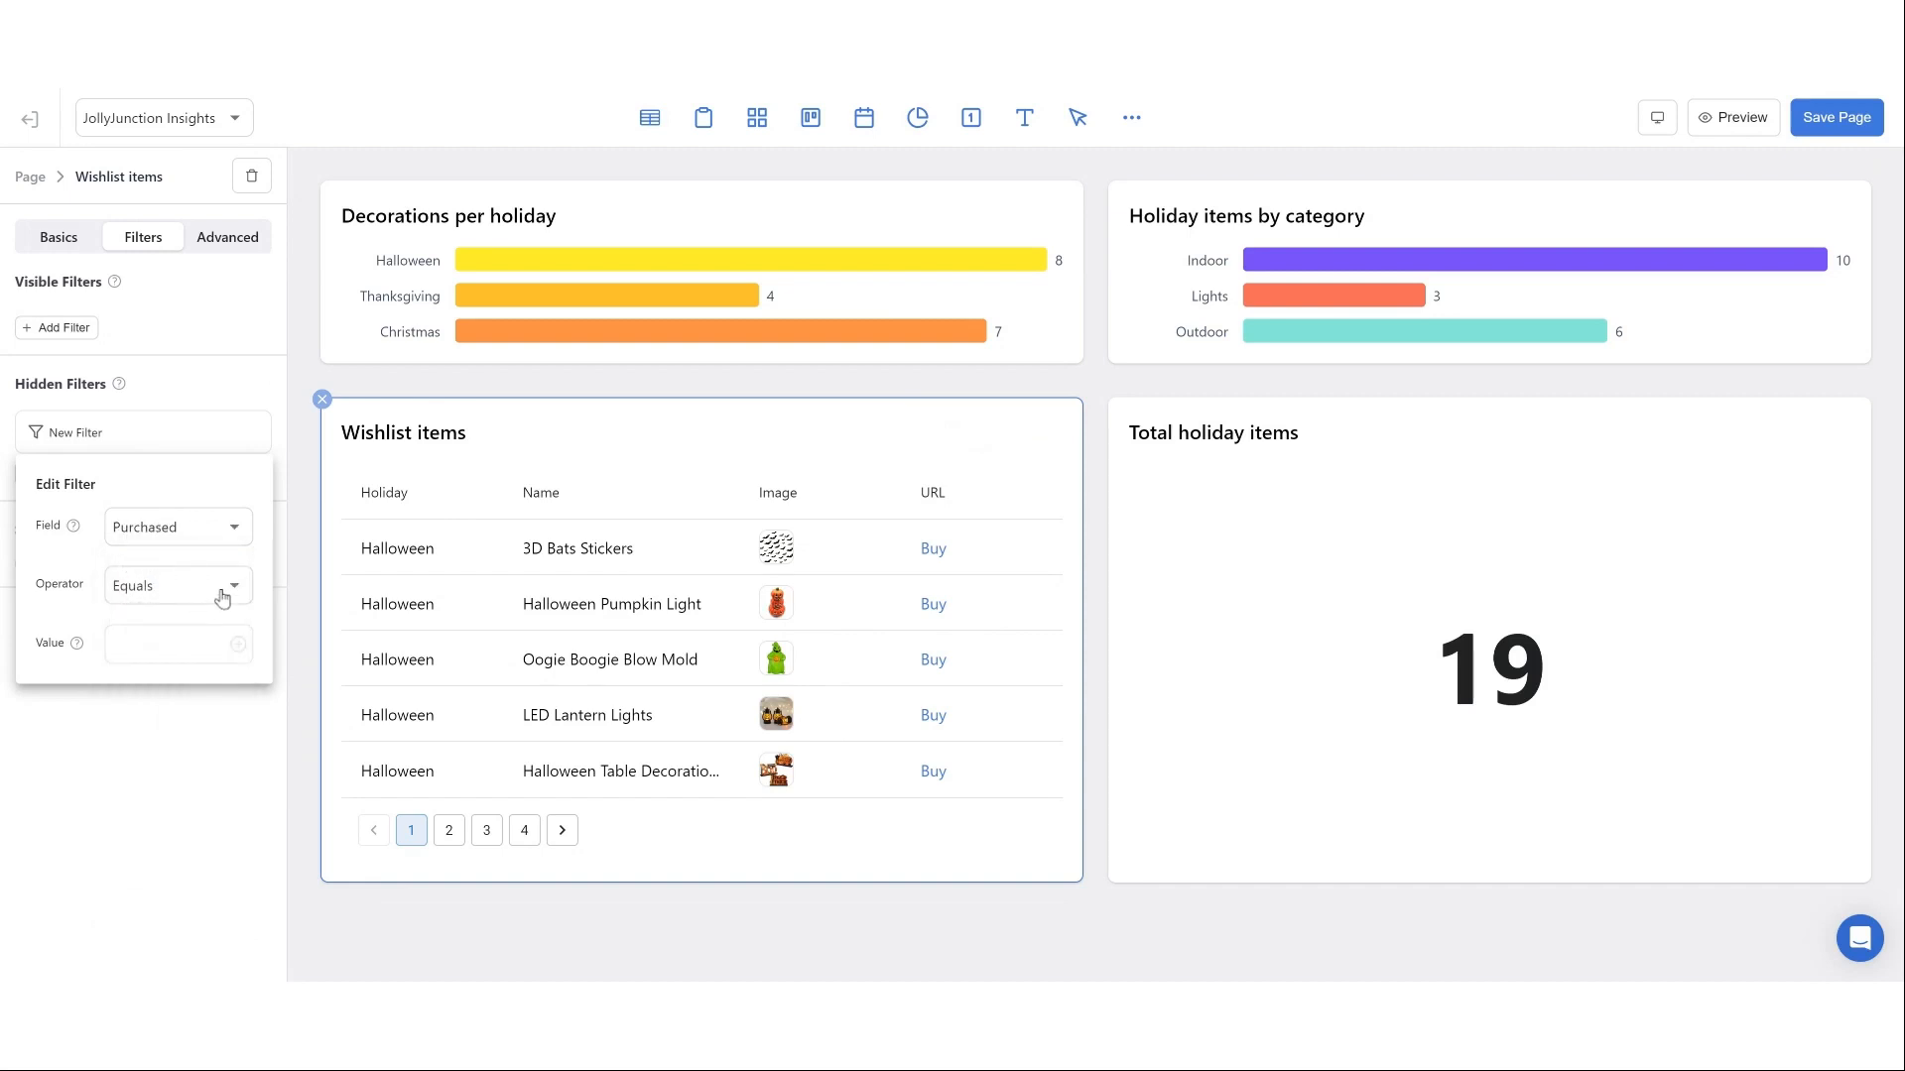
click(188, 639)
text(false)
click(222, 772)
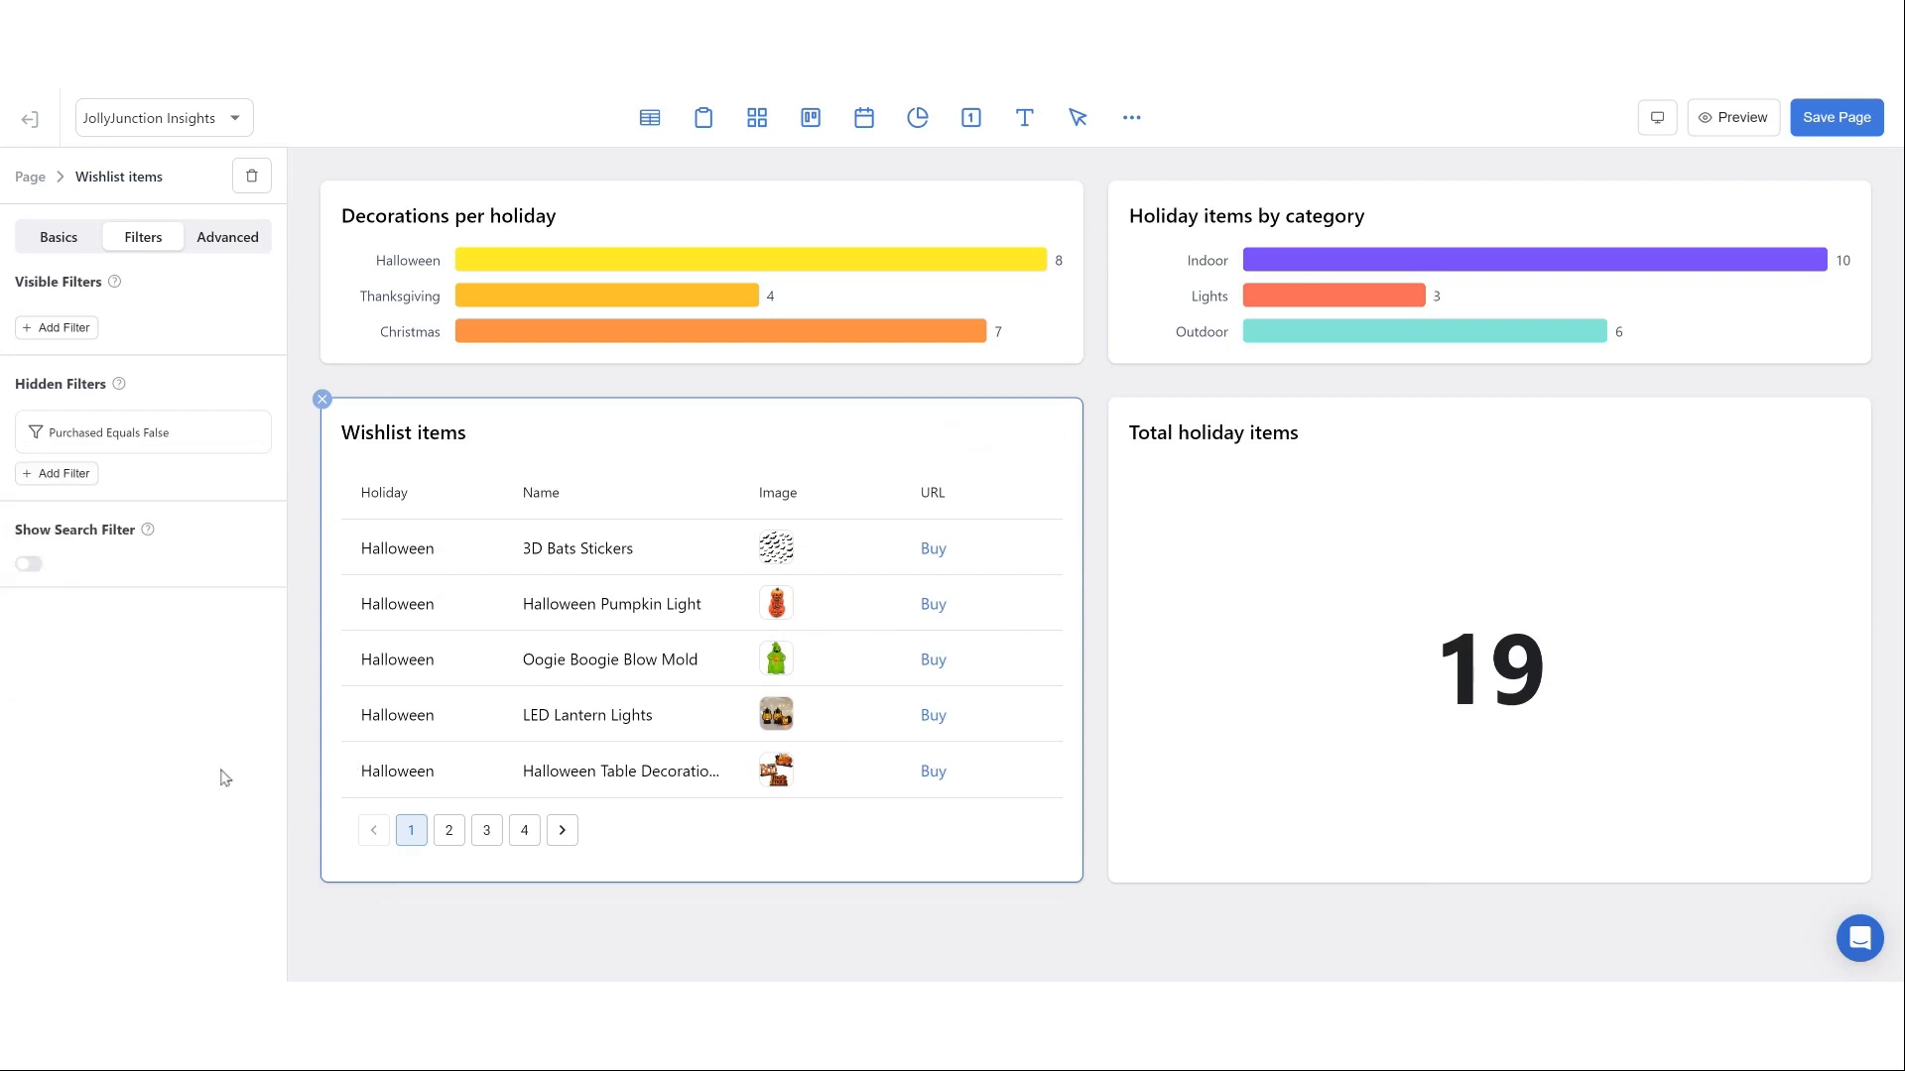
click(1822, 118)
- Add another Table block below the lower layout, connect it to the Holidays spreadsheet and label it "All holiday items"
click(1132, 120)
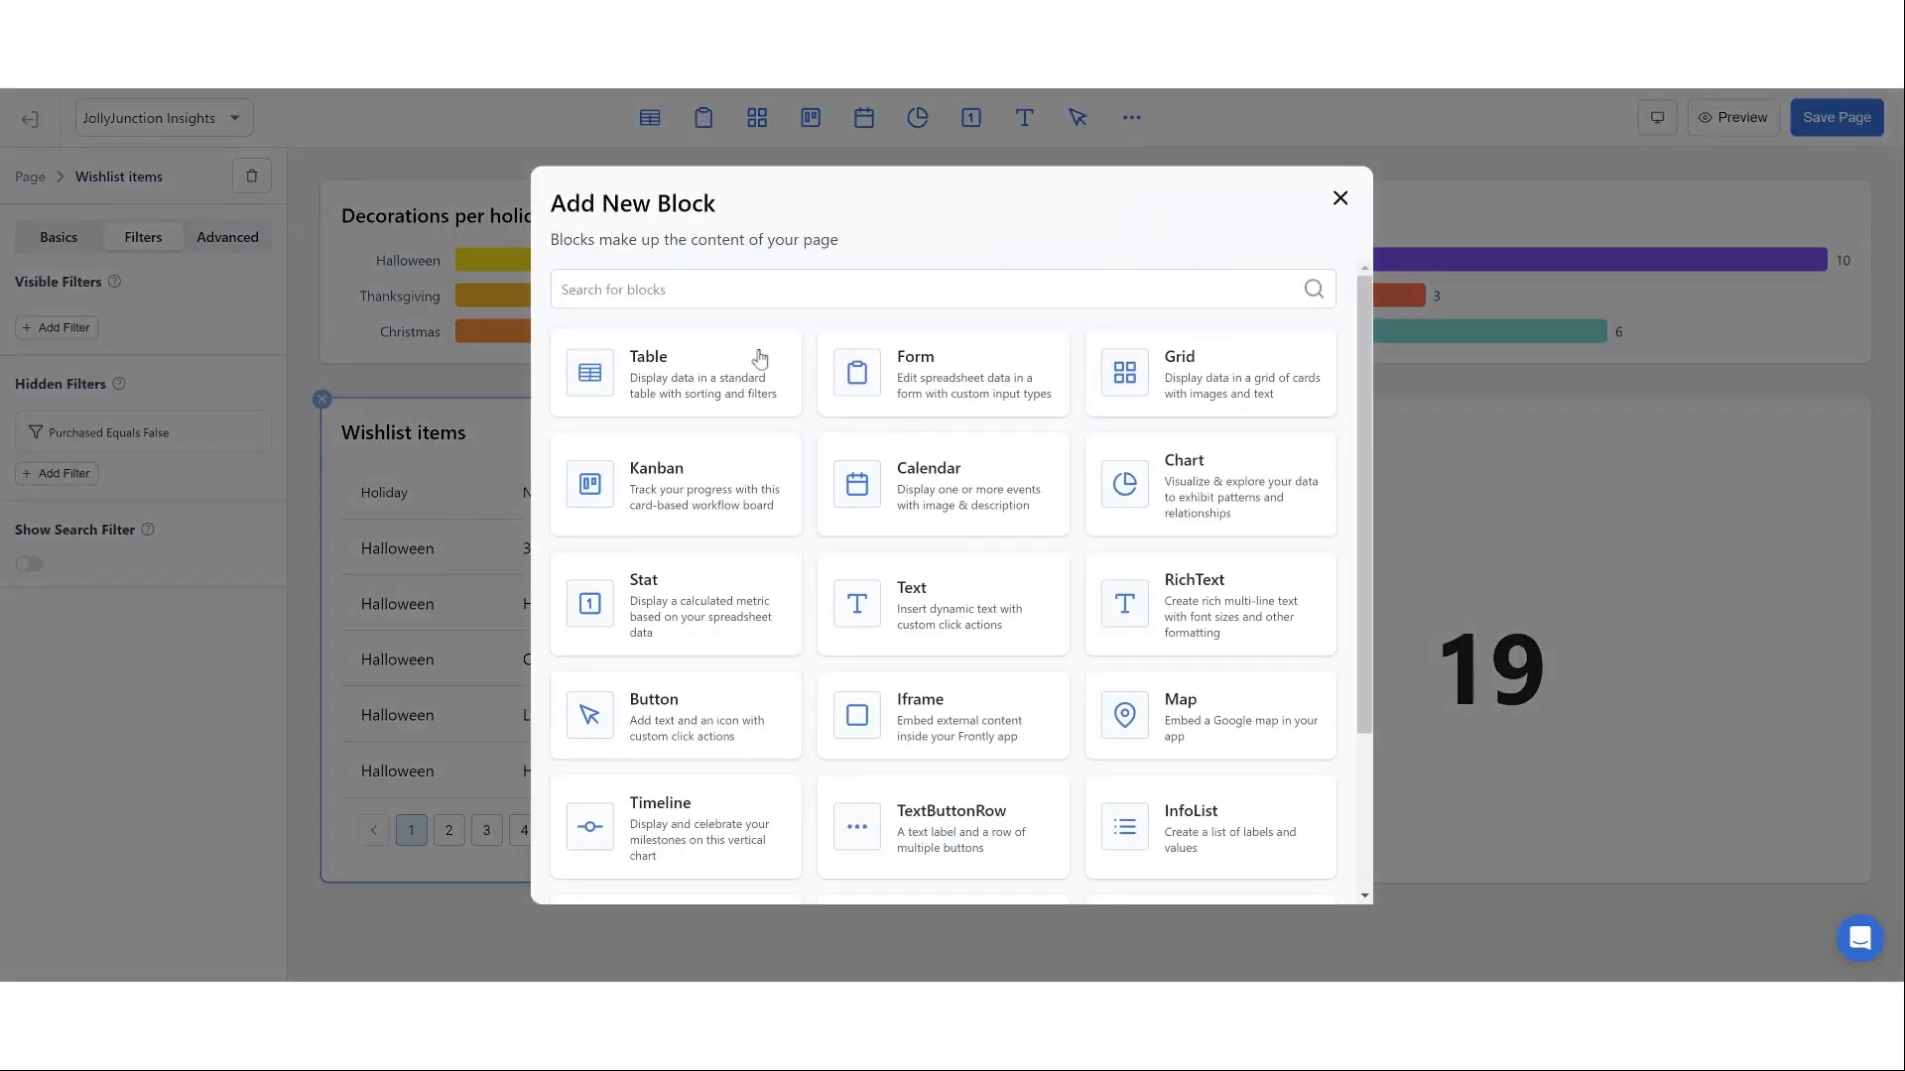
click(706, 386)
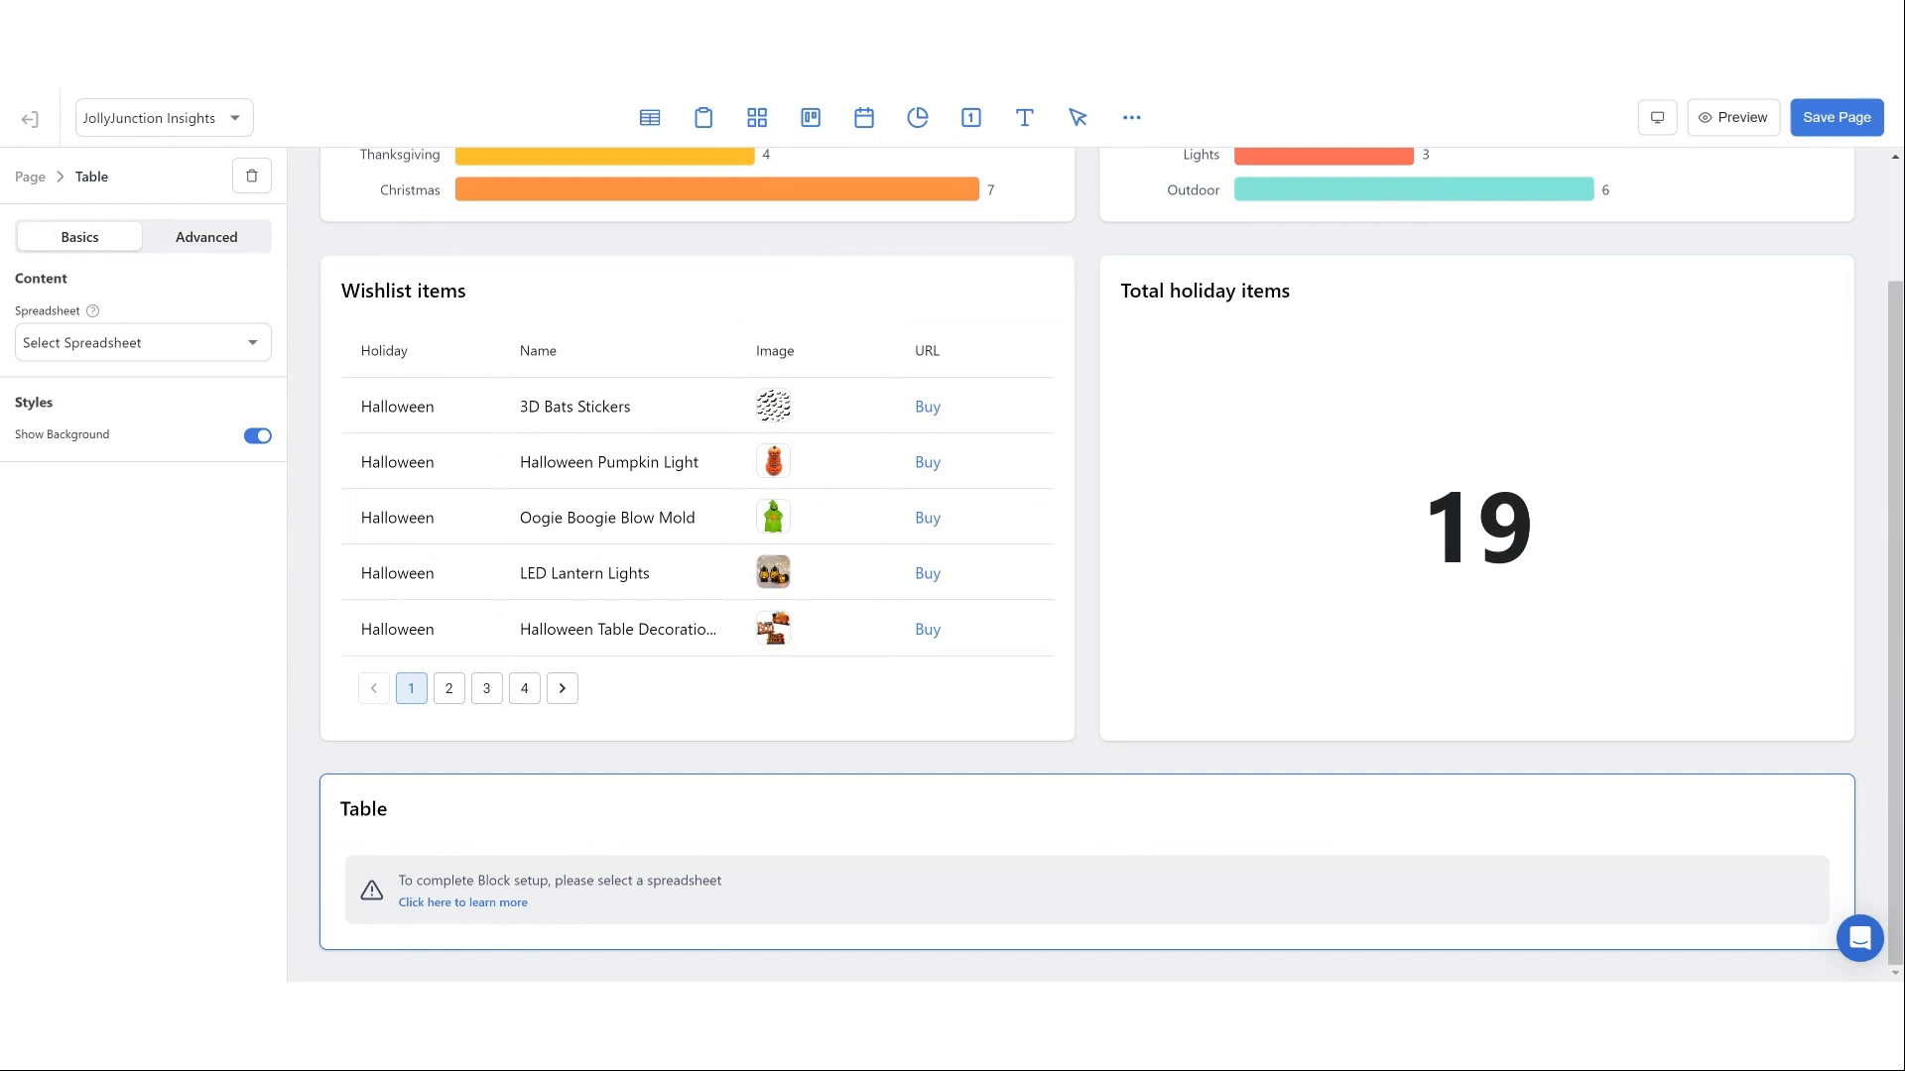
click(109, 342)
click(120, 425)
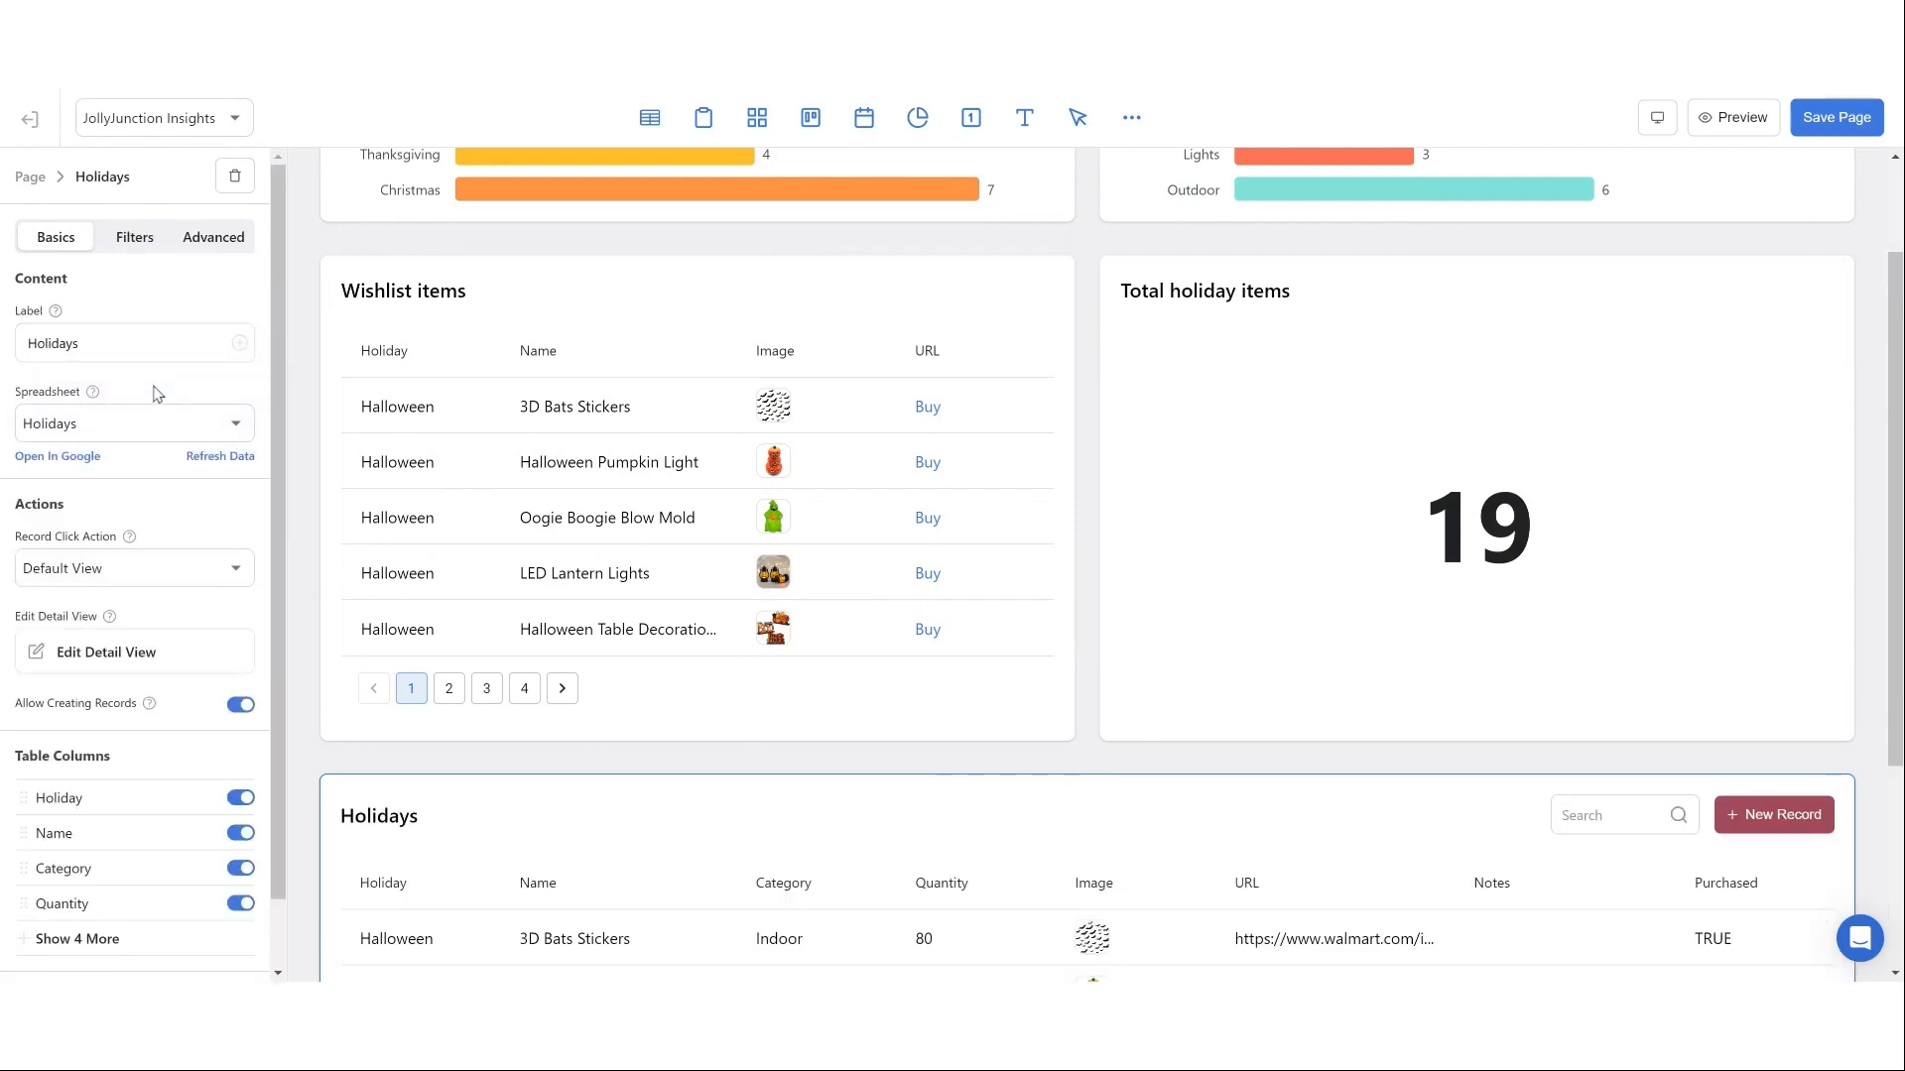
double_click(149, 342)
text(All holiday items)
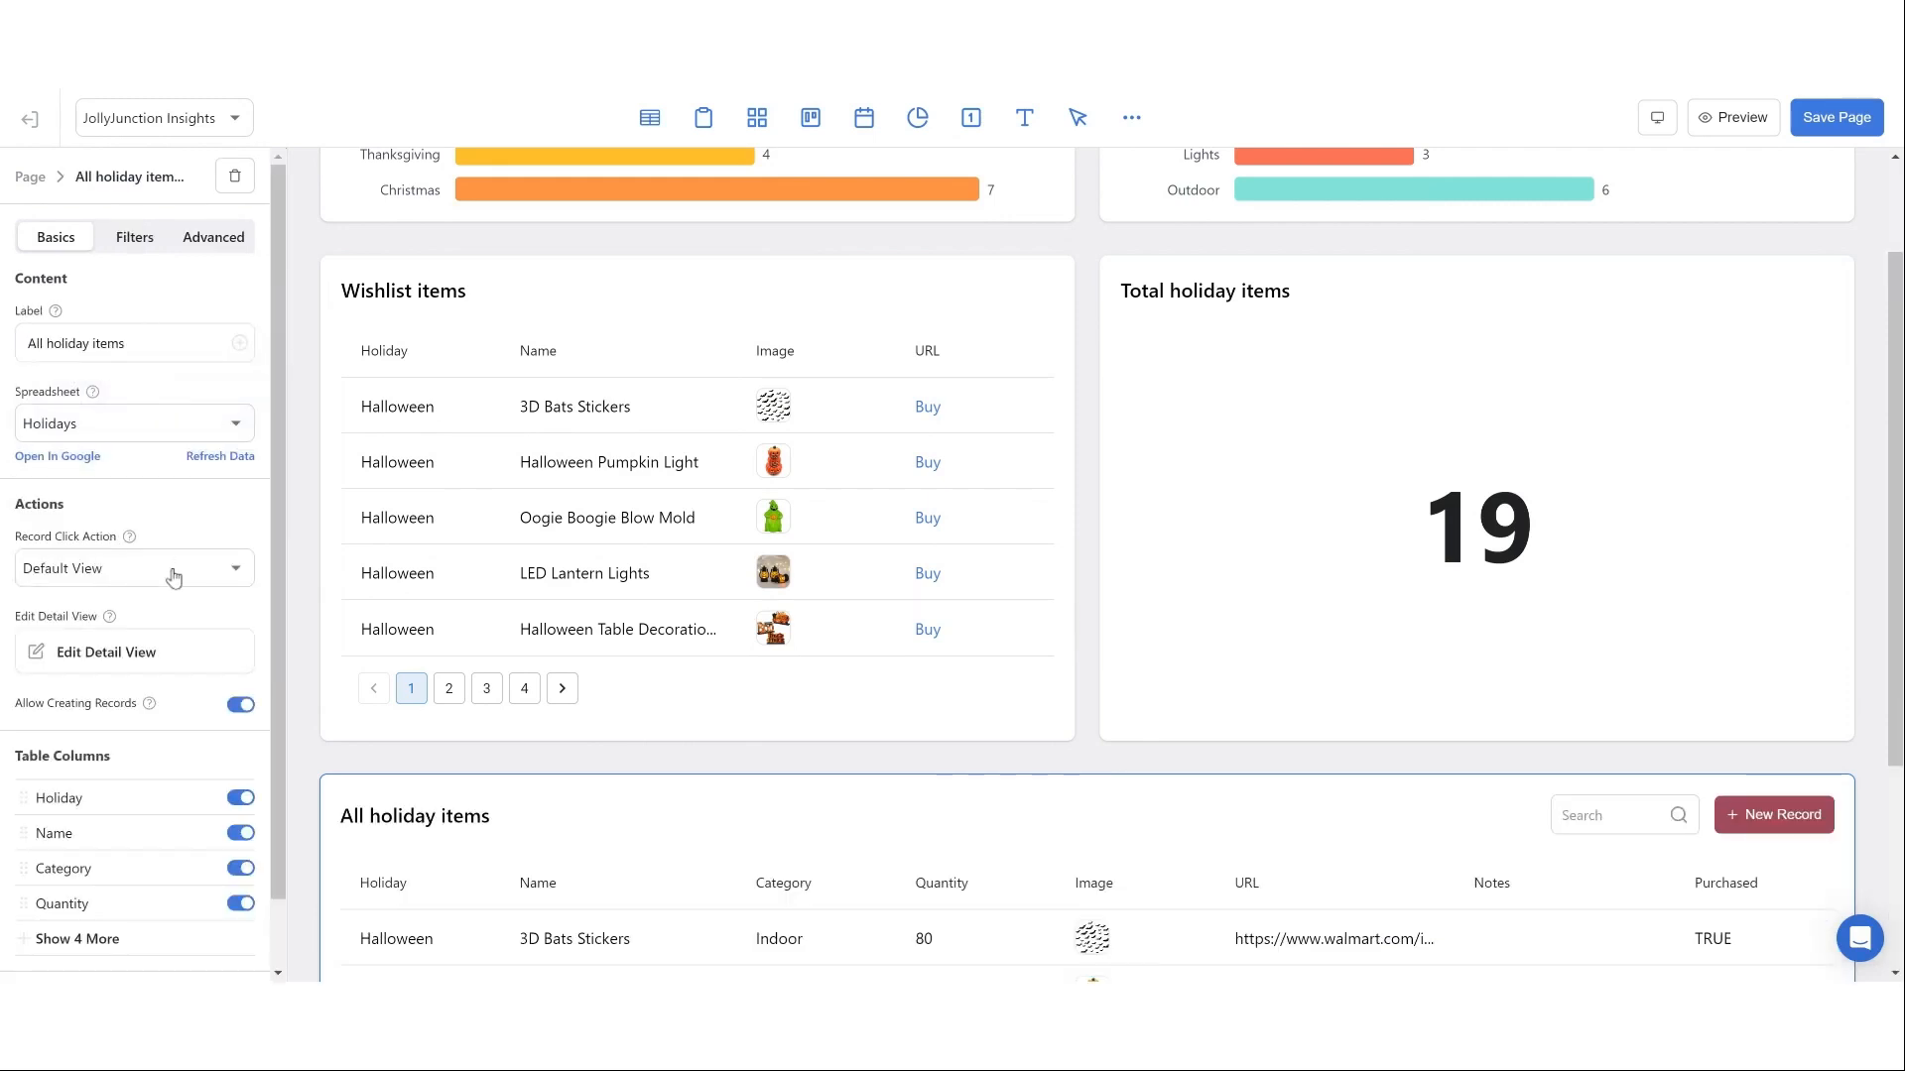
- Set the All holiday items table's record click action to None and disallow creating records
scroll(281, 493, down, 1)
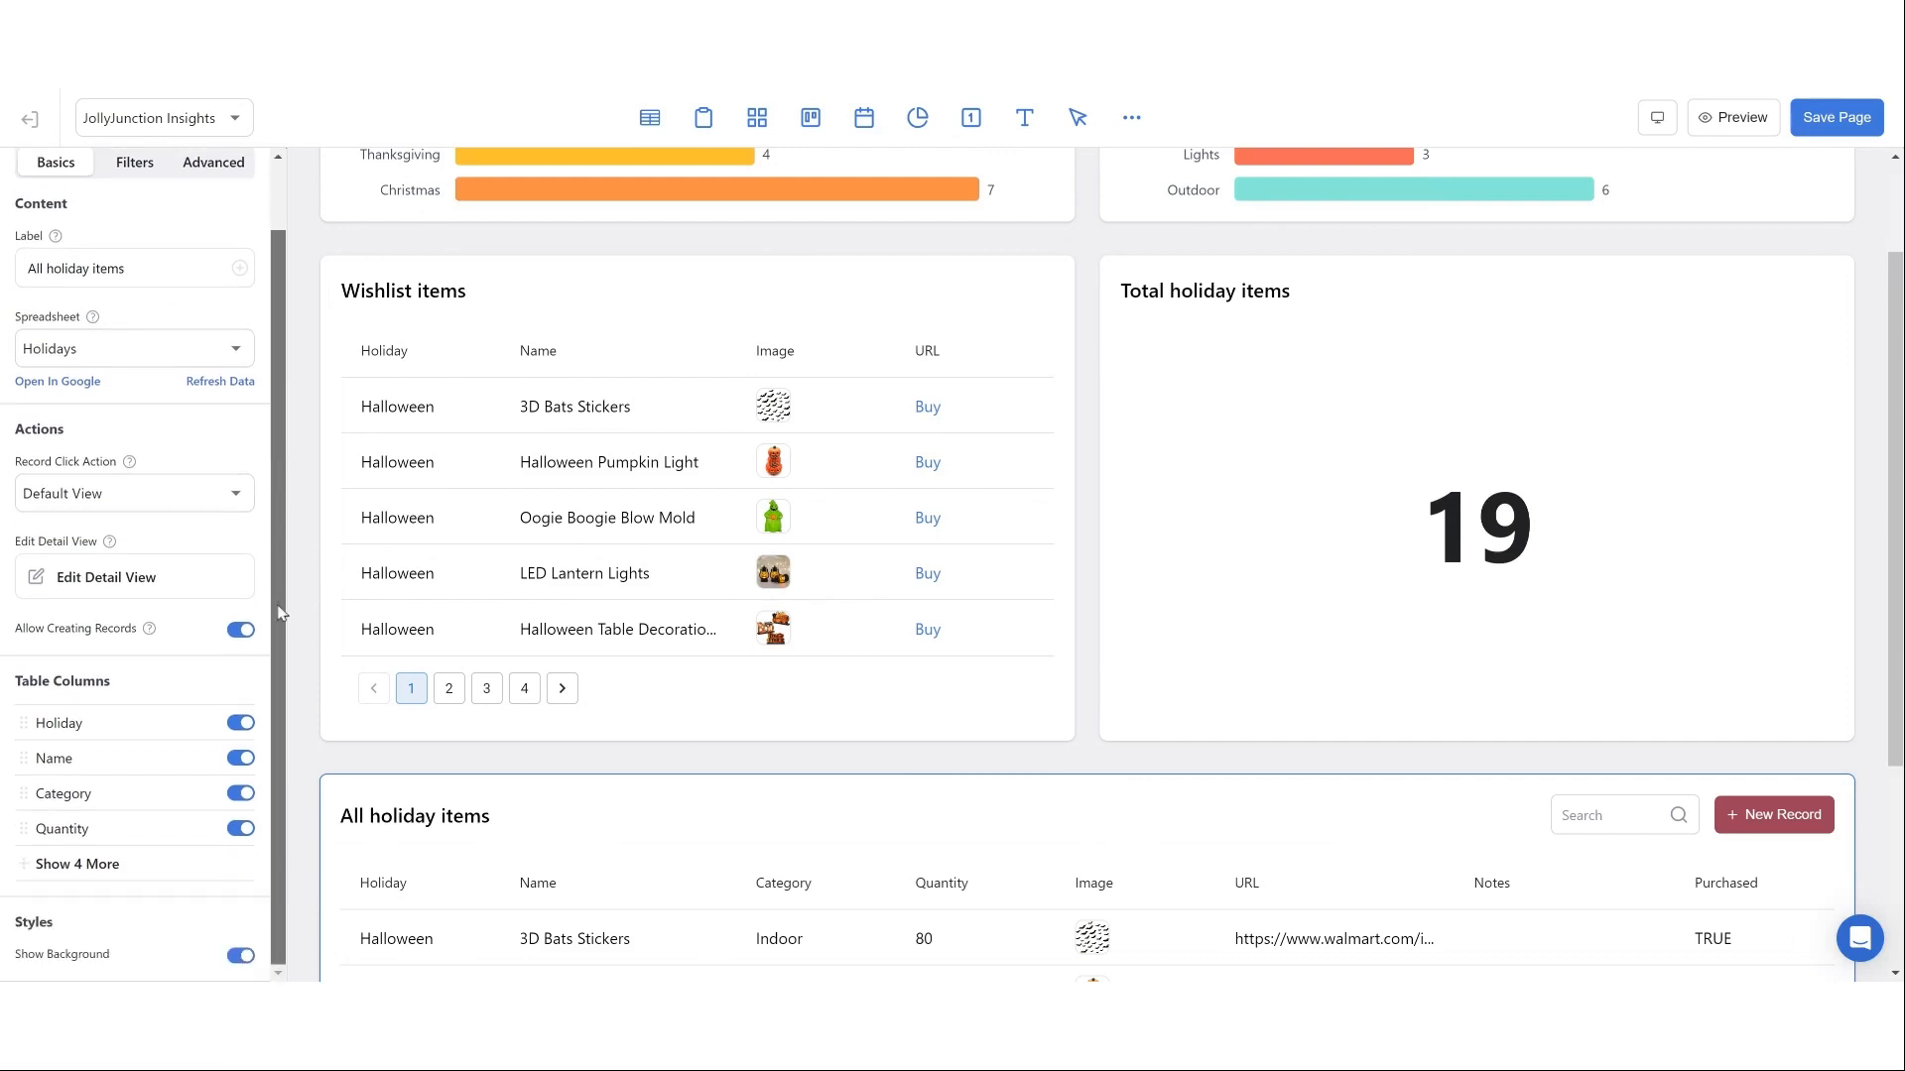
click(206, 496)
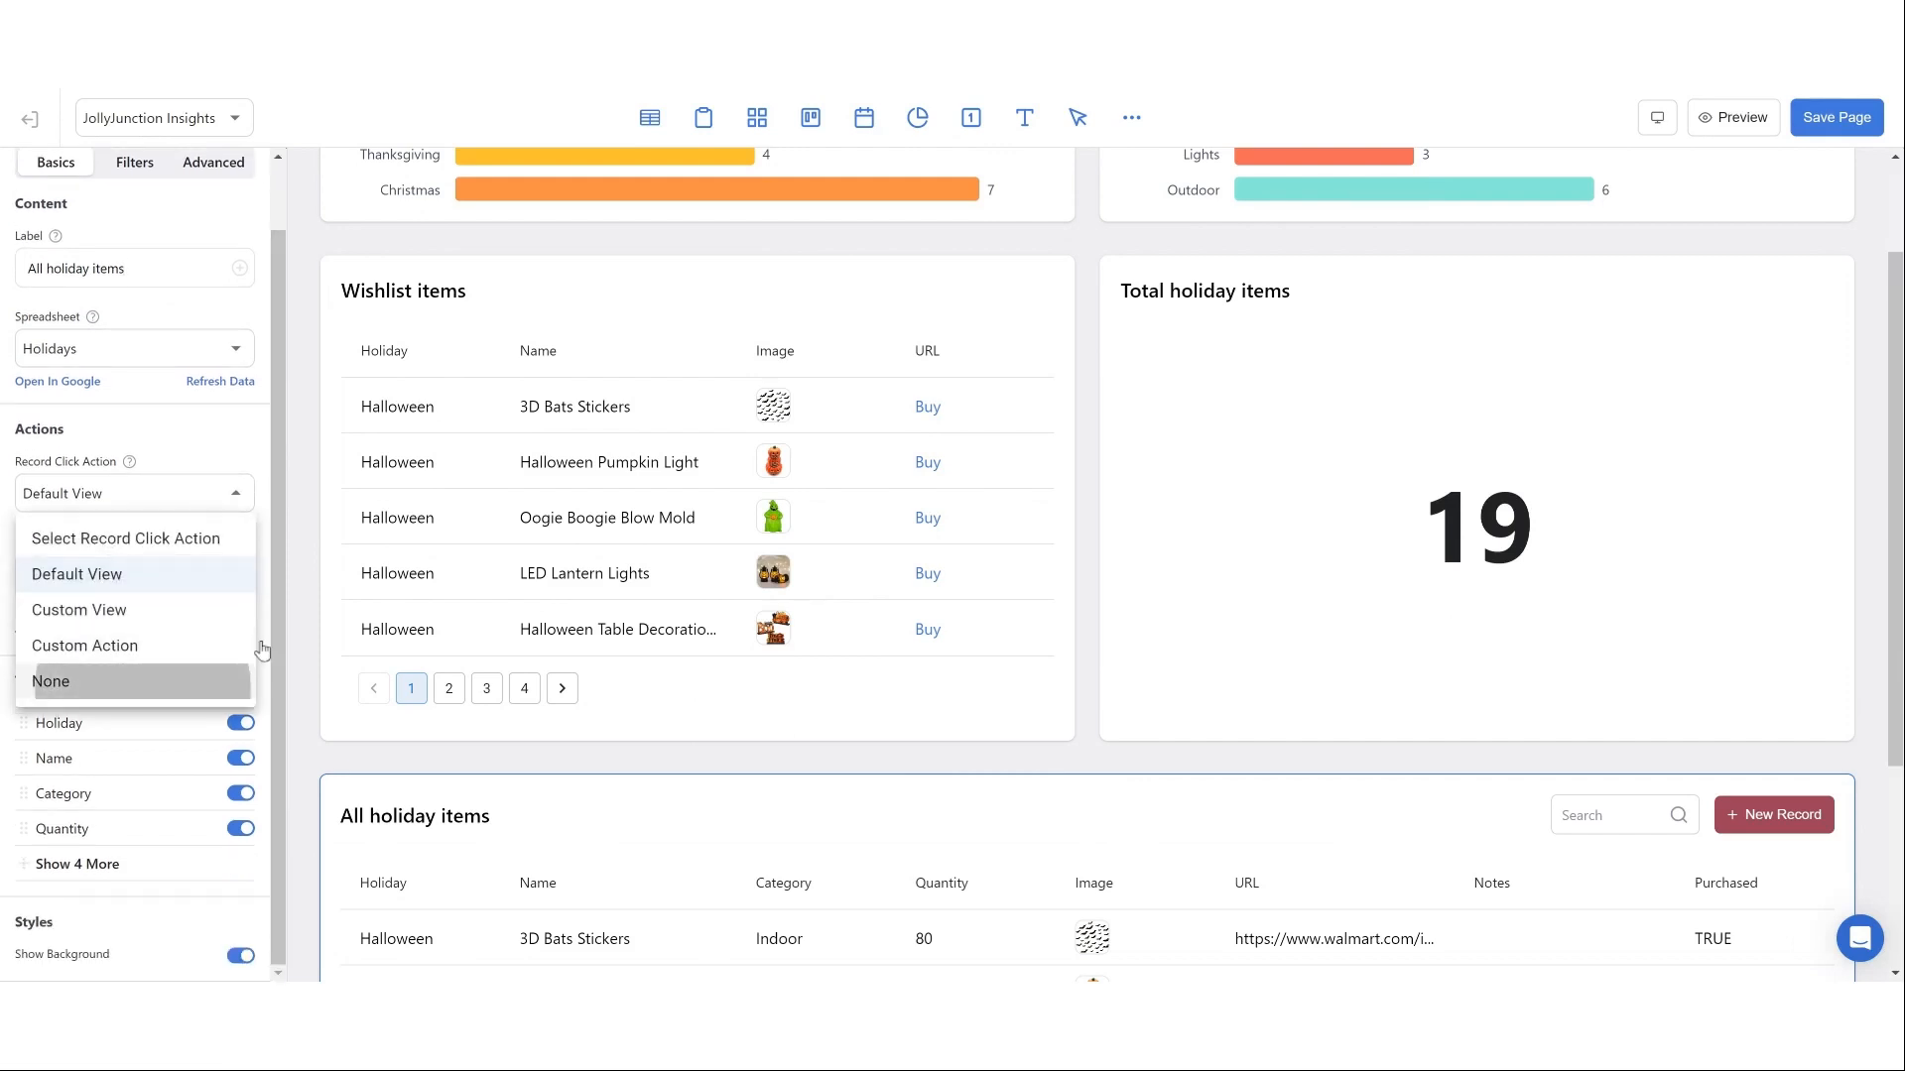
click(137, 685)
click(252, 623)
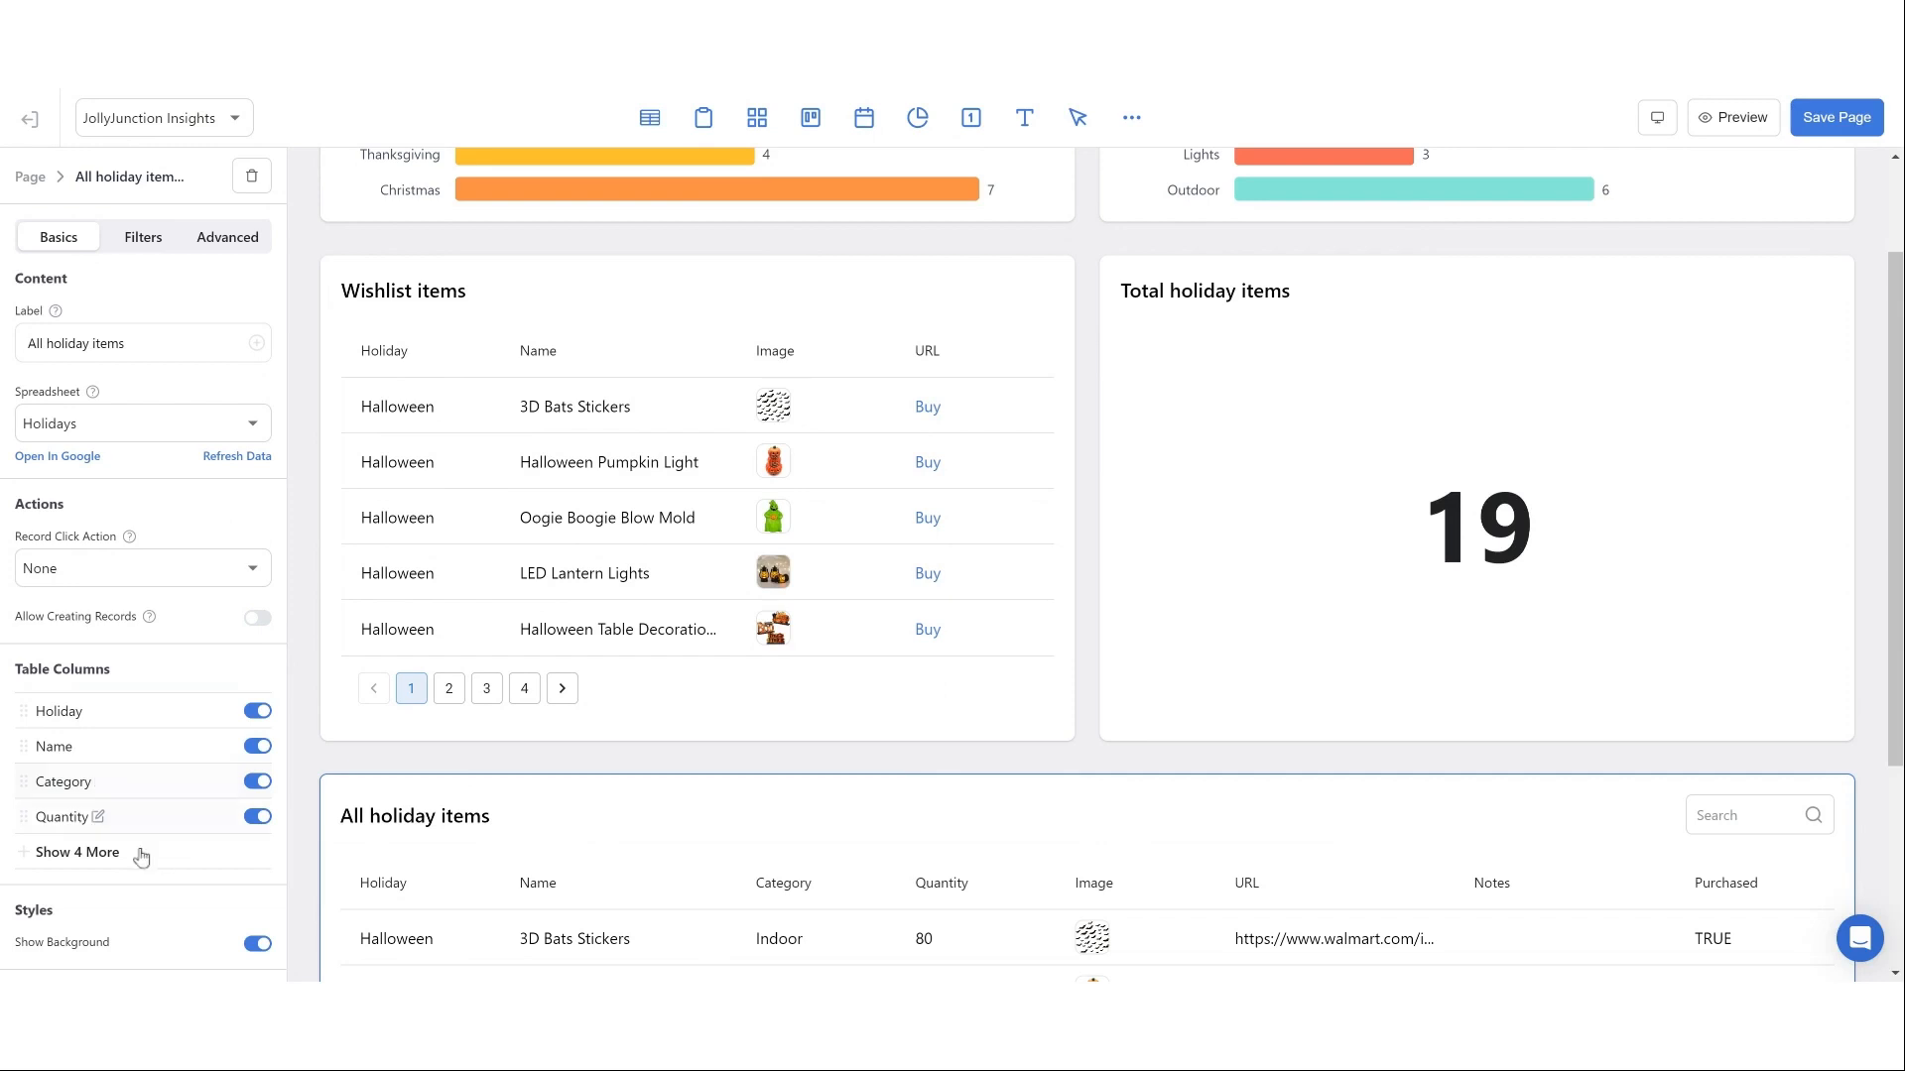
- Change the Holiday column of the All holiday items table to the Badge type
click(103, 852)
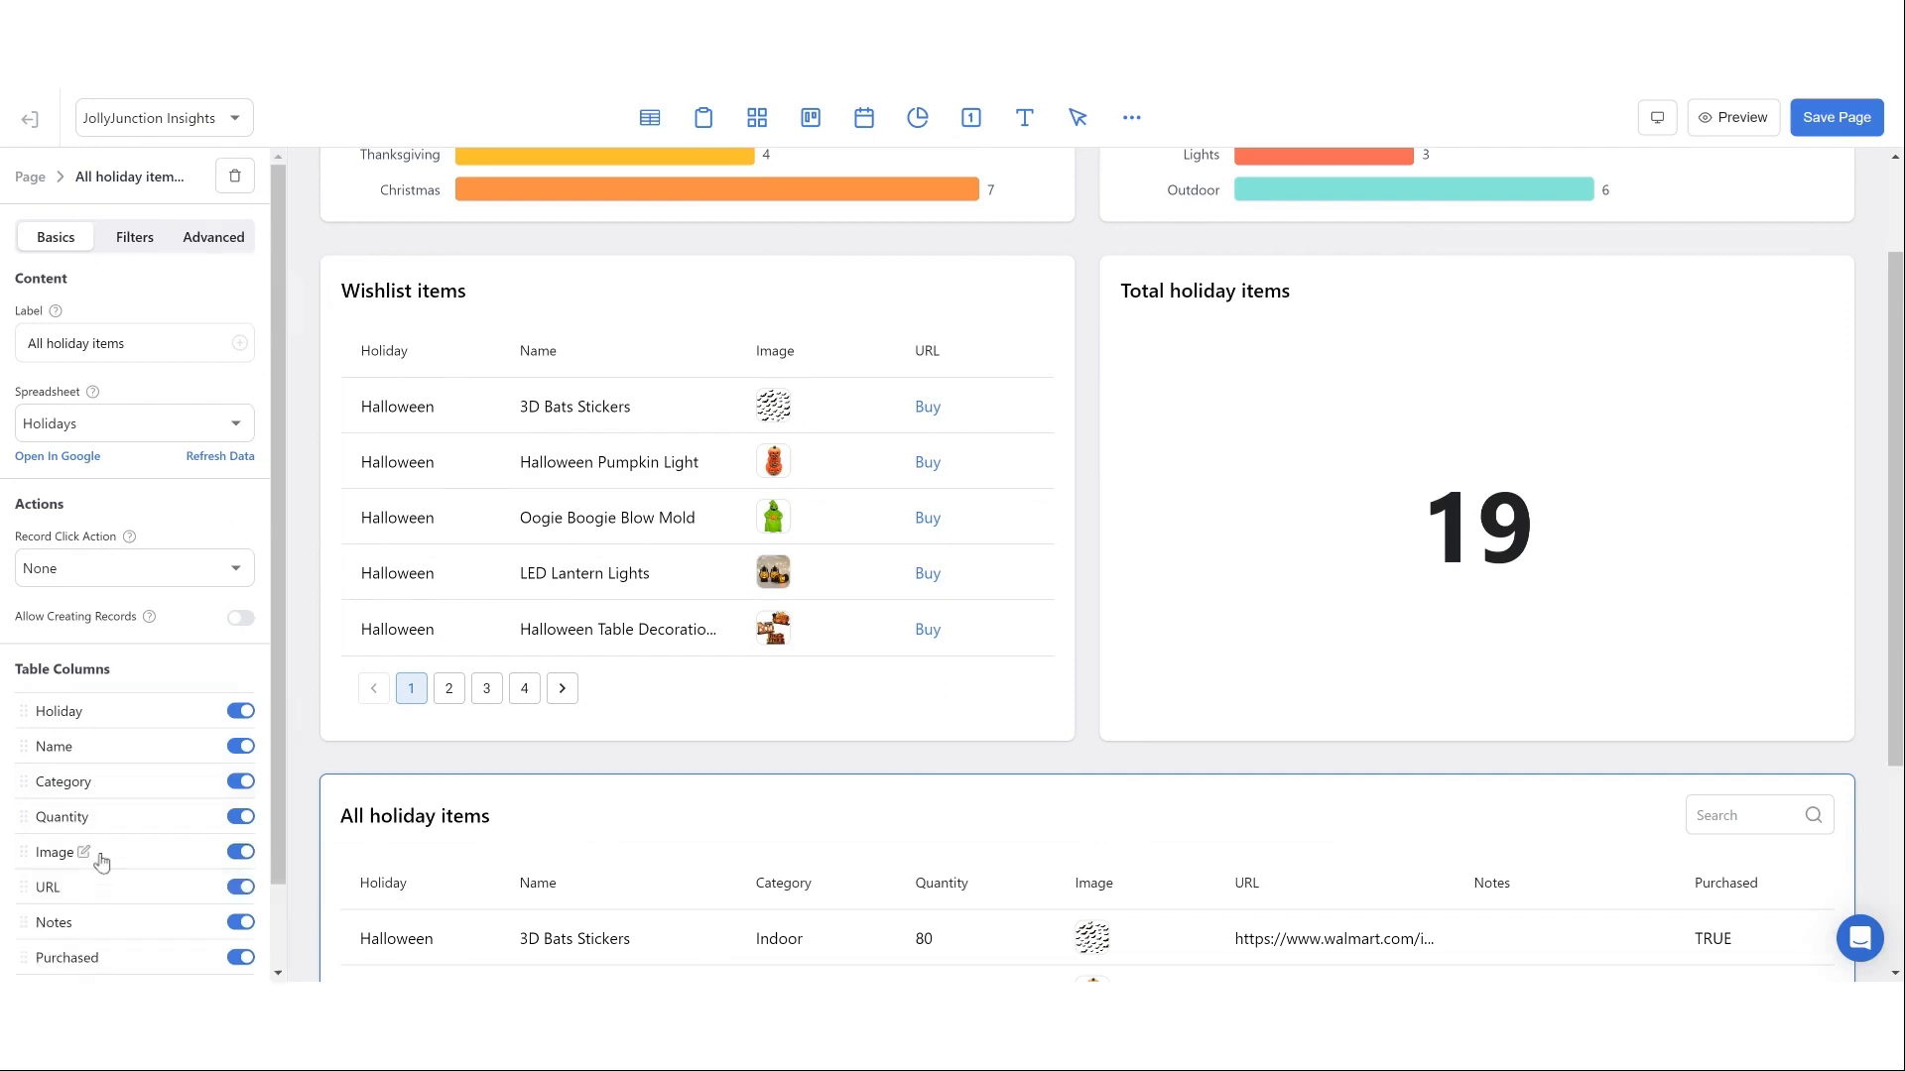
scroll(188, 750, down, 1)
scroll(1126, 823, down, 3)
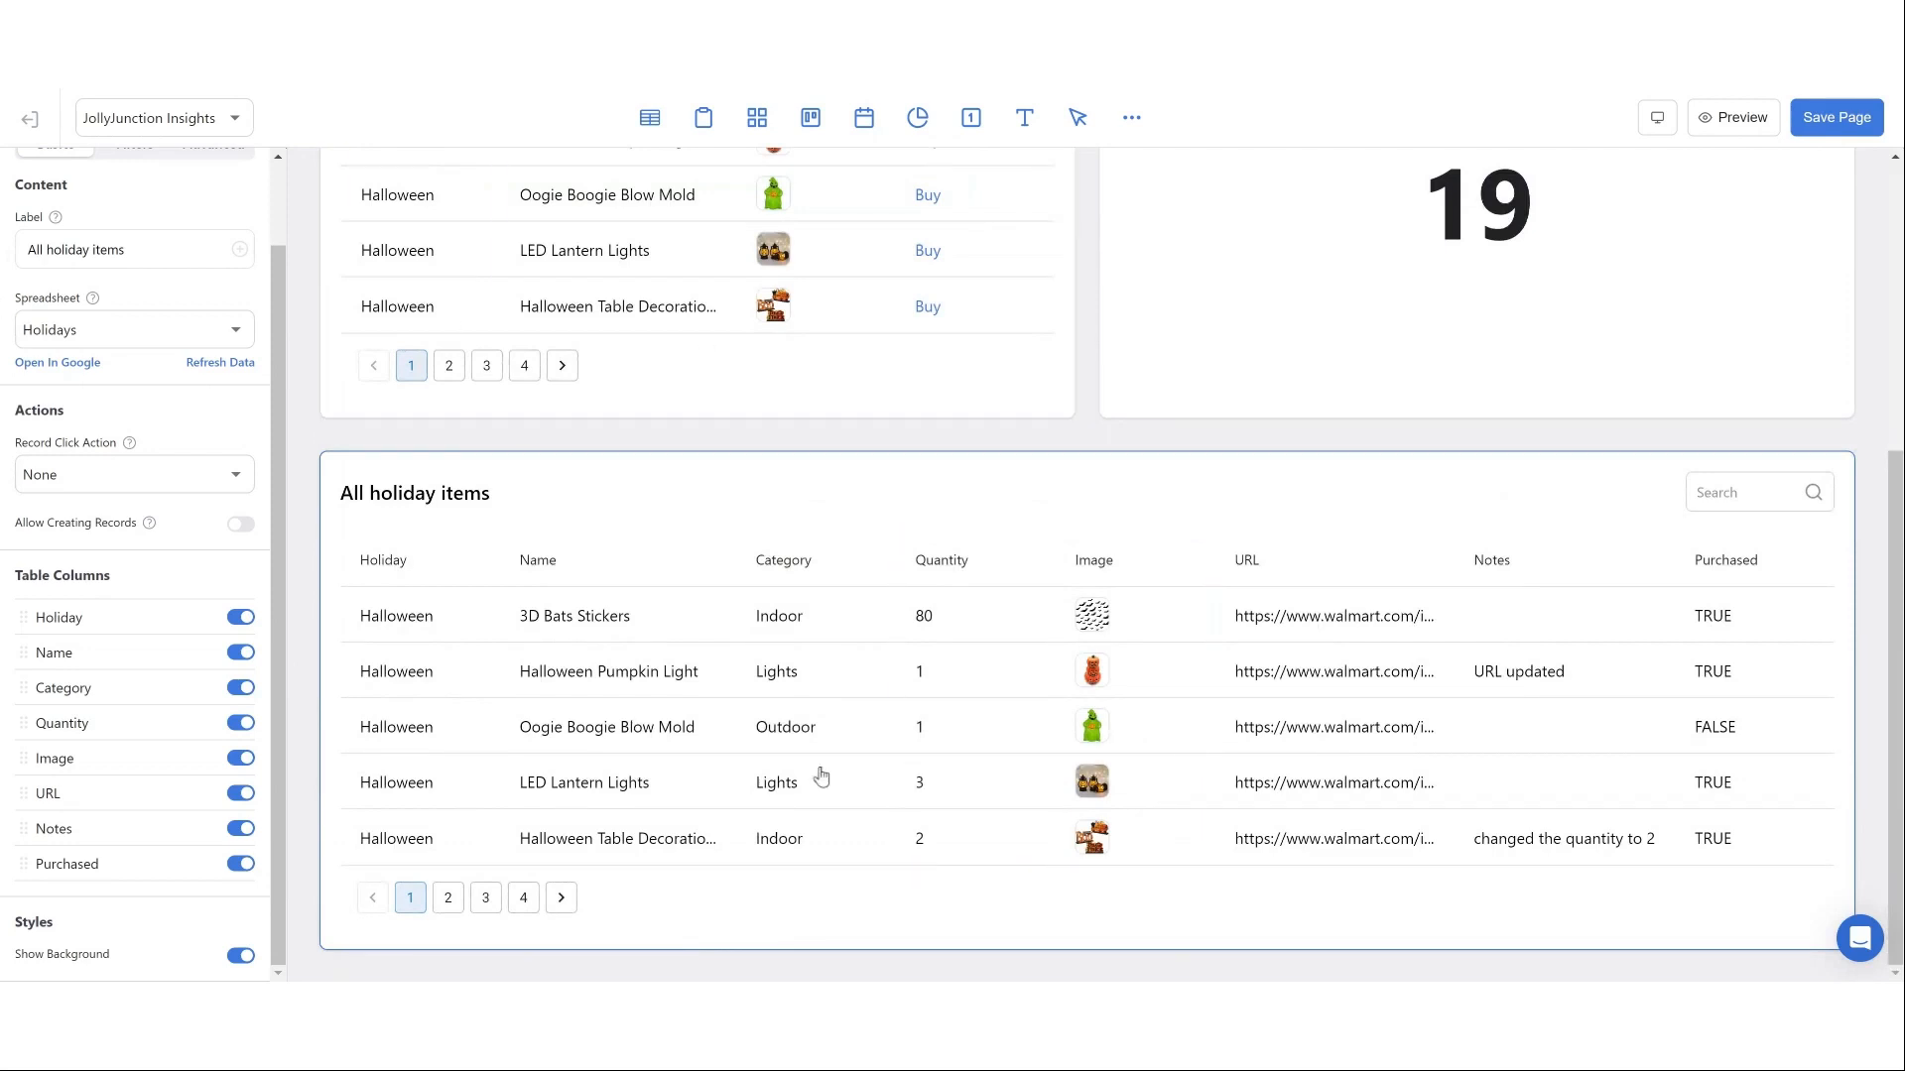
click(67, 623)
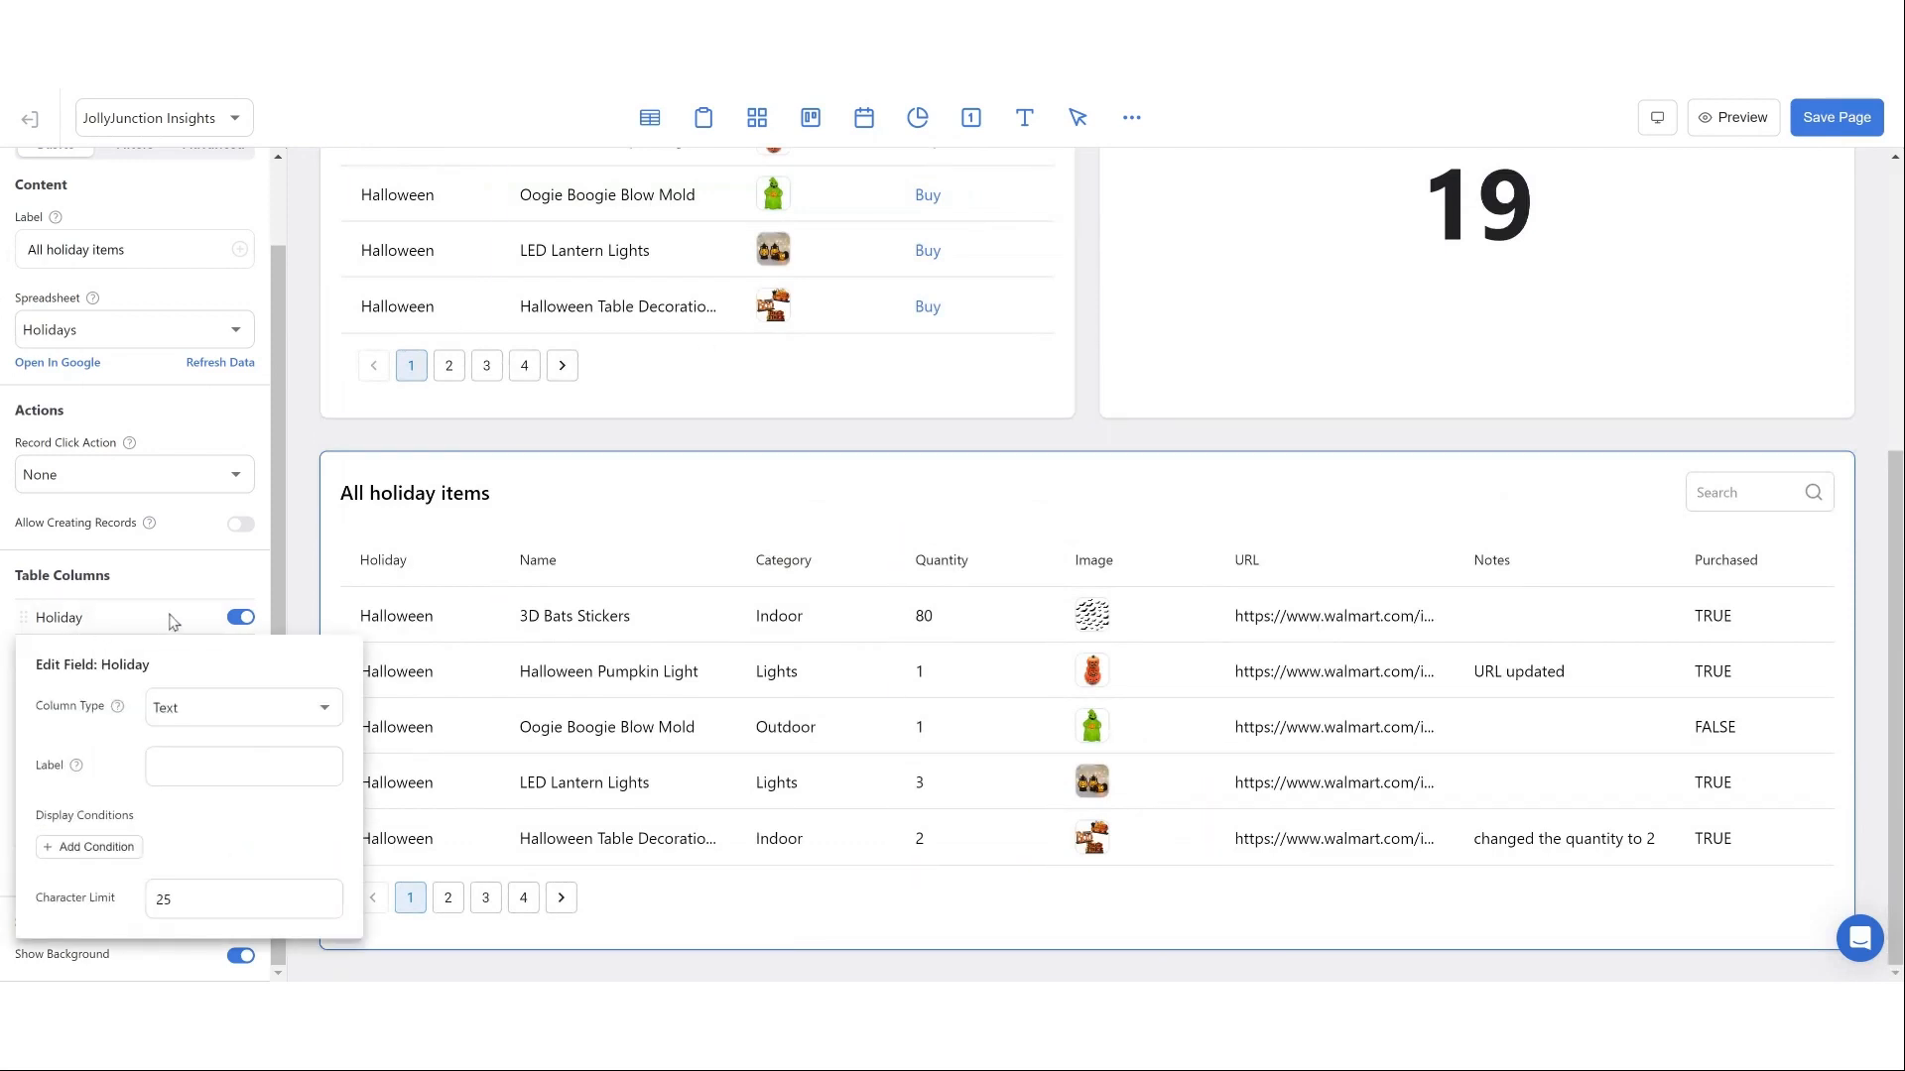
click(290, 721)
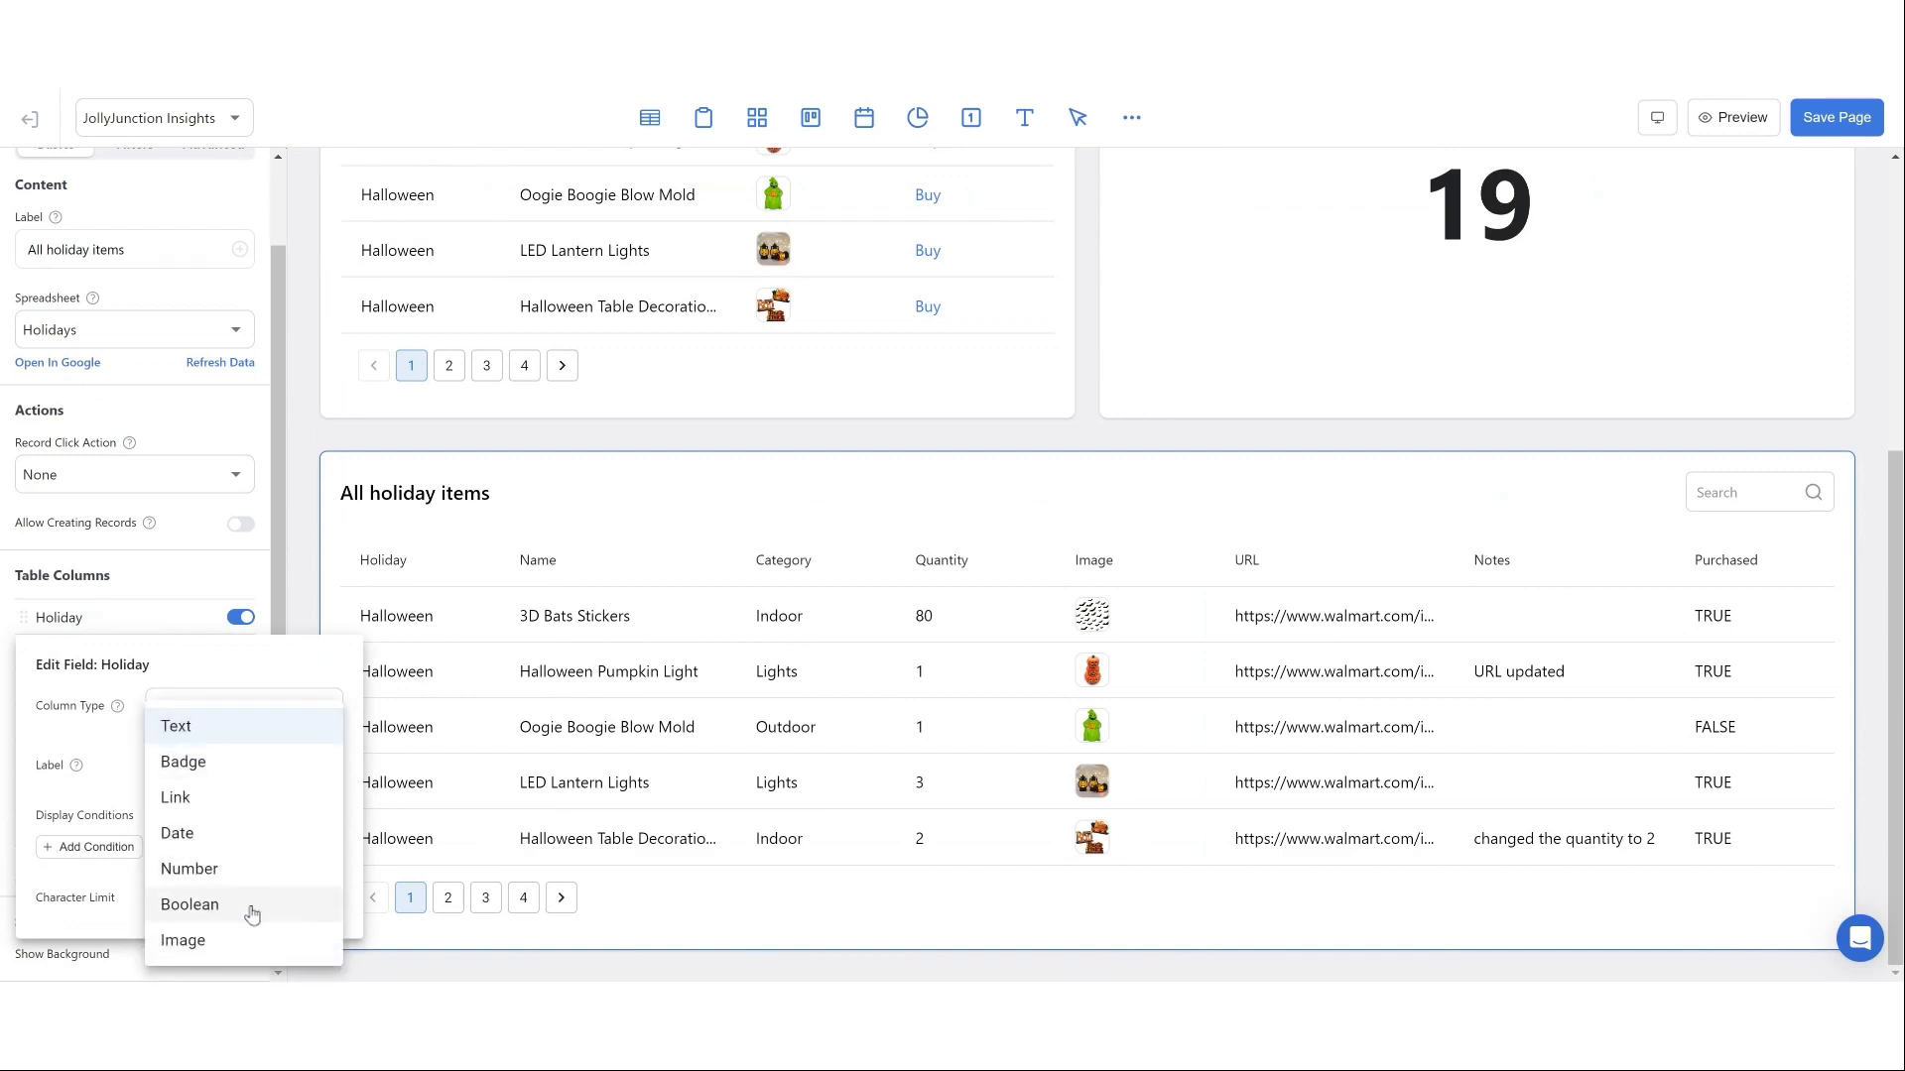
click(284, 782)
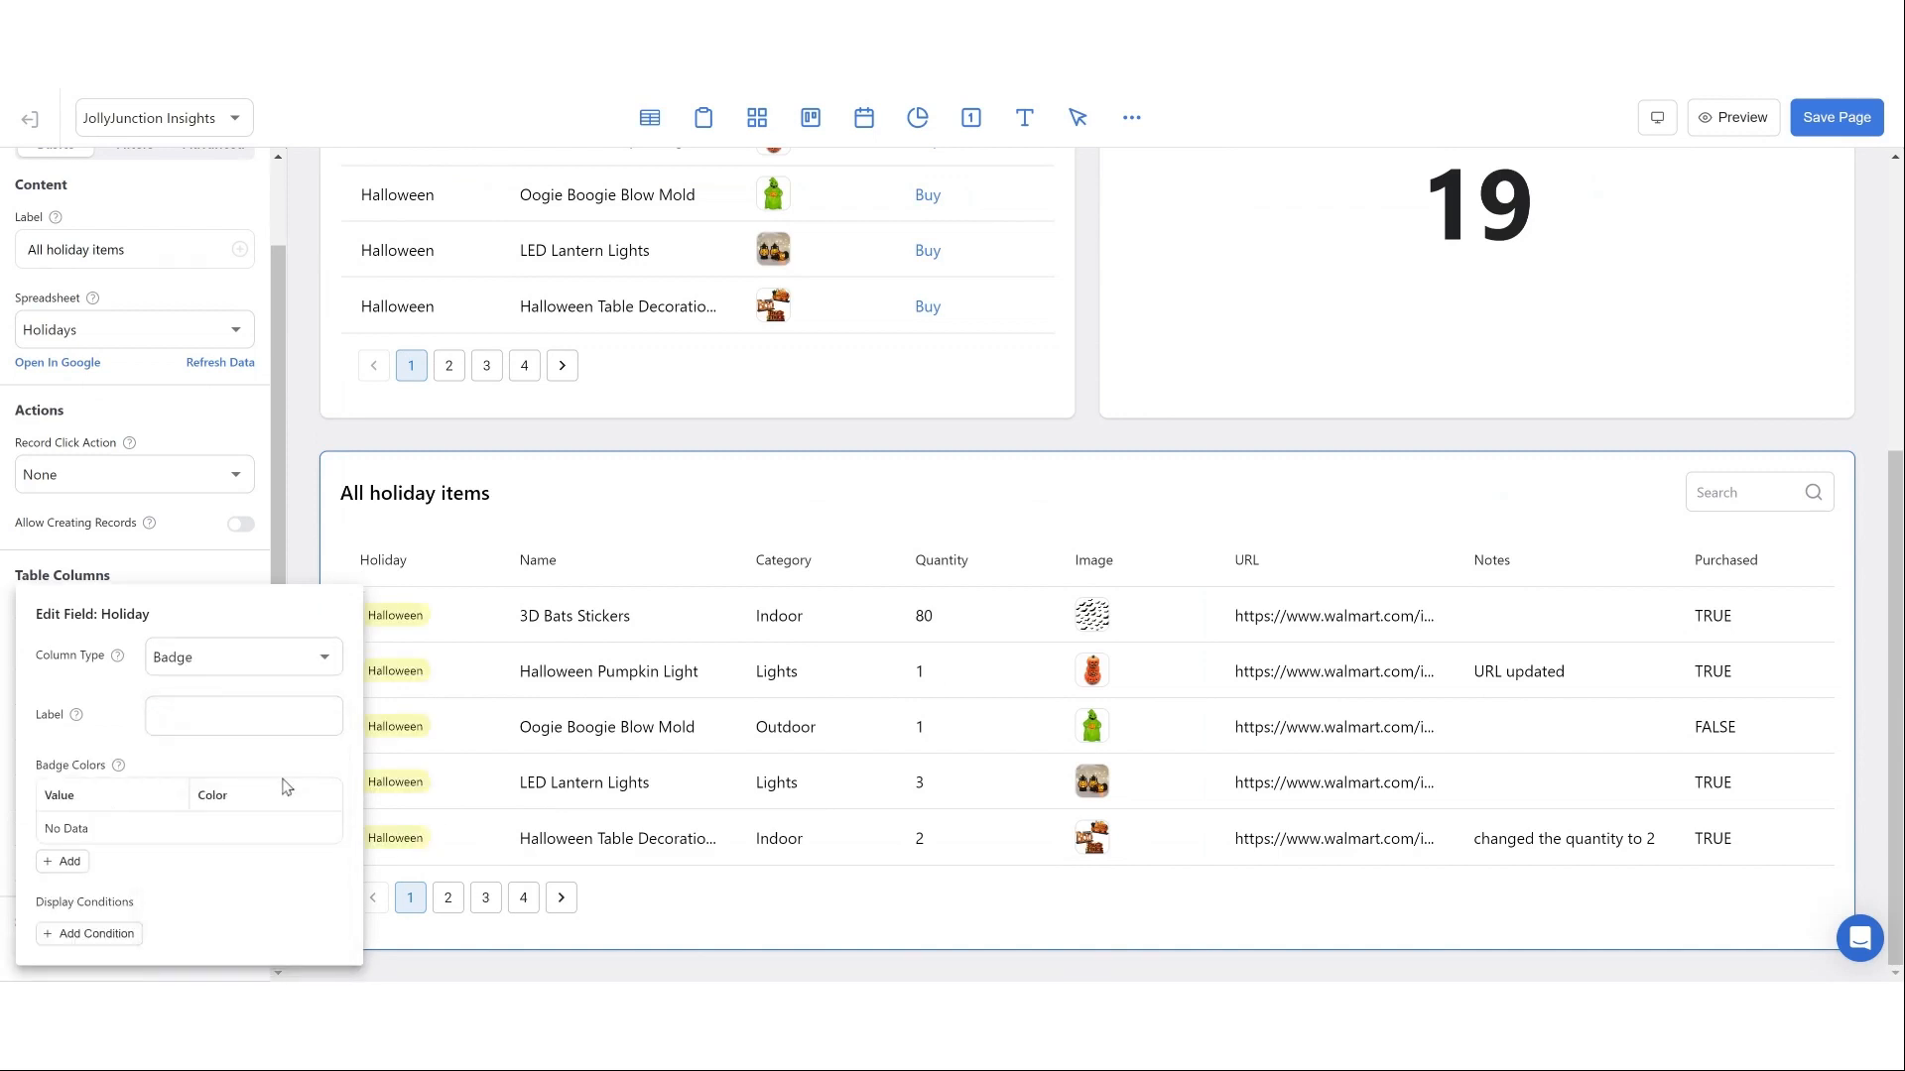
click(579, 453)
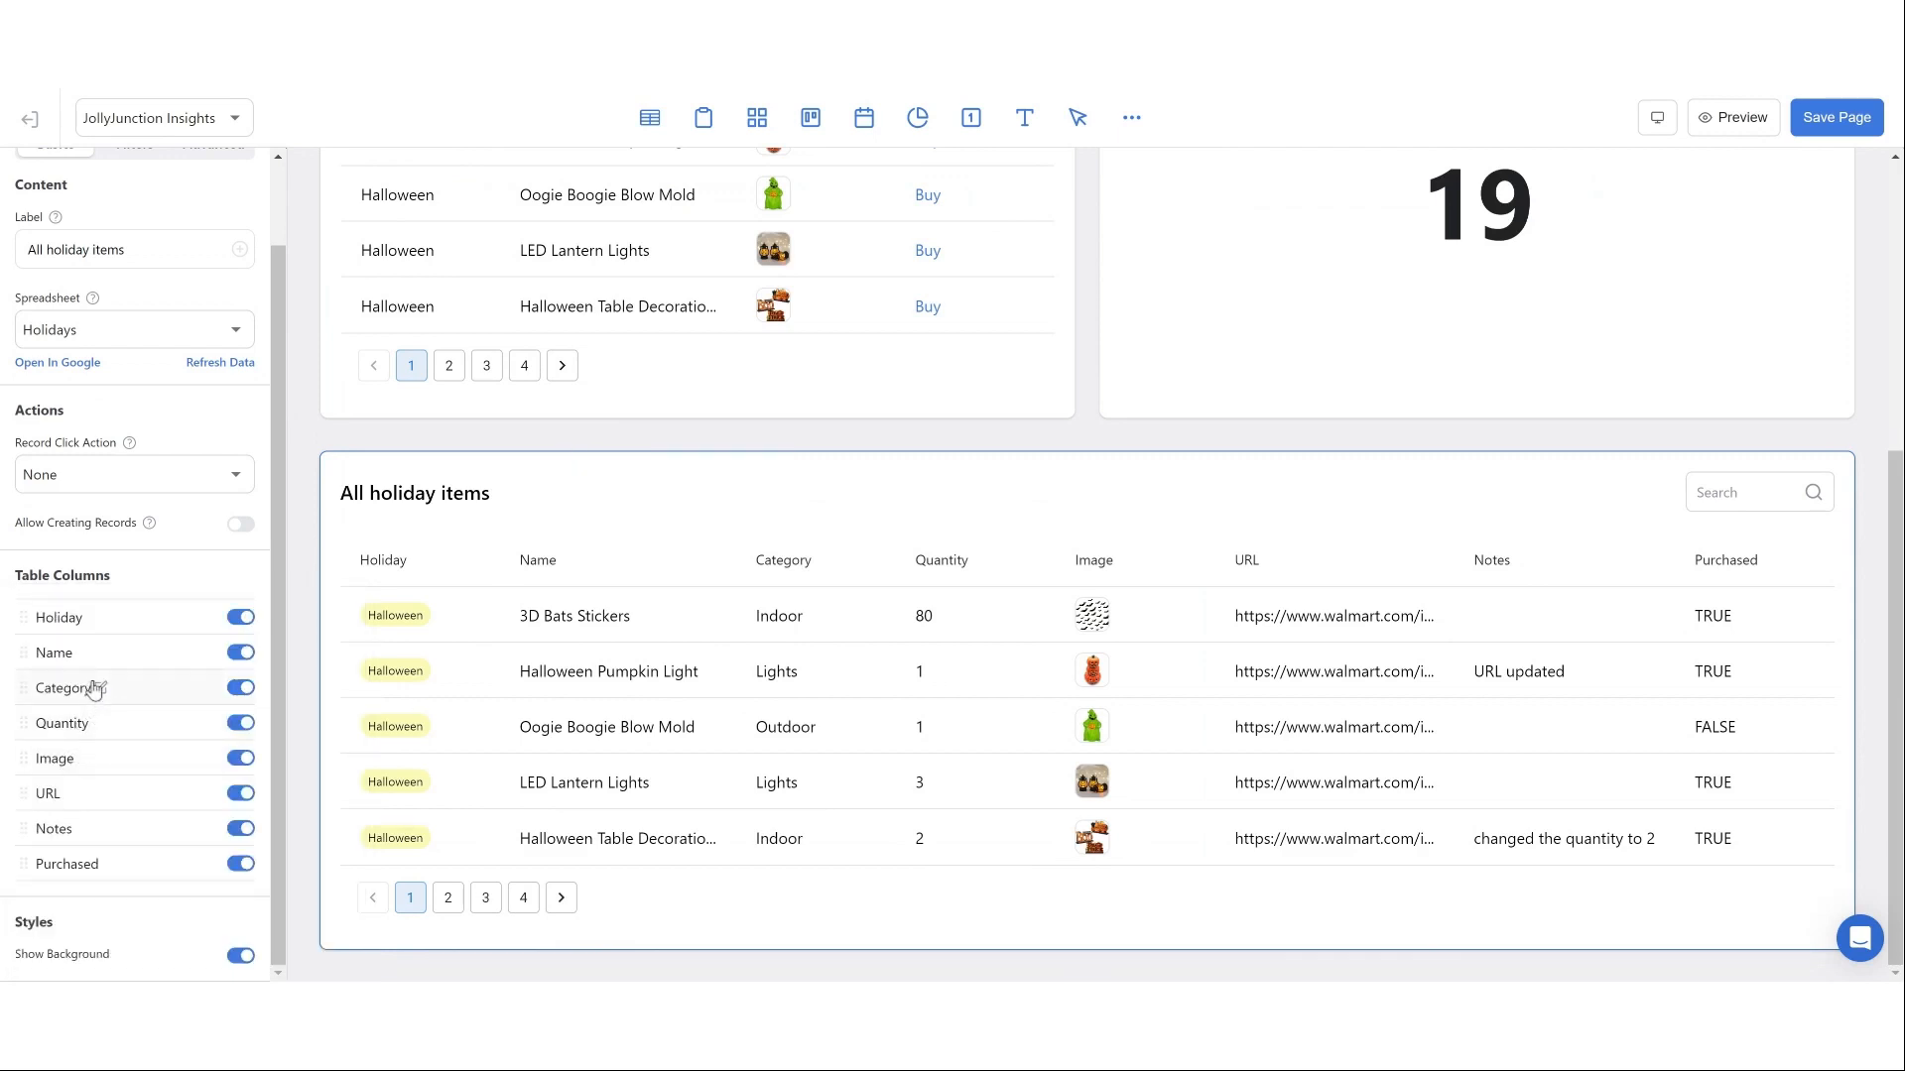
- Change the All holiday items table's URL column to the Link type with link text "URL", and hide the Notes and Purchased columns
click(71, 795)
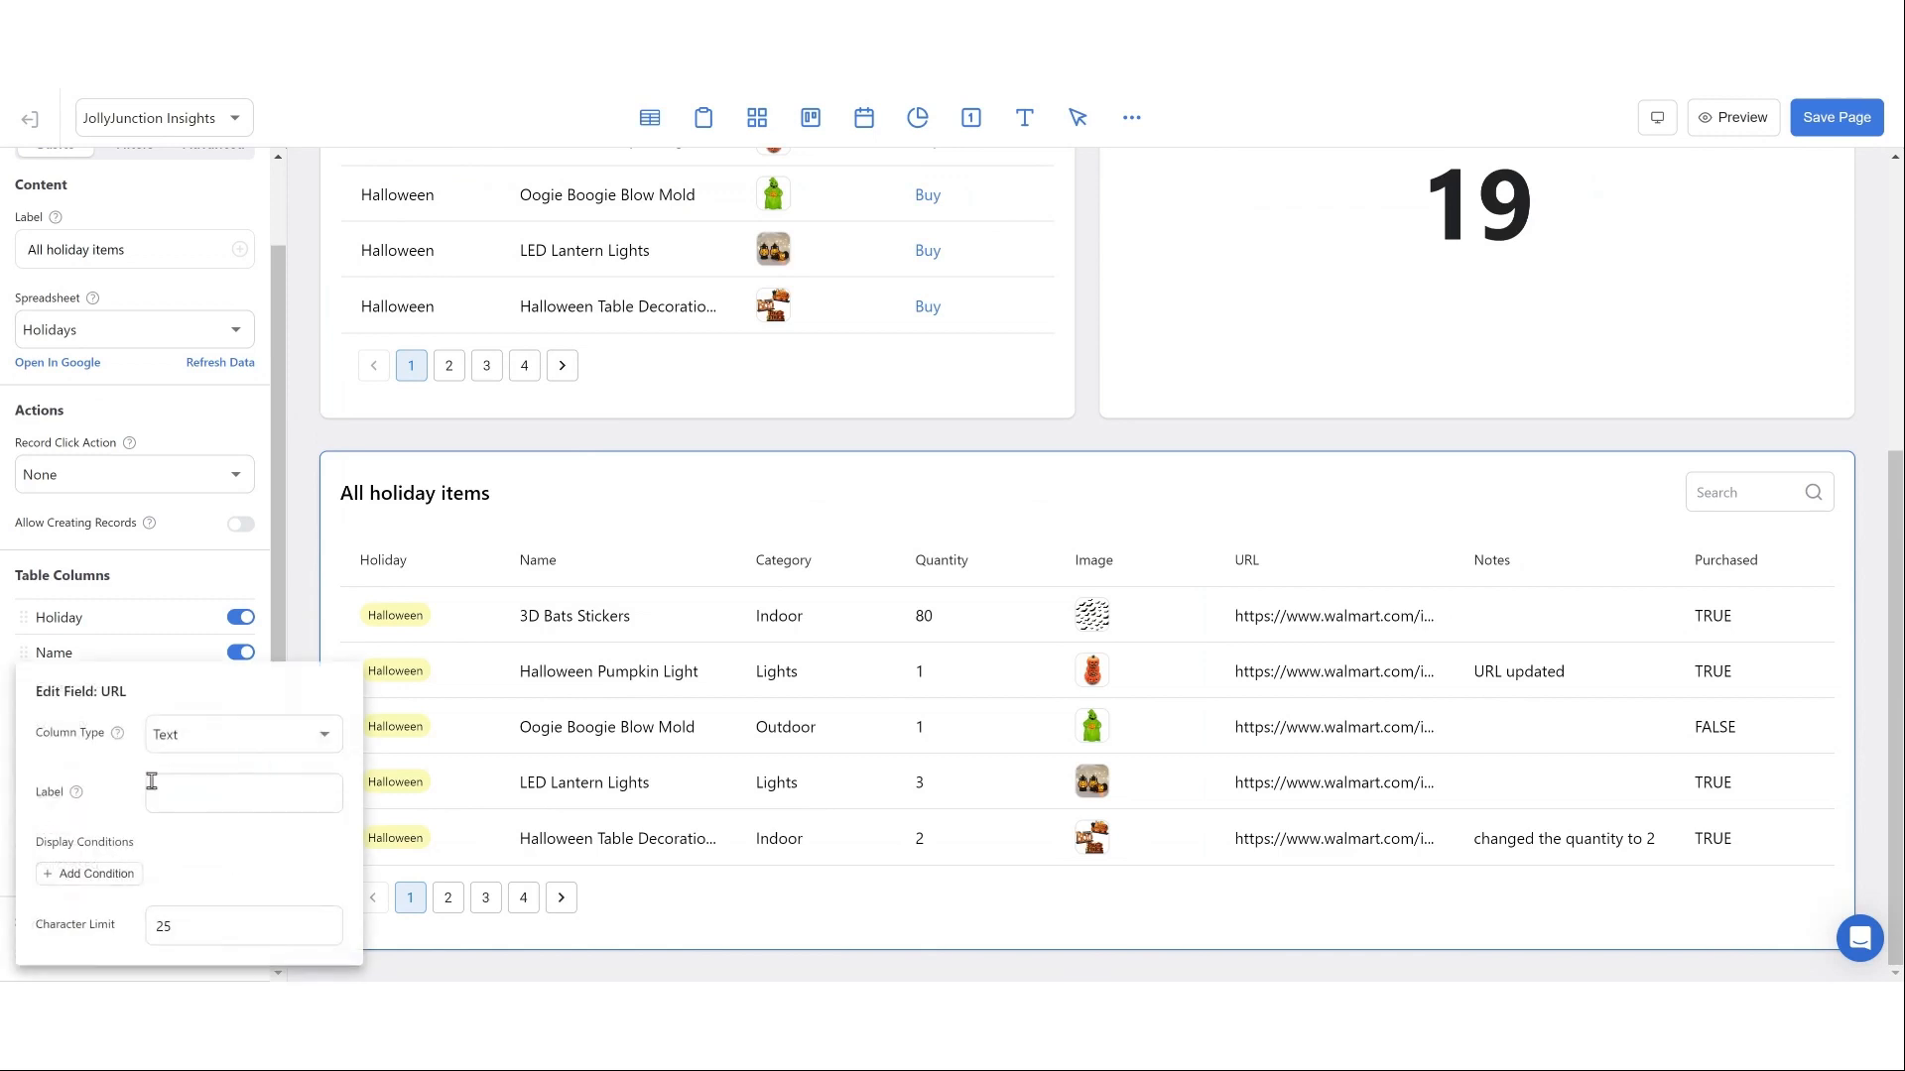
click(248, 749)
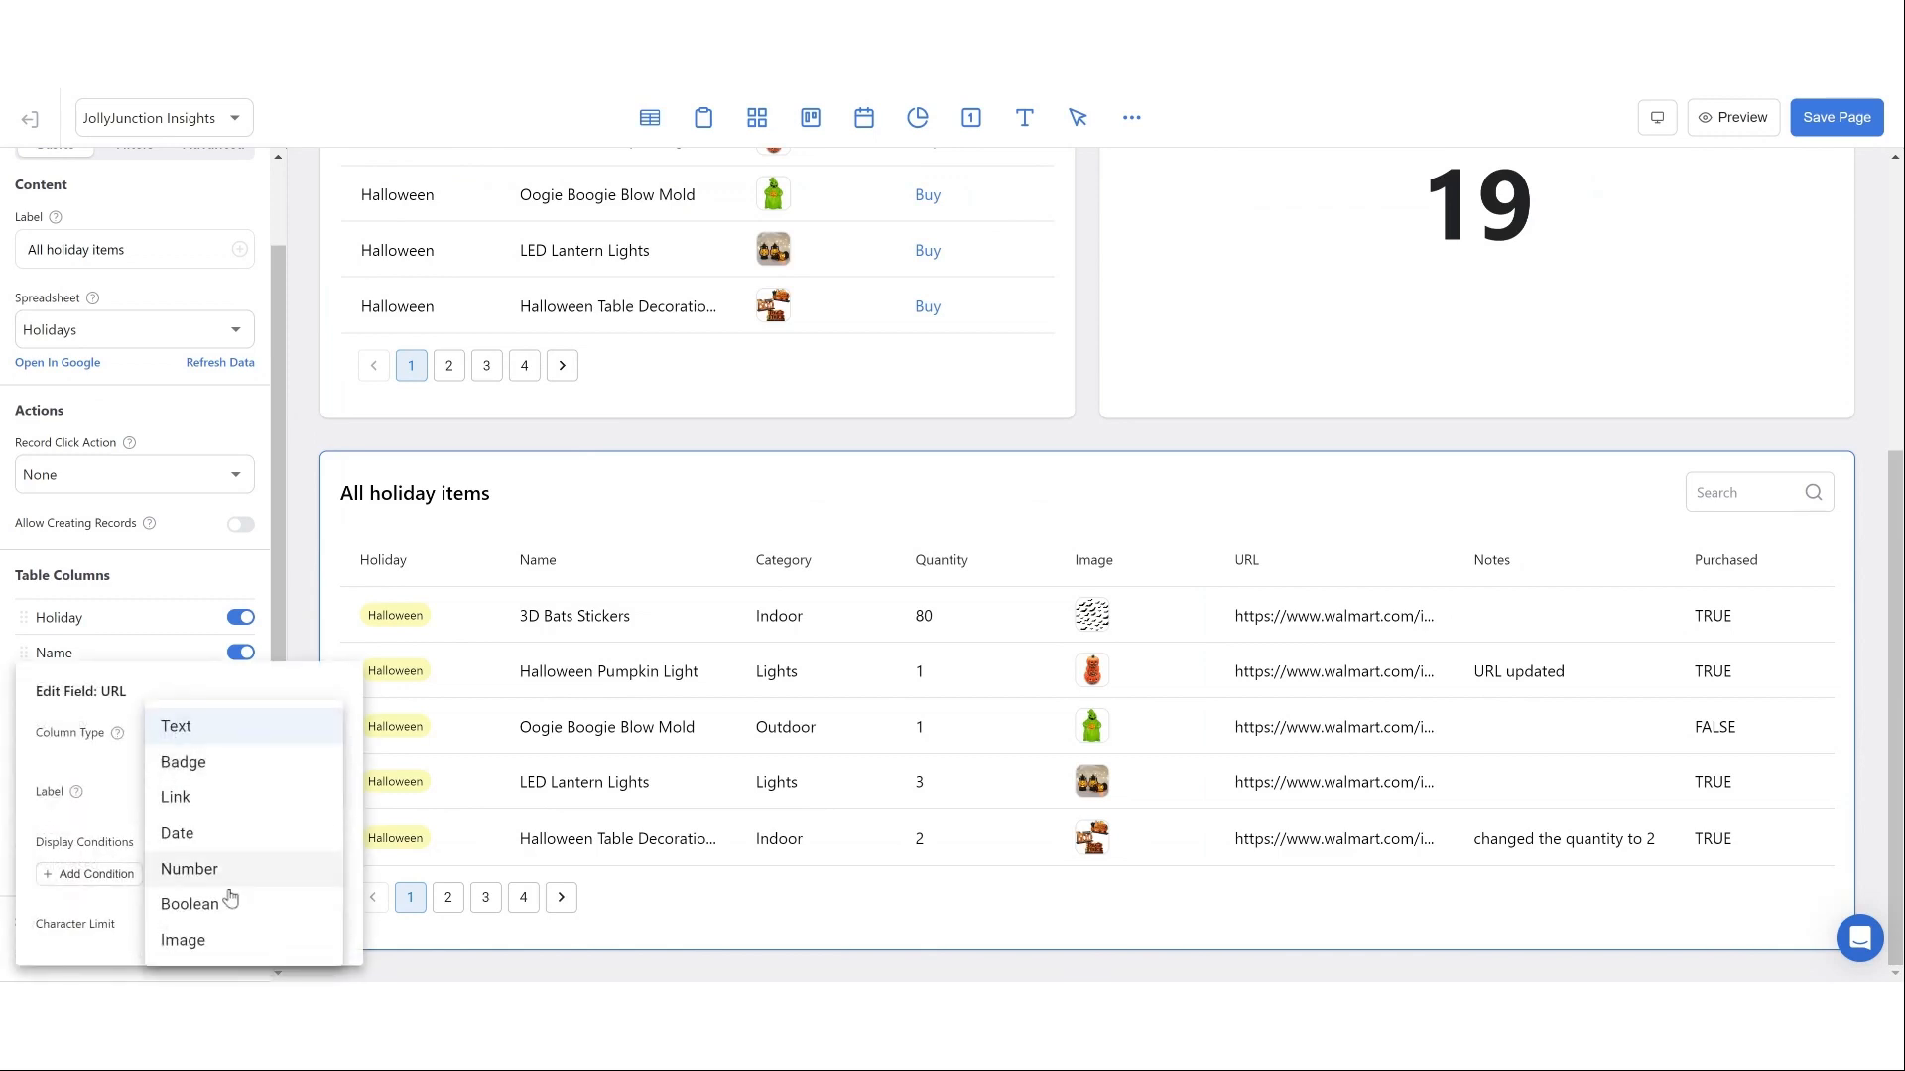
click(224, 799)
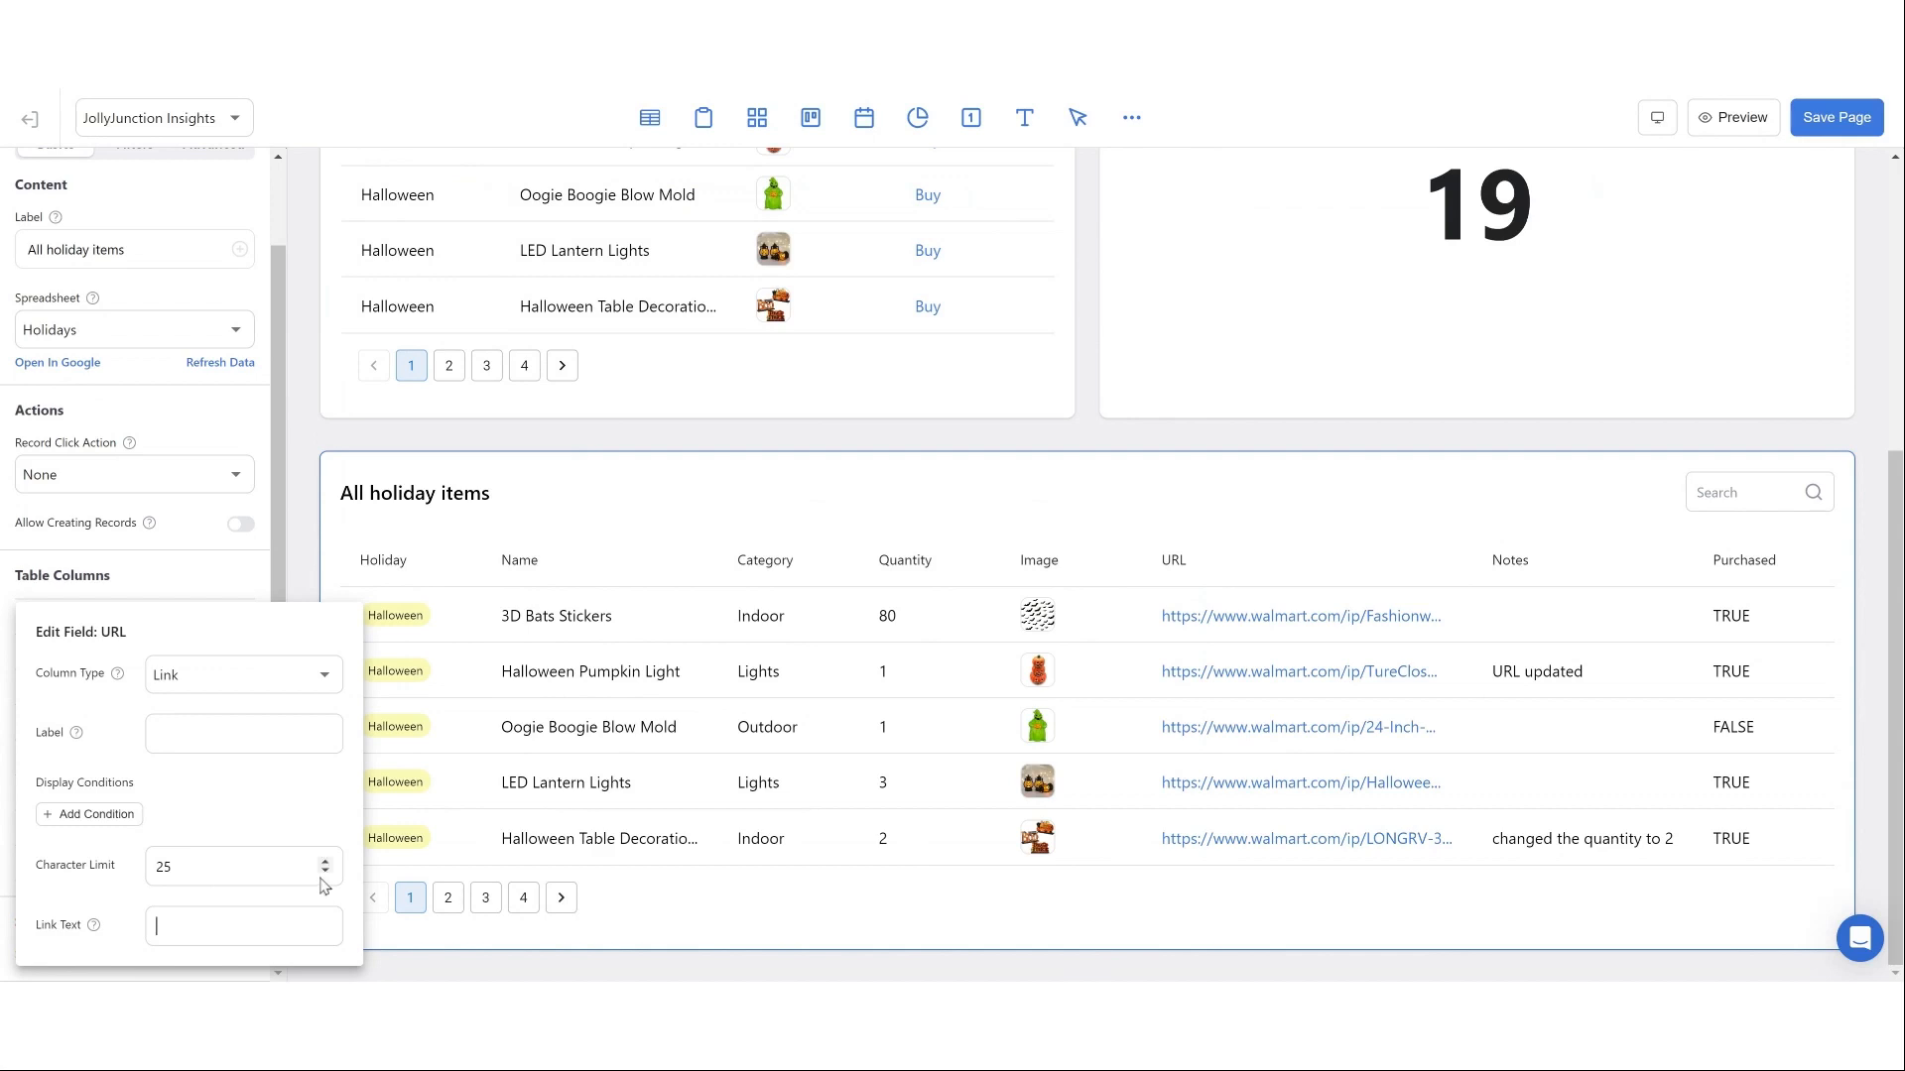
text(URL)
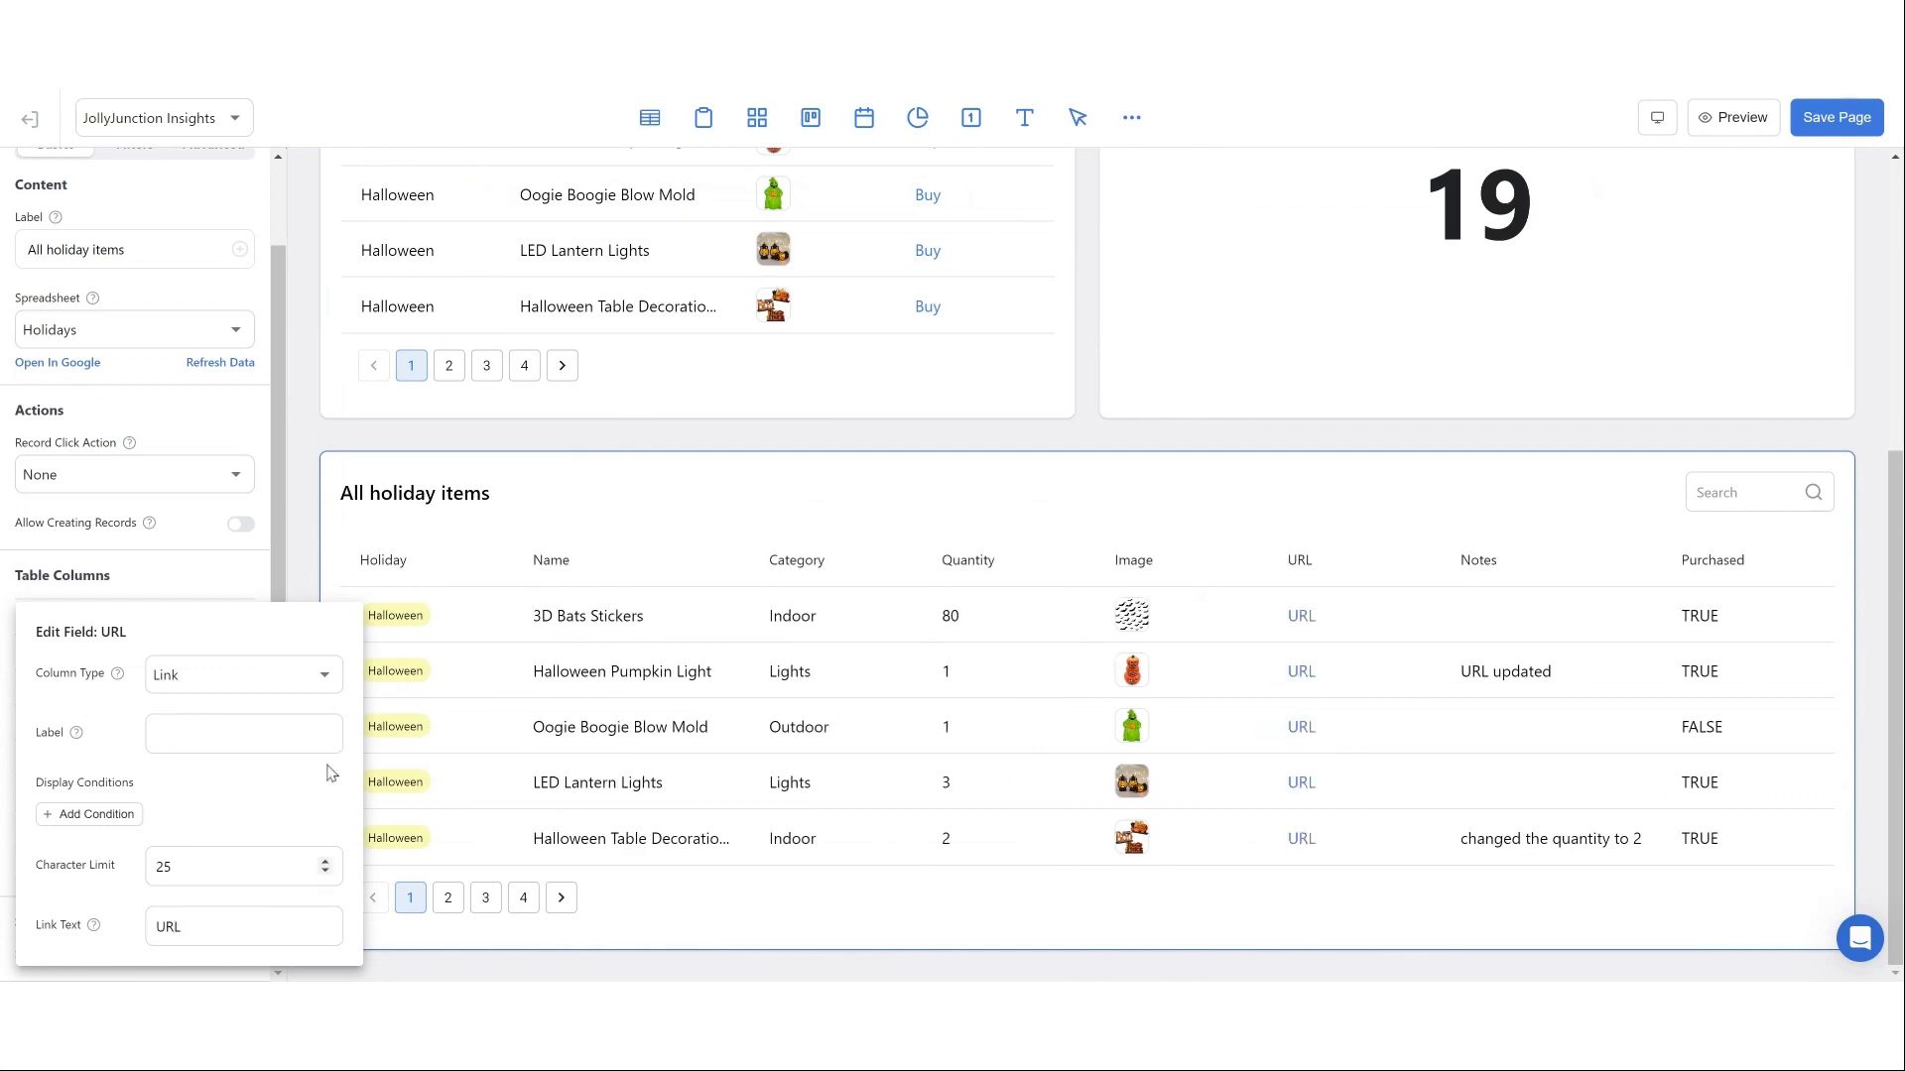
click(605, 433)
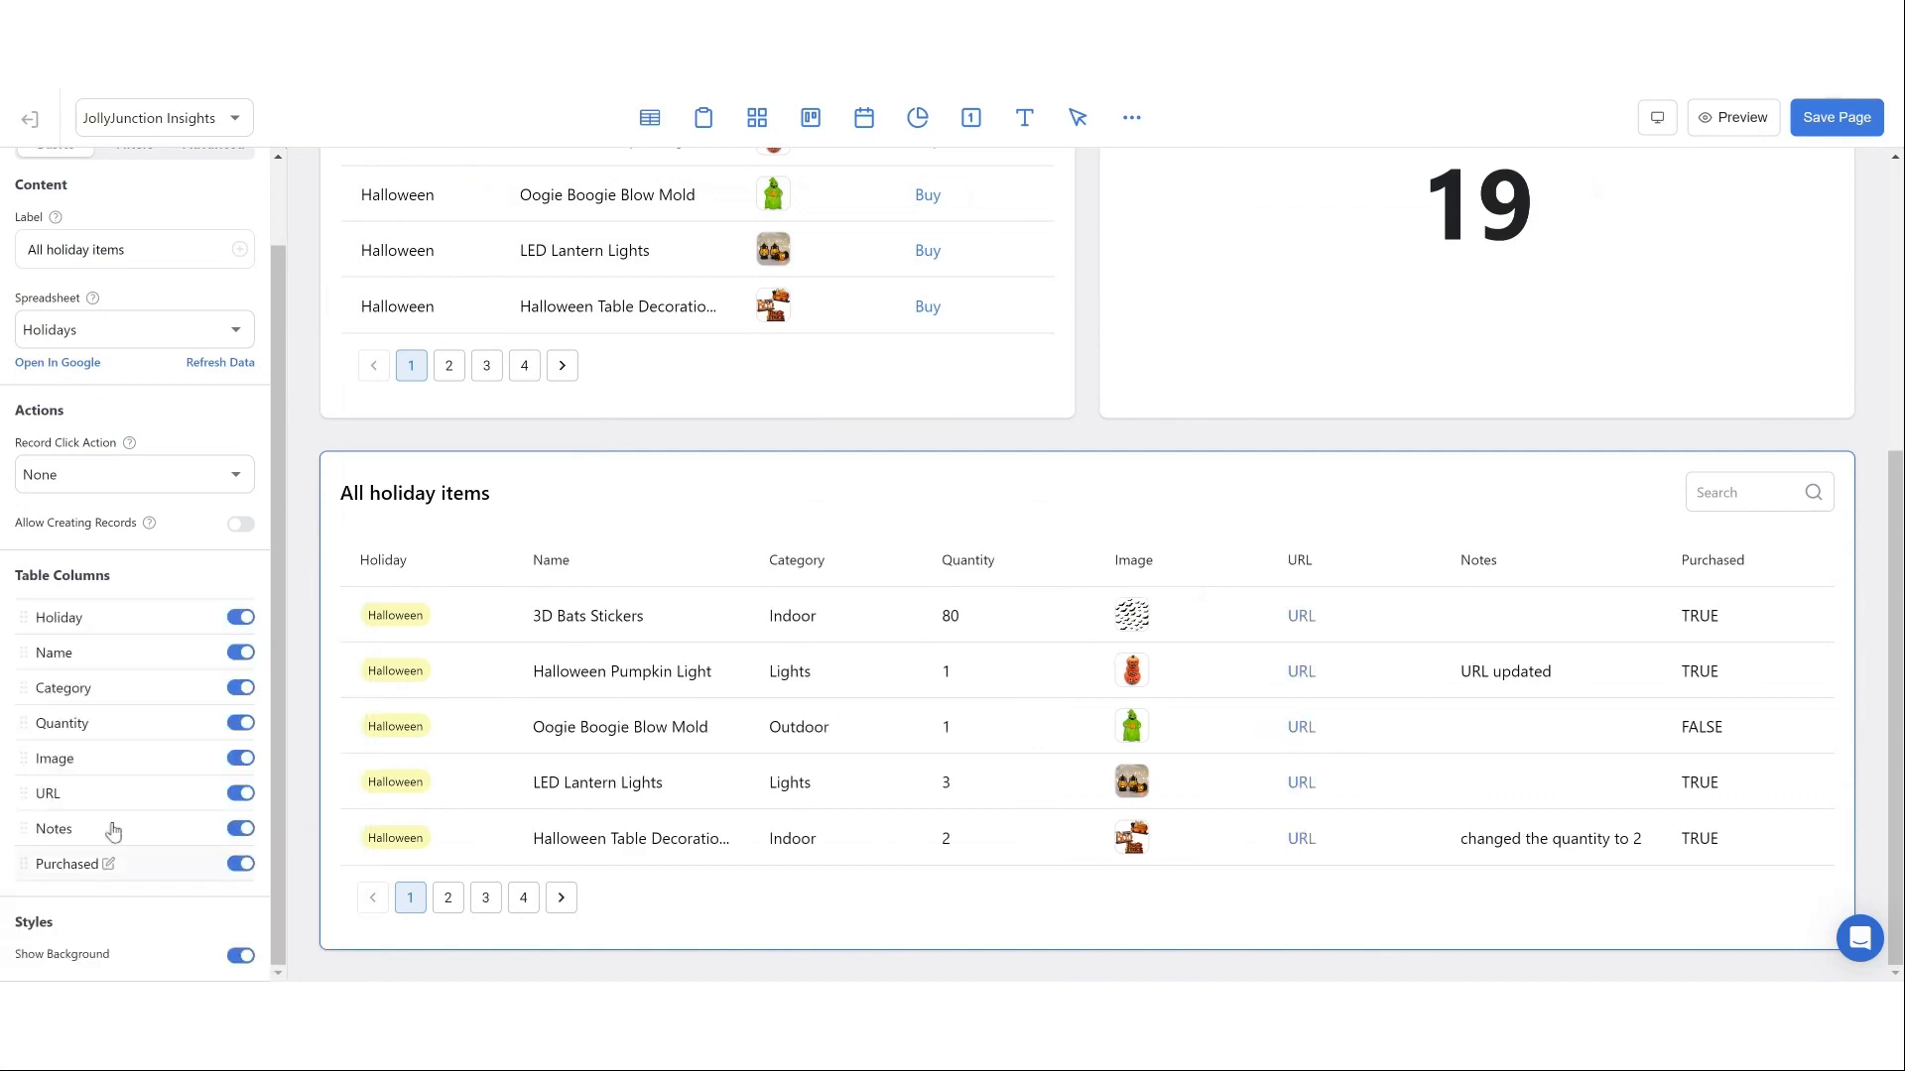
click(238, 829)
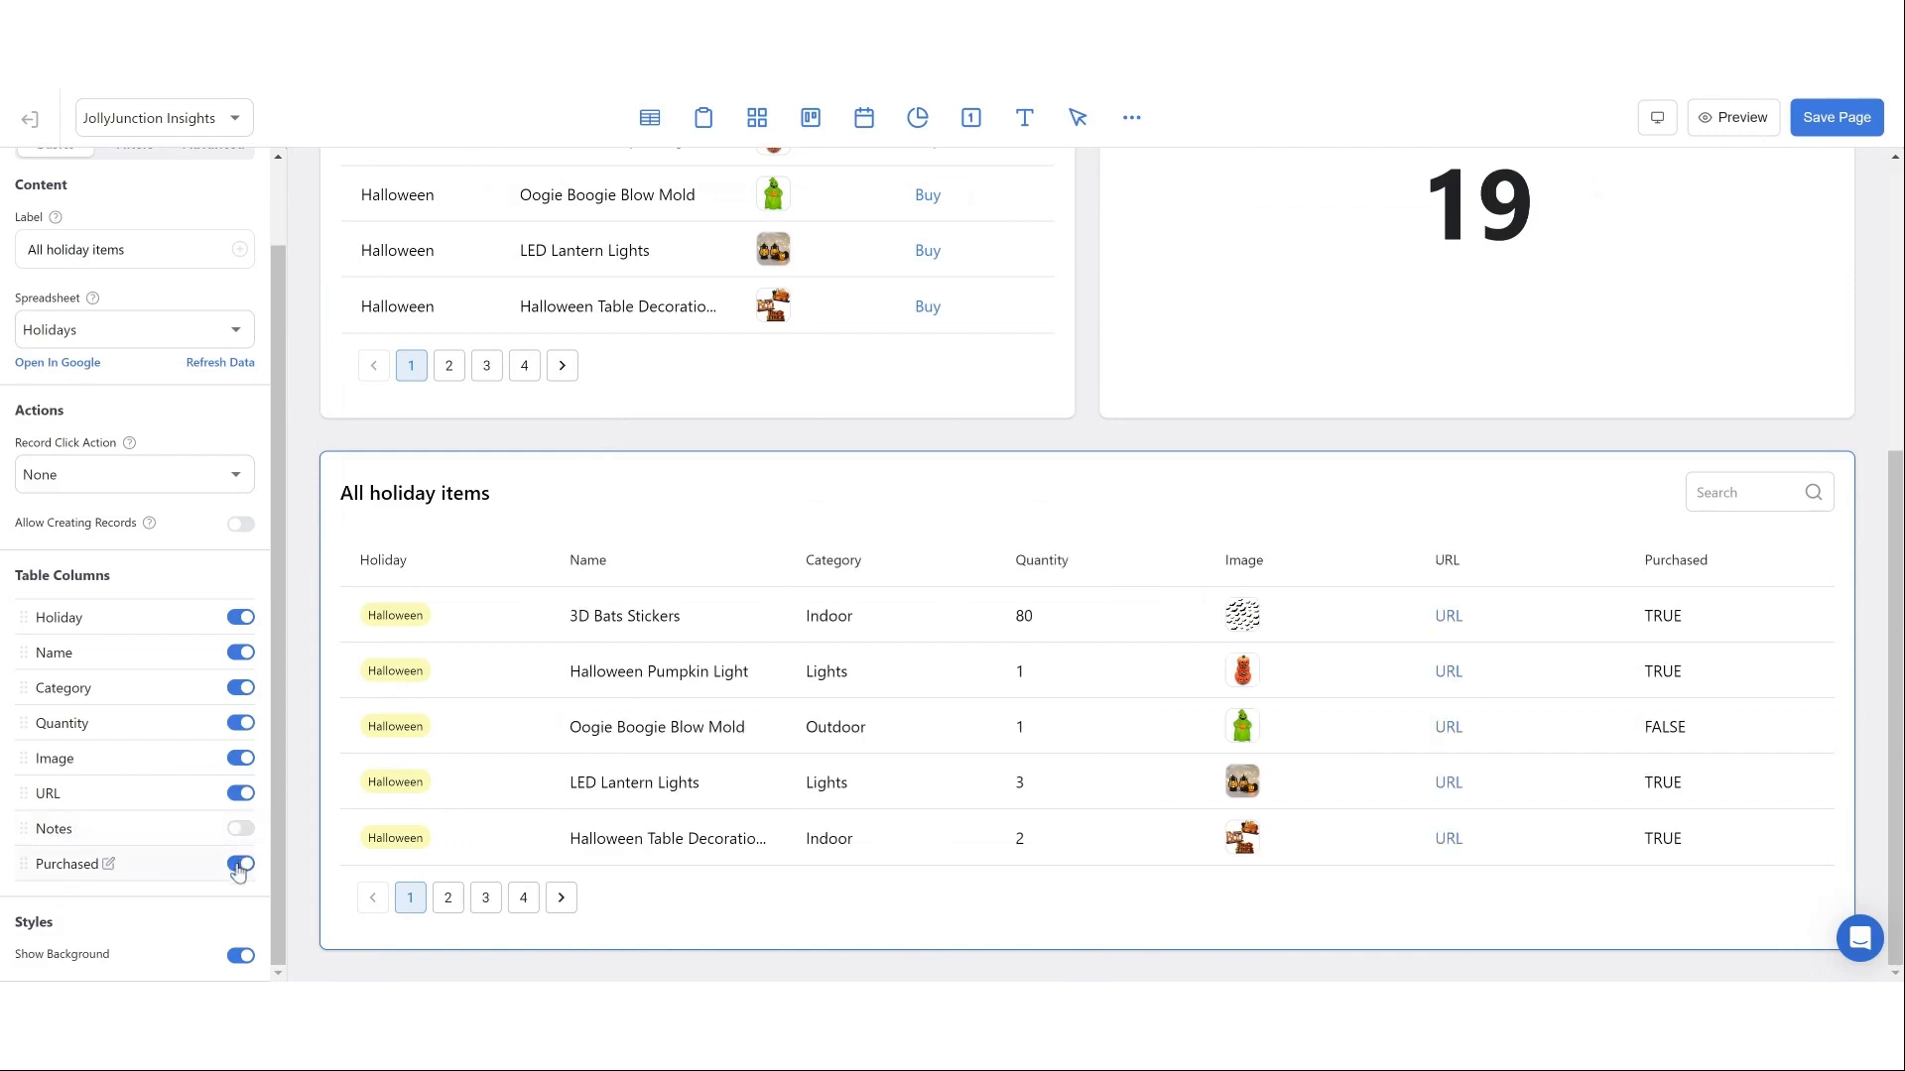
click(238, 864)
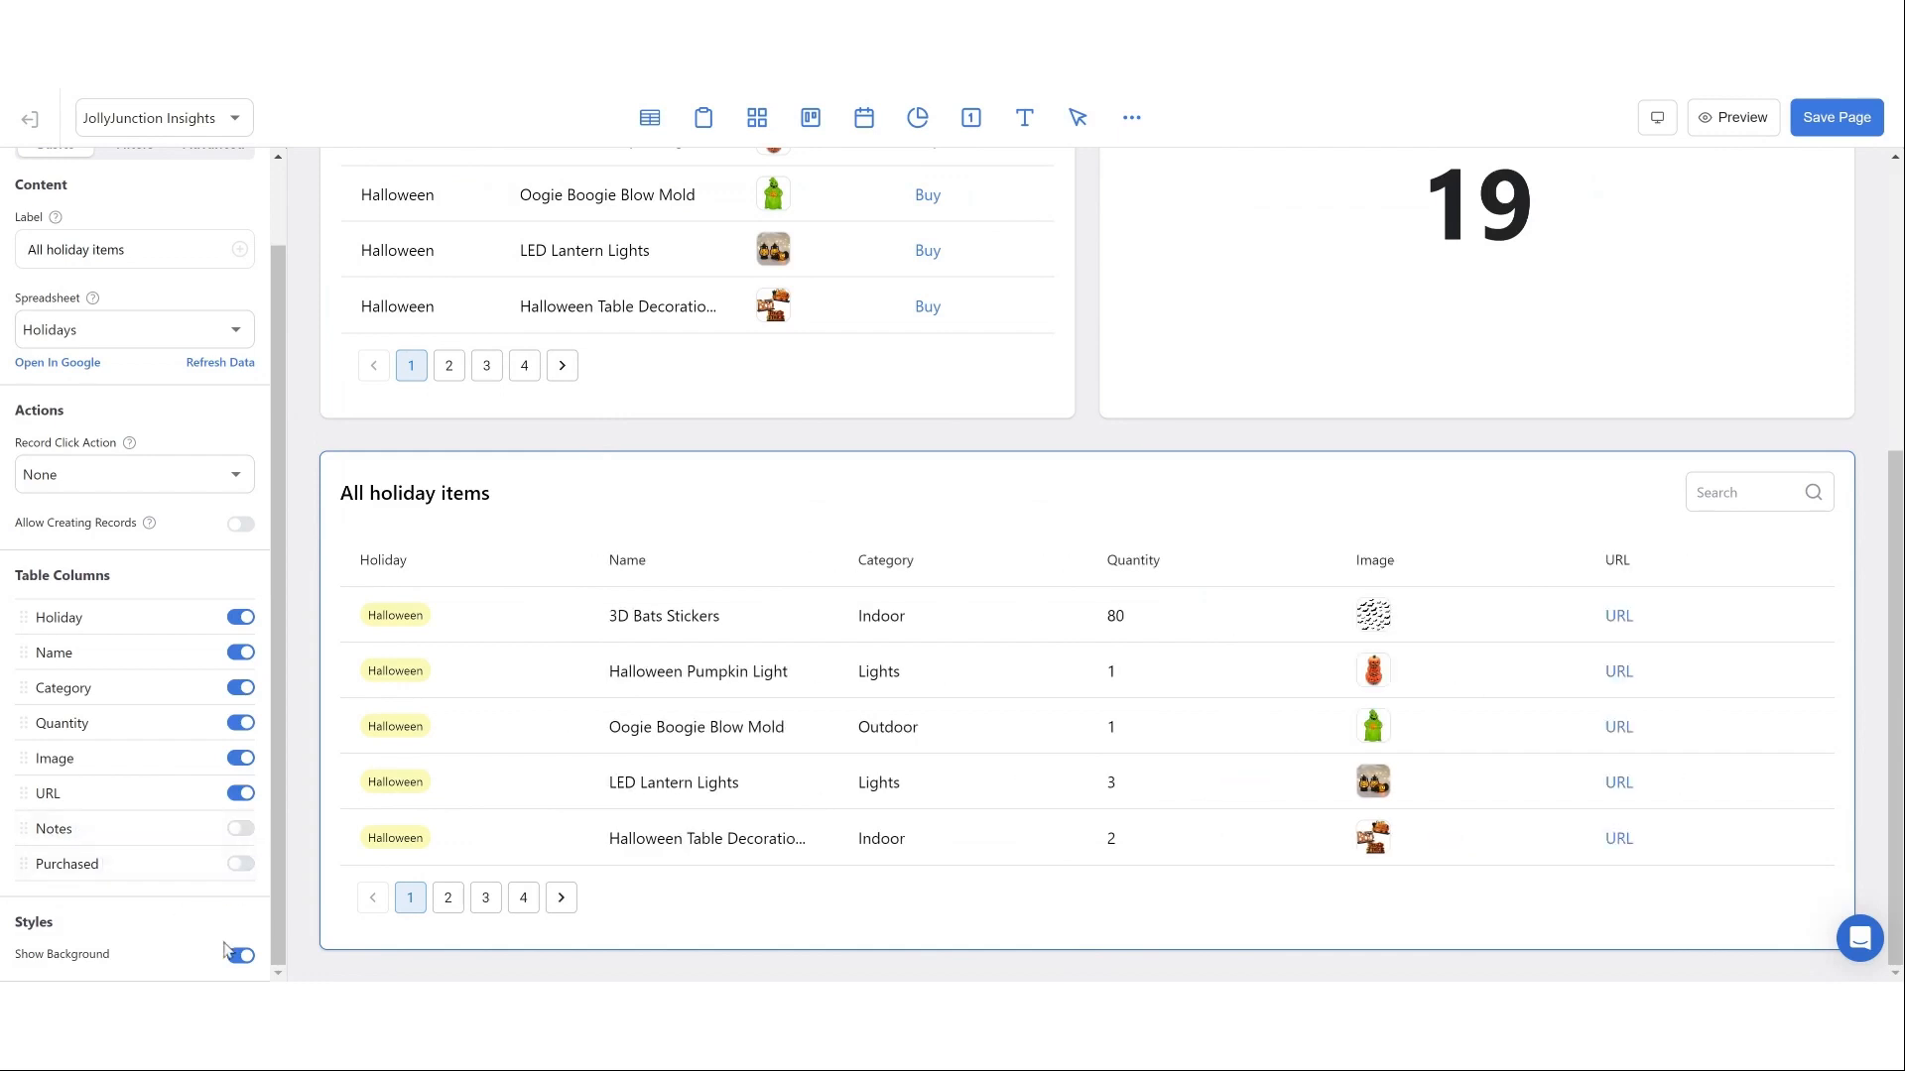
- Add a visible Holiday Equals filter with the Select Dropdown component to the All holiday items table, and save the page
scroll(198, 893, up, 1)
click(154, 245)
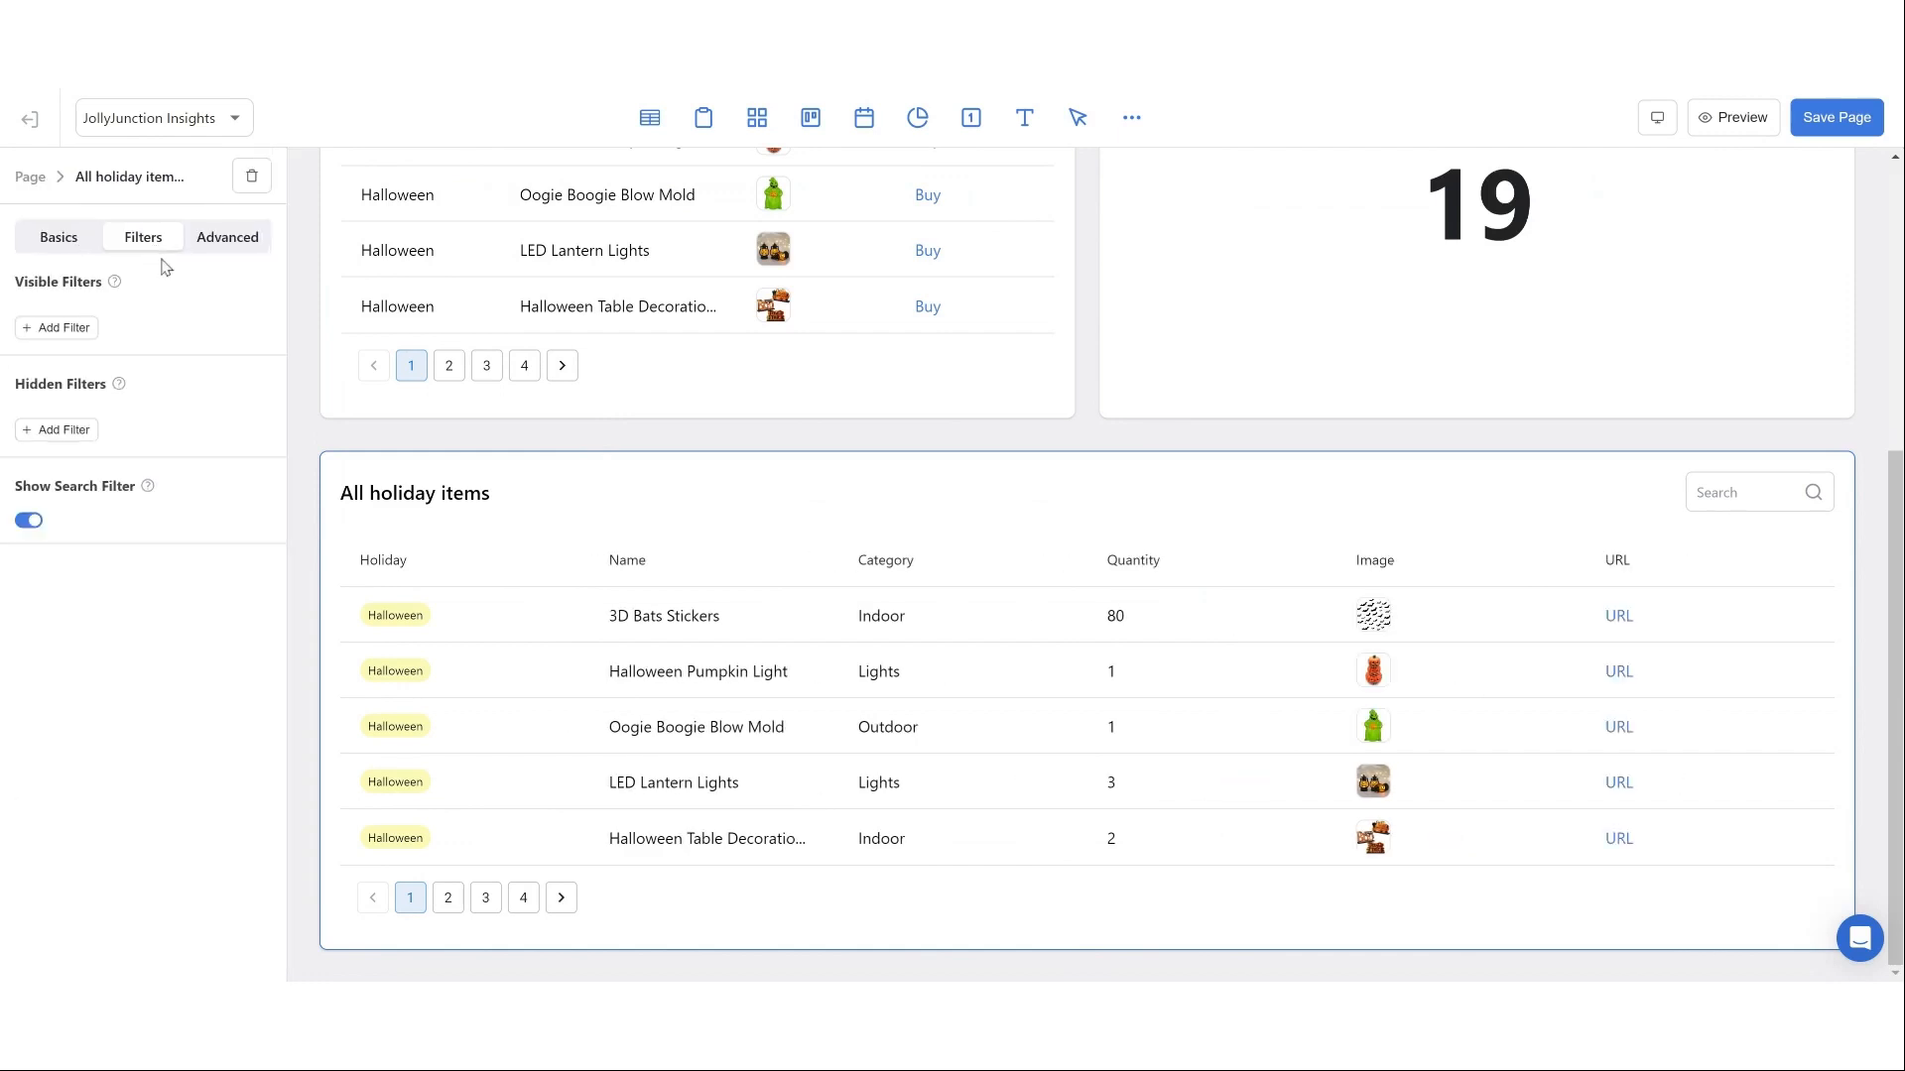
click(58, 329)
click(182, 330)
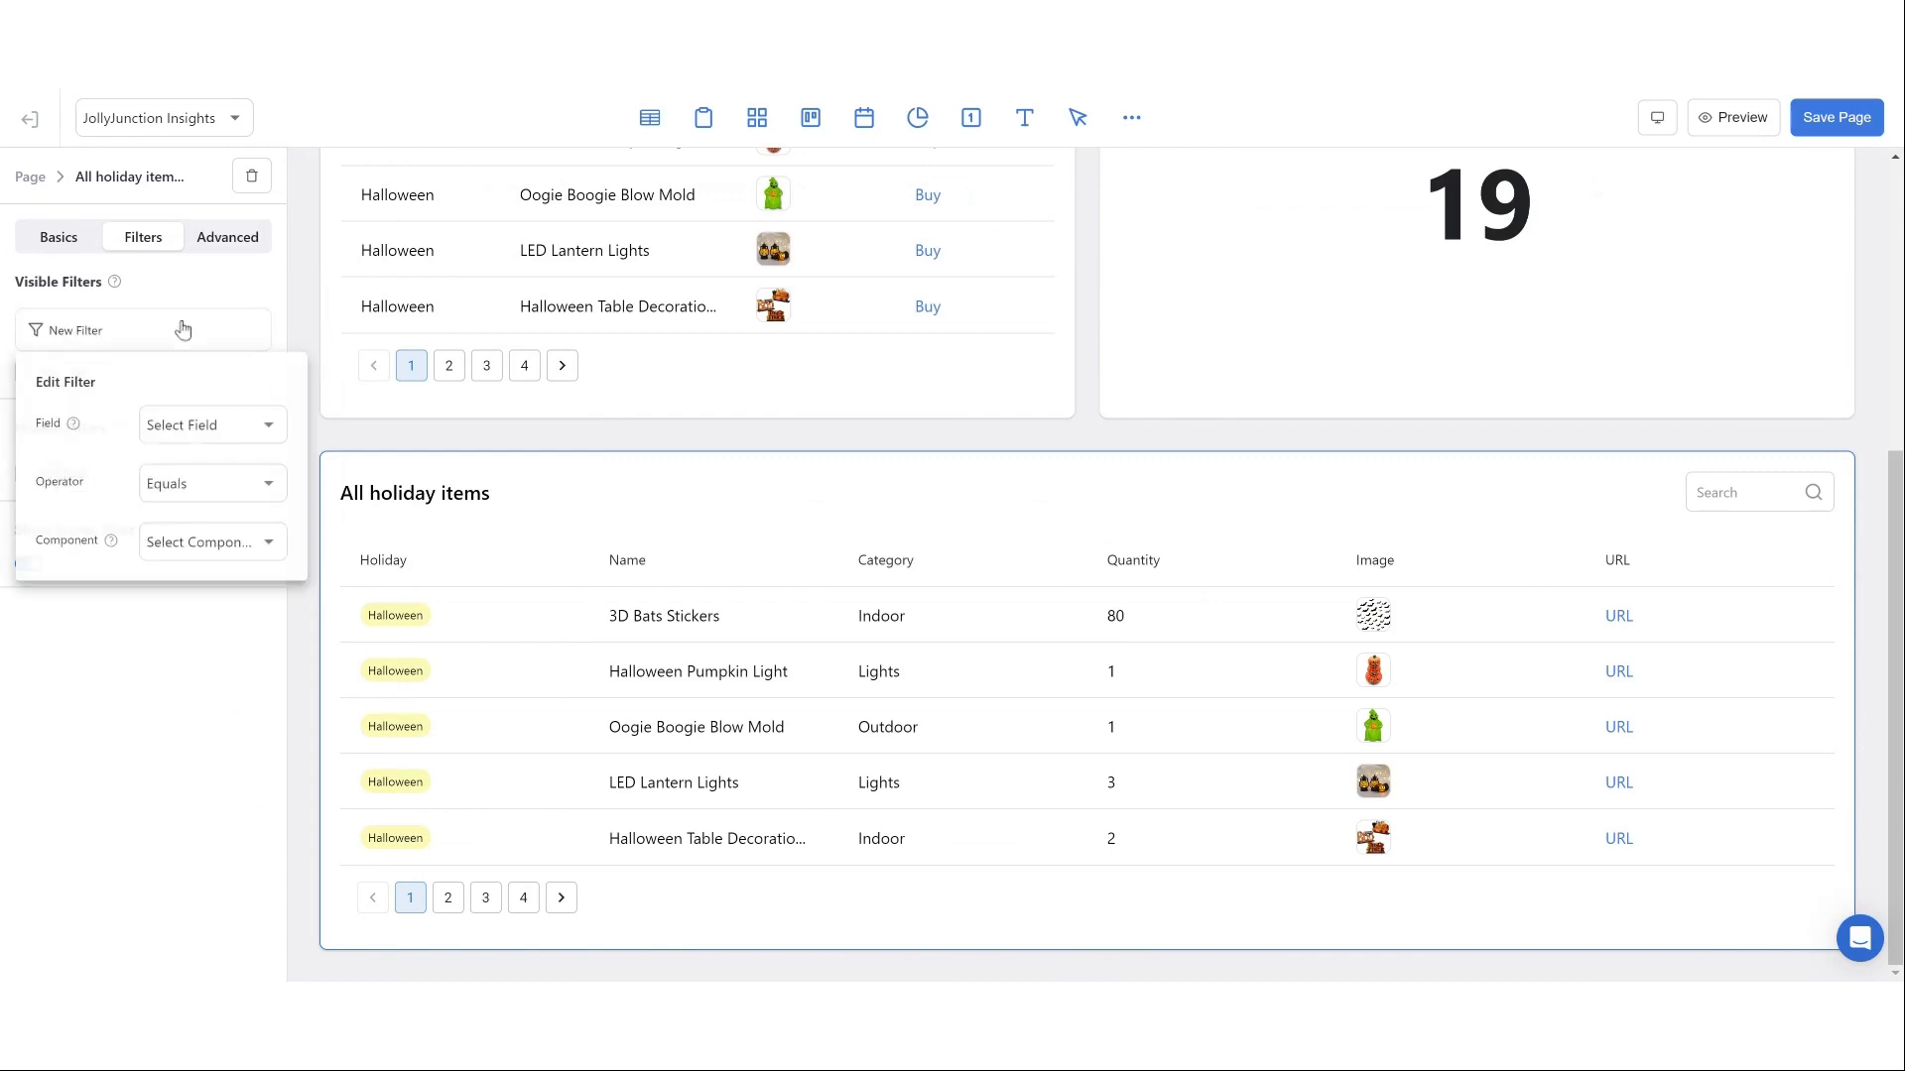
click(220, 427)
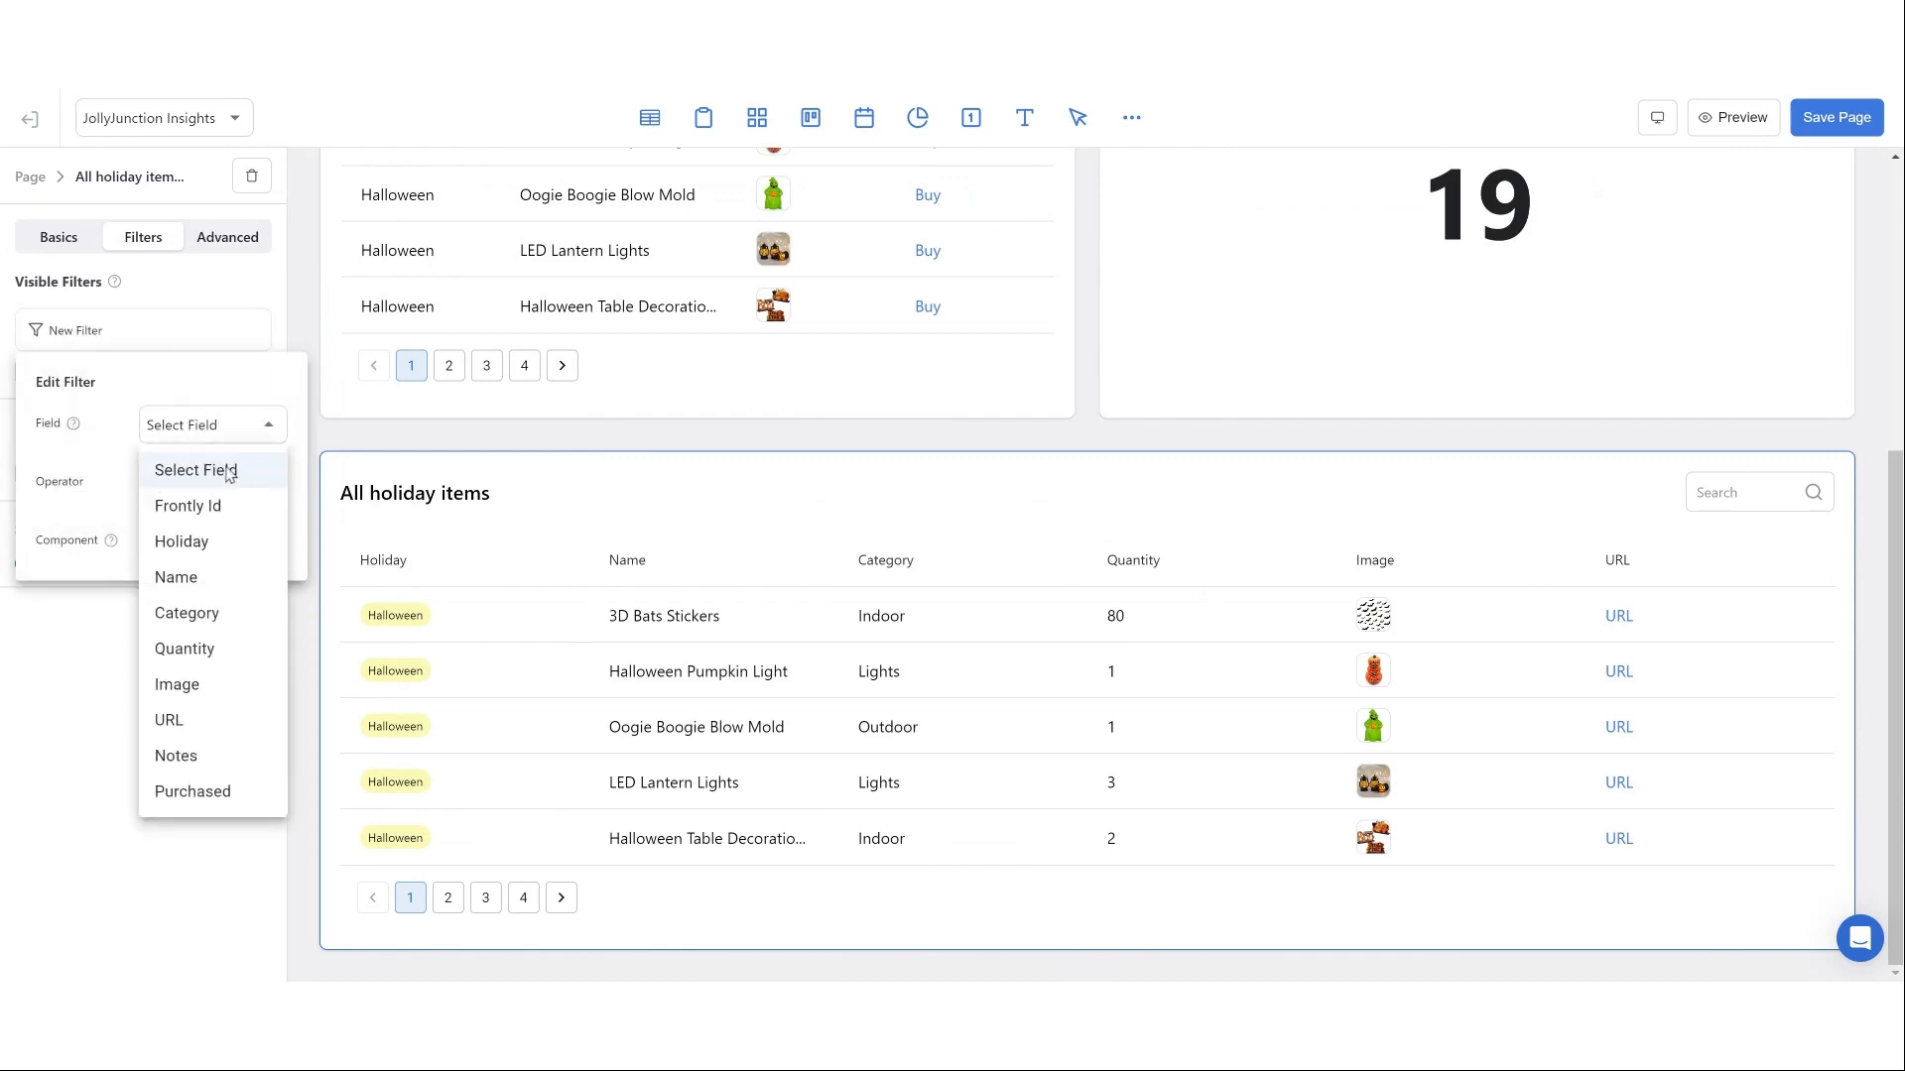
click(210, 541)
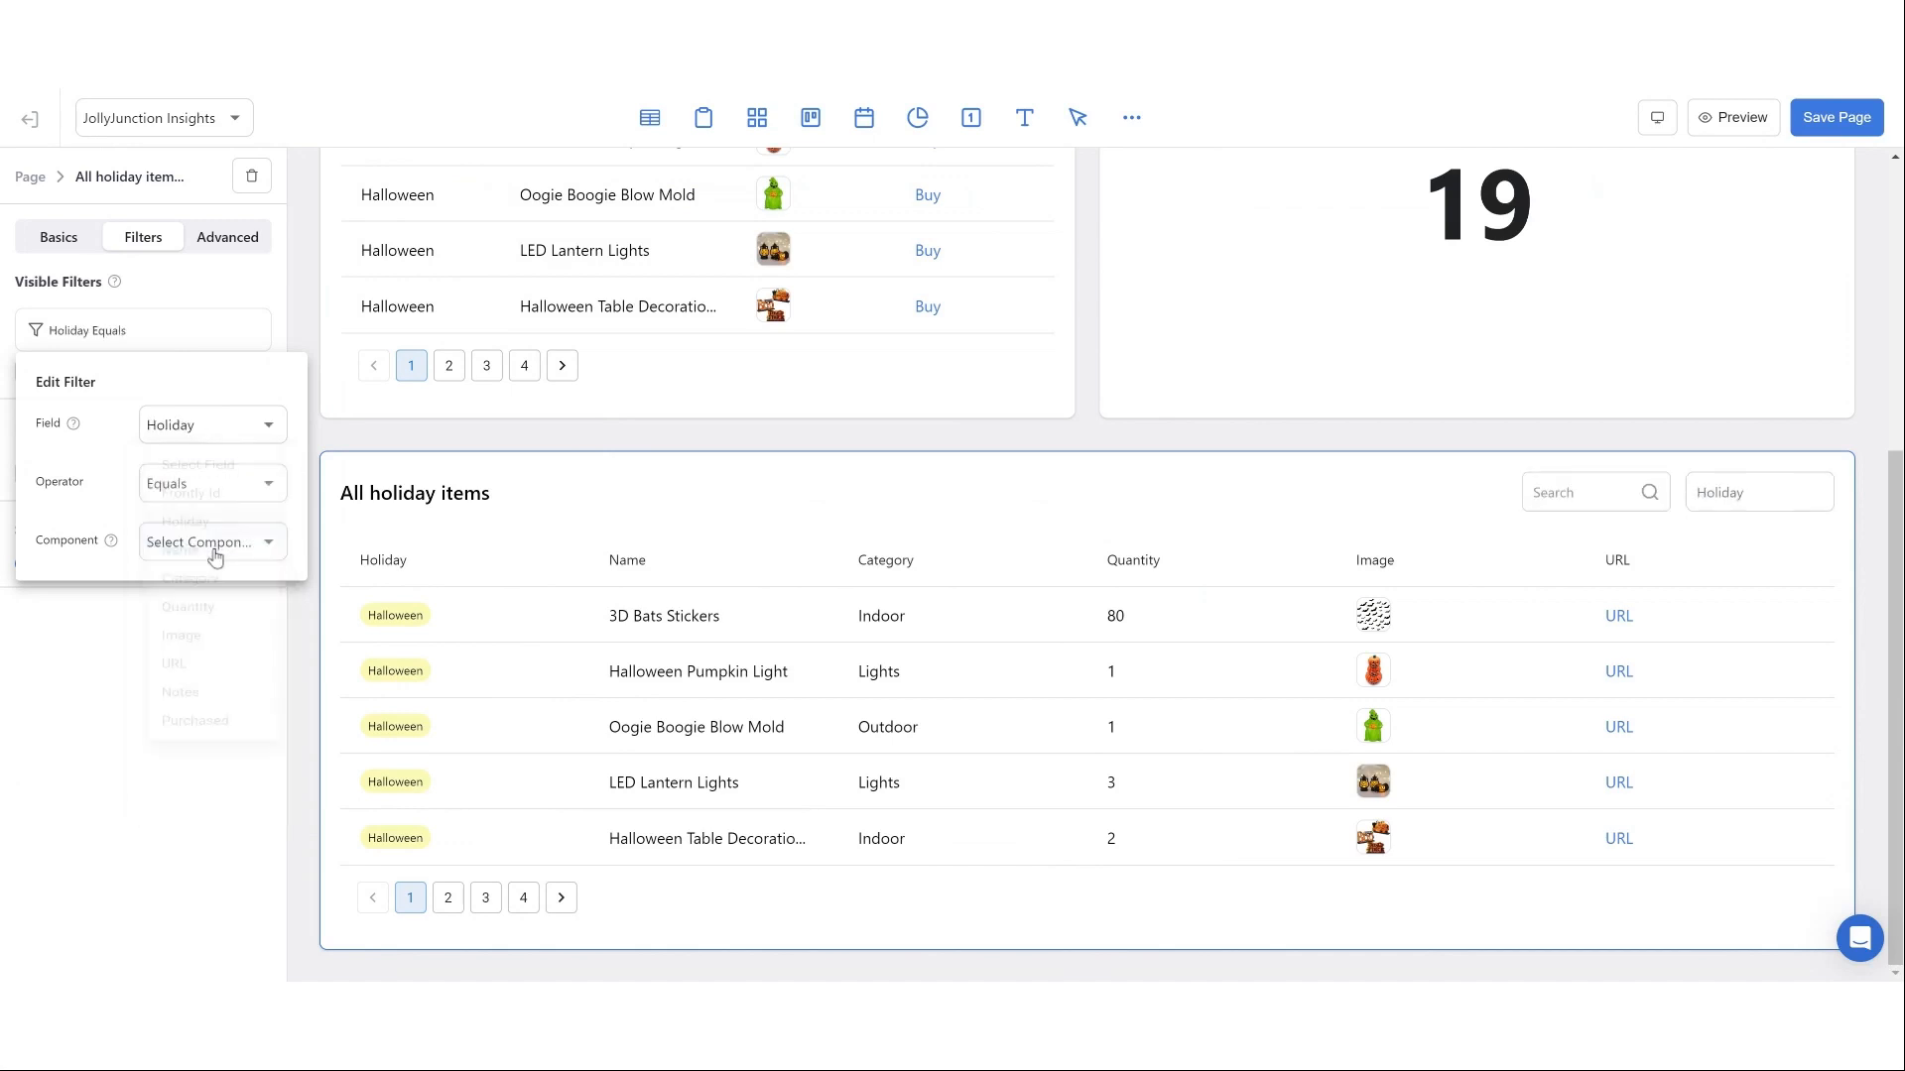
click(266, 558)
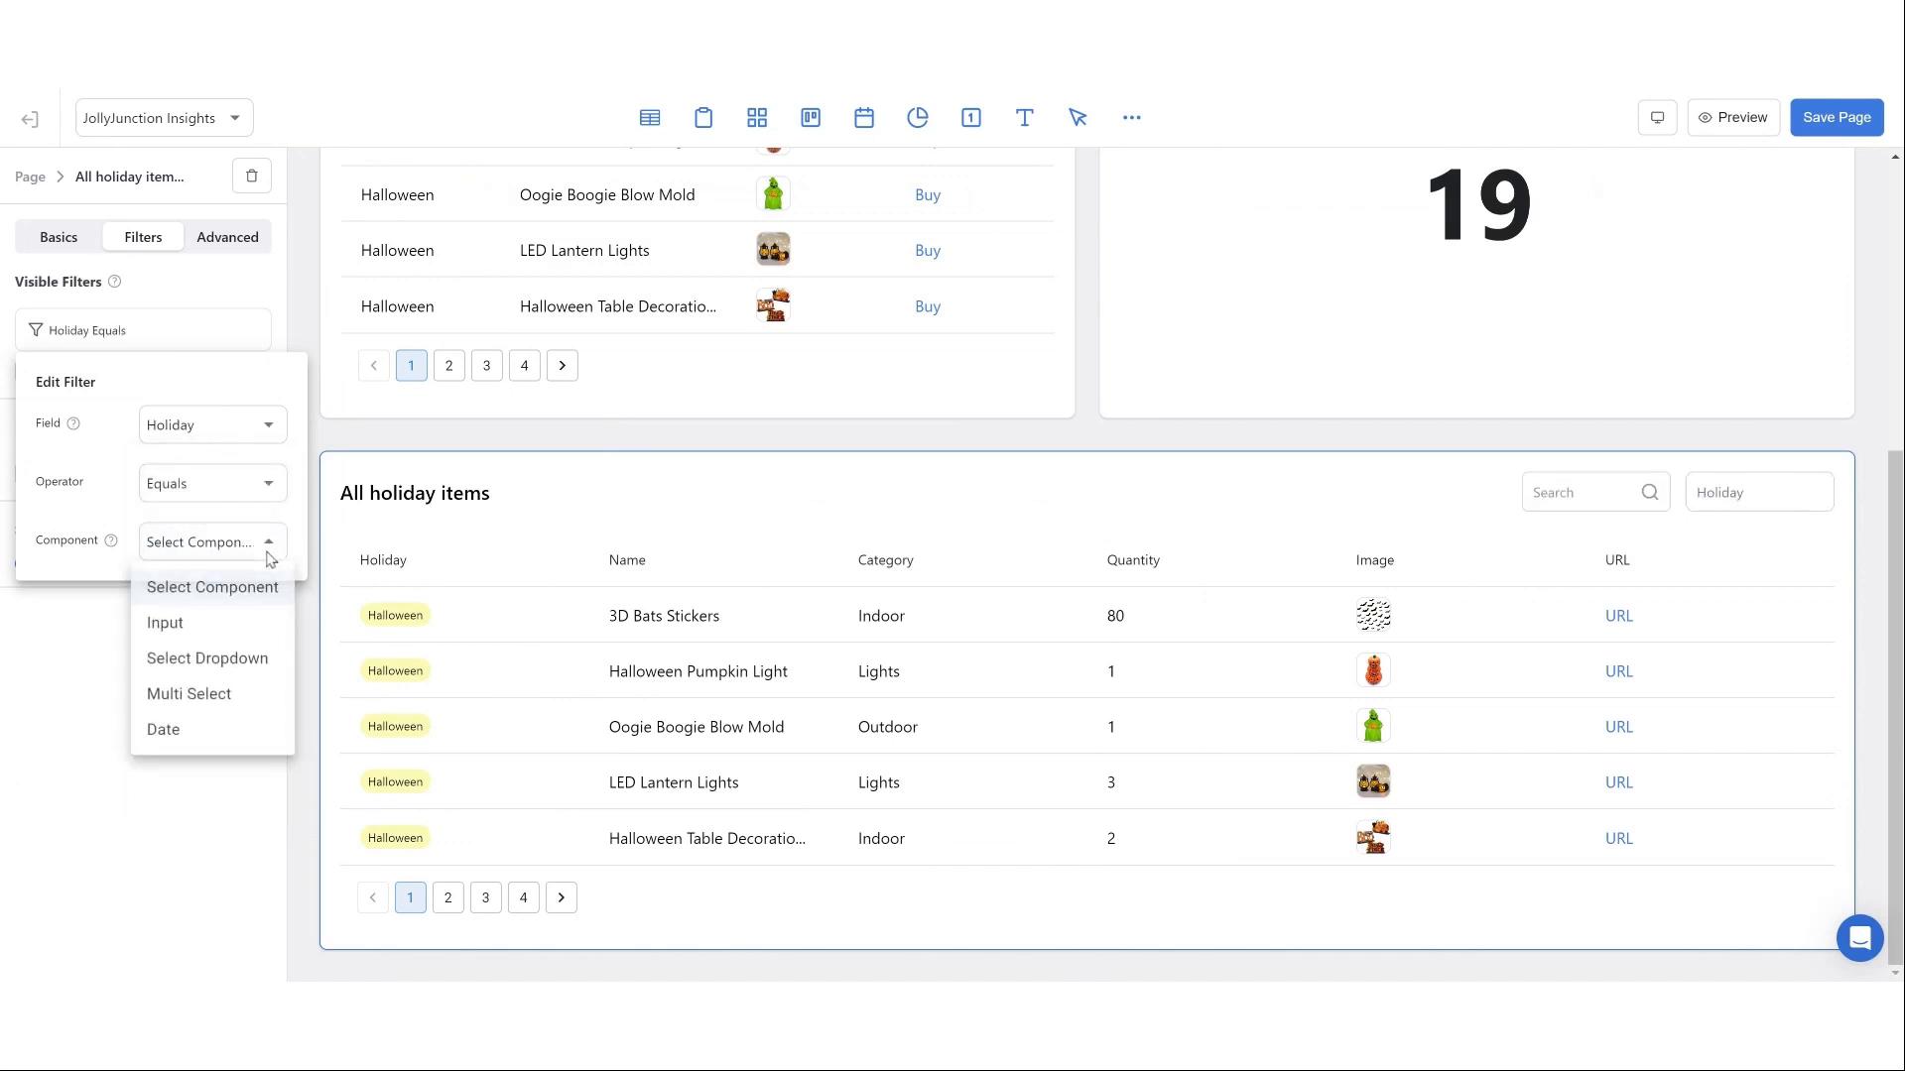
click(219, 661)
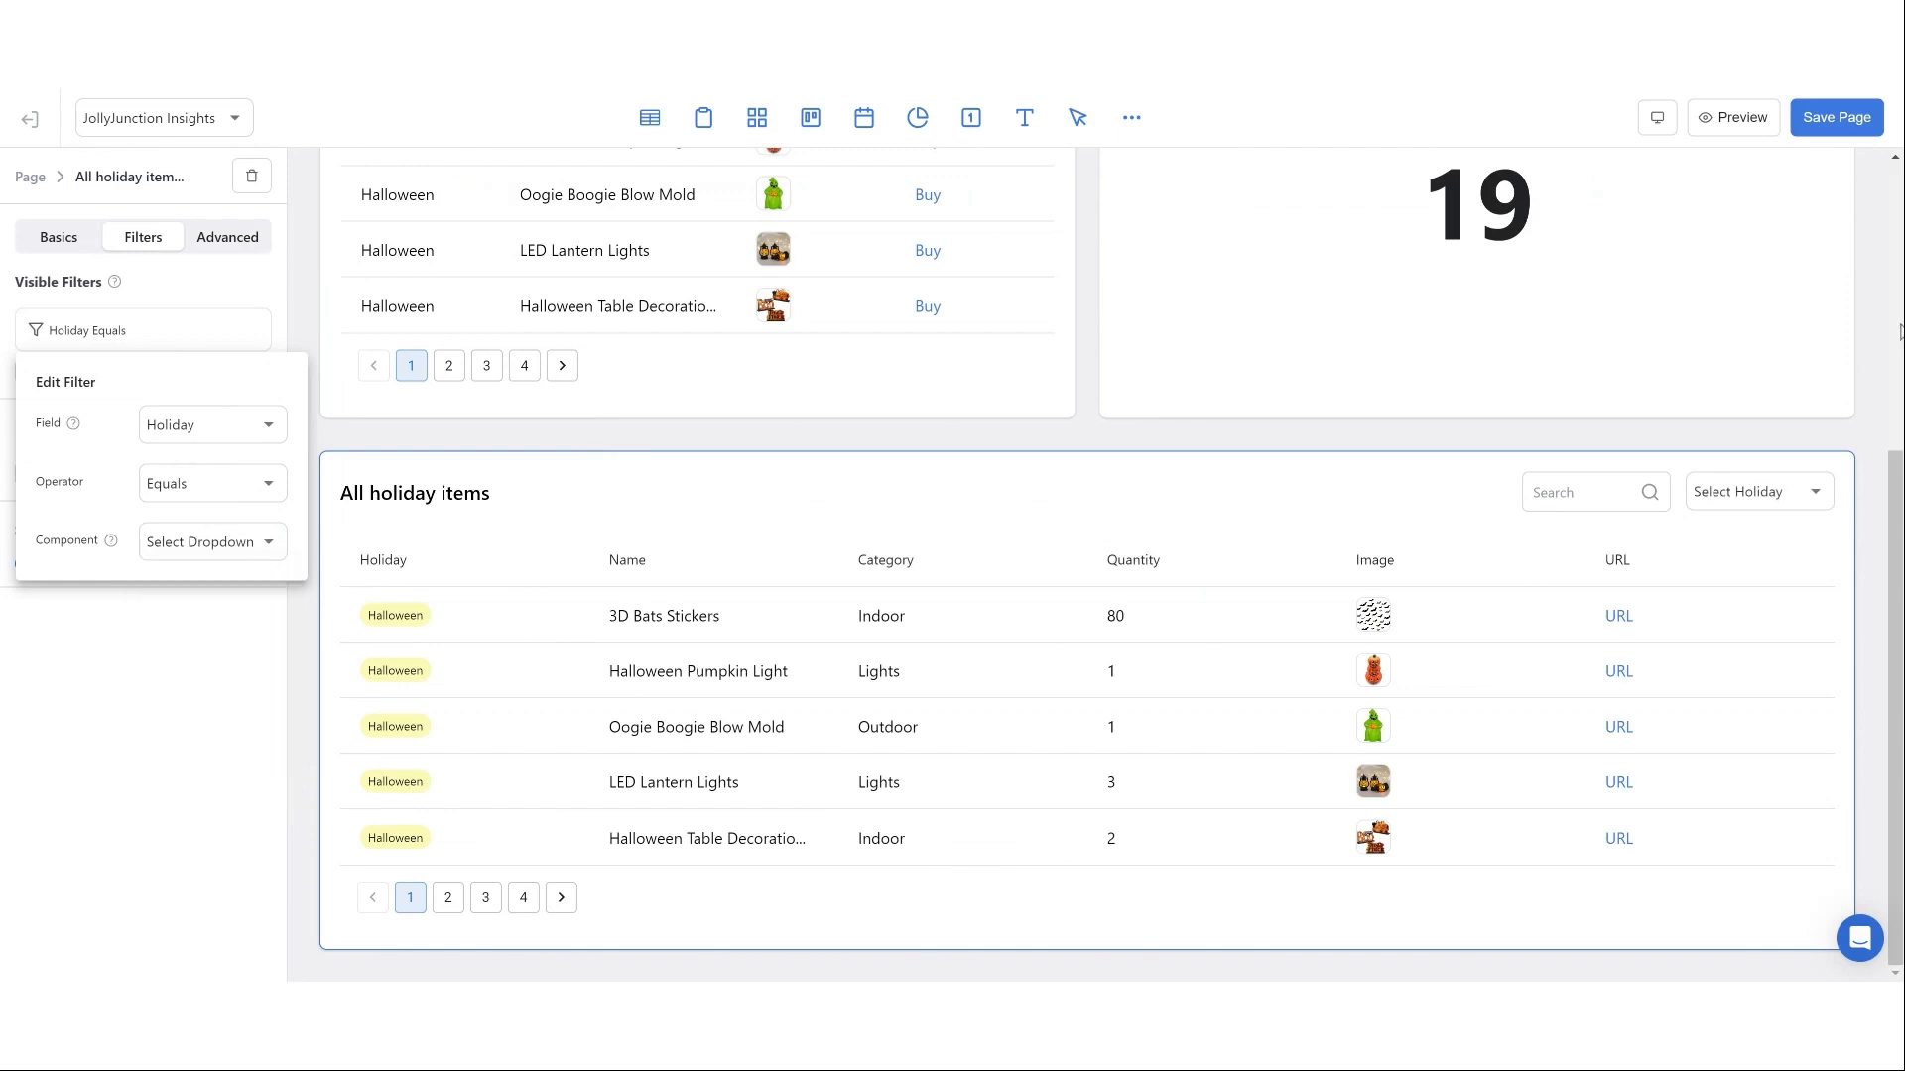
click(1851, 127)
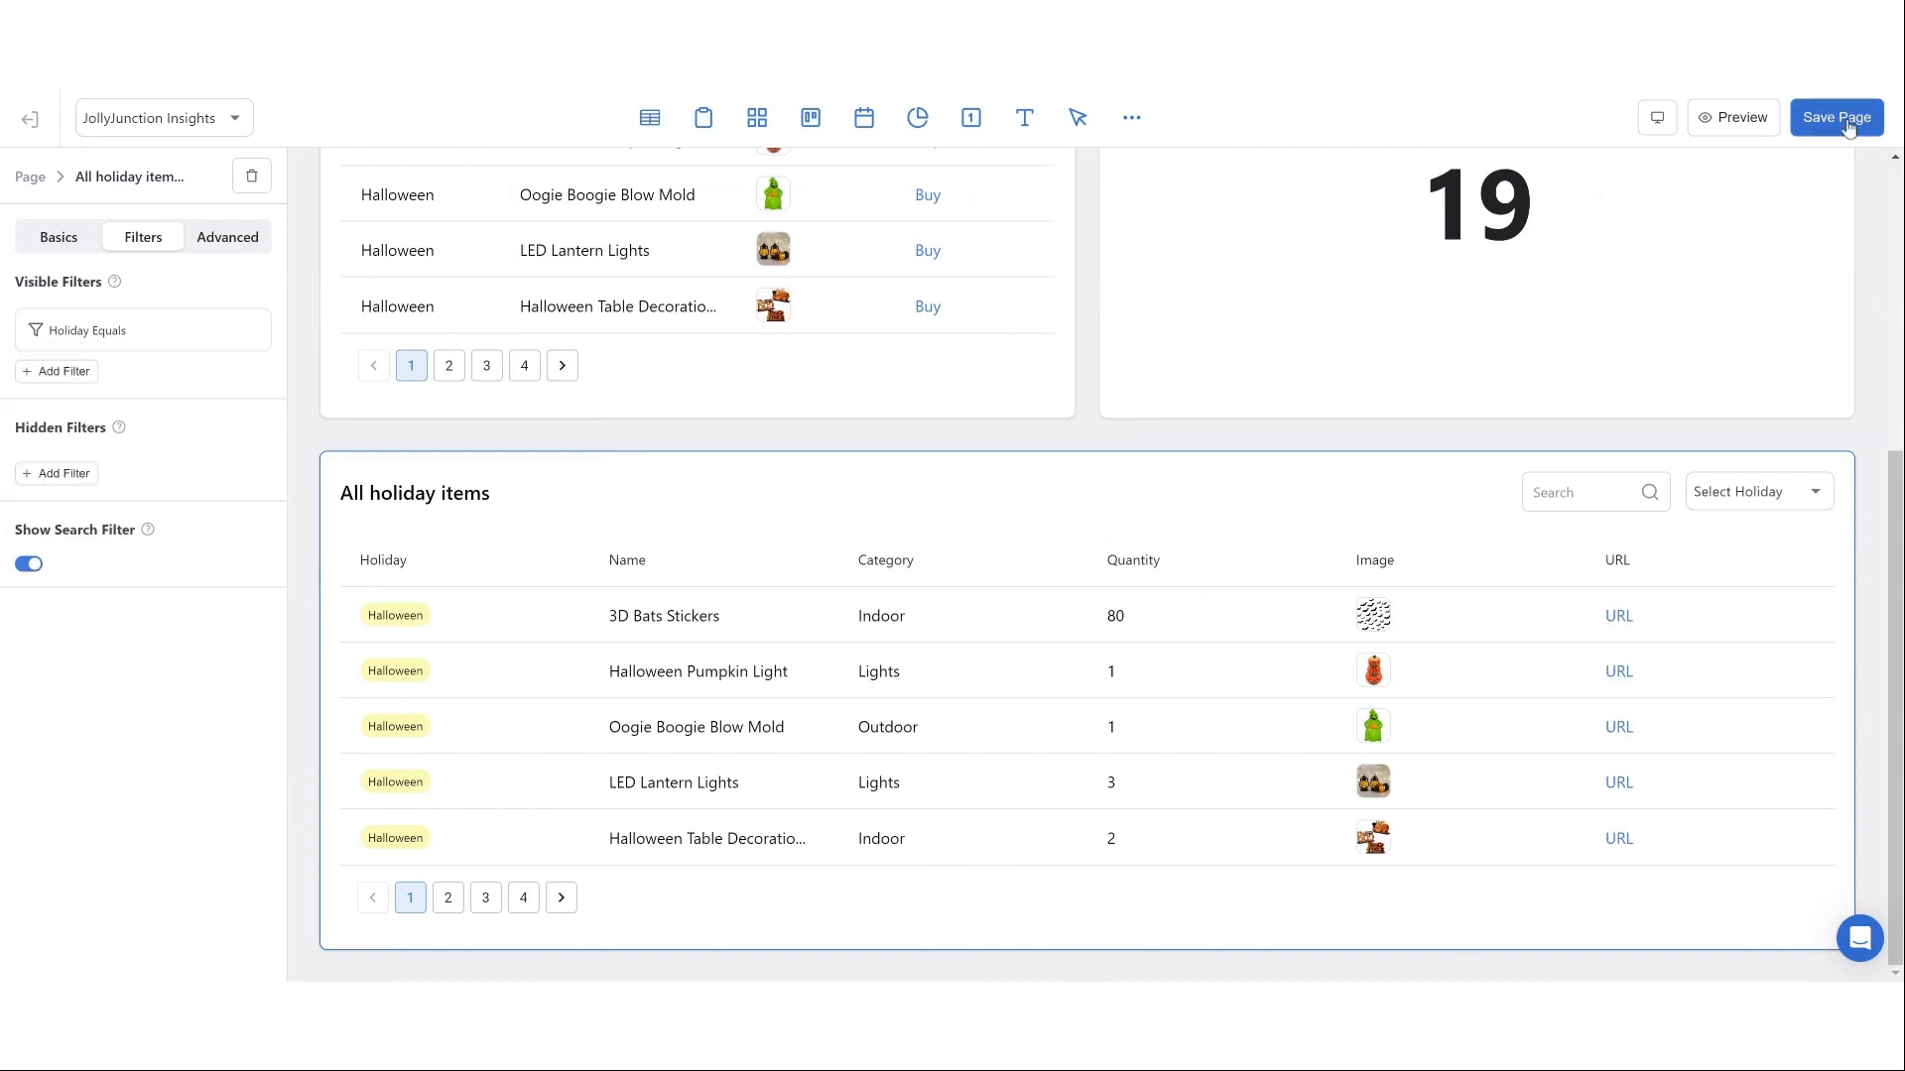
click(1847, 126)
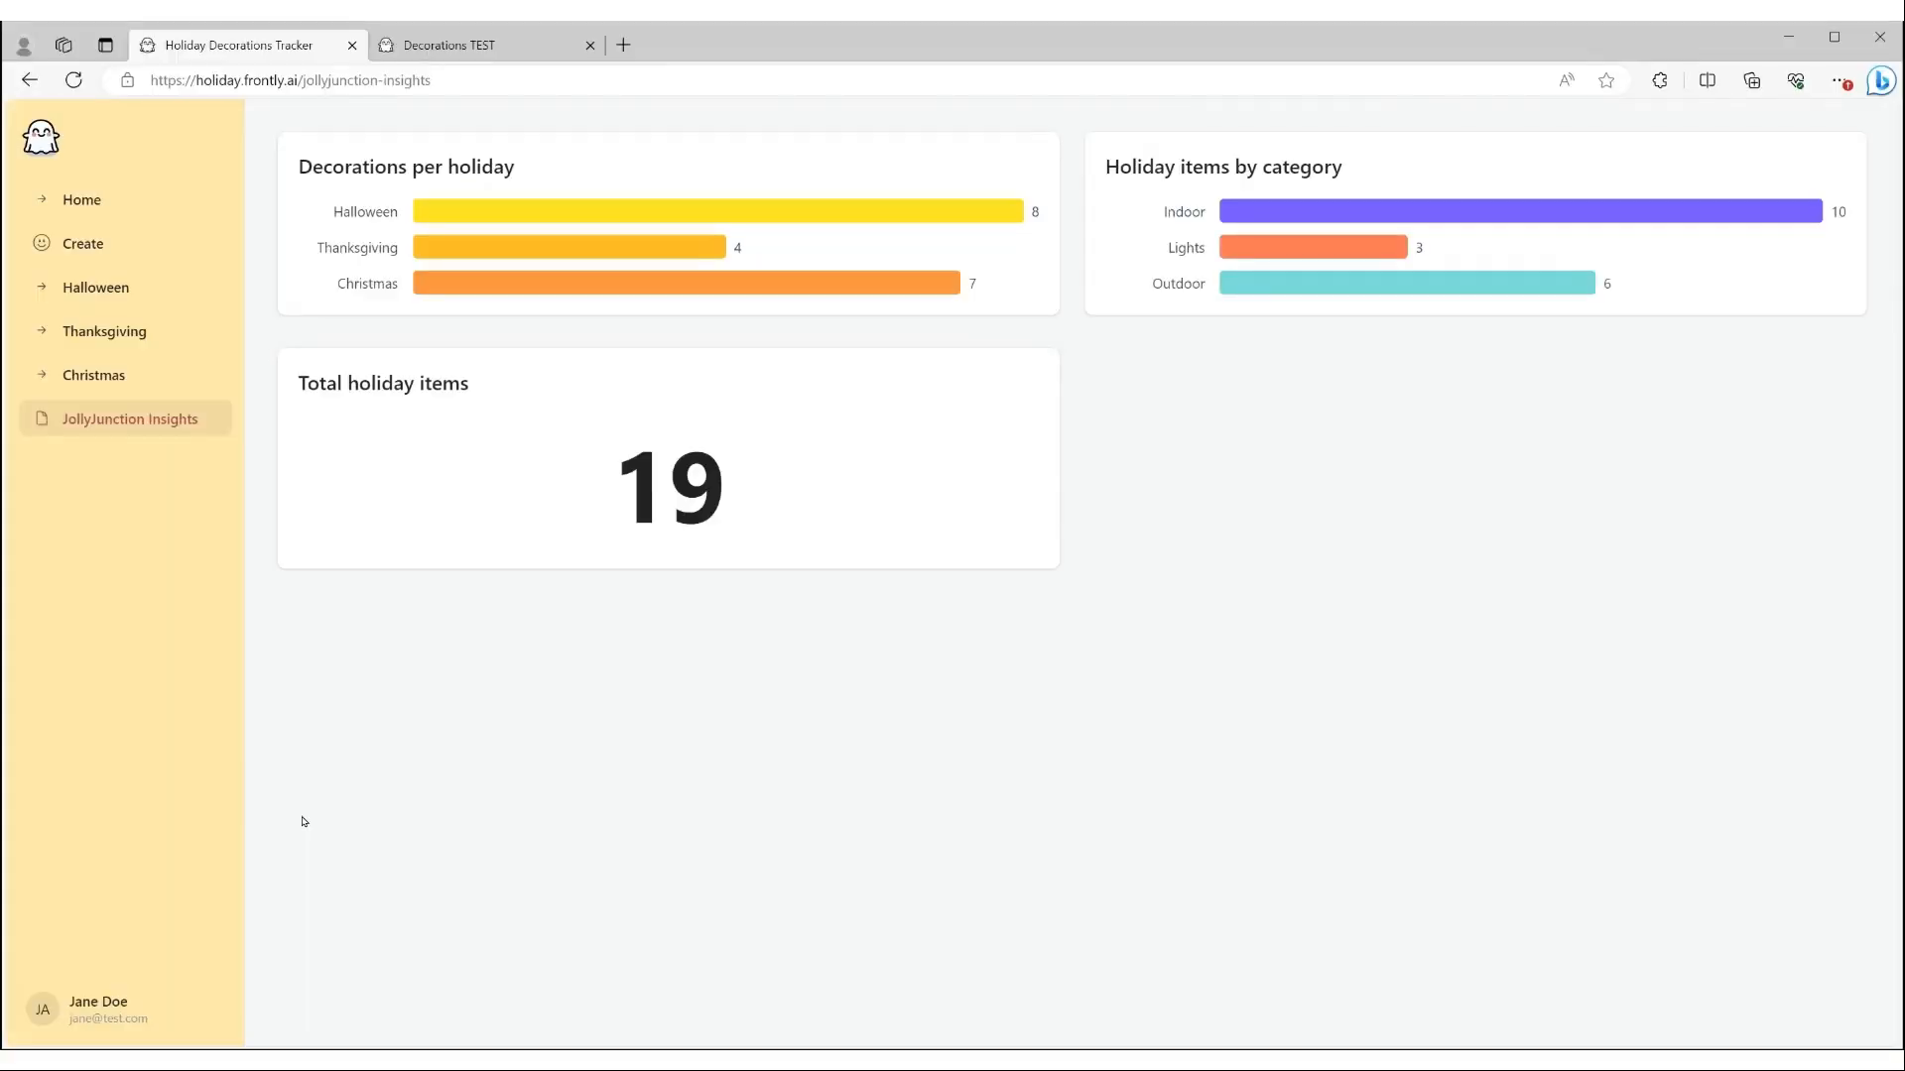
- Switch to the live app, reload the JollyJunction Insights page and page through the All holiday items table
key(F5)
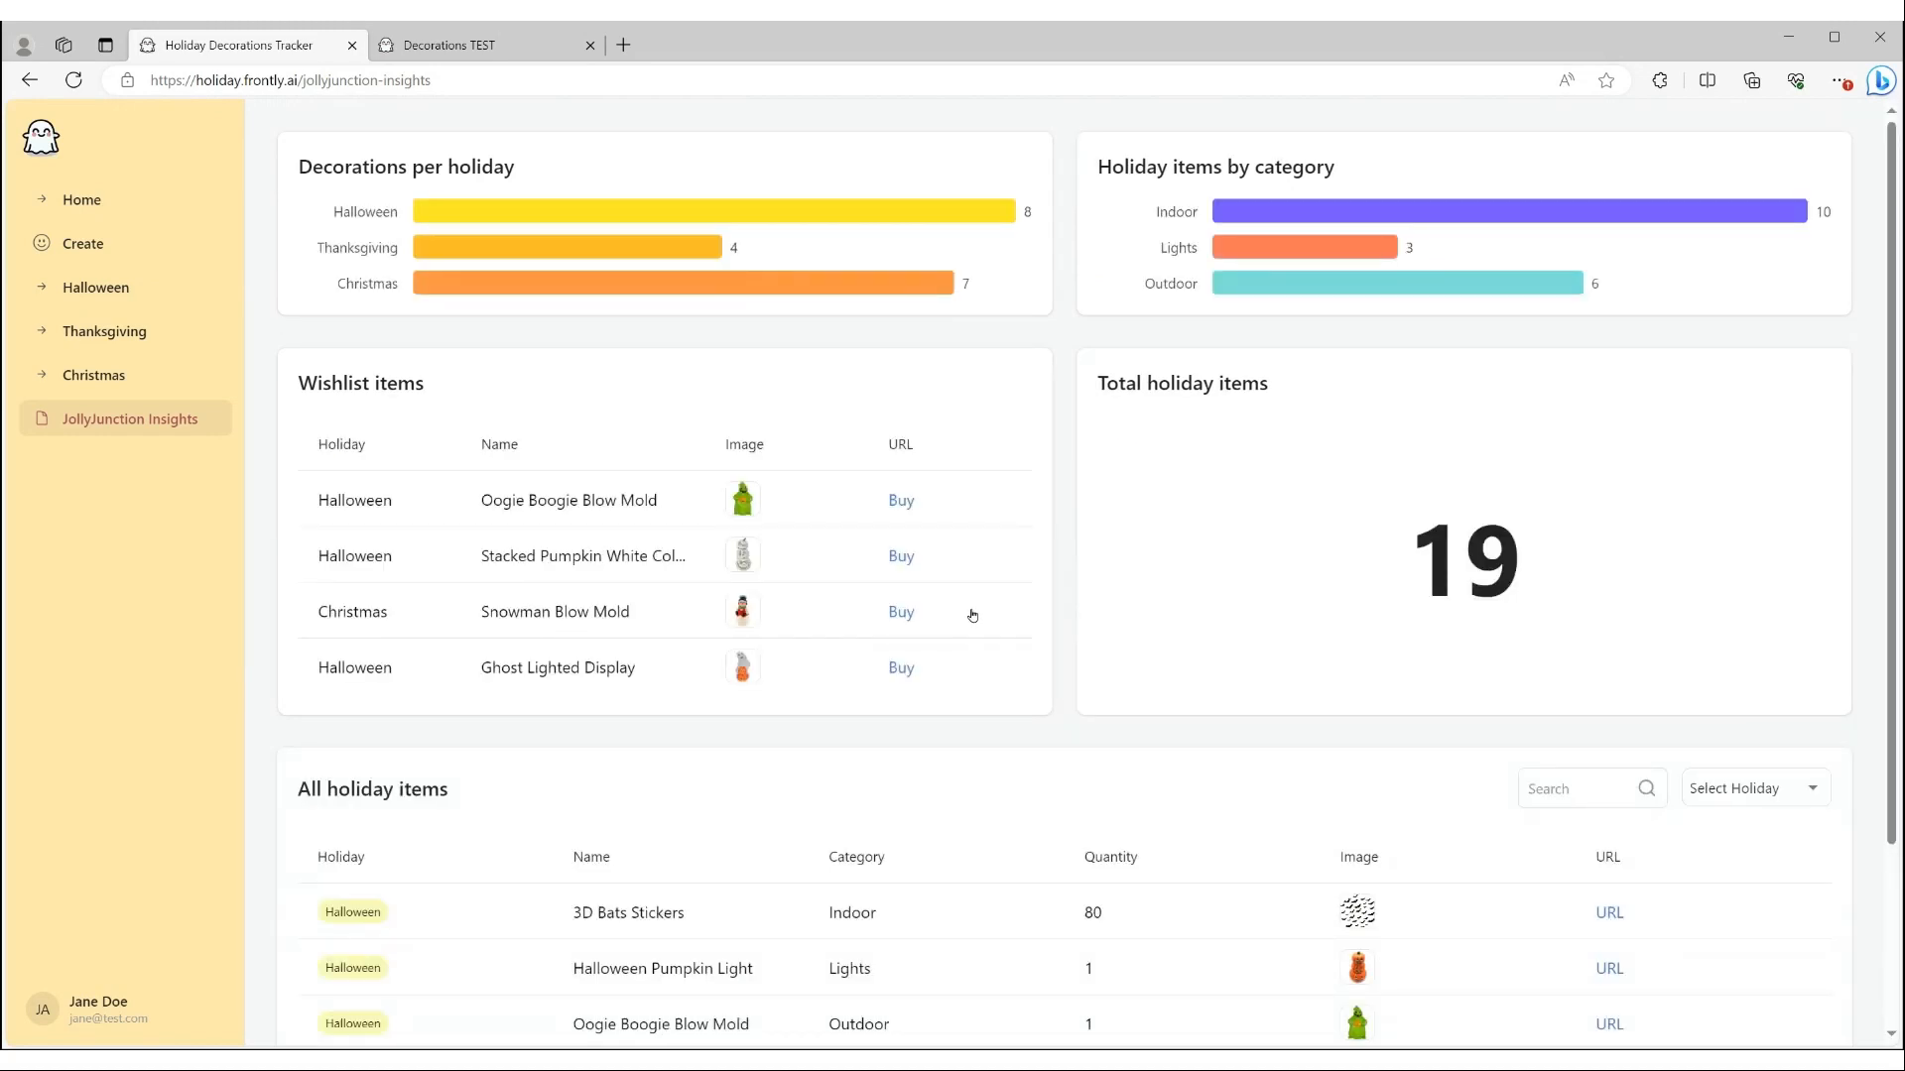
scroll(1017, 605, down, 3)
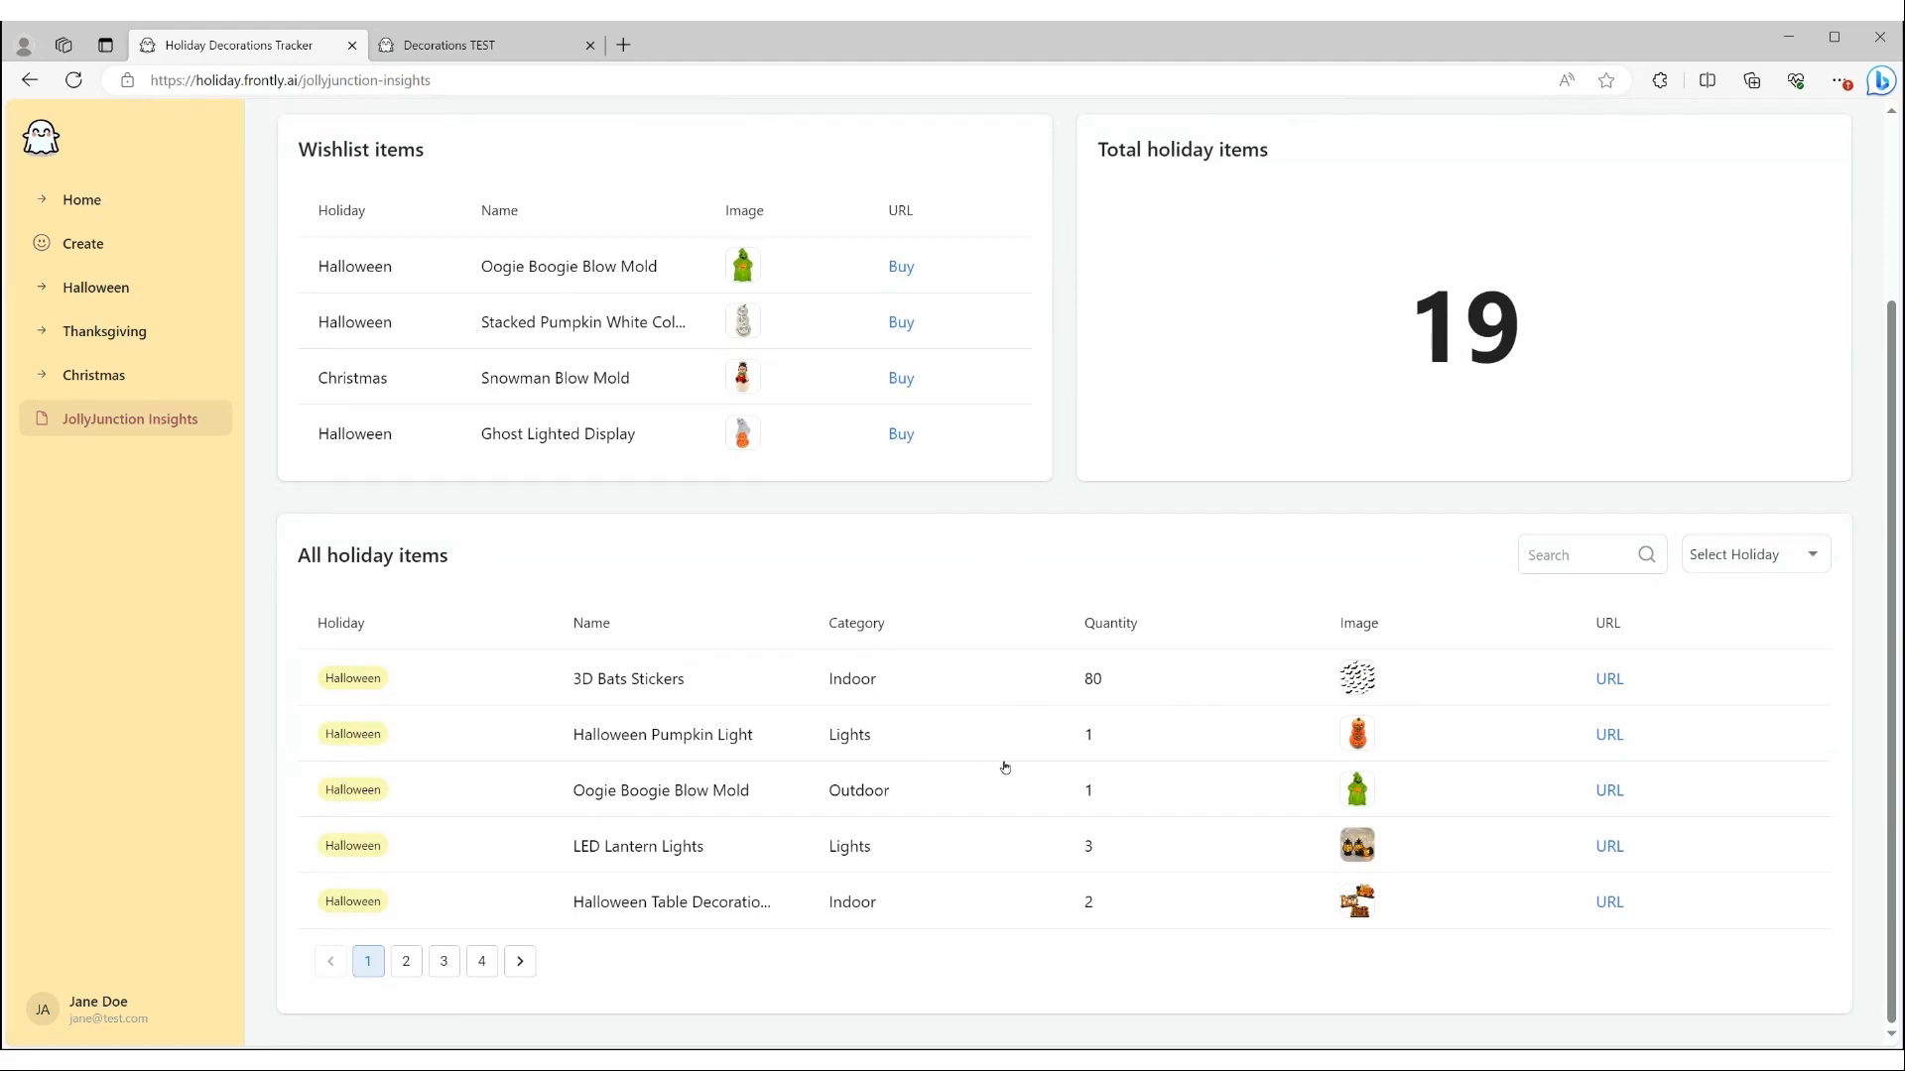
click(521, 963)
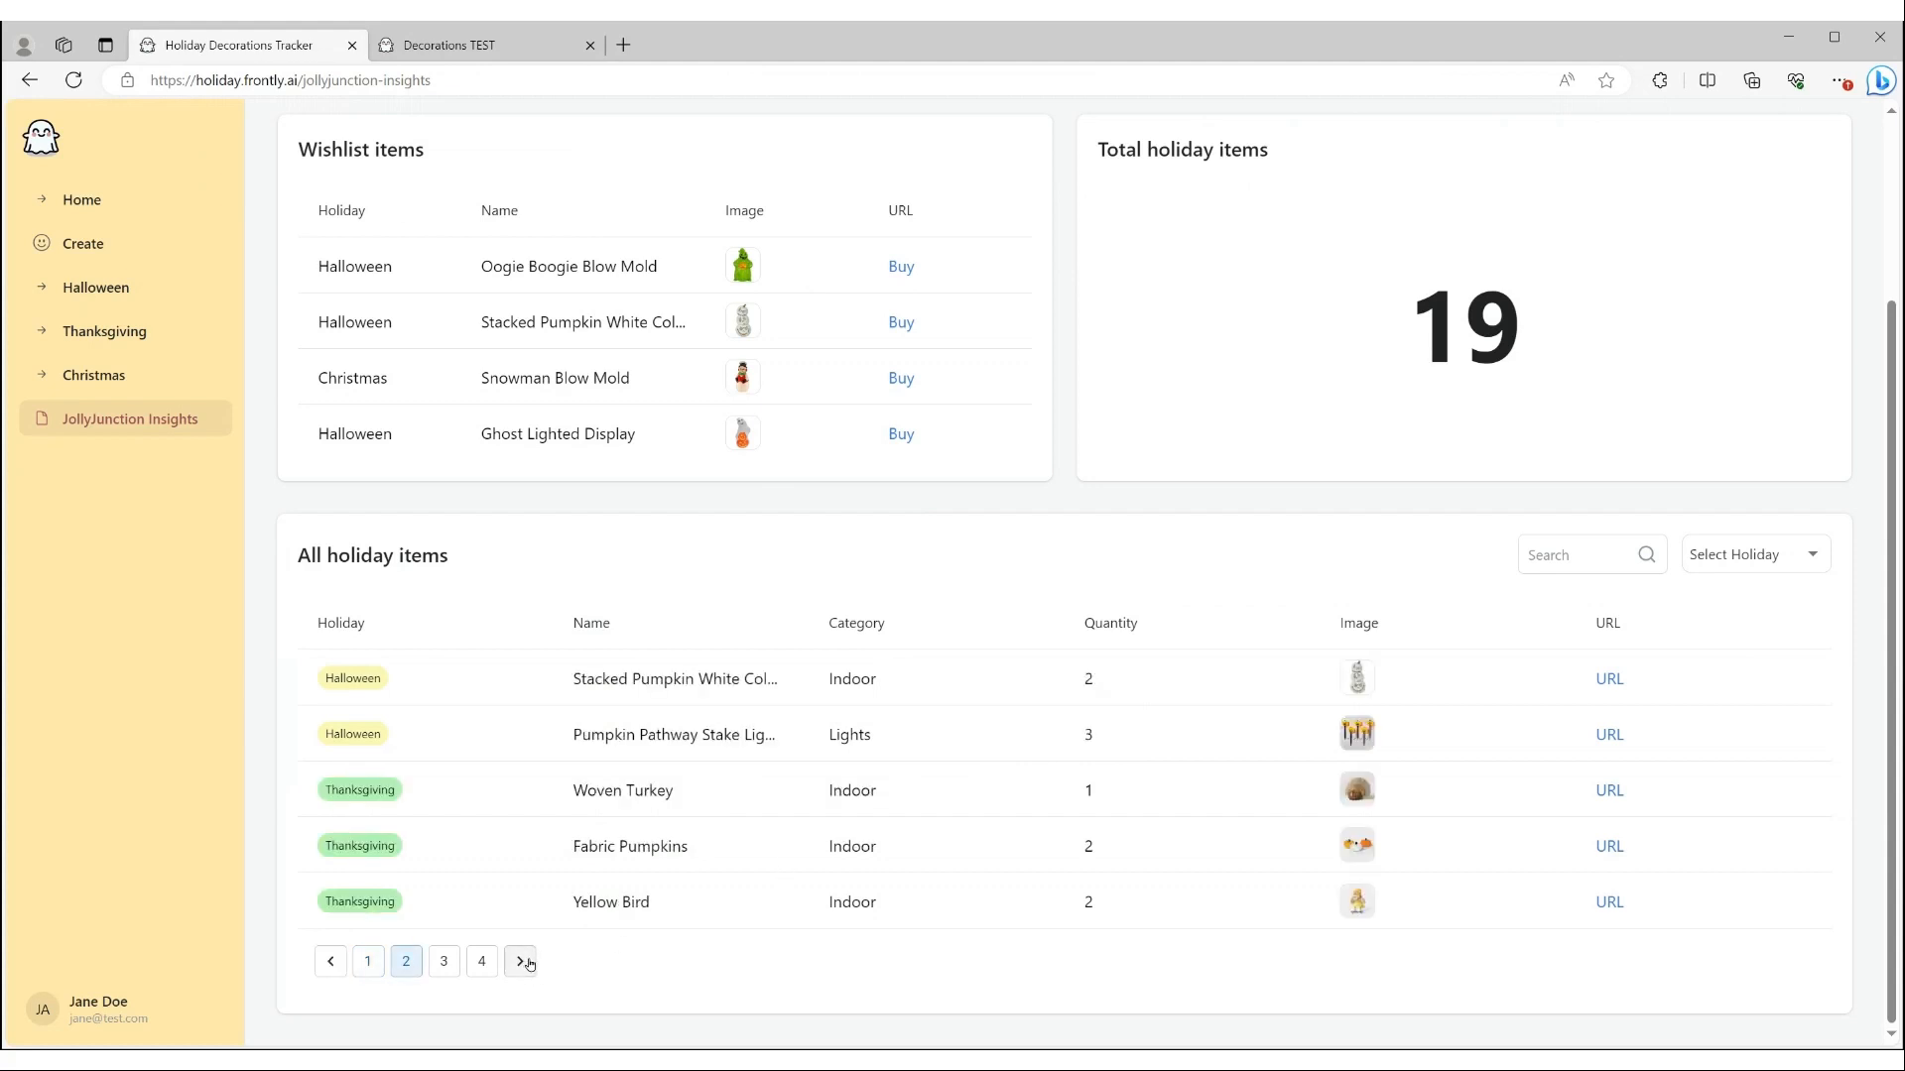
click(521, 962)
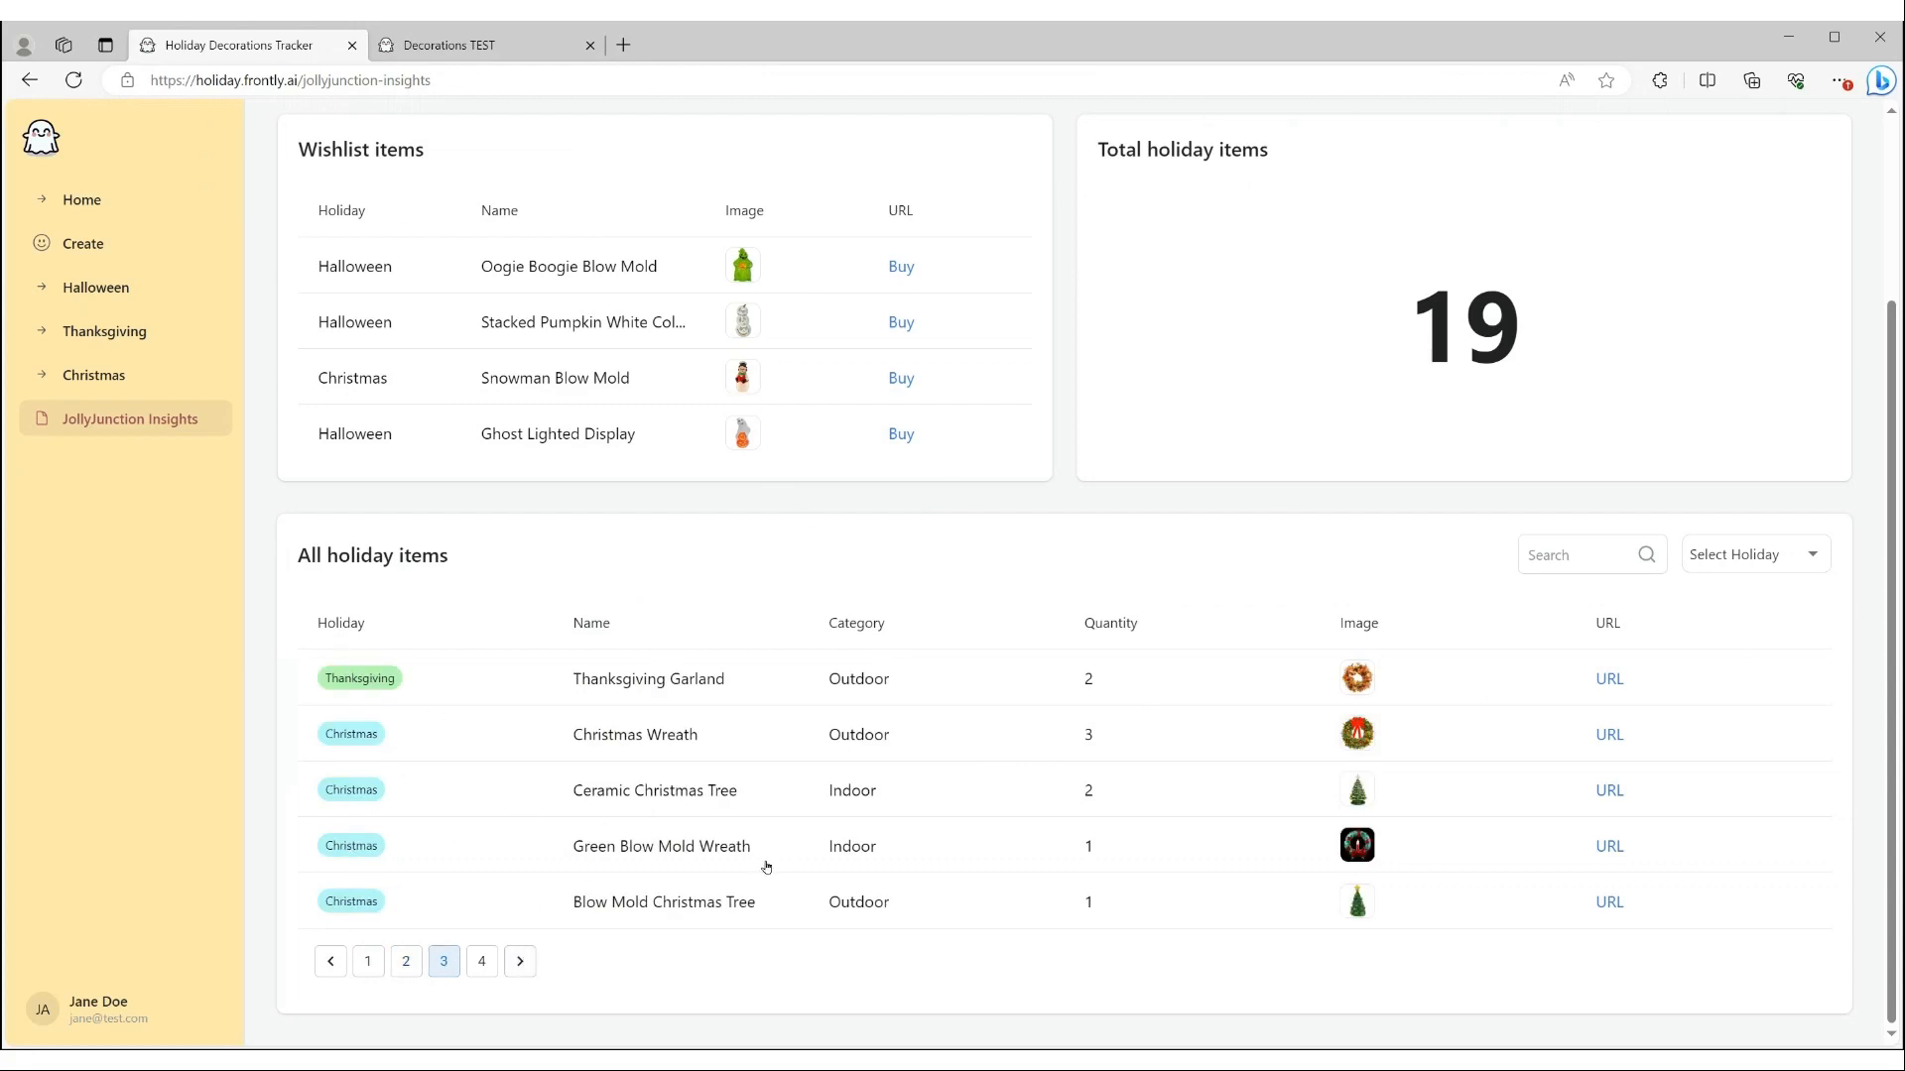
click(512, 964)
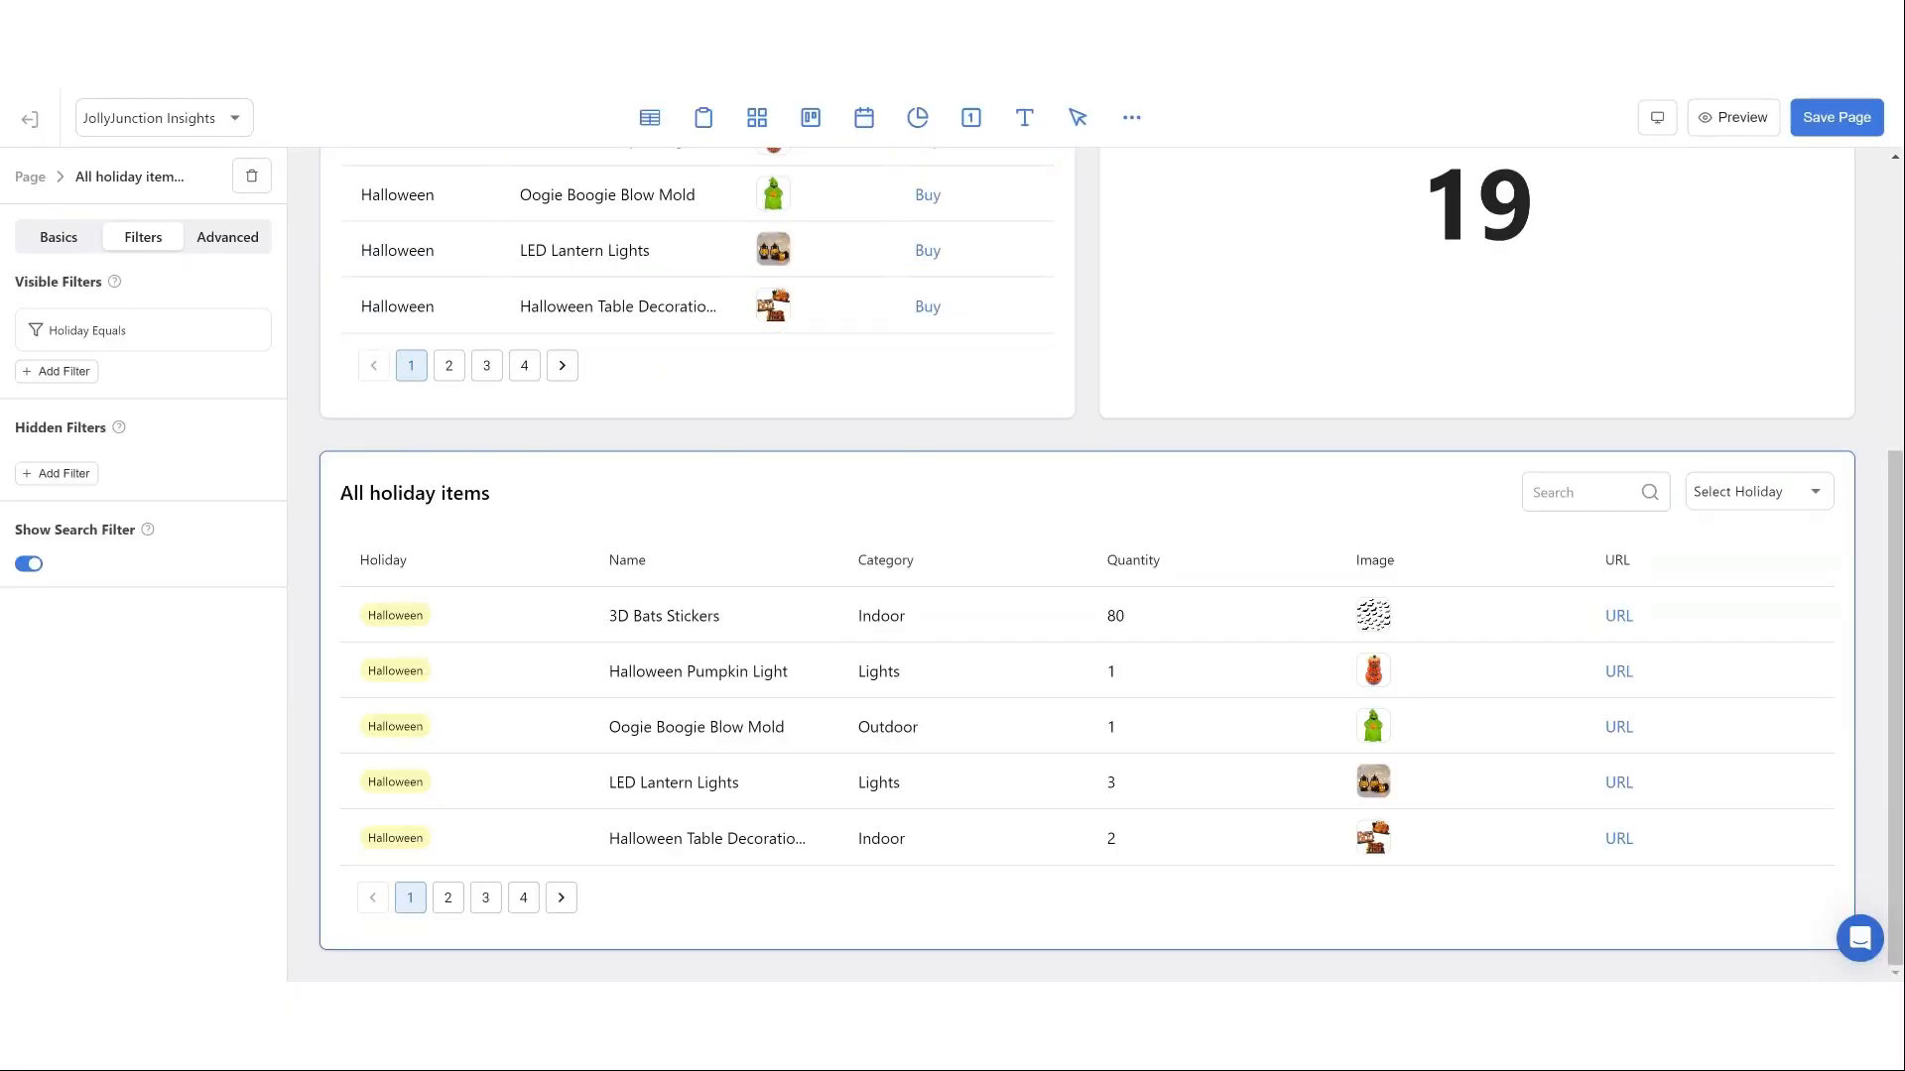
- Find icons matching "char", set the outlined bar chart as the page's navigation icon, and save the page
click(31, 179)
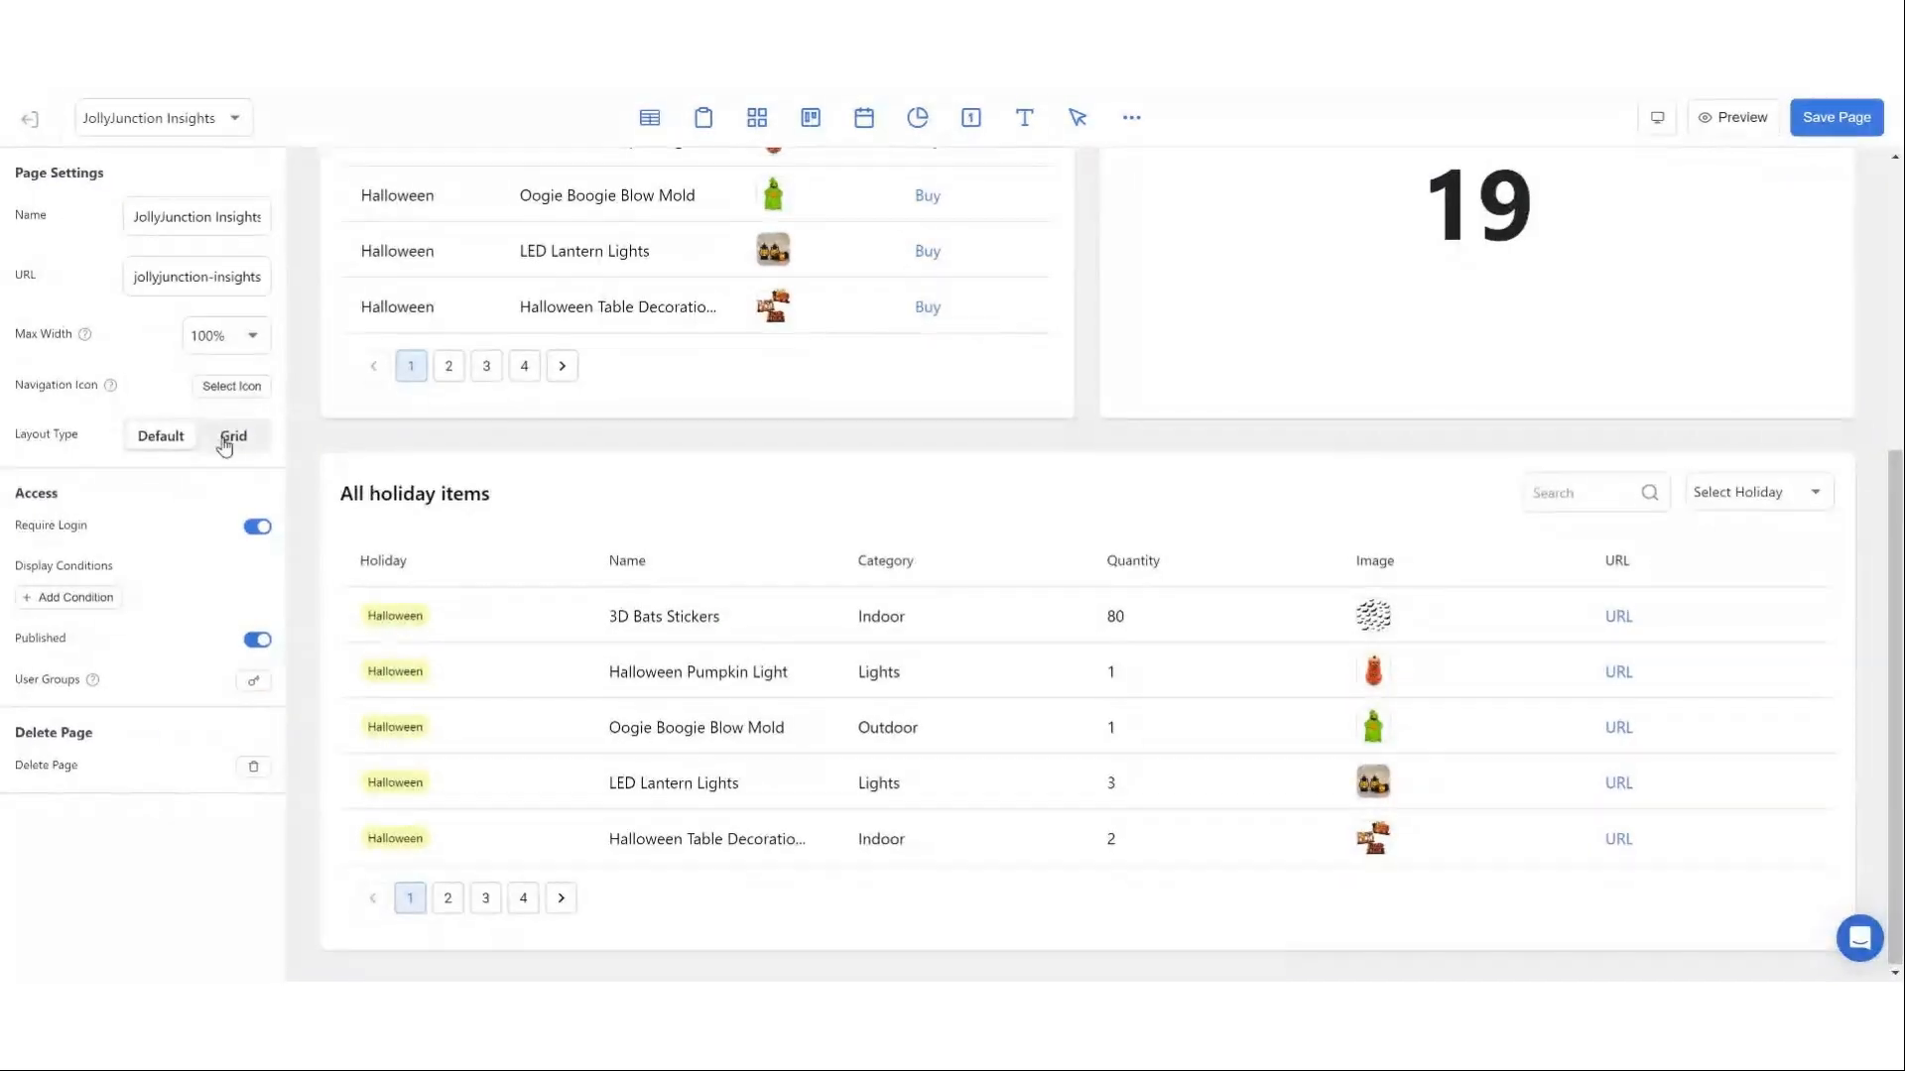
click(238, 392)
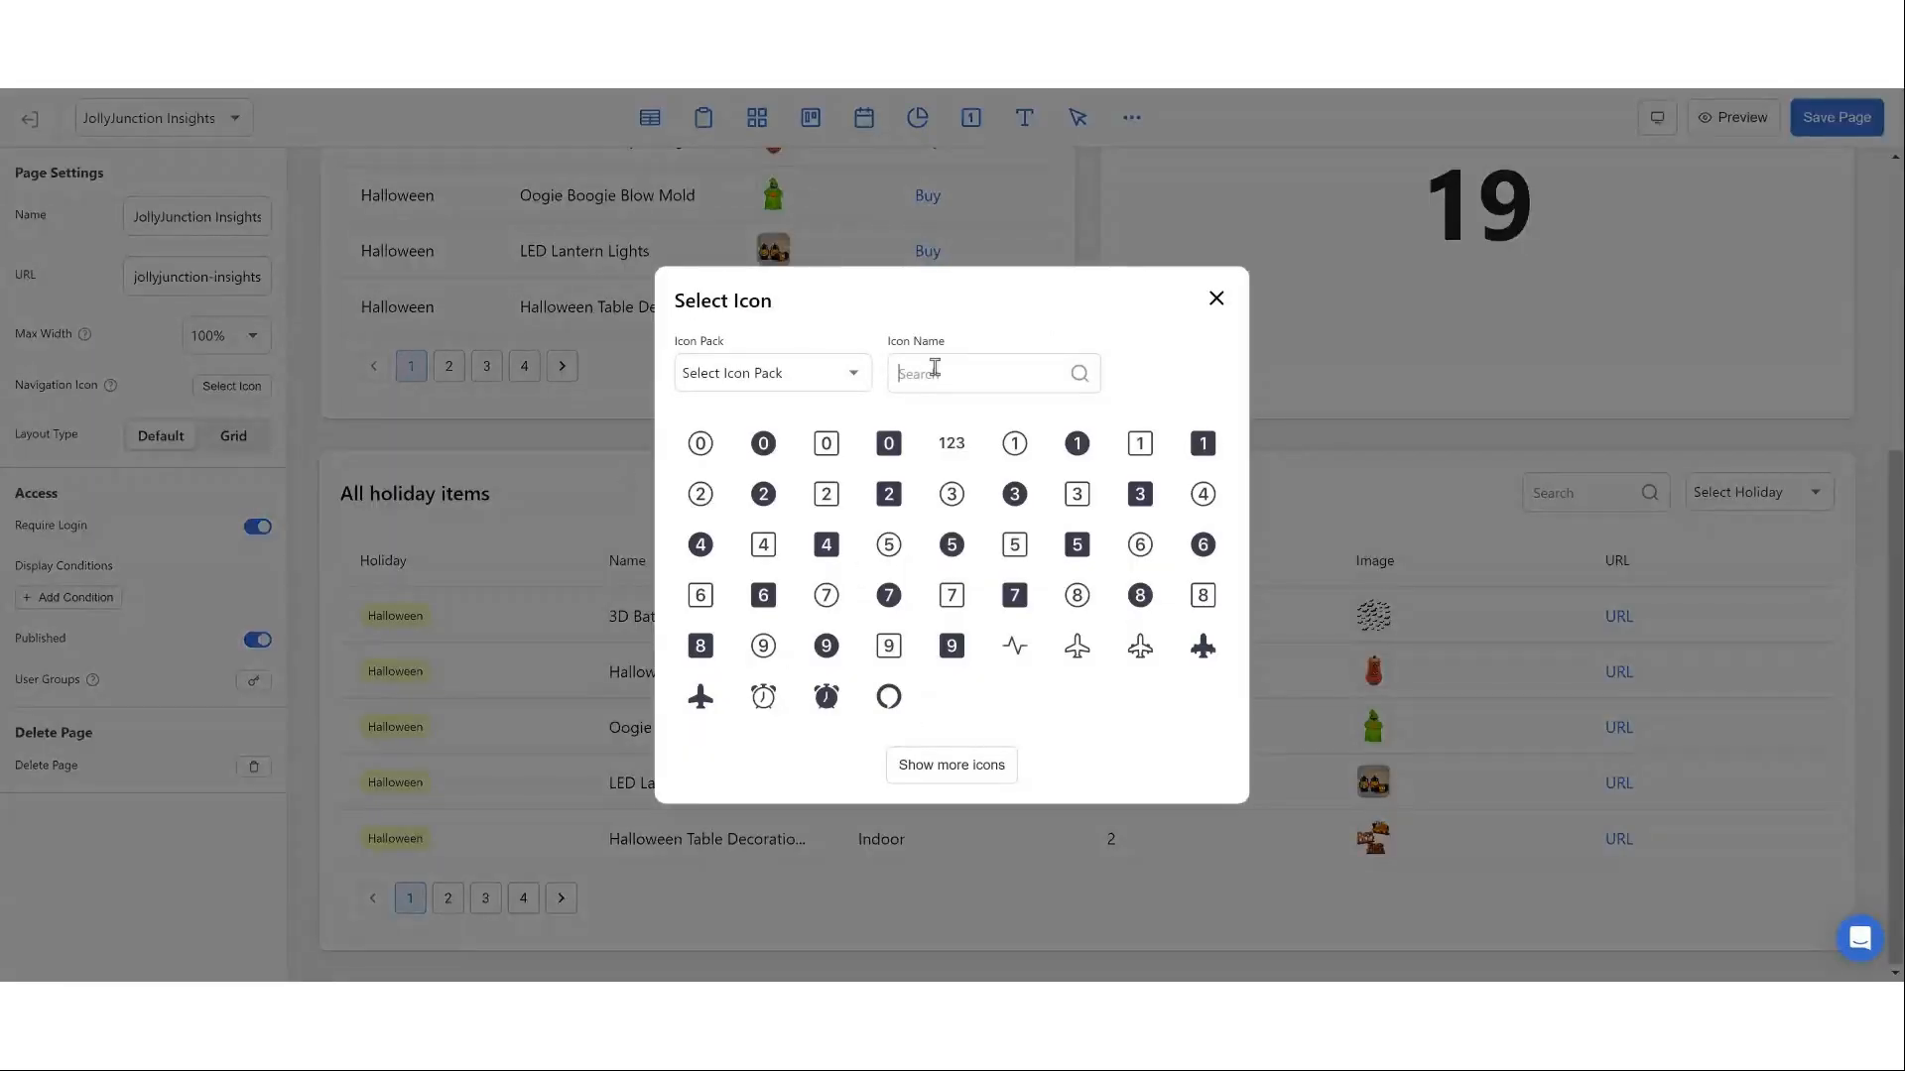
text(char)
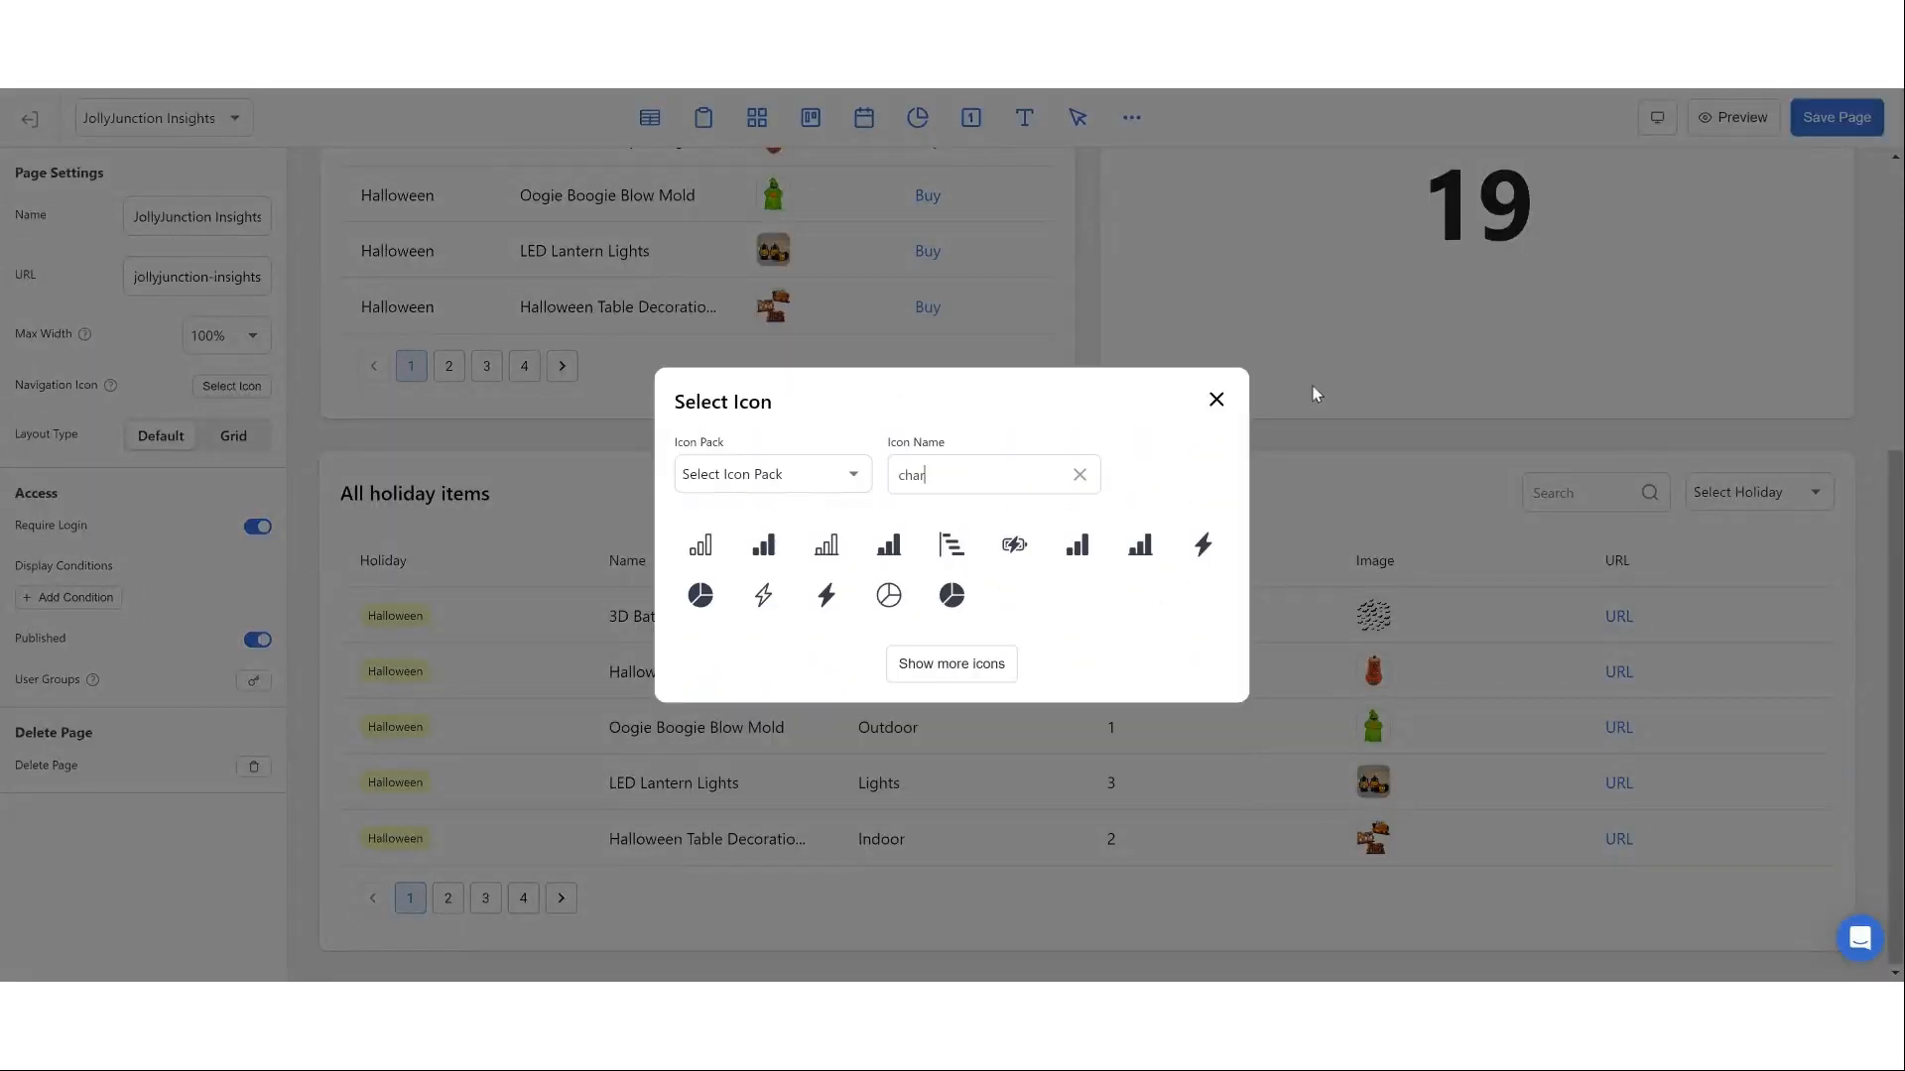
click(703, 549)
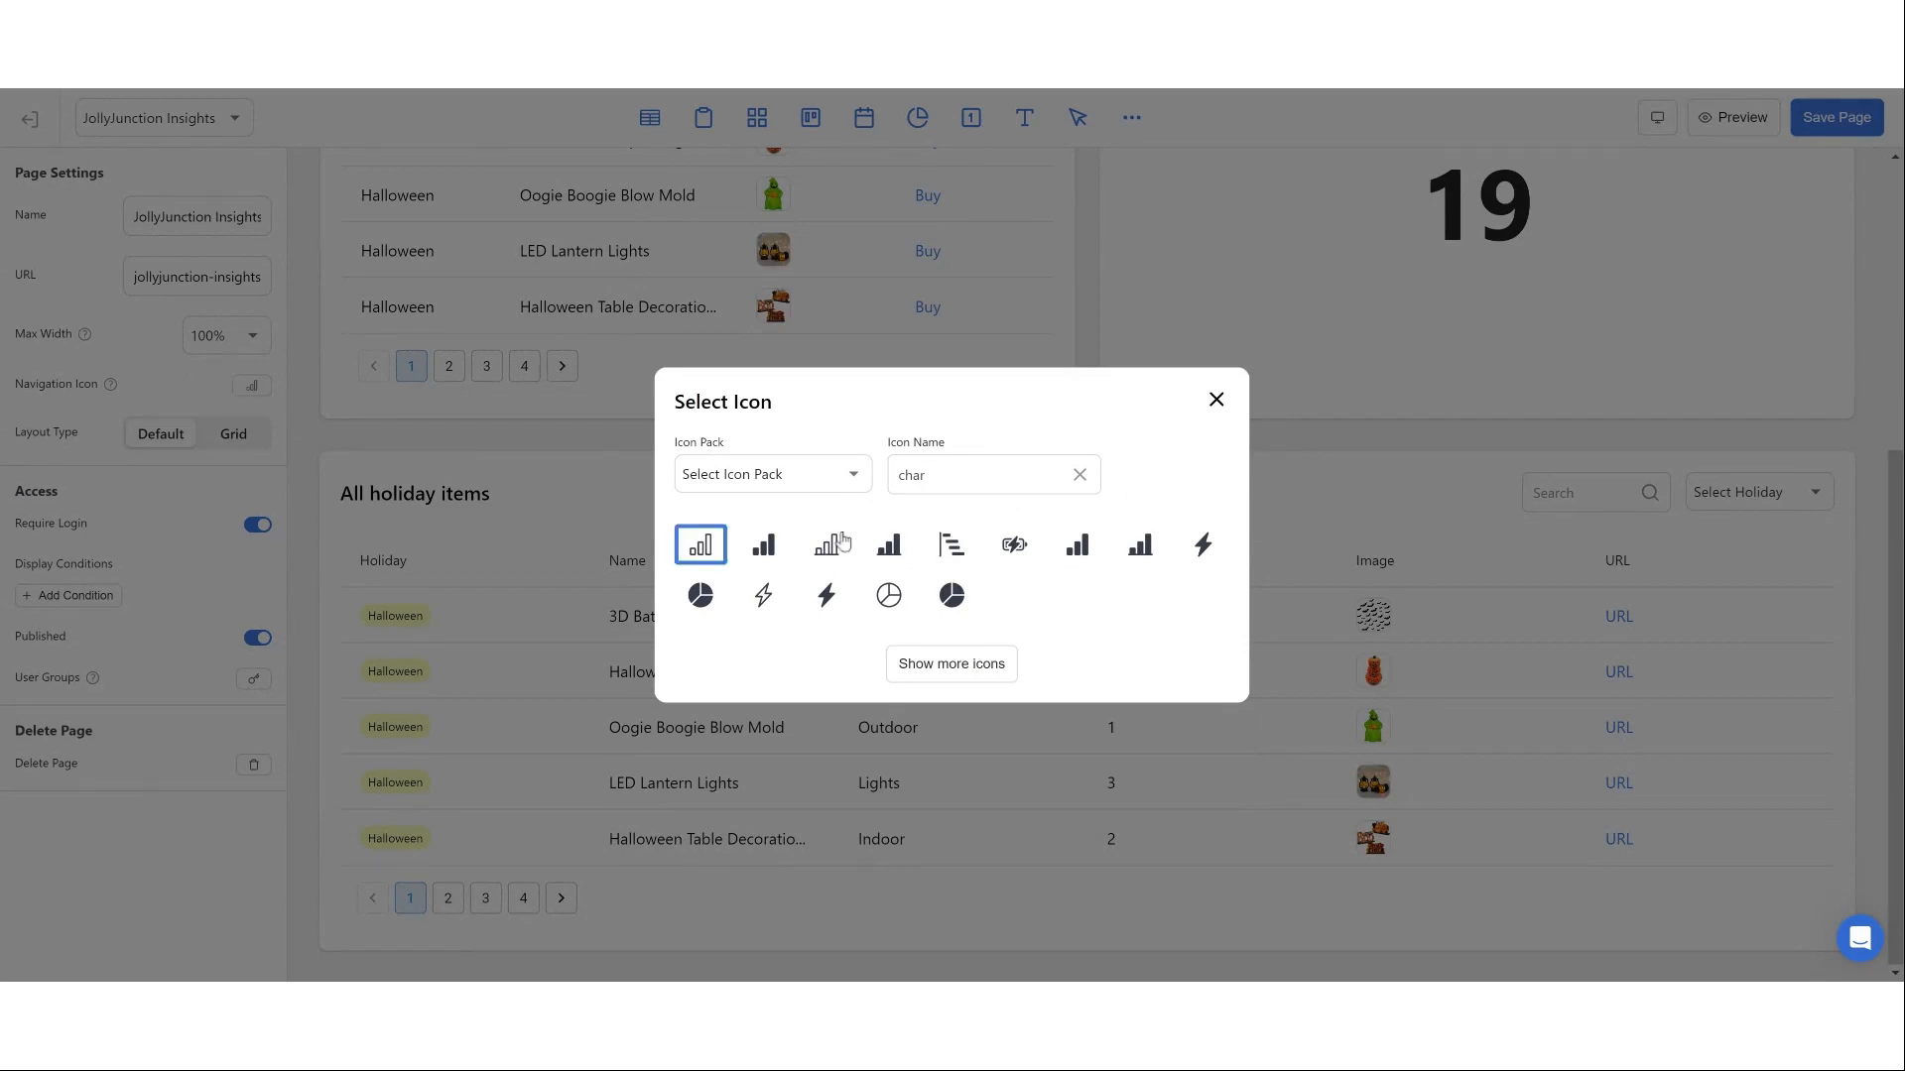
click(1216, 401)
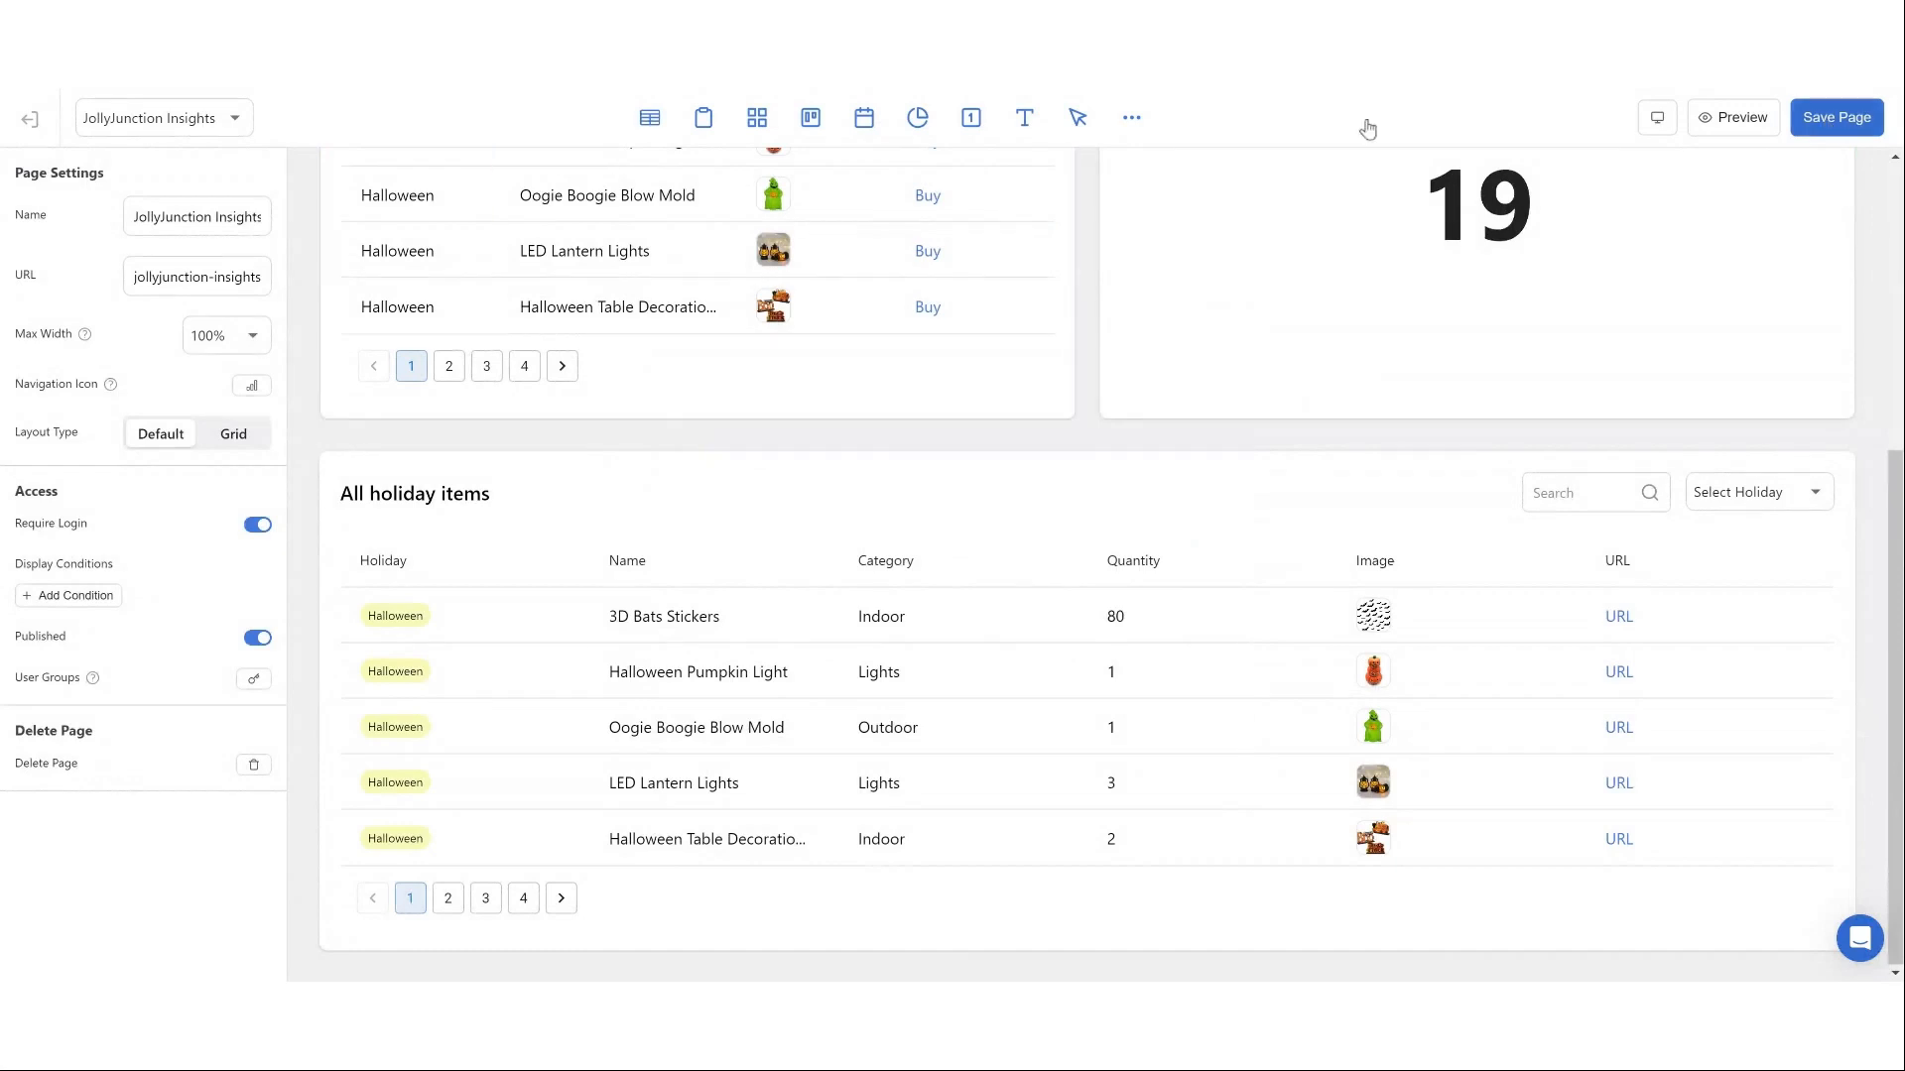
click(1836, 118)
- Leave the page editor and choose JollyJunction Insights as the default page in the app's general settings
click(41, 126)
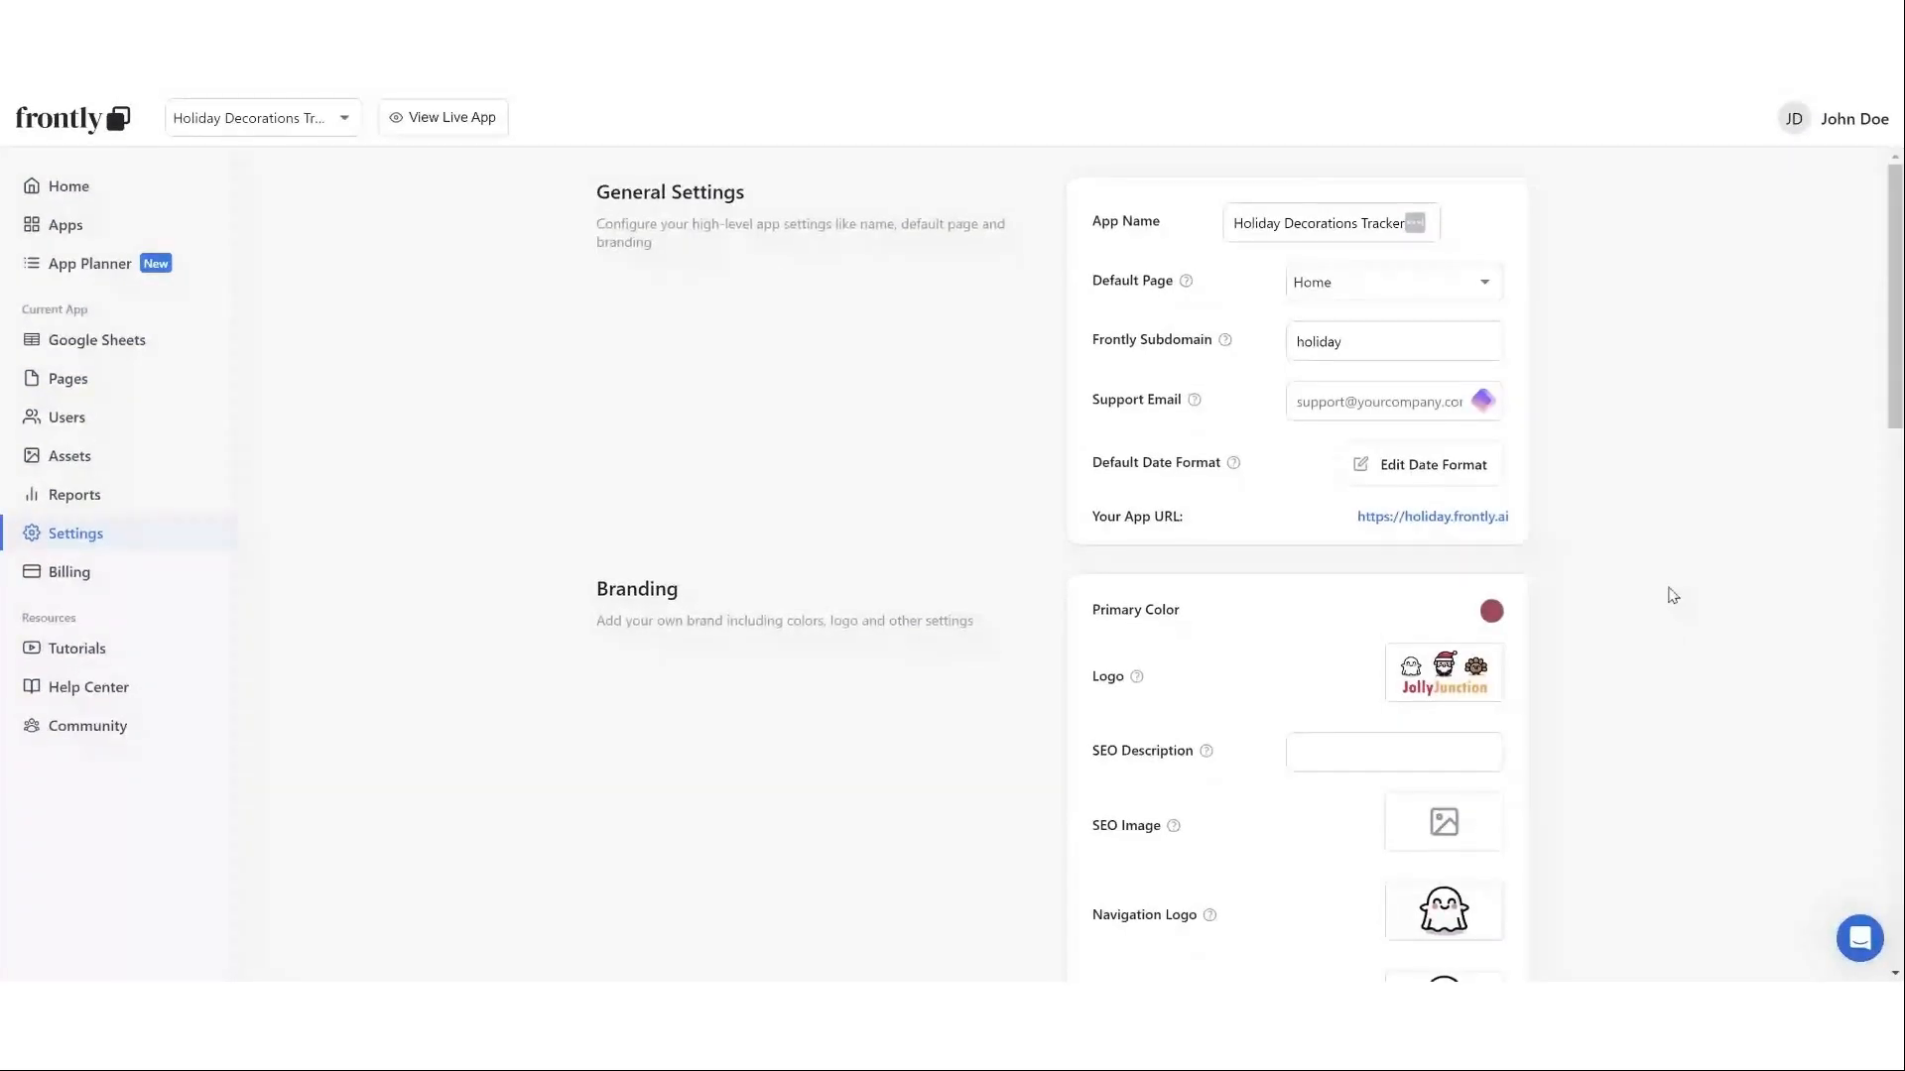
click(1471, 286)
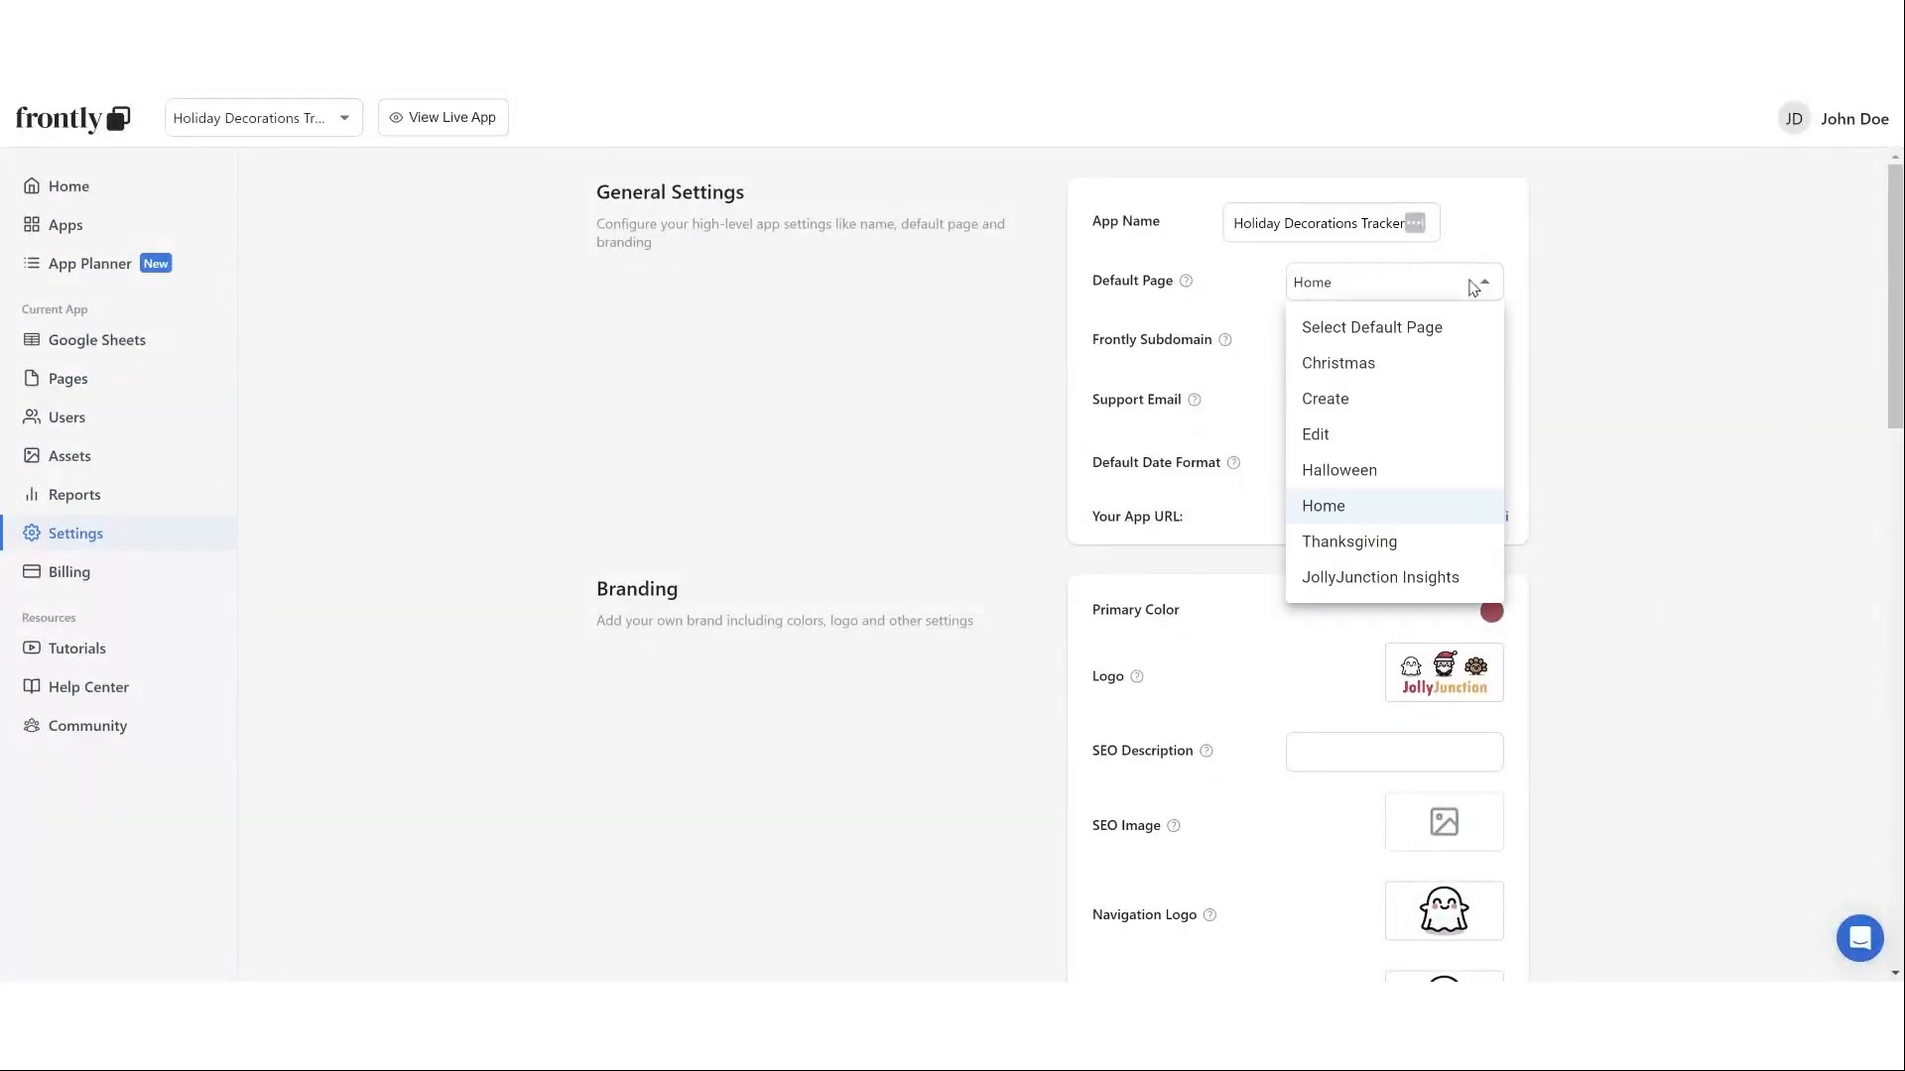
click(1424, 579)
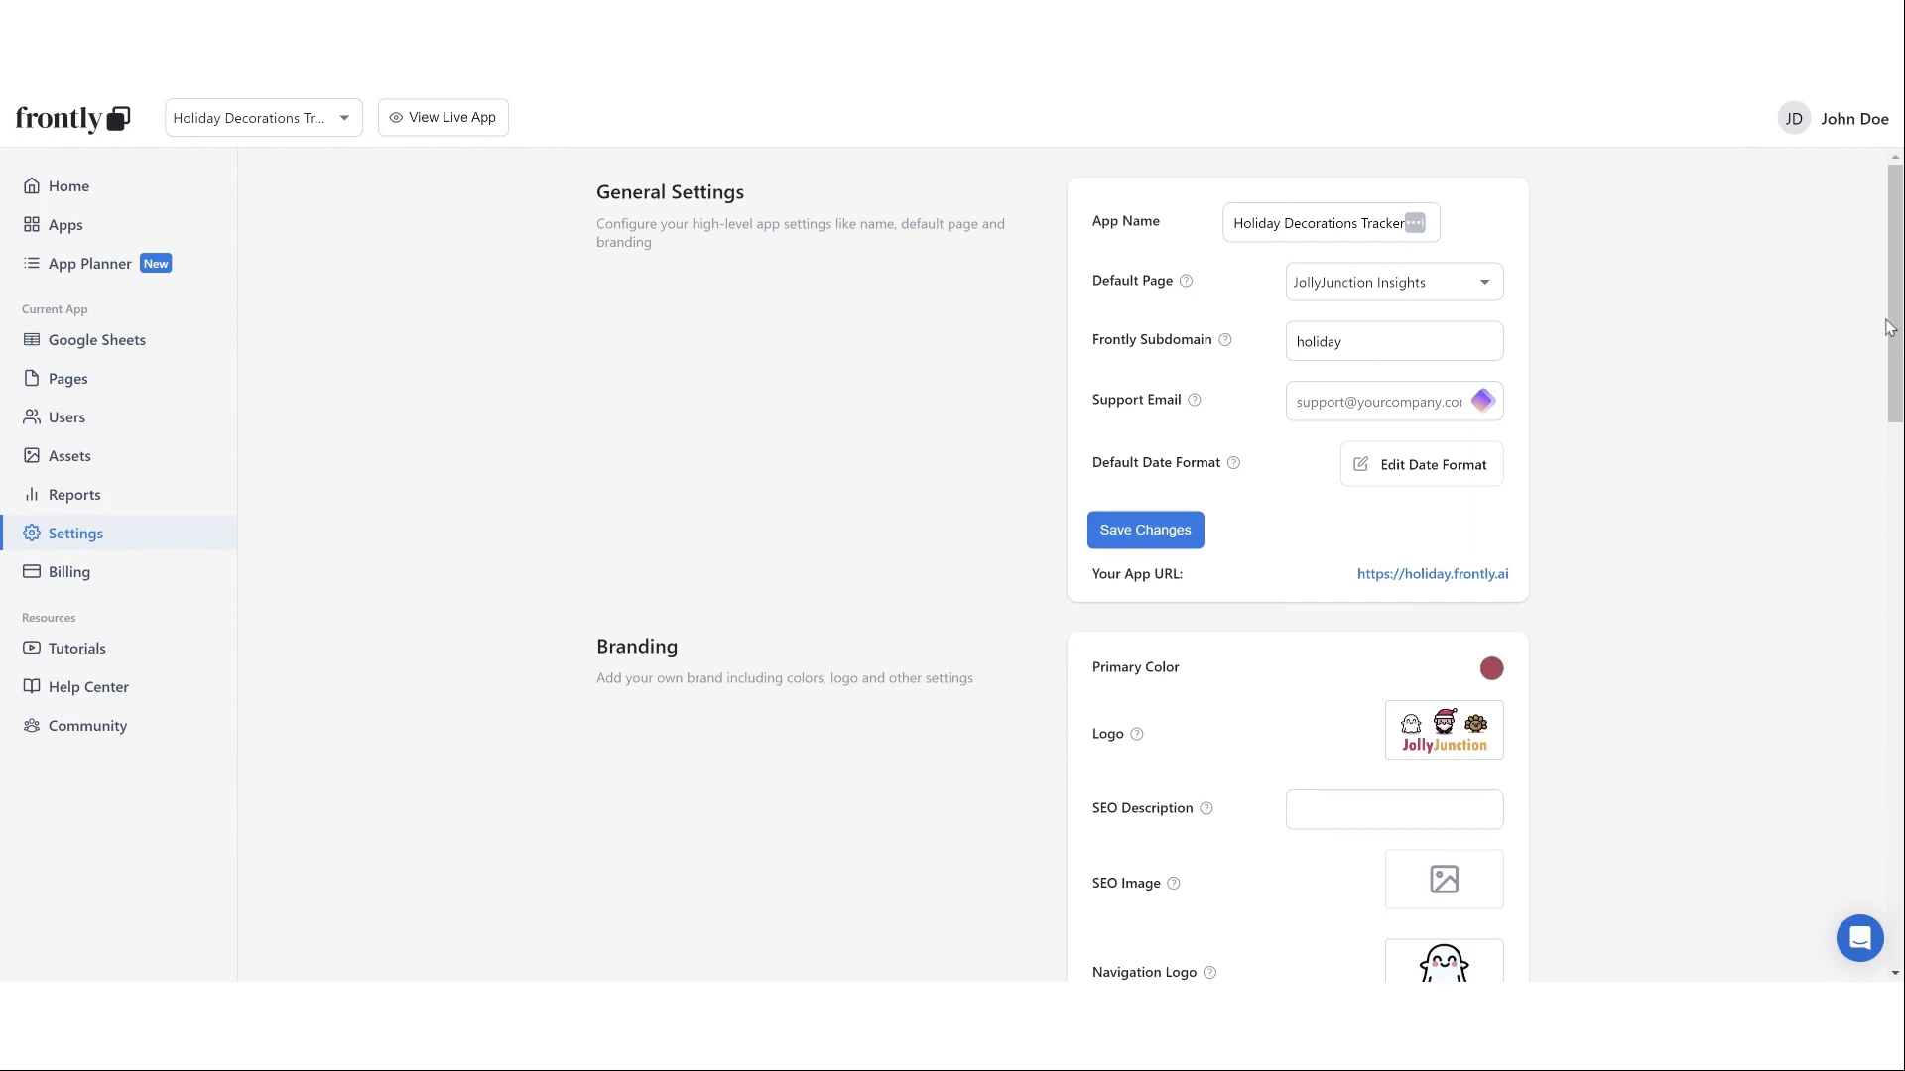
- Move JollyJunction Insights to the first place in the app navigation's page order, and save both the navigation and general settings
drag(1887, 328, 1895, 620)
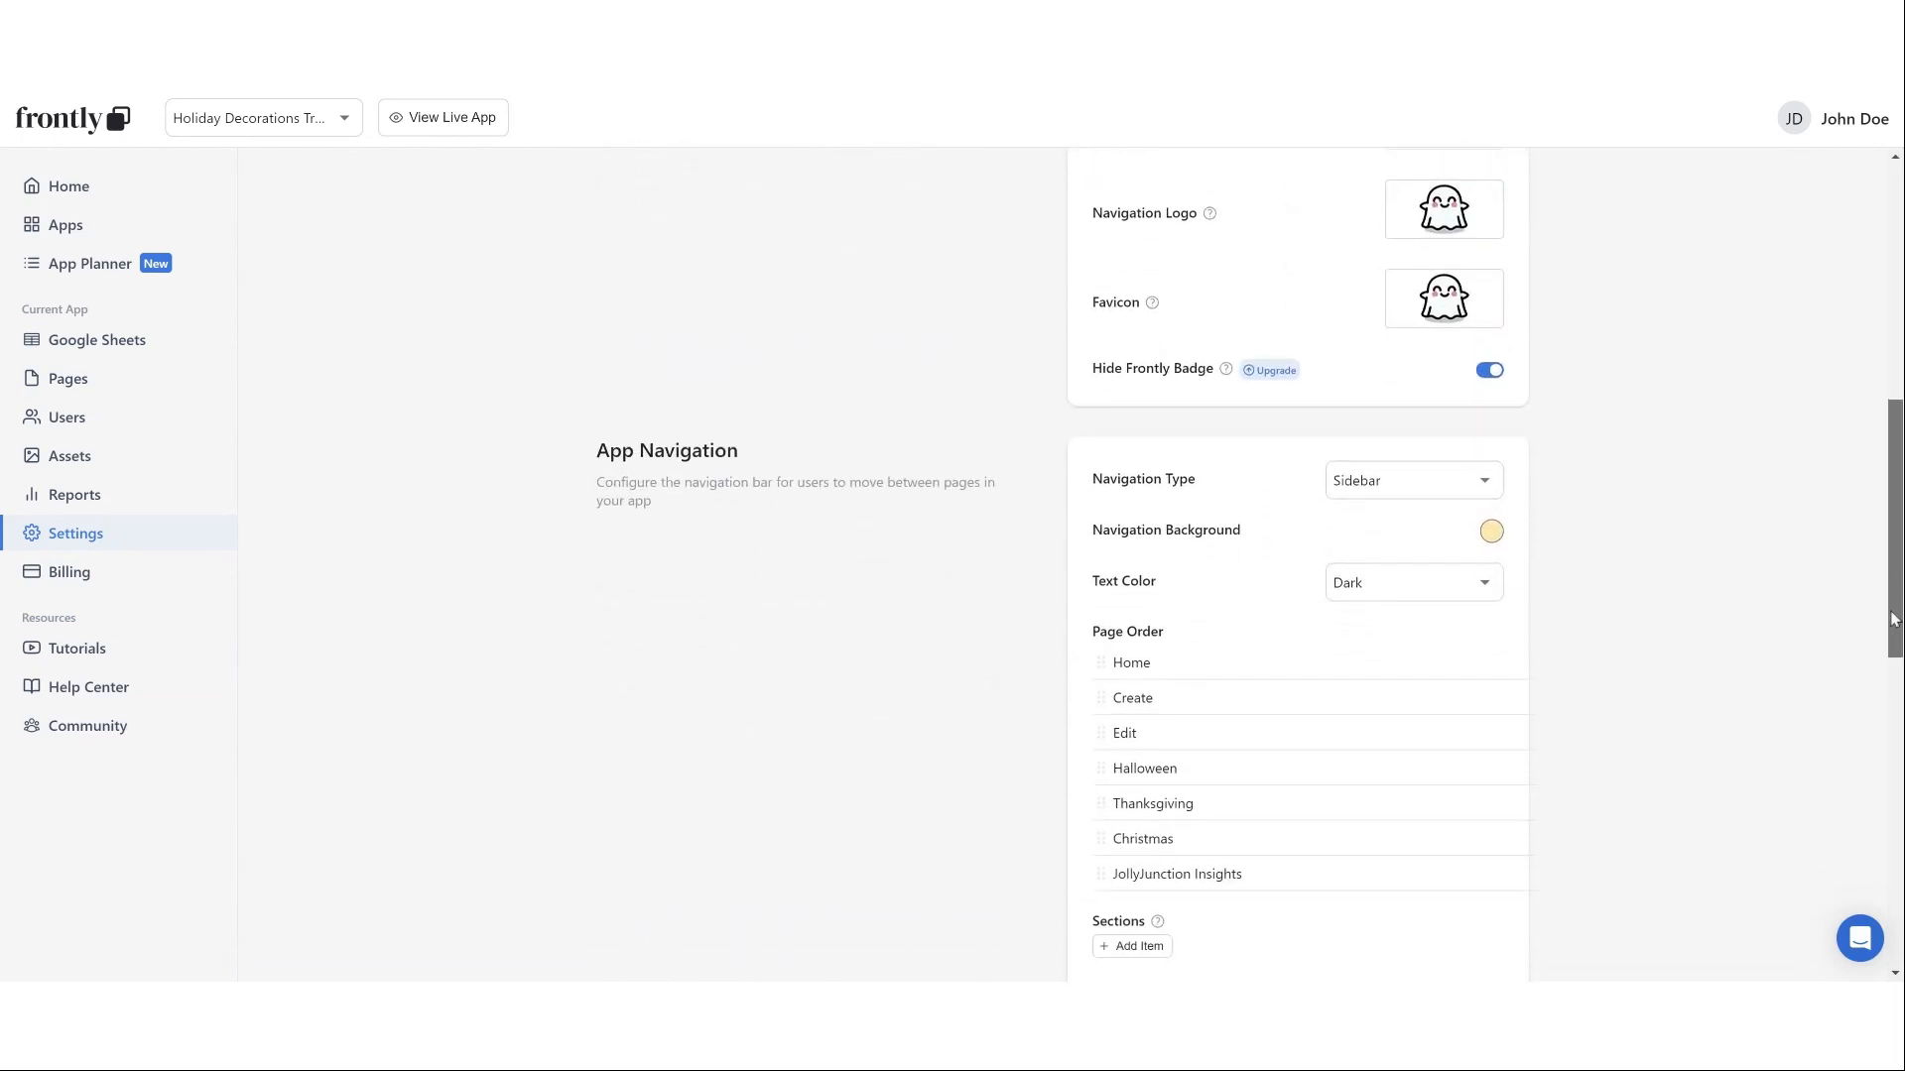
drag(1101, 882, 1123, 673)
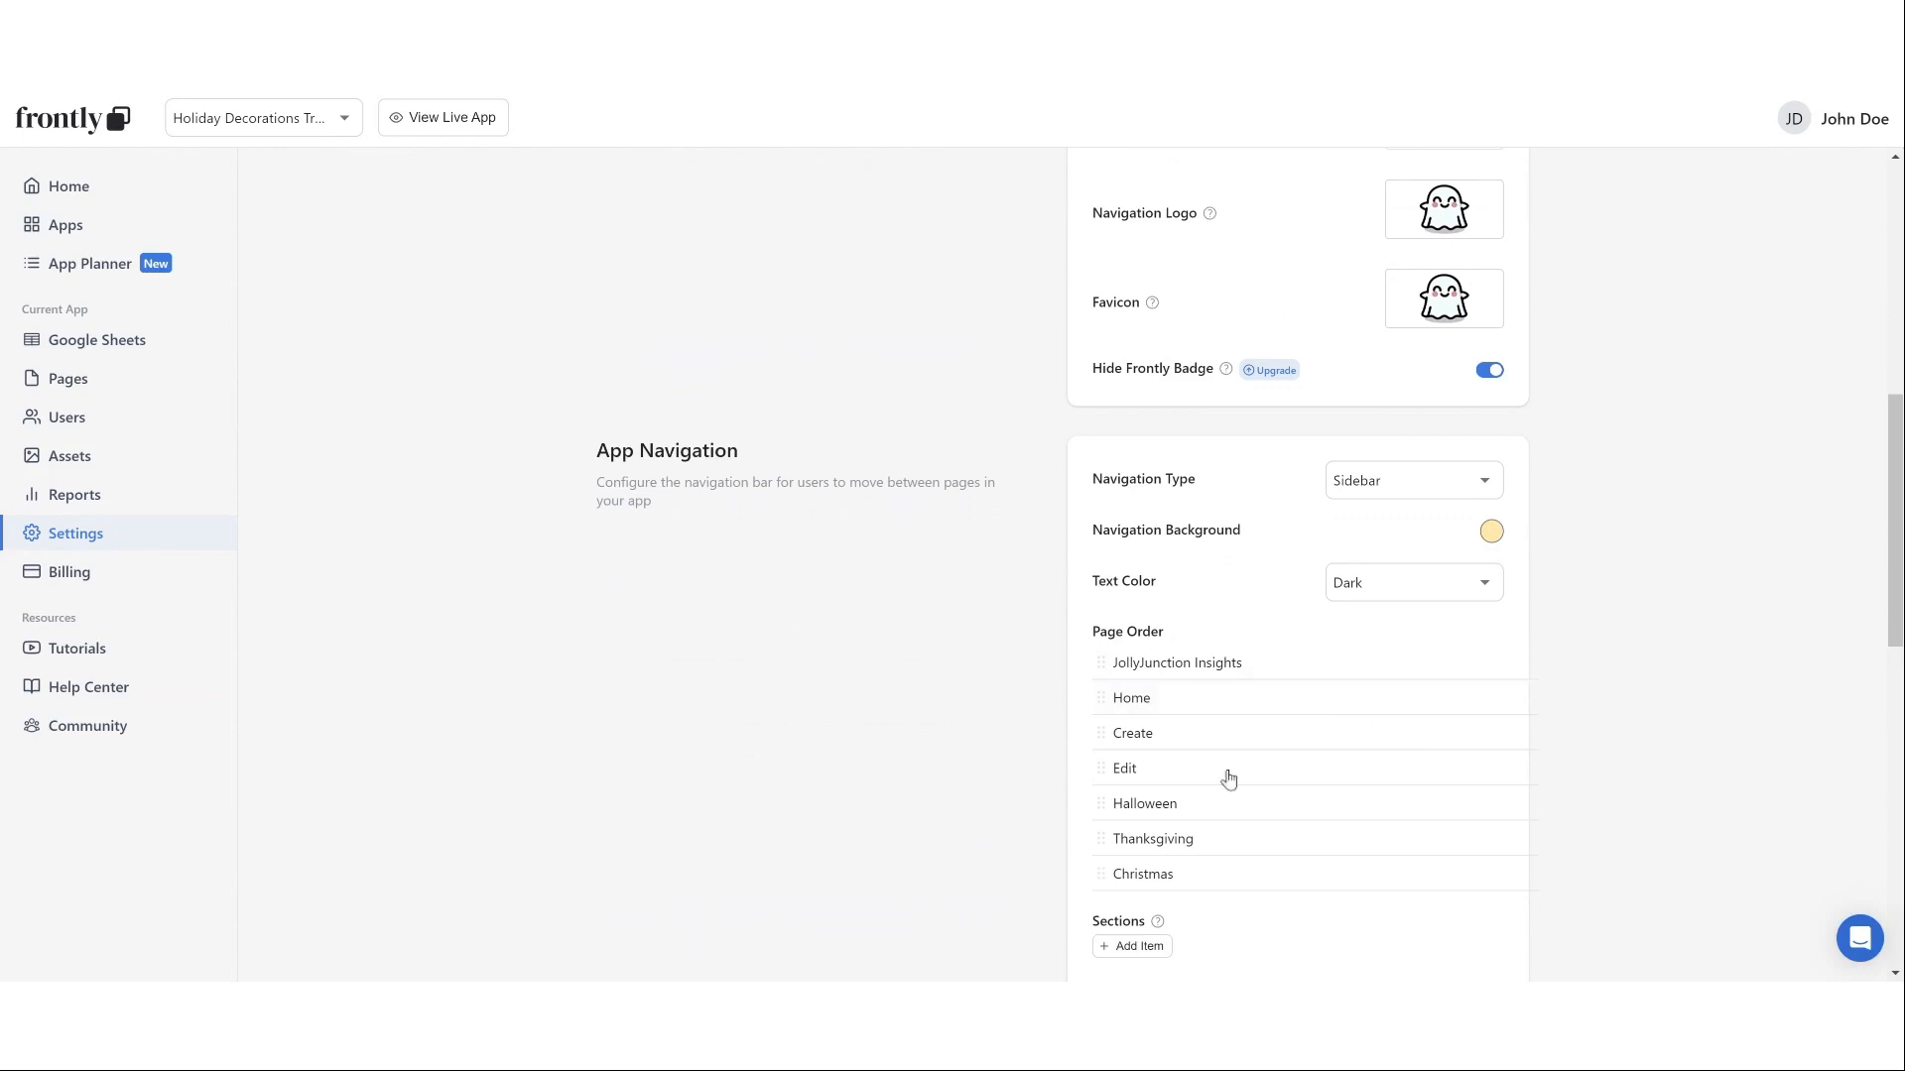
scroll(1604, 561, down, 3)
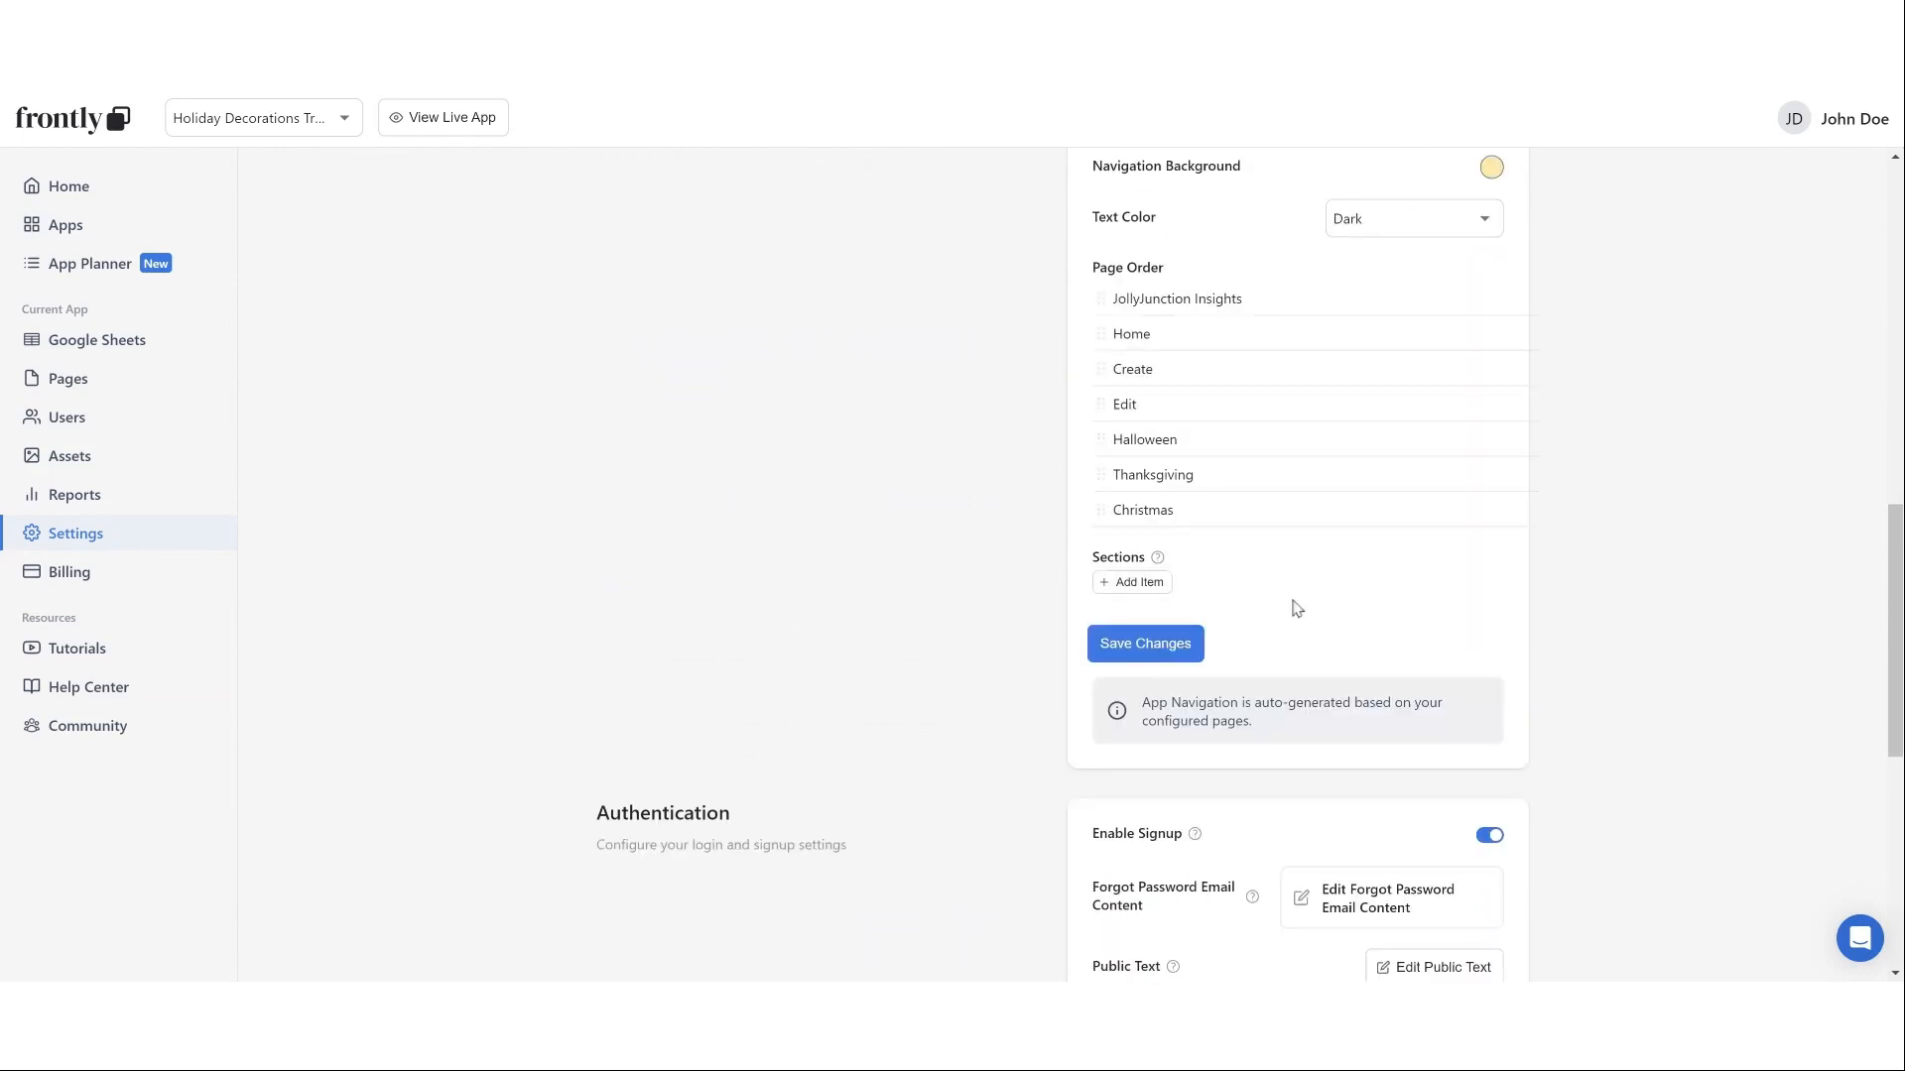
click(1156, 643)
scroll(1509, 638, up, 8)
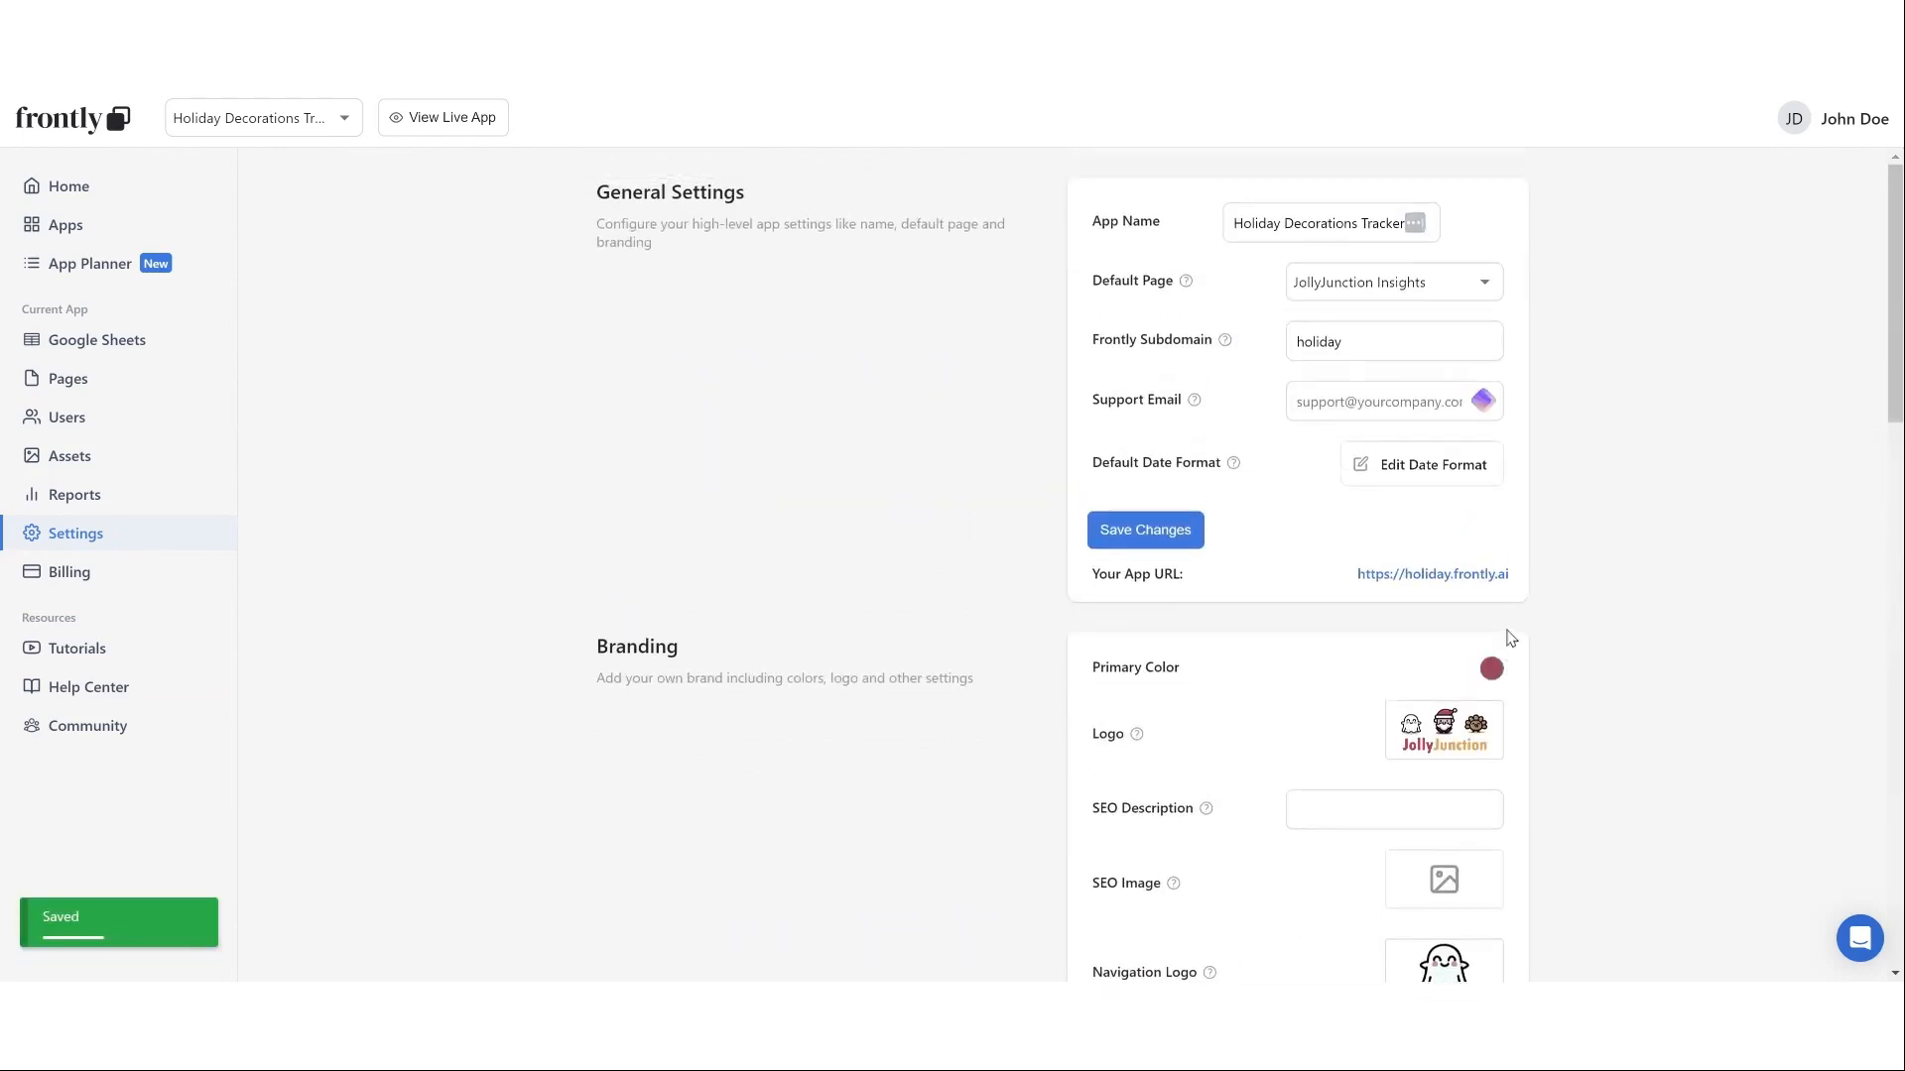
click(1153, 527)
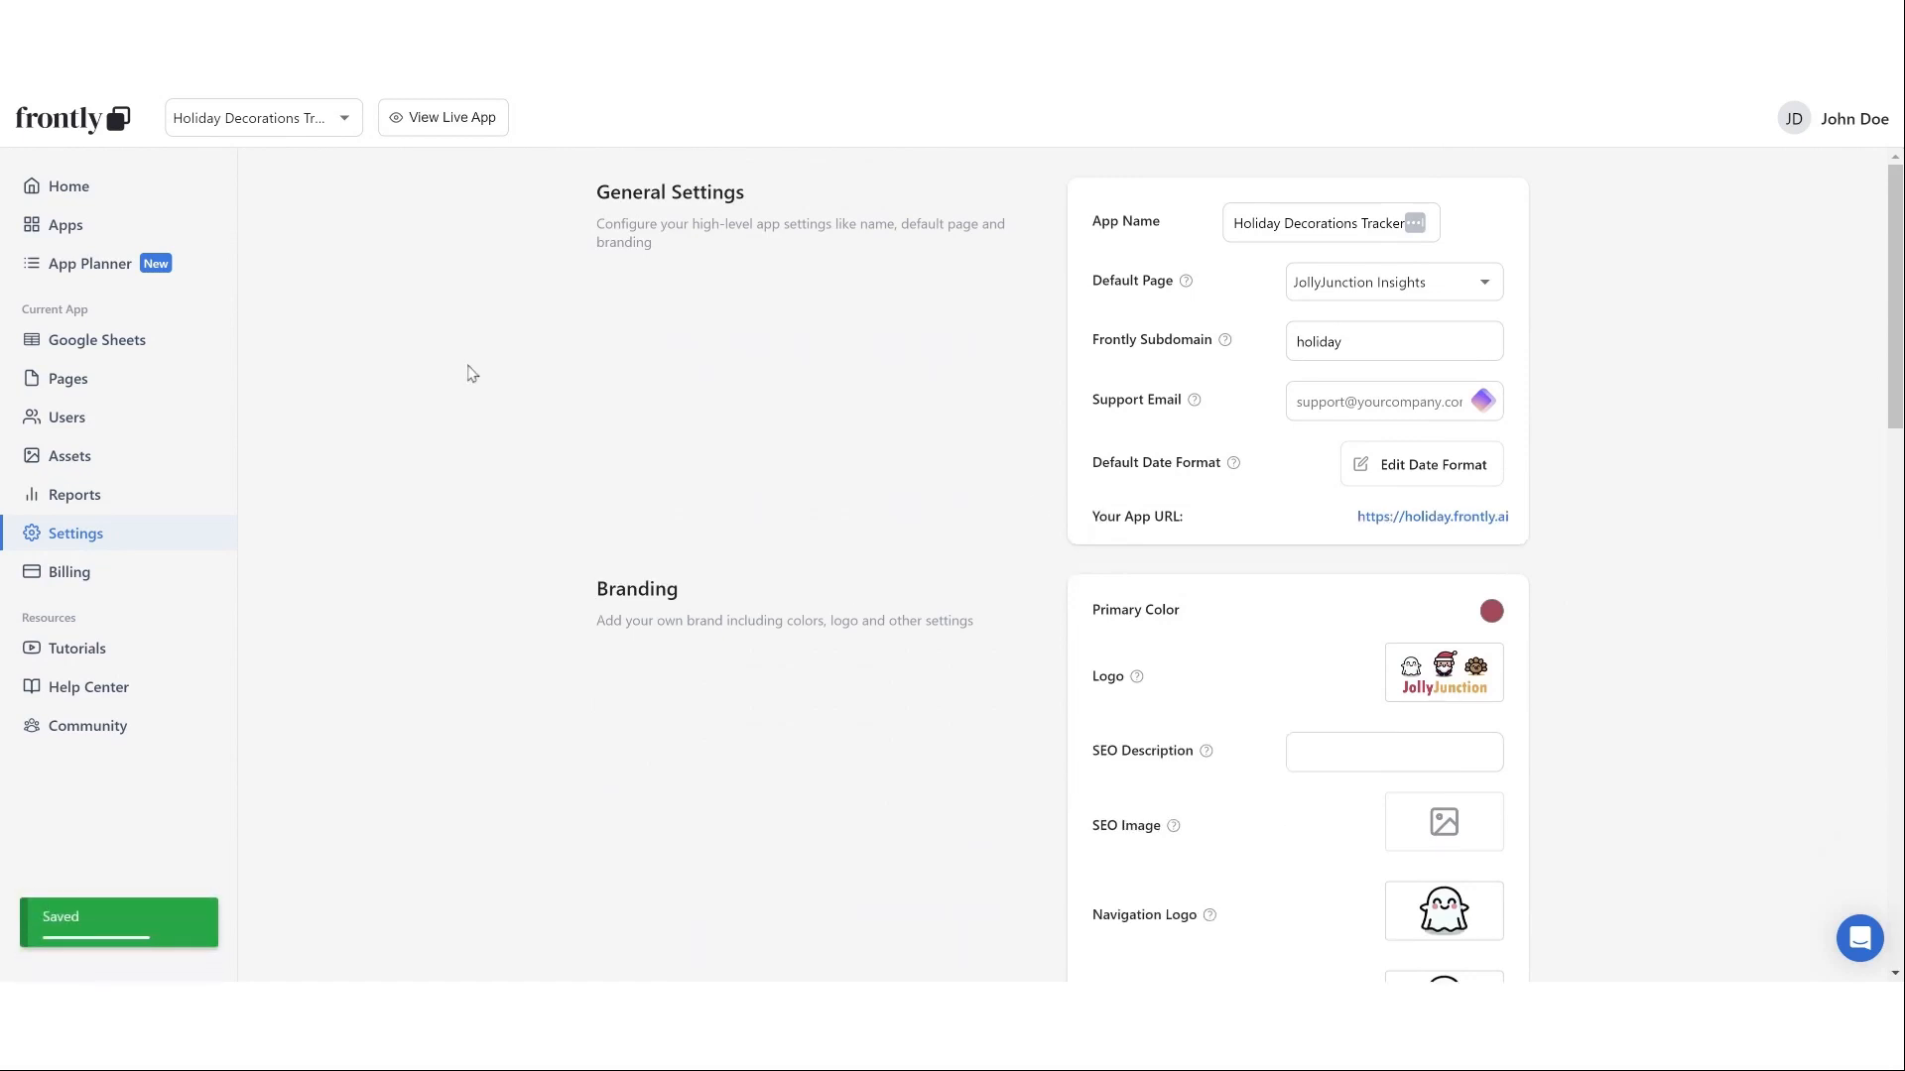
- Open the Home page in the page editor, rename it "All Holidays" and save the page
click(82, 387)
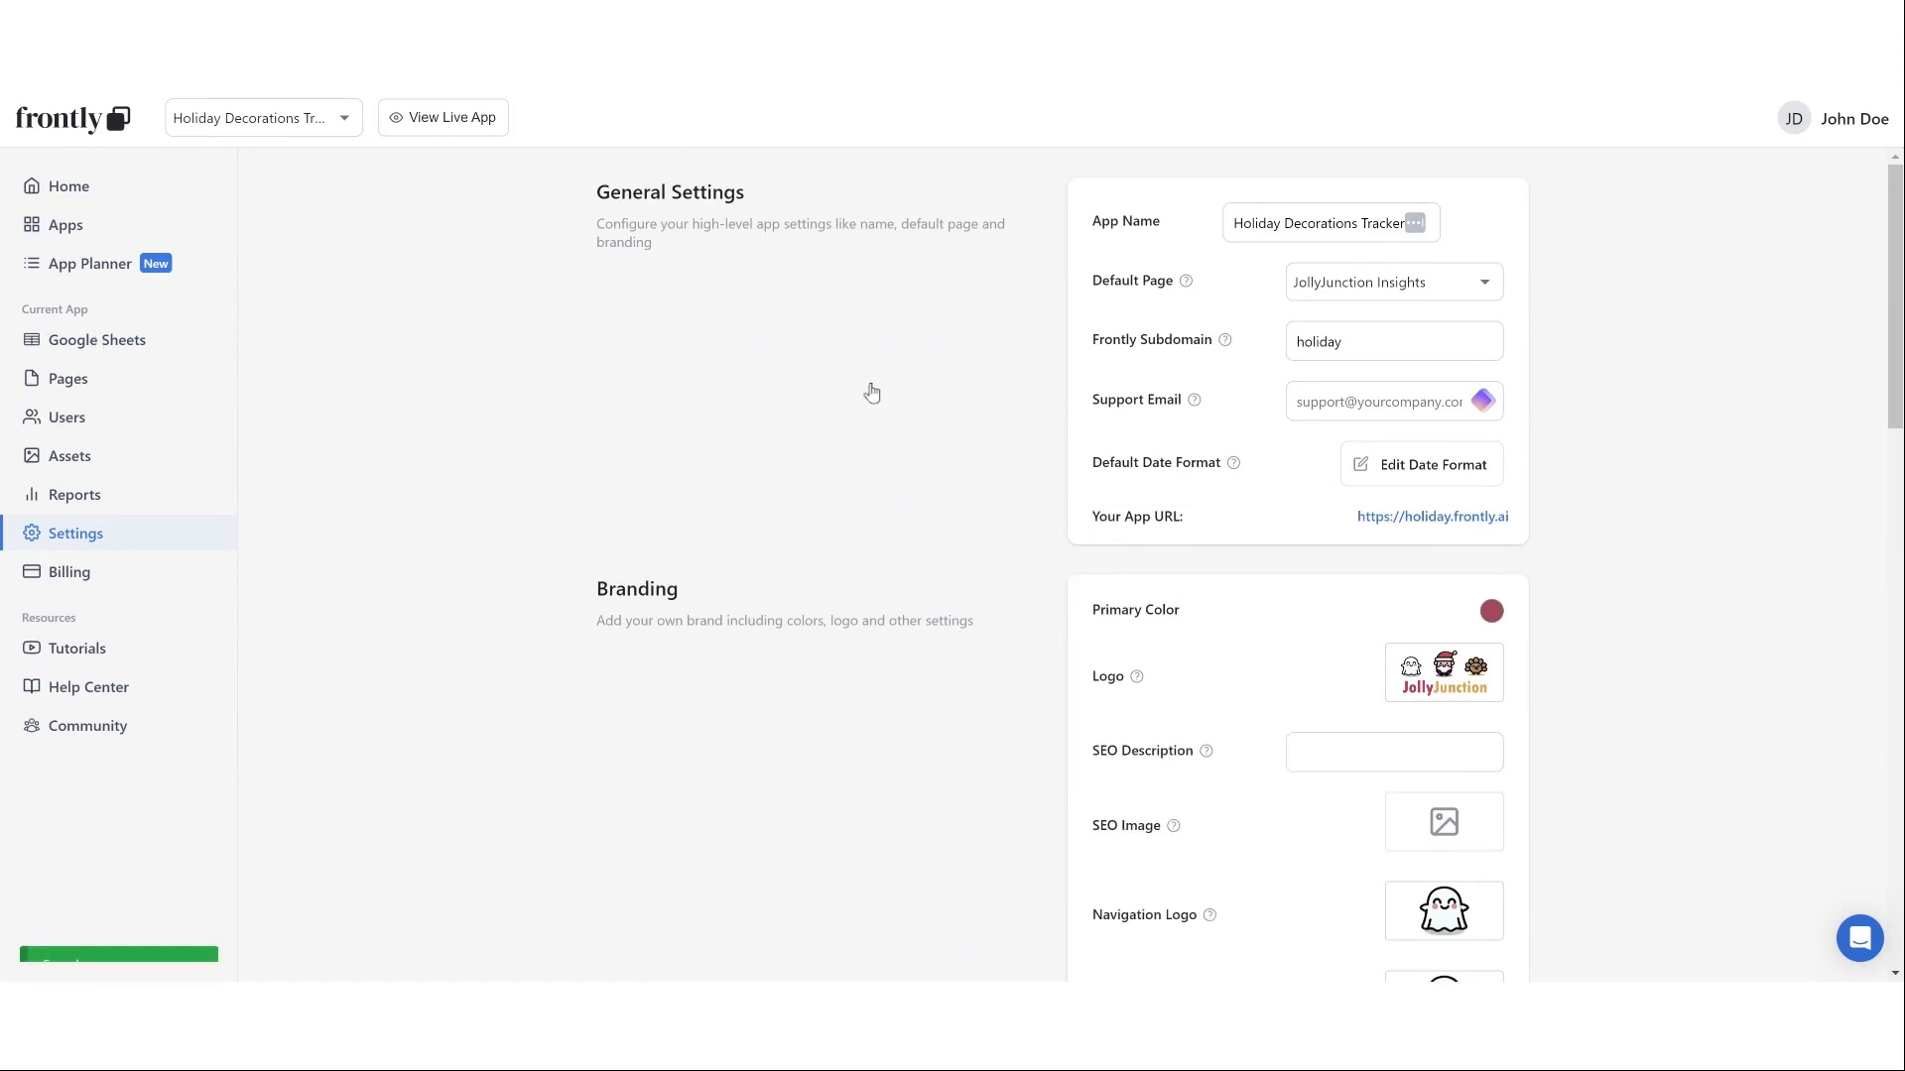
click(754, 587)
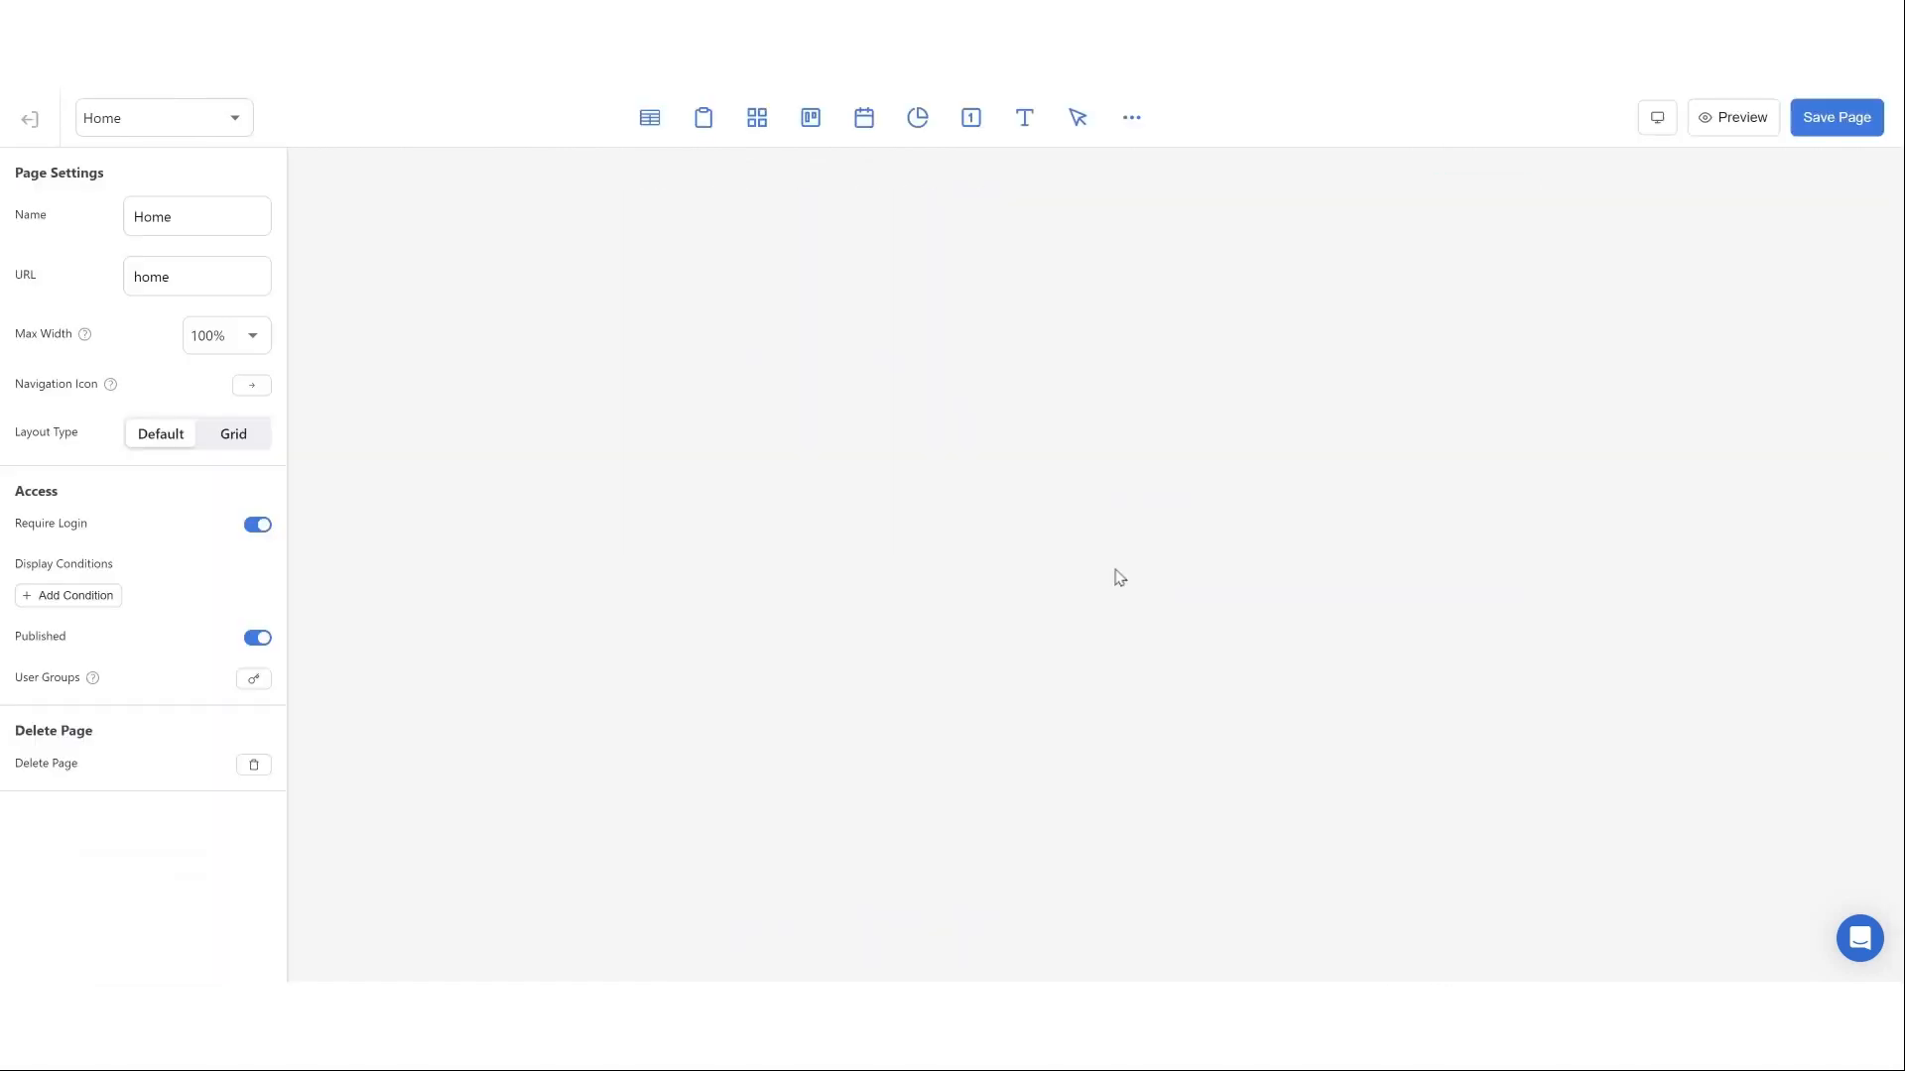
drag(214, 223, 60, 214)
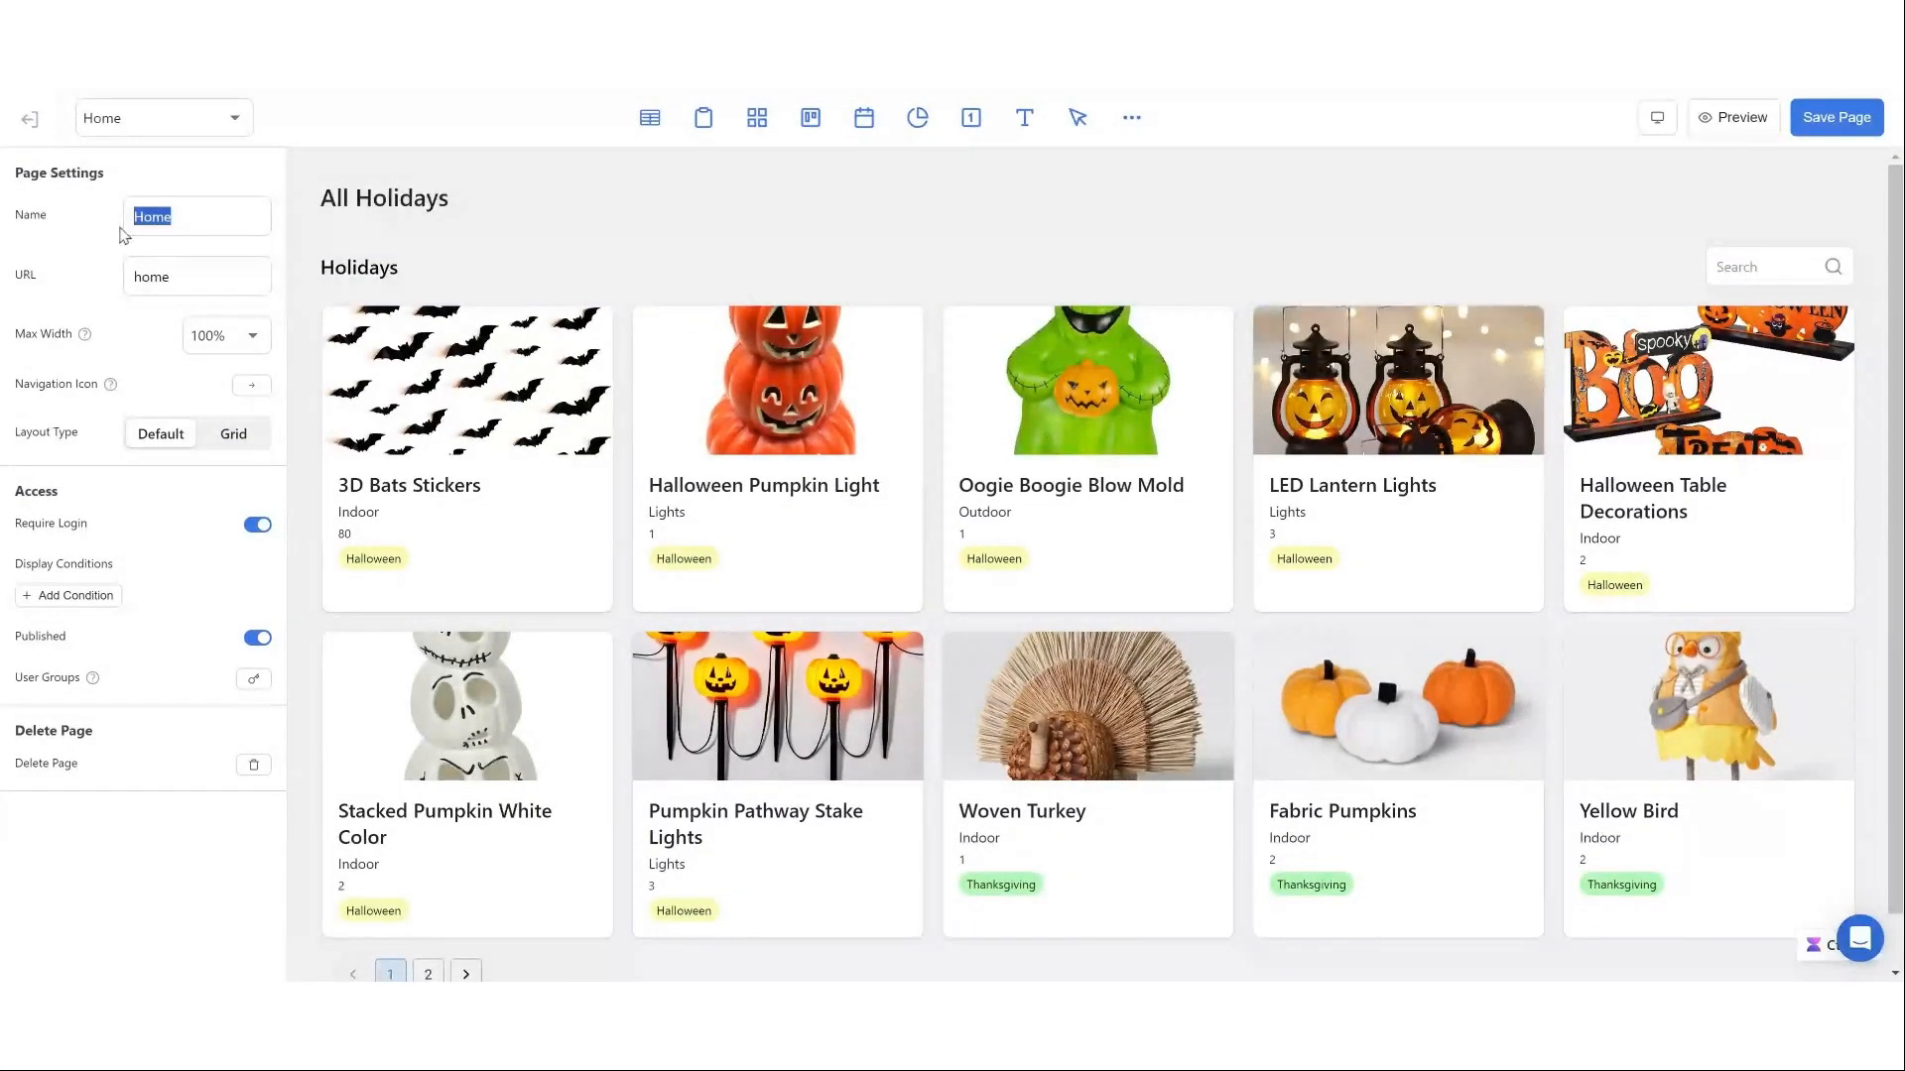
text(All )
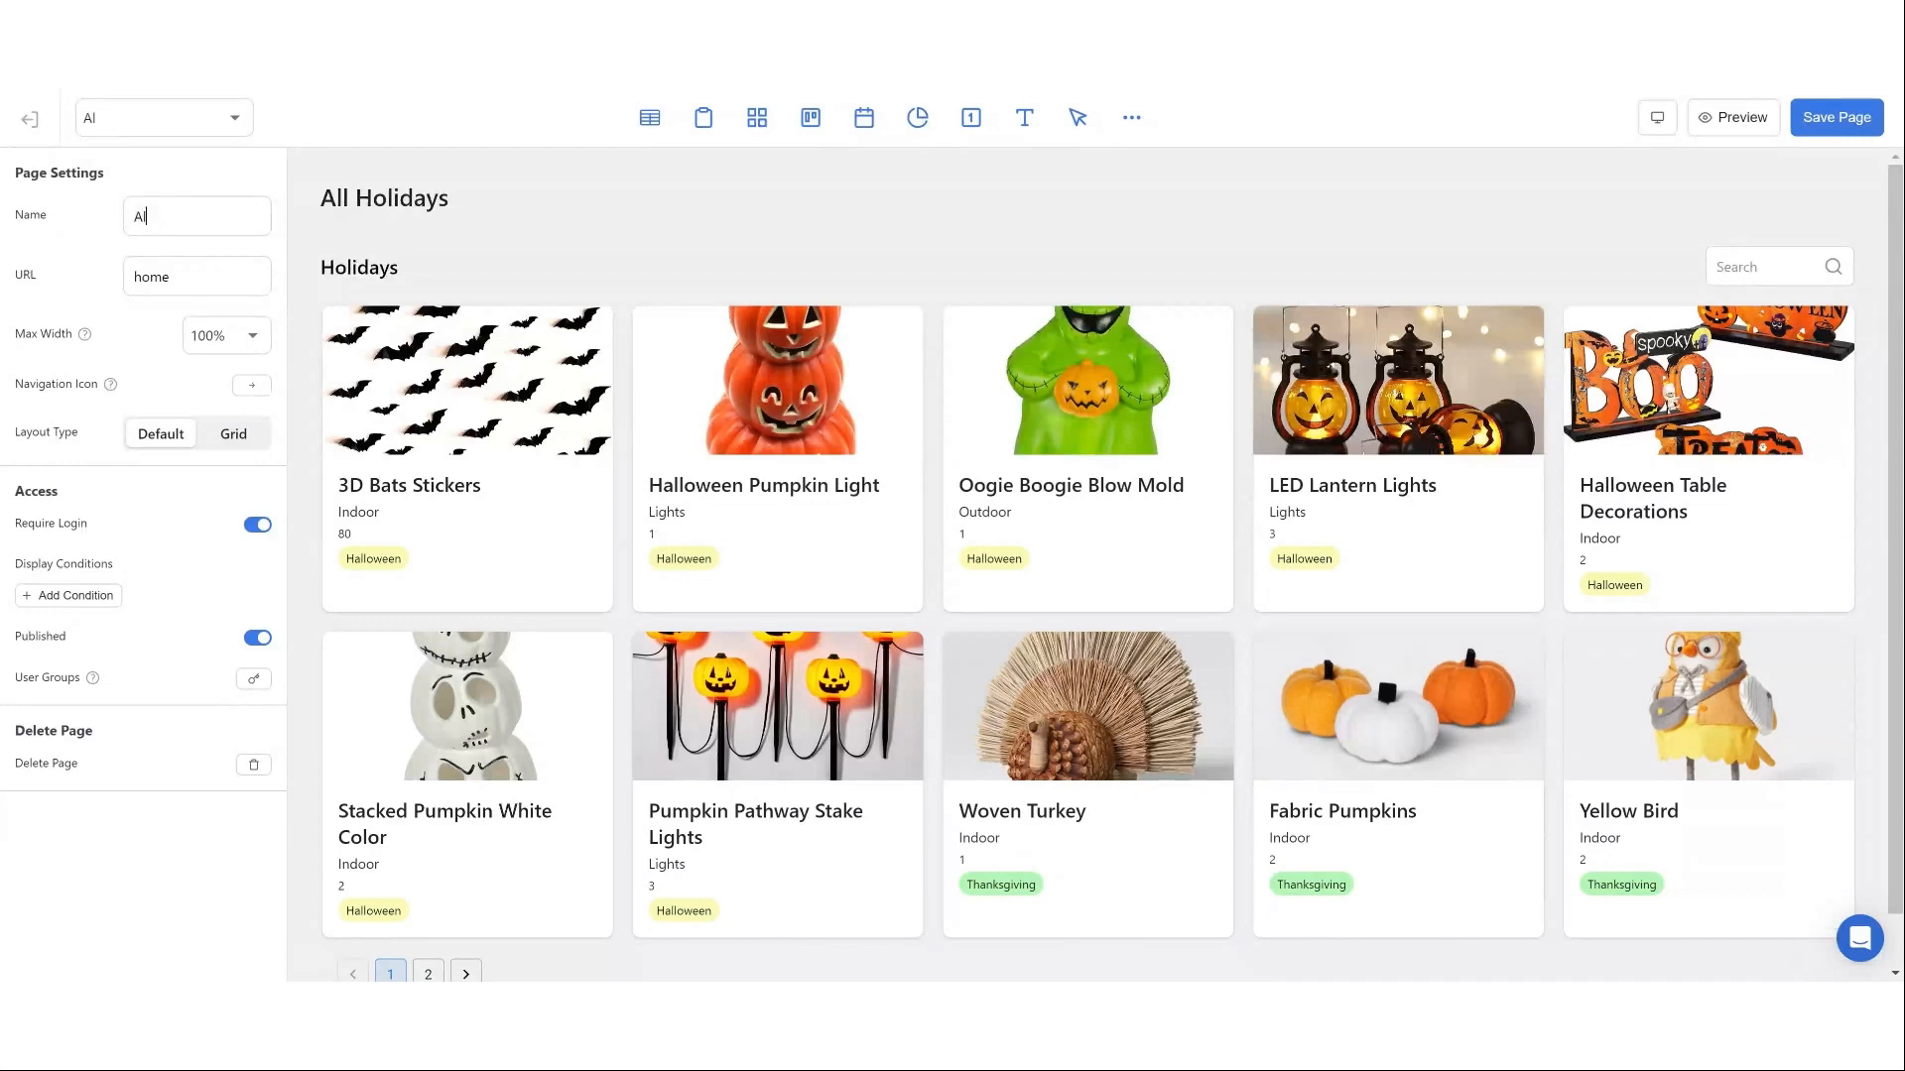
text(Holidays)
click(1809, 117)
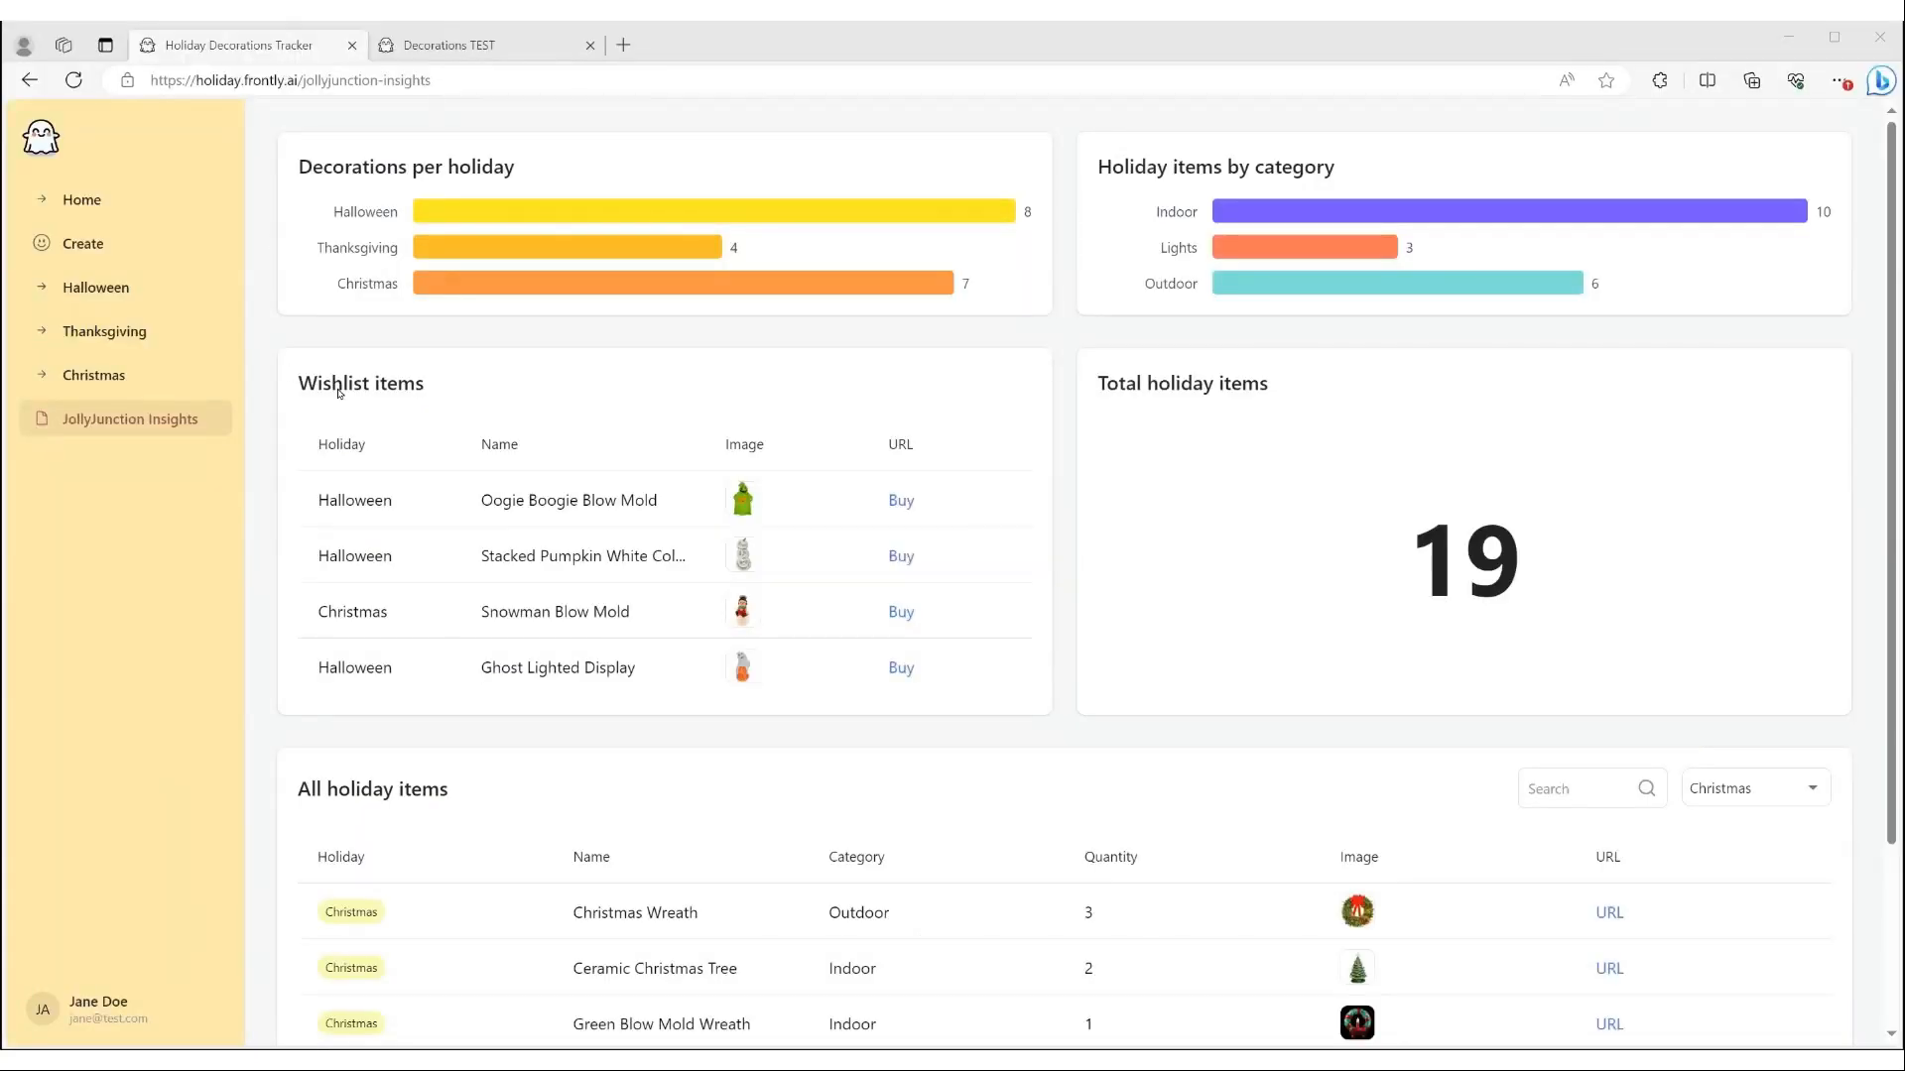
- Switch to the live app and reload it to check the updated navigation
click(77, 88)
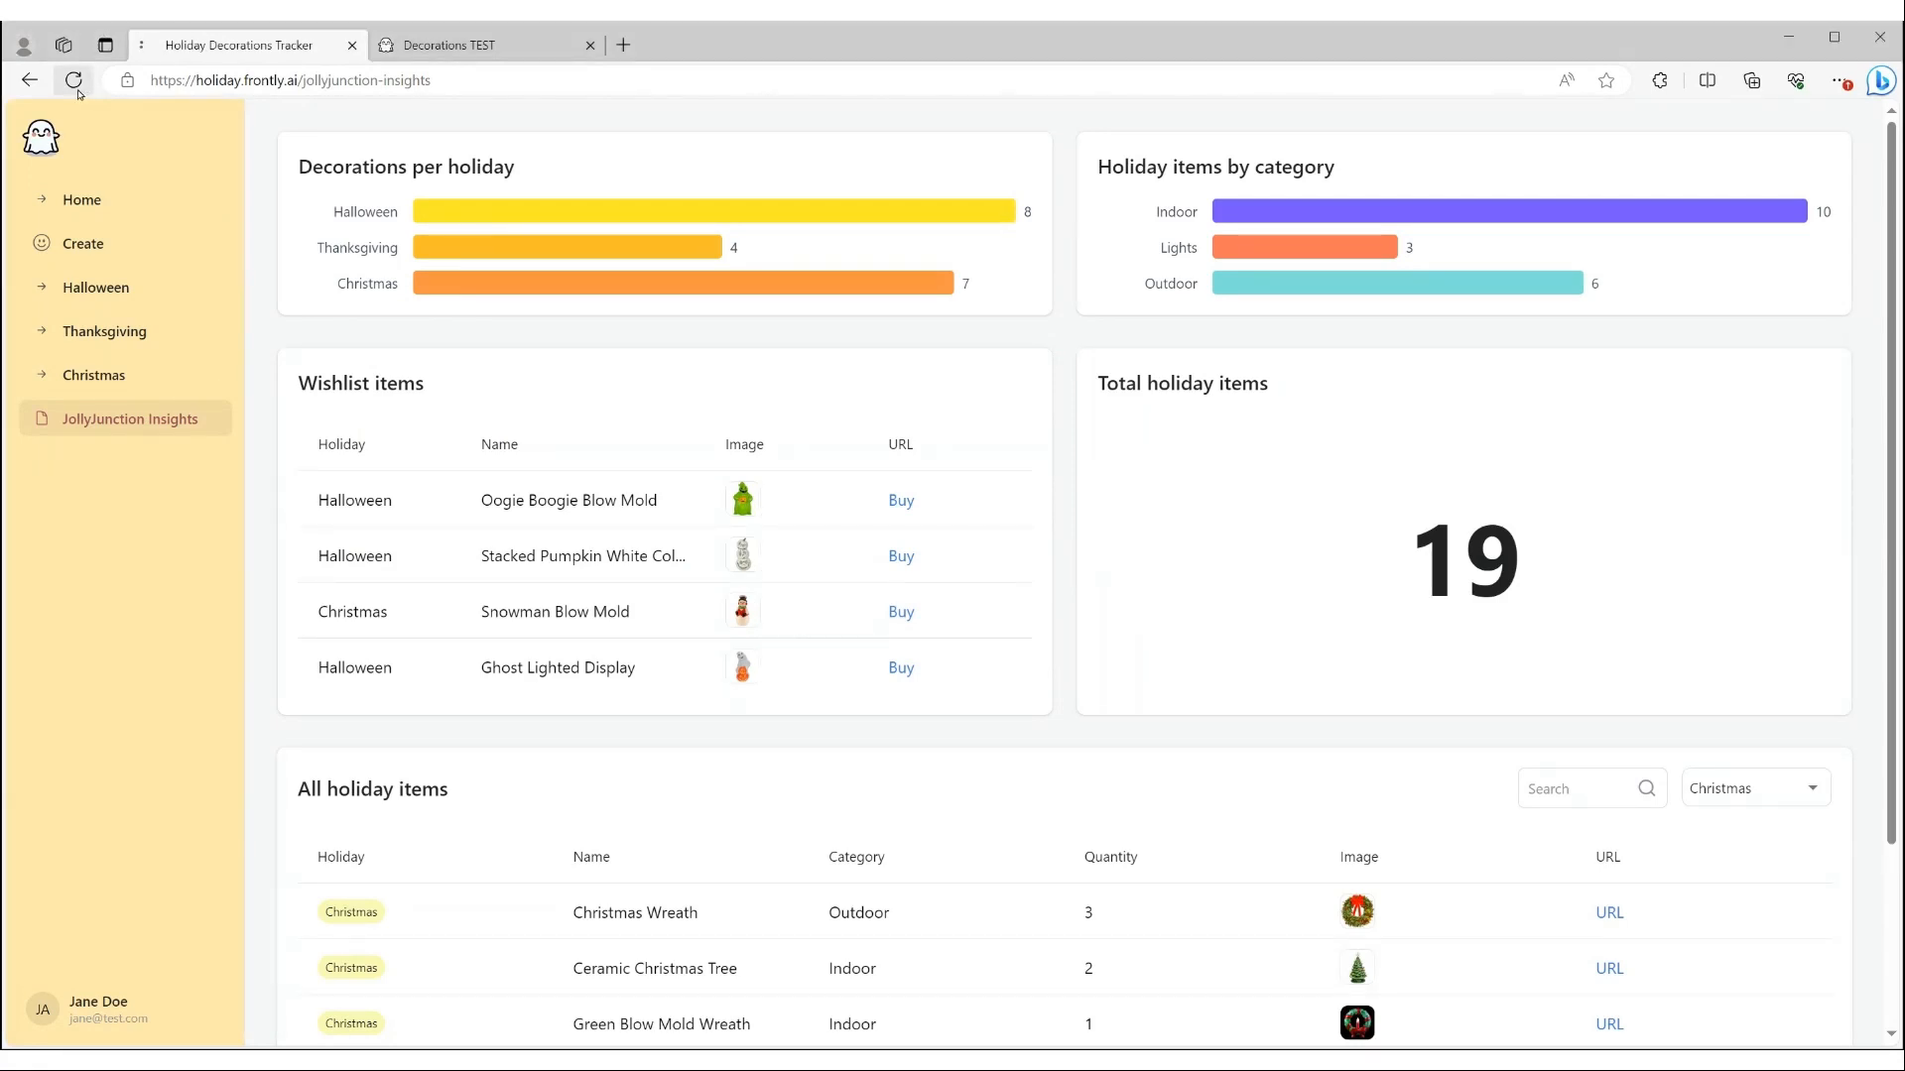